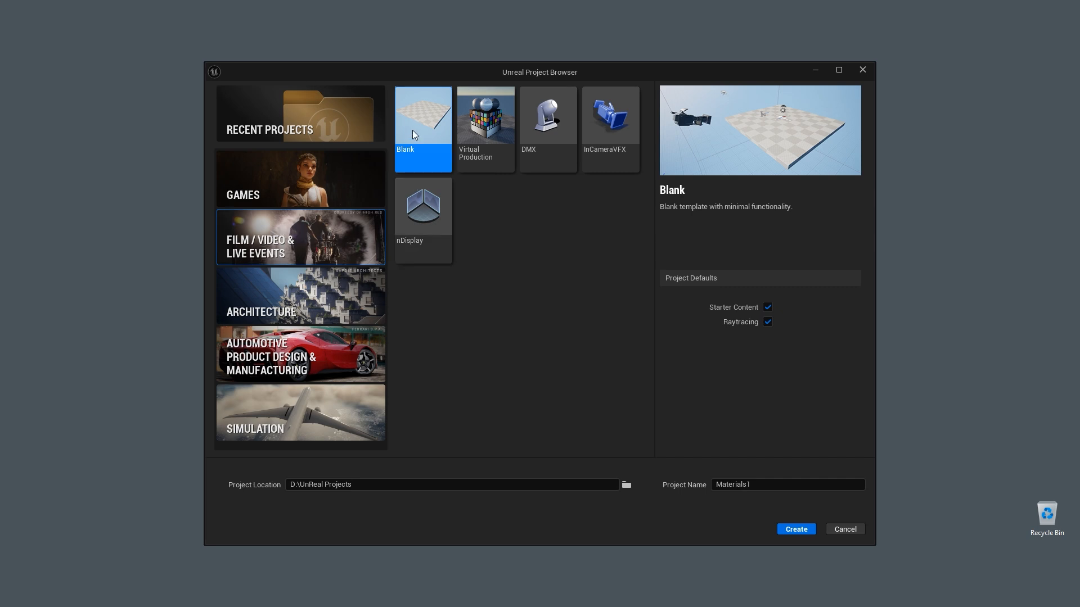
Turn off raytracing in the project defaults of the Blank film and video template
left_click(768, 323)
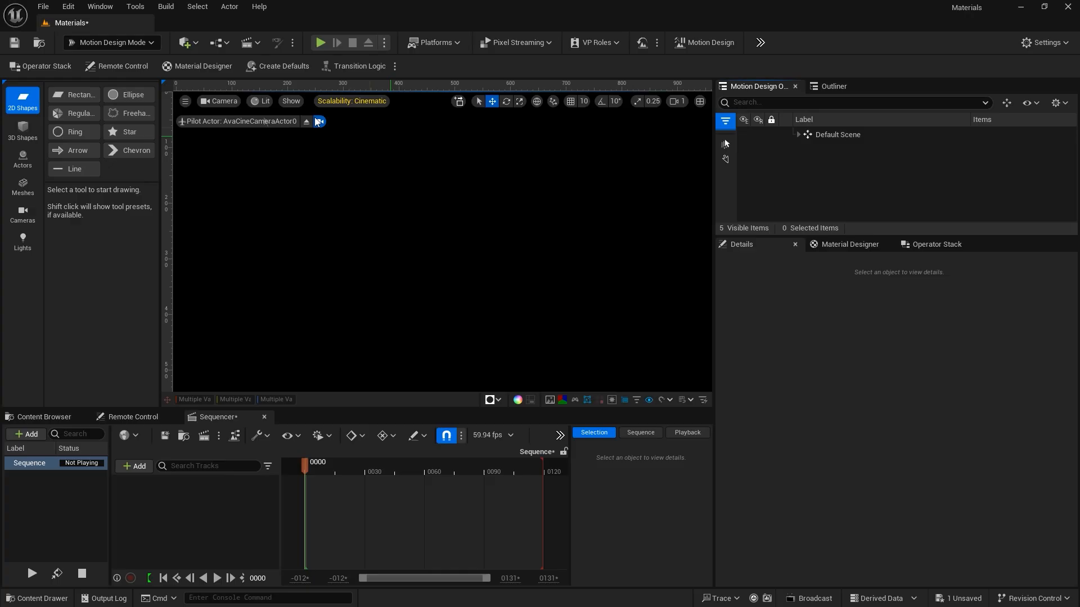
Add a 2D rectangle to the scene and set its mesh size to 200
double_click(73, 96)
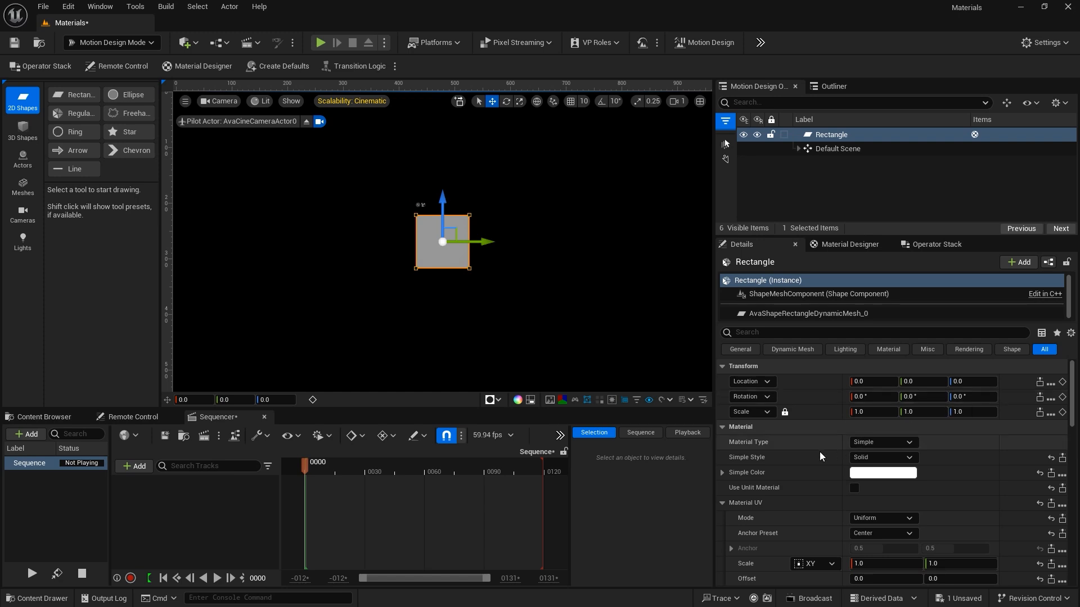
scroll(819, 452, "down", 10)
scroll(818, 452, "down", 2)
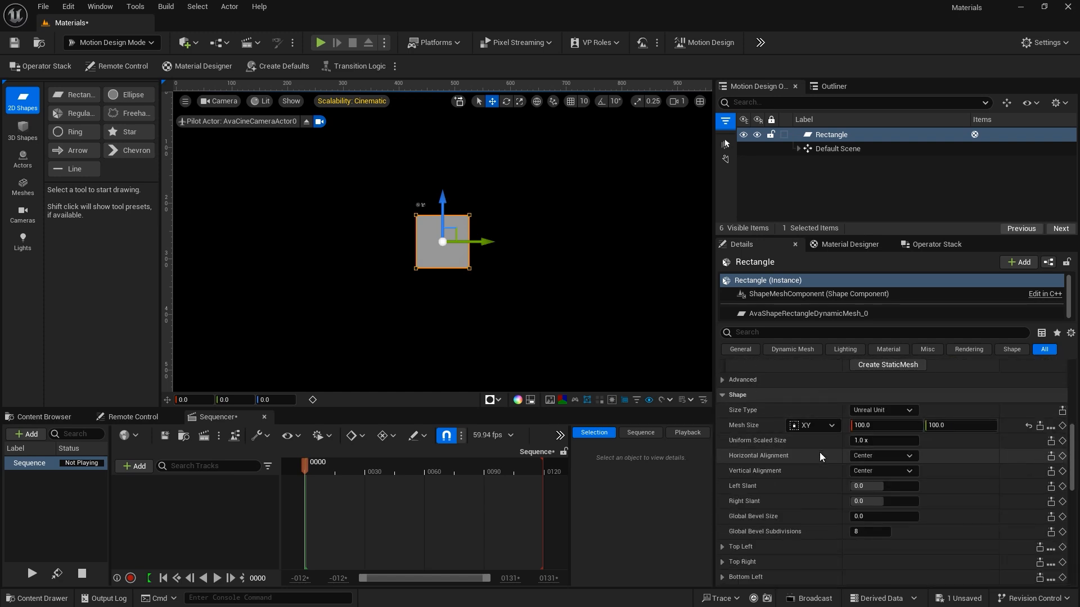
left_click(942, 426)
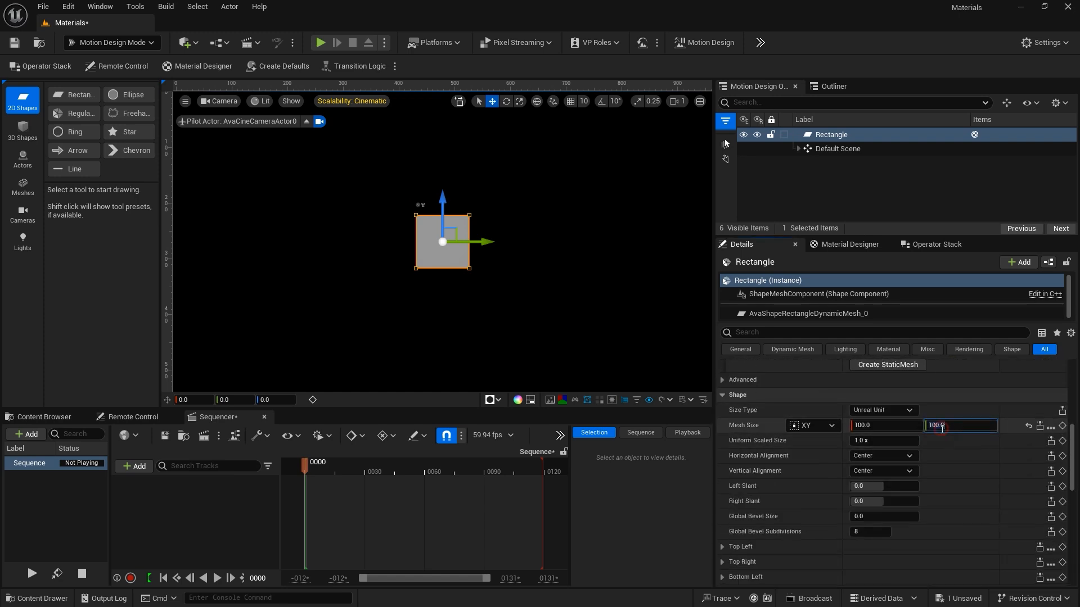
type("200")
key("Return")
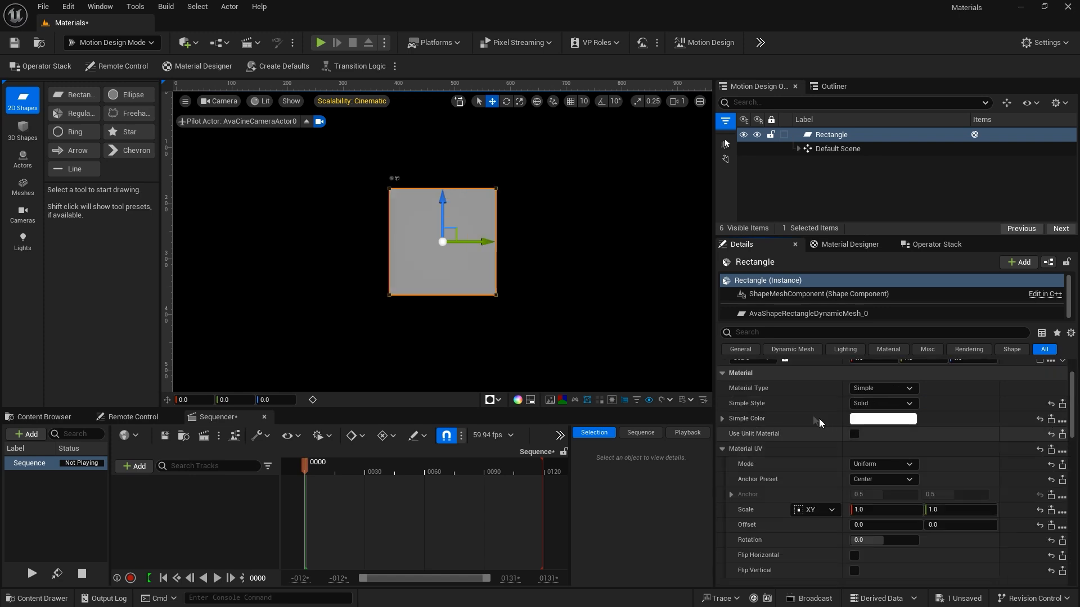
Change the simple style of the rectangle's material to Linear Gradient, keeping the Simple material type
scroll(818, 418, "up", 5)
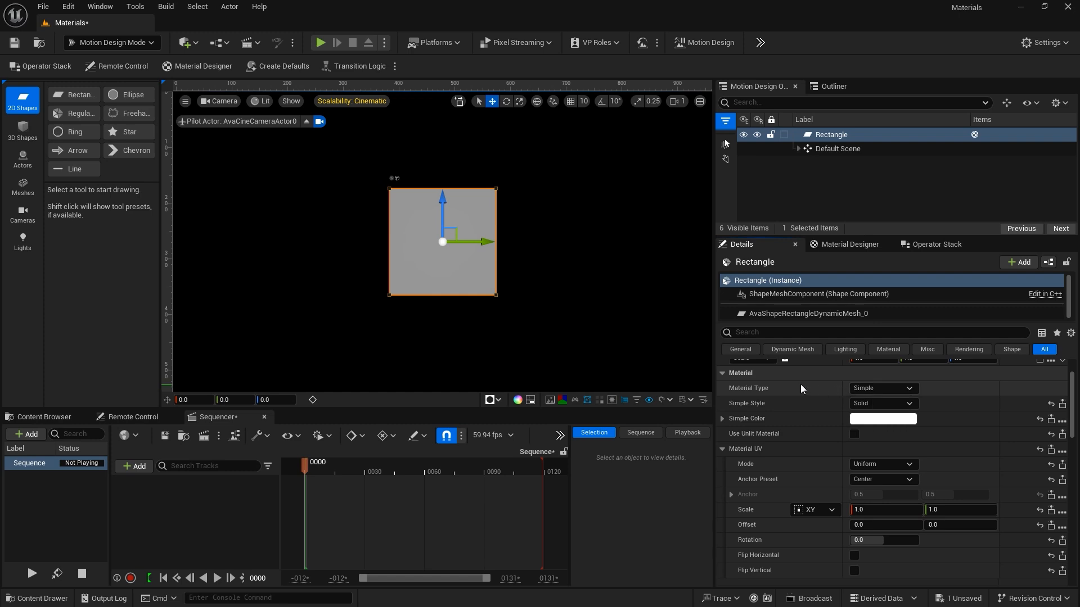
left_click(884, 388)
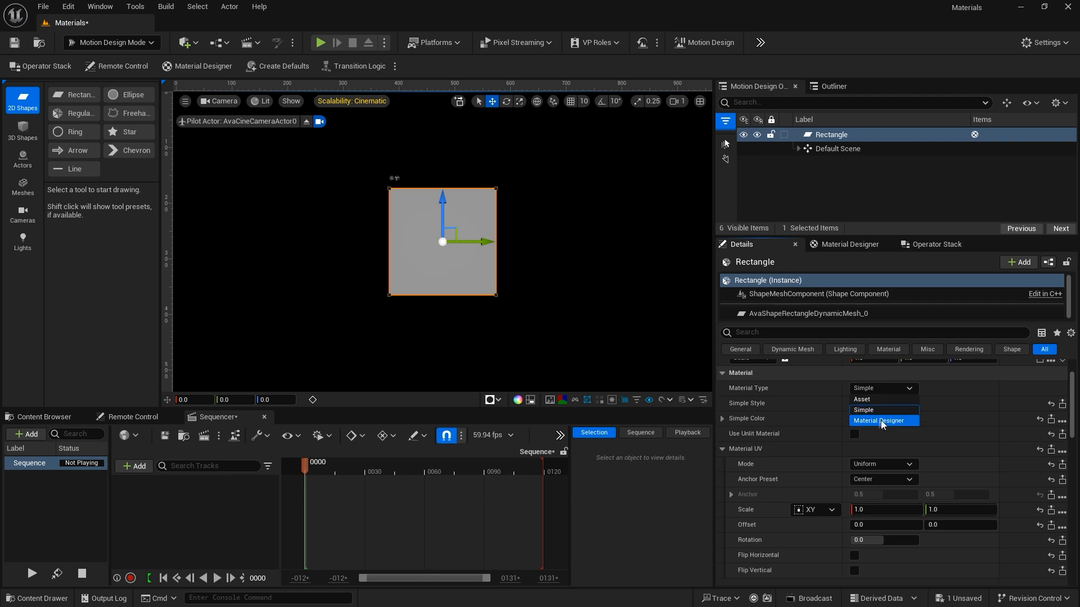
left_click(817, 387)
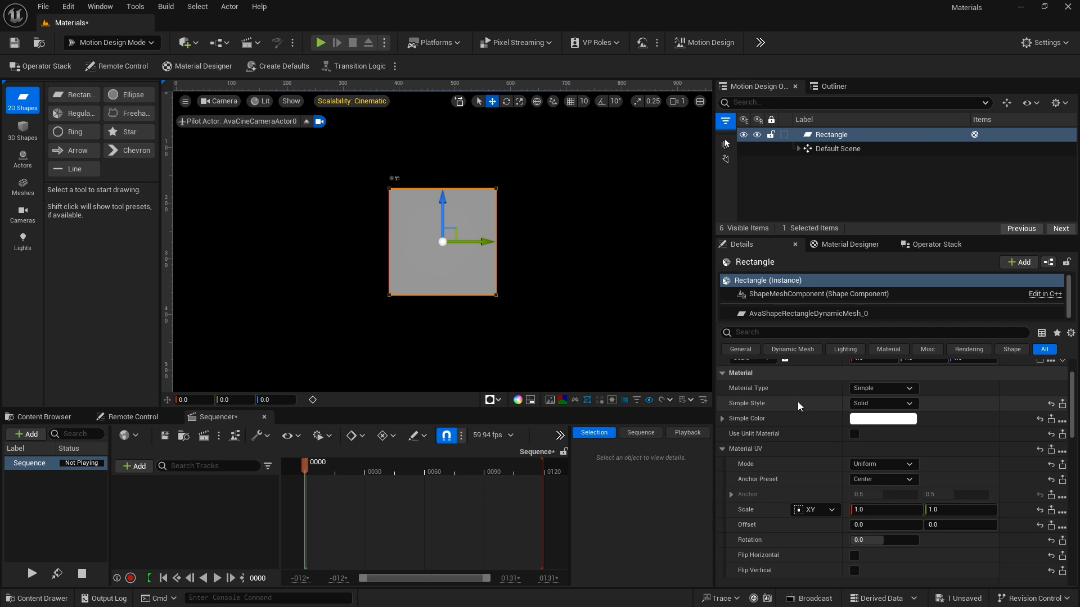
left_click(875, 403)
left_click(880, 425)
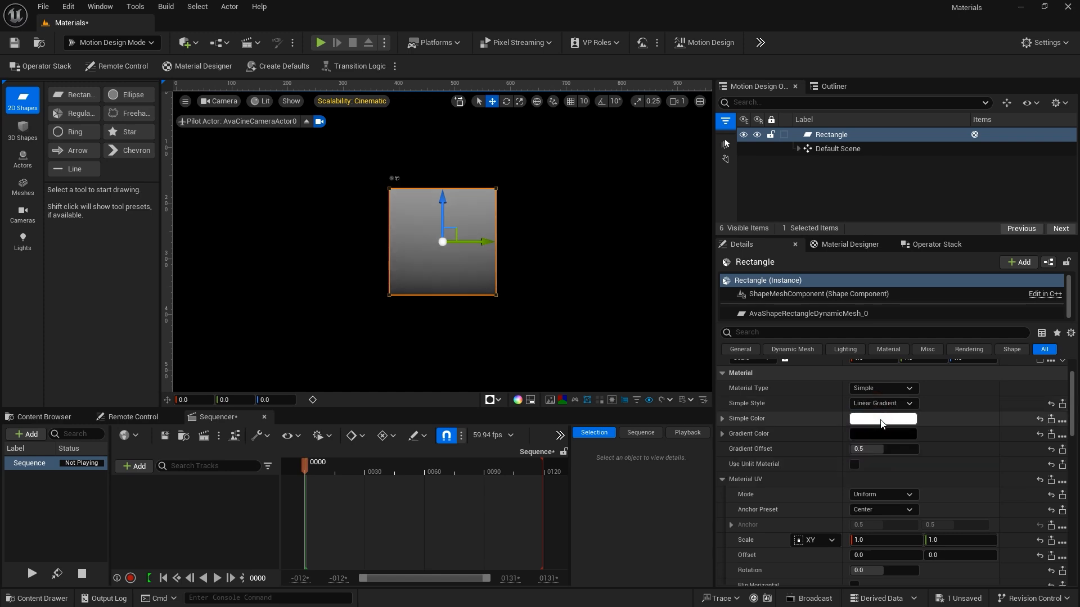
Set the rectangle's simple color to saturated blue and its gradient color to yellow
left_click(881, 420)
left_click_drag(695, 392, 664, 361)
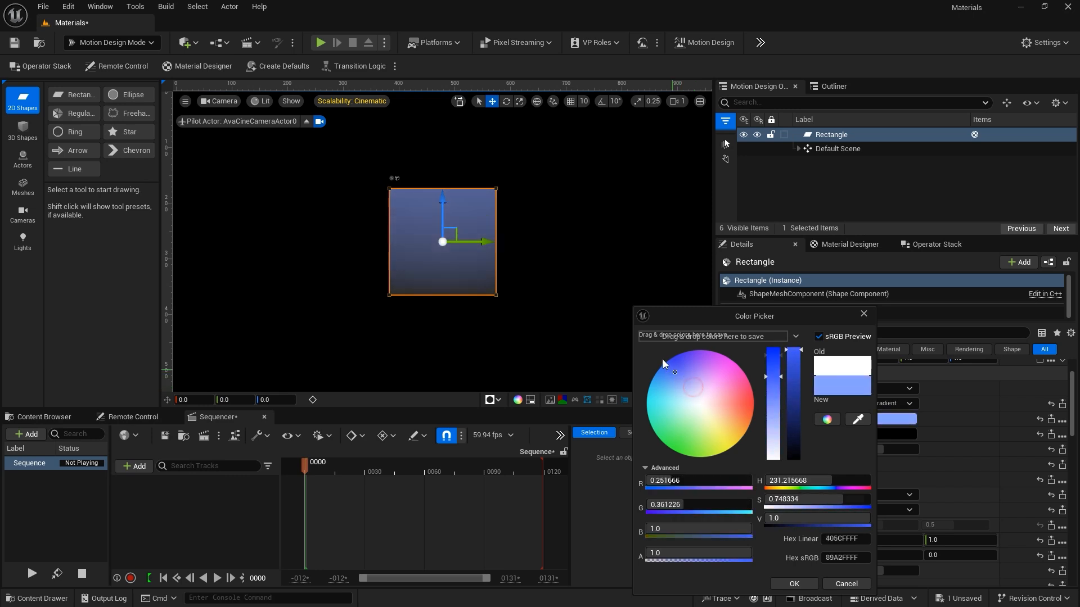
left_click(794, 584)
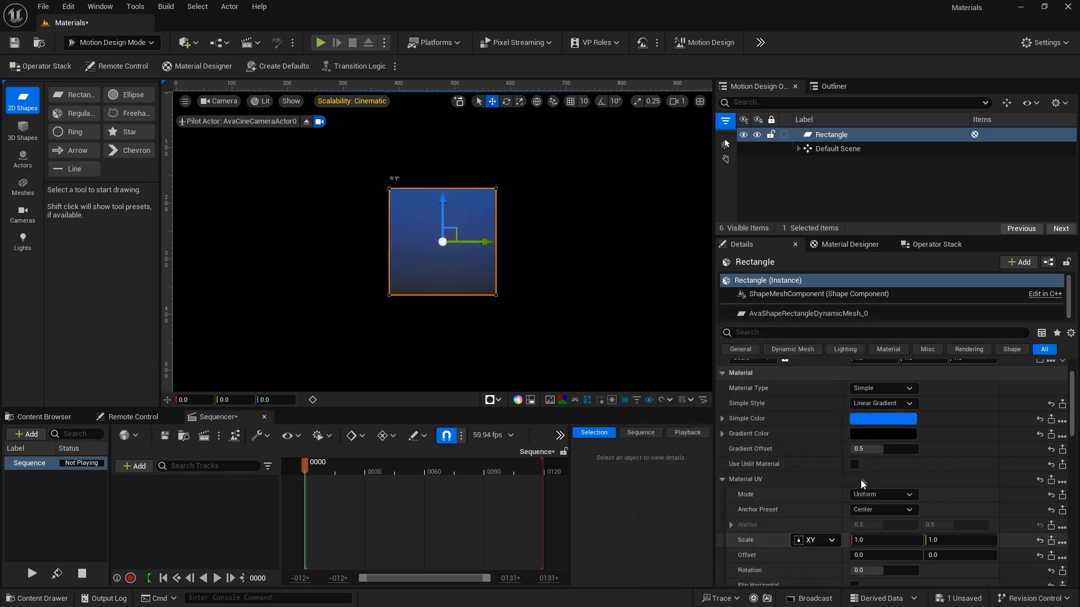
left_click(882, 437)
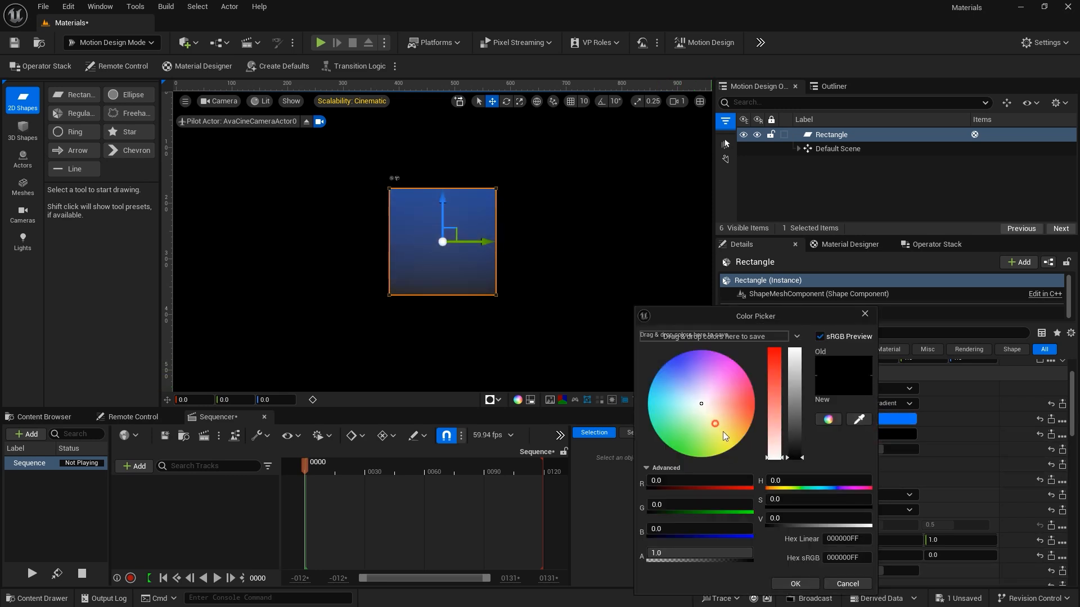
left_click_drag(724, 433, 741, 458)
left_click(795, 584)
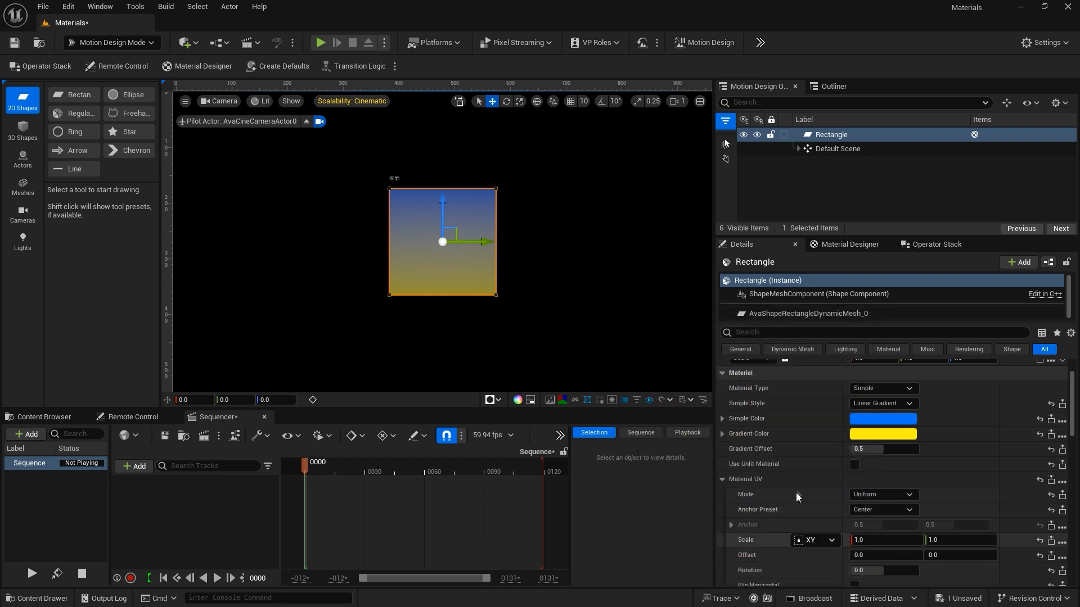
Try out other gradient offsets on the rectangle's material and reset the offset to 0.5
mouse_move(881, 449)
left_mouse_down()
mouse_move(909, 448)
mouse_move(873, 449)
mouse_move(885, 448)
left_mouse_up()
left_click(874, 448)
left_click(885, 448)
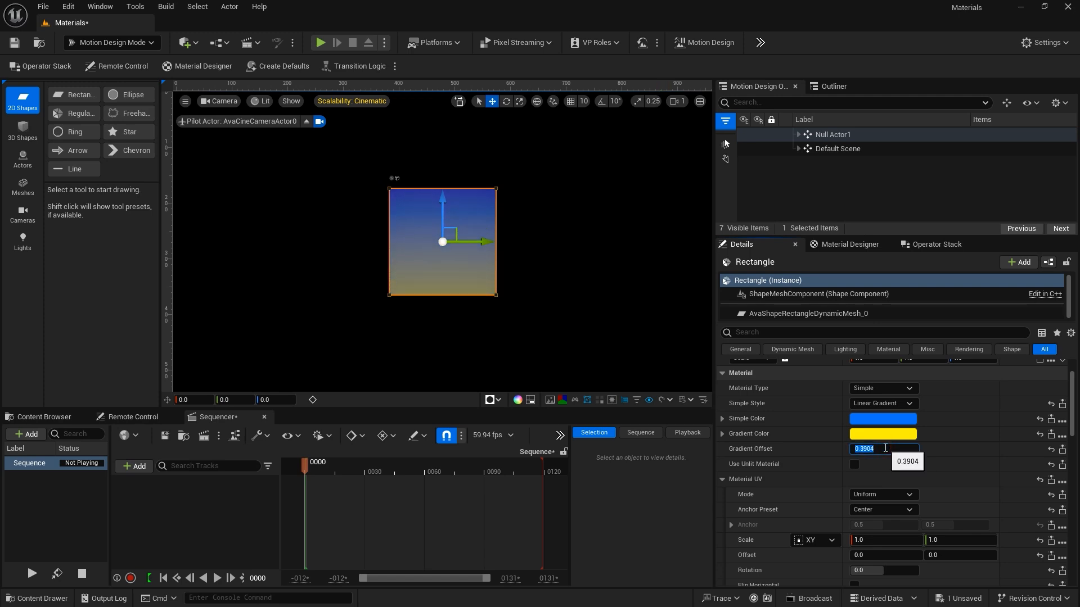
type(".5")
key("Return")
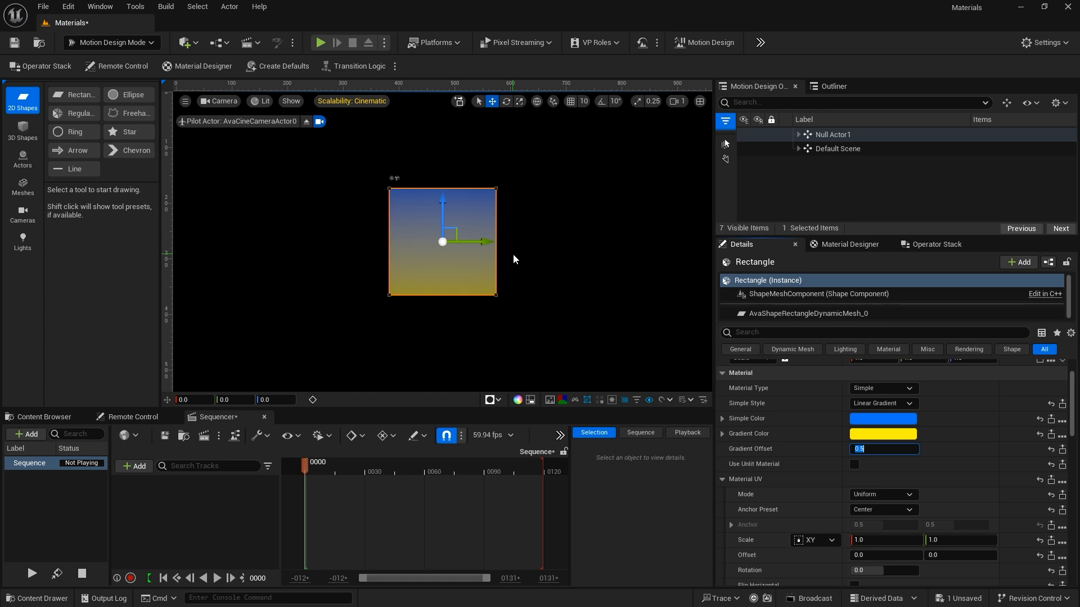
Enable the unlit material option for the rectangle
left_click(853, 463)
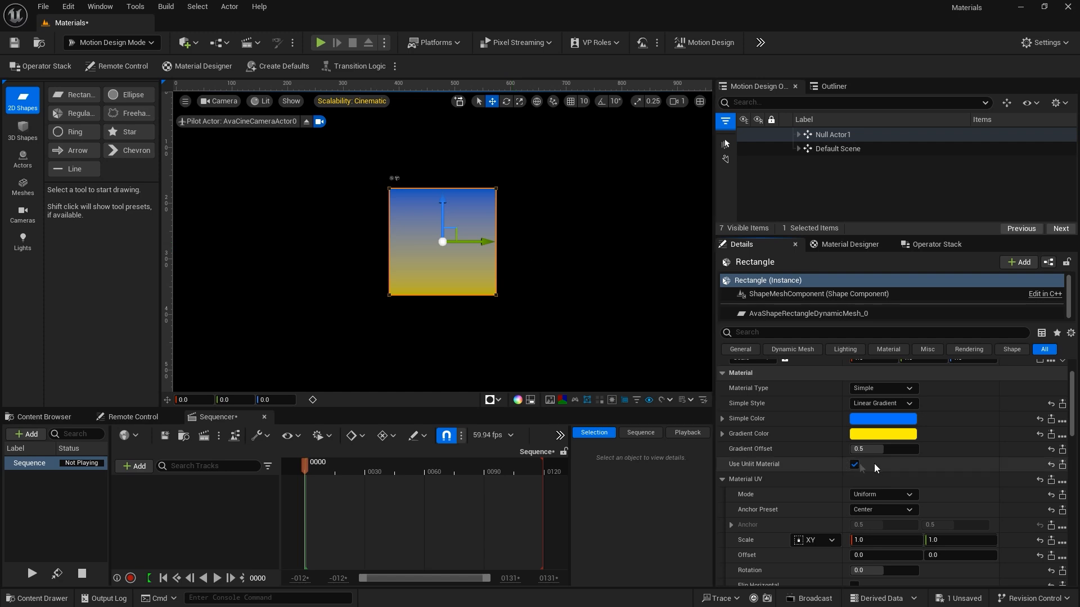
Try out different material UV scales on the rectangle and reset the X scale to 1
scroll(808, 445, "down", 3)
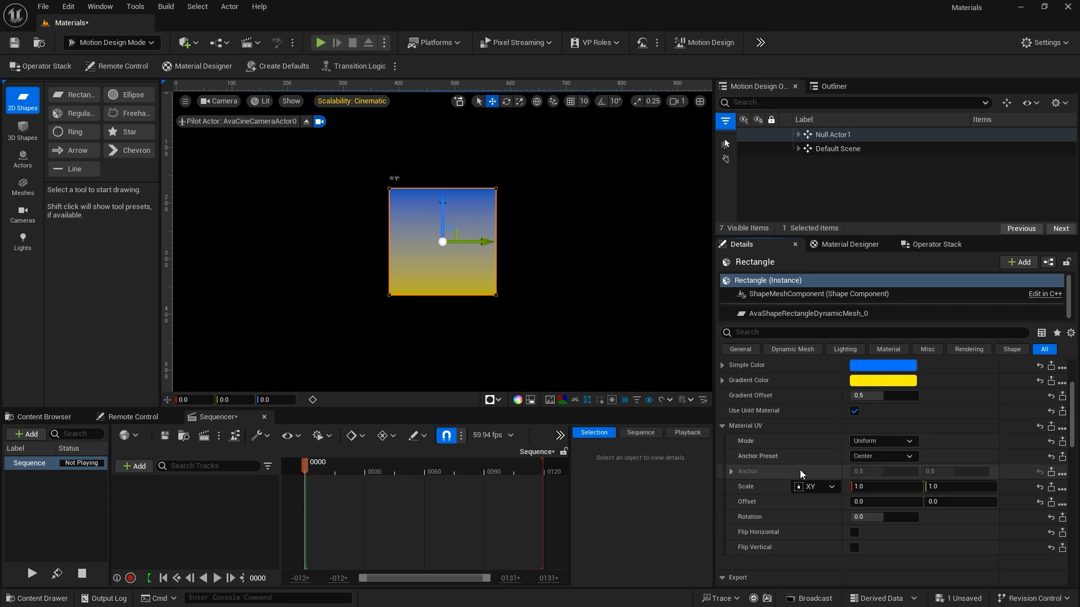
left_click(866, 487)
mouse_move(866, 487)
left_mouse_down()
mouse_move(945, 487)
mouse_move(855, 487)
left_mouse_up()
left_click(859, 487)
type("1")
key("Return")
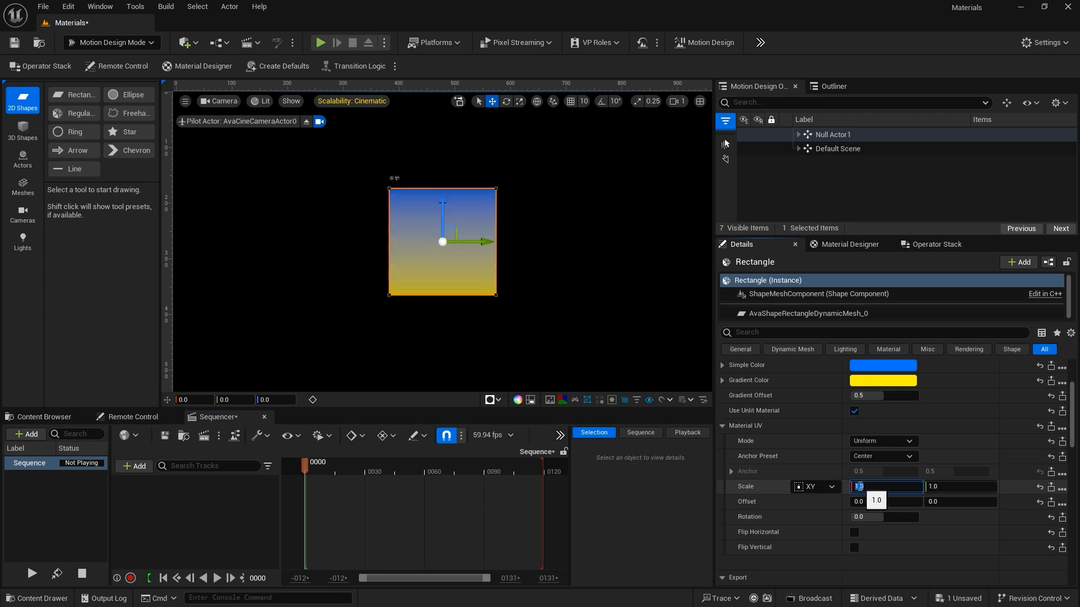
Try out different material UV offsets on the rectangle and reset the offset to 0
left_click_drag(936, 502, 990, 517)
left_click(936, 501)
type("0")
key("Return")
type("0")
key("Return")
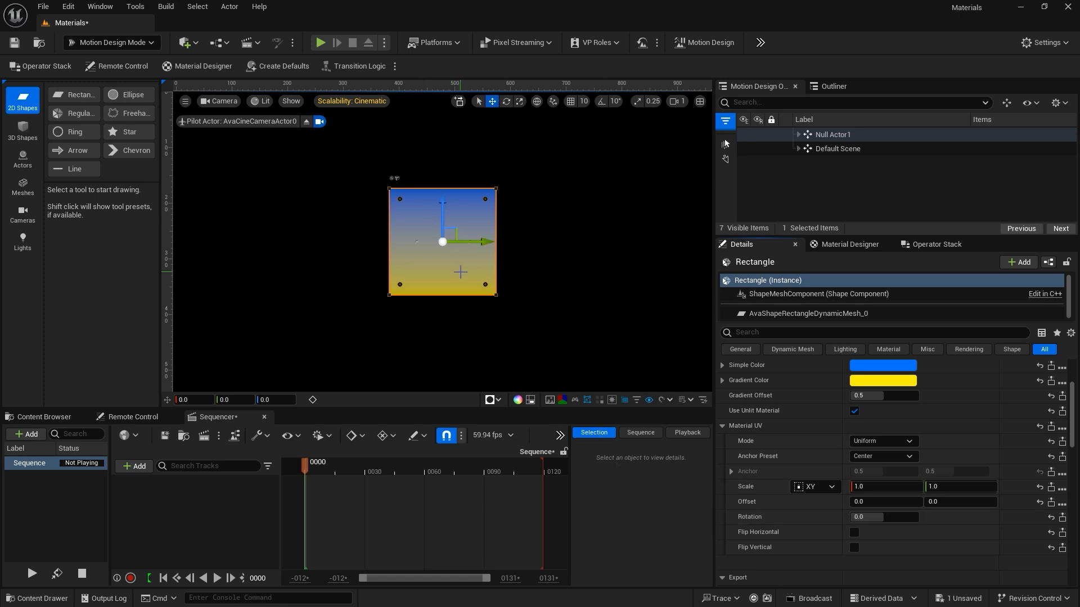
Switch the rectangle's material type to Asset
scroll(927, 369, "up", 2)
left_click(912, 370)
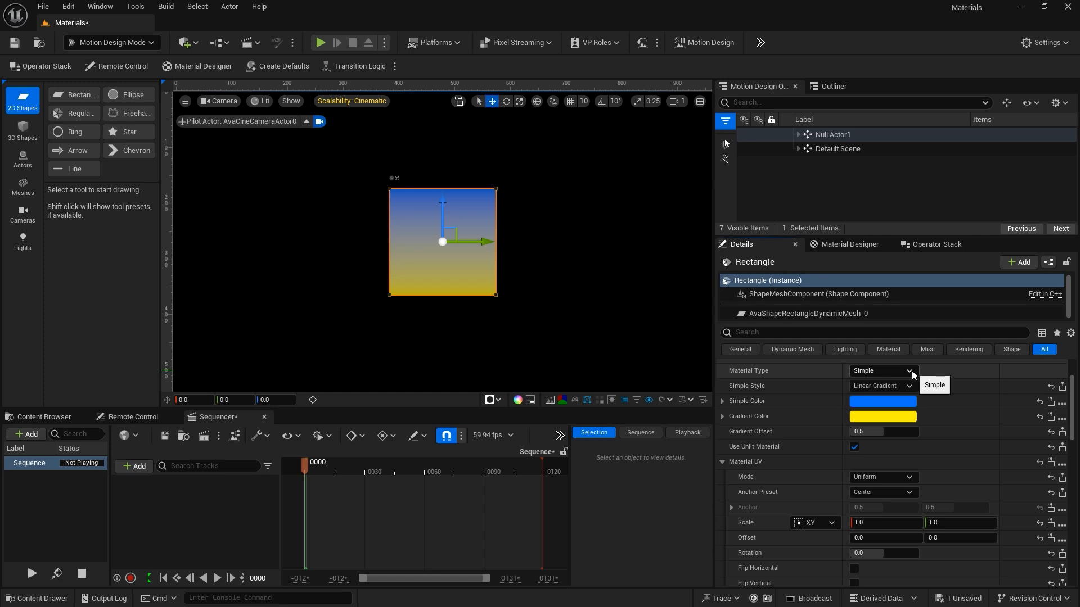
left_click(912, 382)
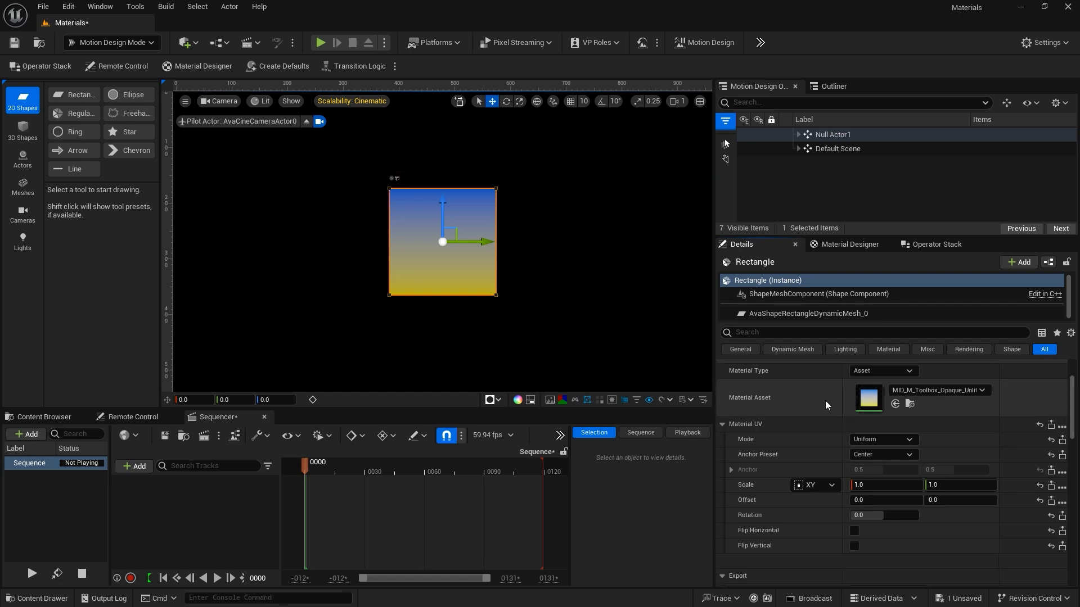
Assign the AnimSharingBlue material instance as the rectangle's material asset
left_click(929, 390)
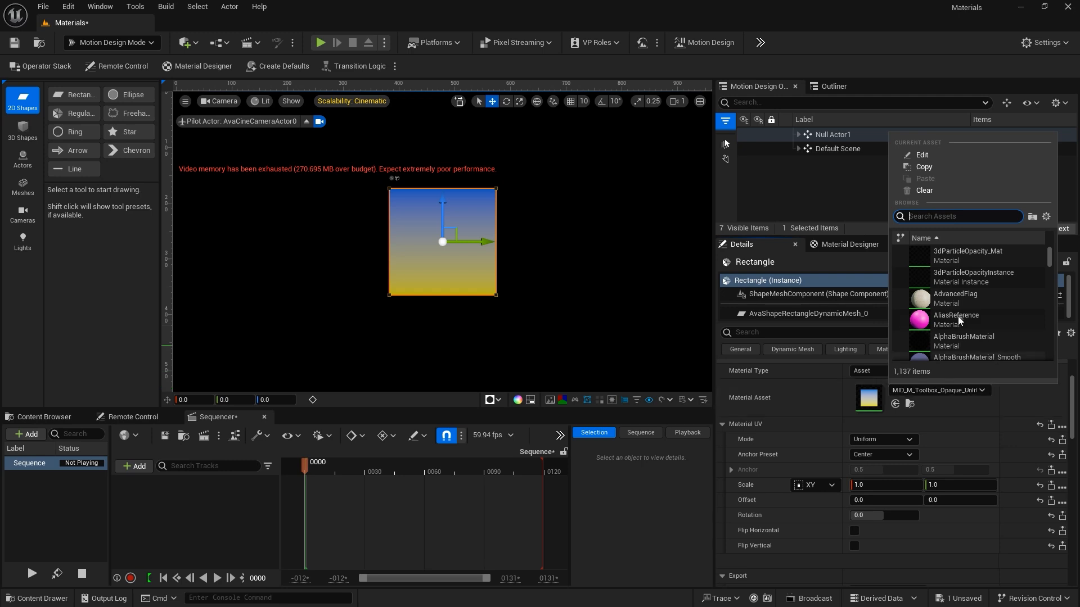
scroll(959, 302, "down", 2)
scroll(960, 302, "down", 3)
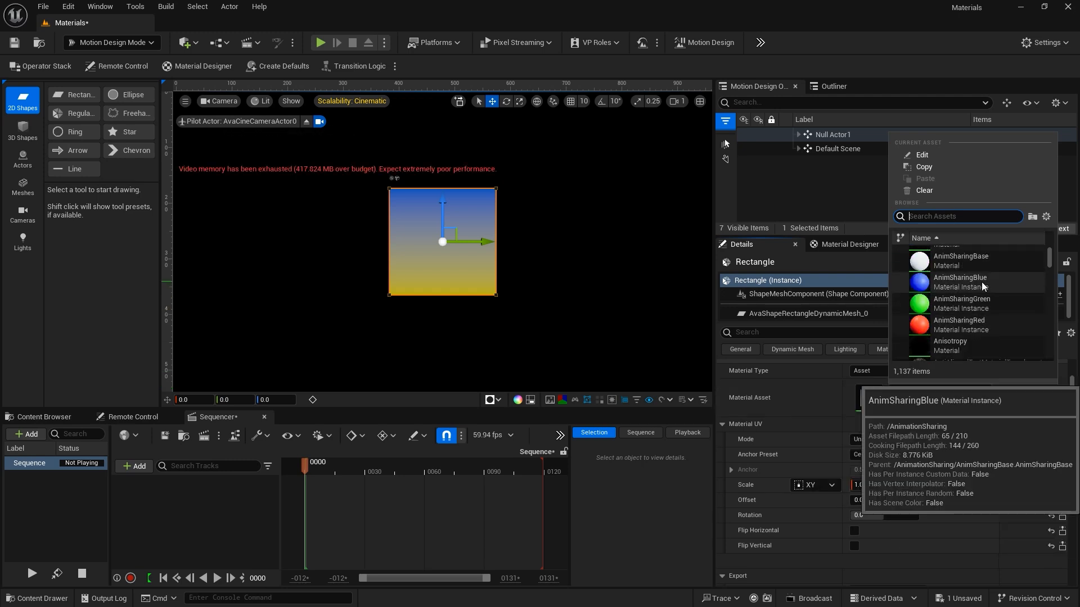
left_click(948, 278)
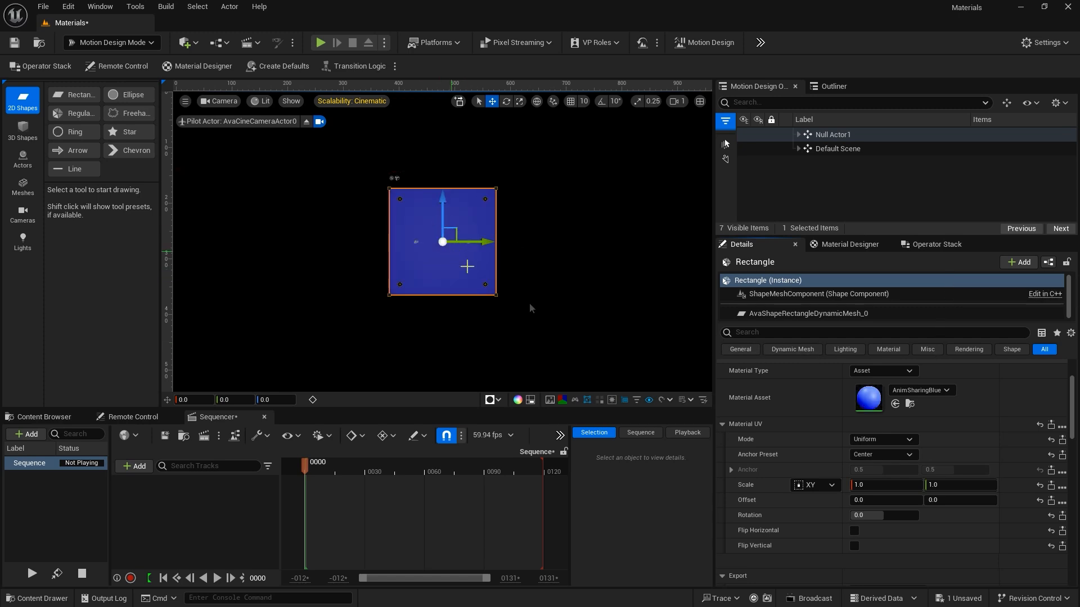
Replace the rectangle's material asset with BasicAsset03
left_click(915, 390)
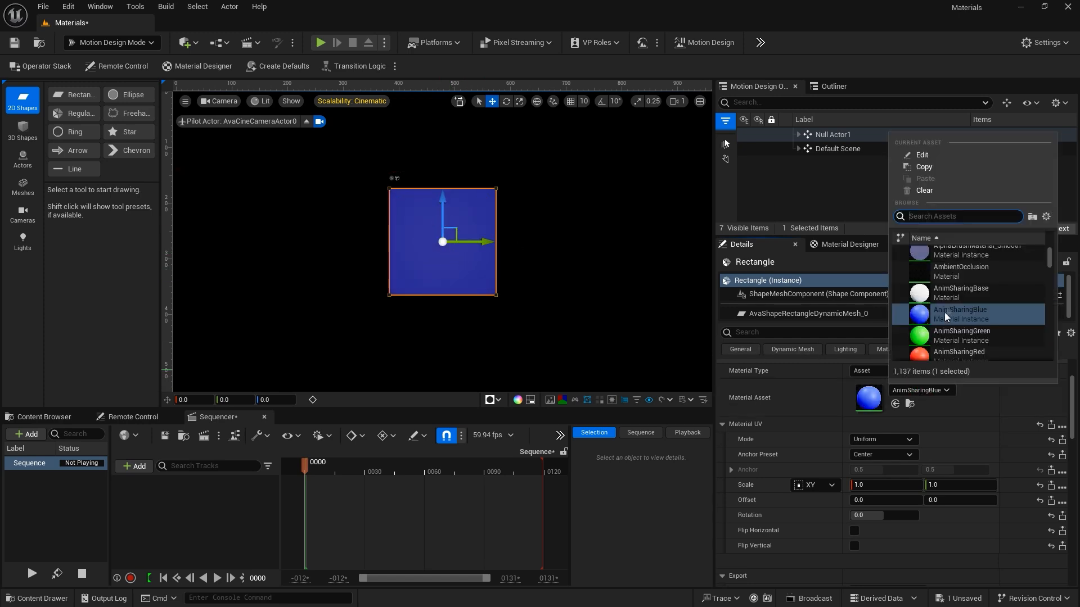
scroll(946, 306, "down", 3)
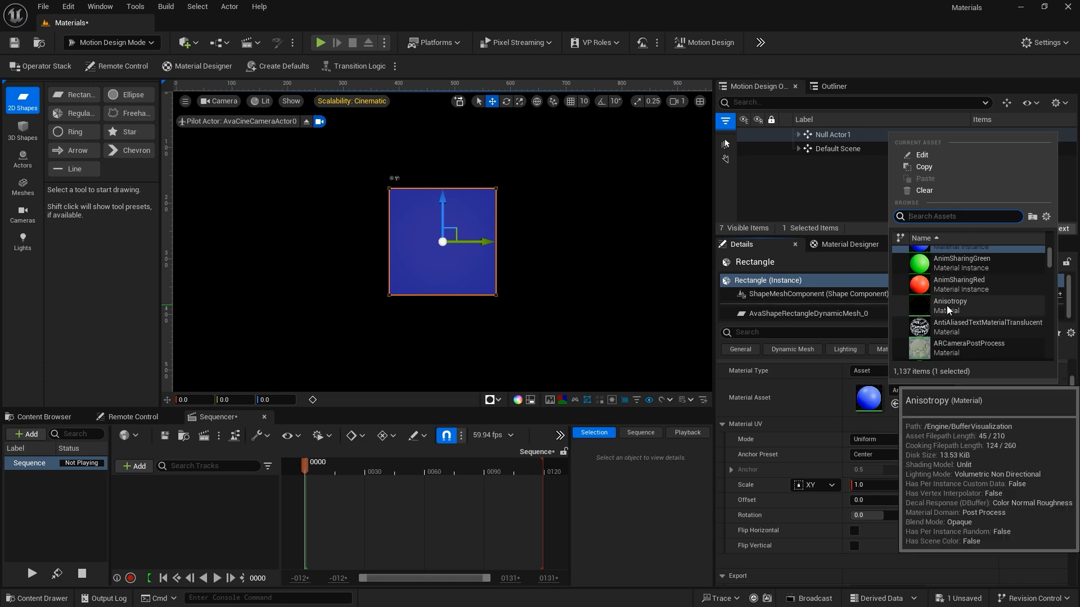
scroll(946, 305, "down", 5)
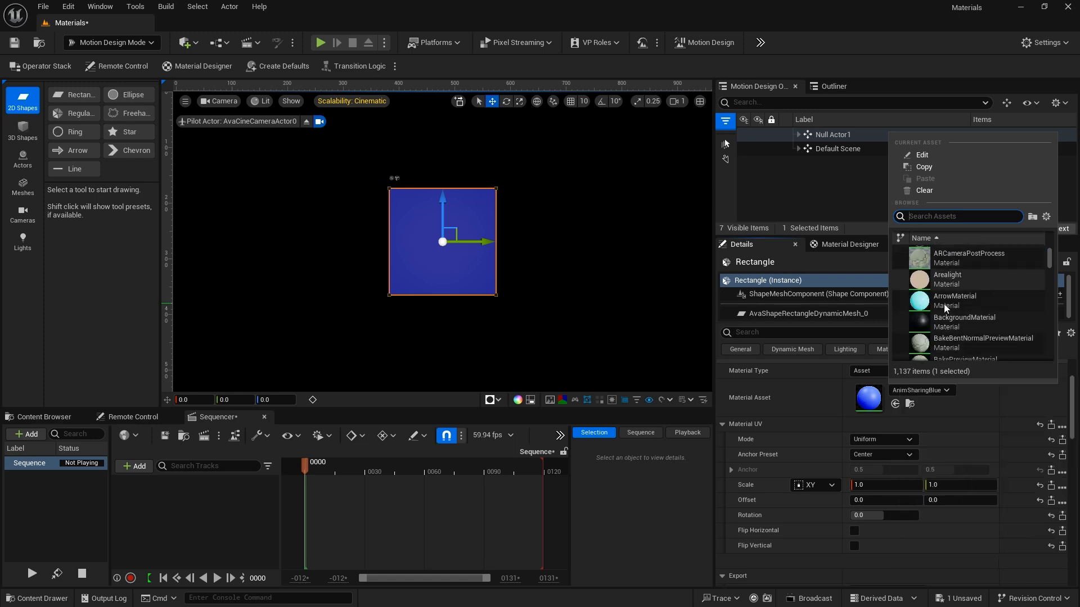
scroll(945, 308, "down", 5)
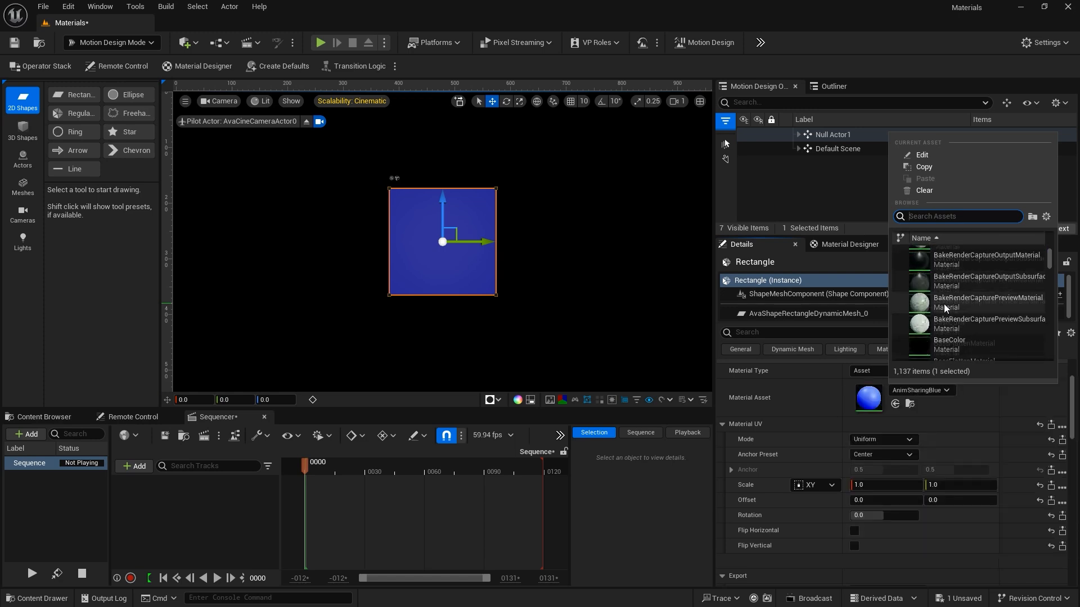
scroll(944, 304, "down", 3)
left_click(944, 304)
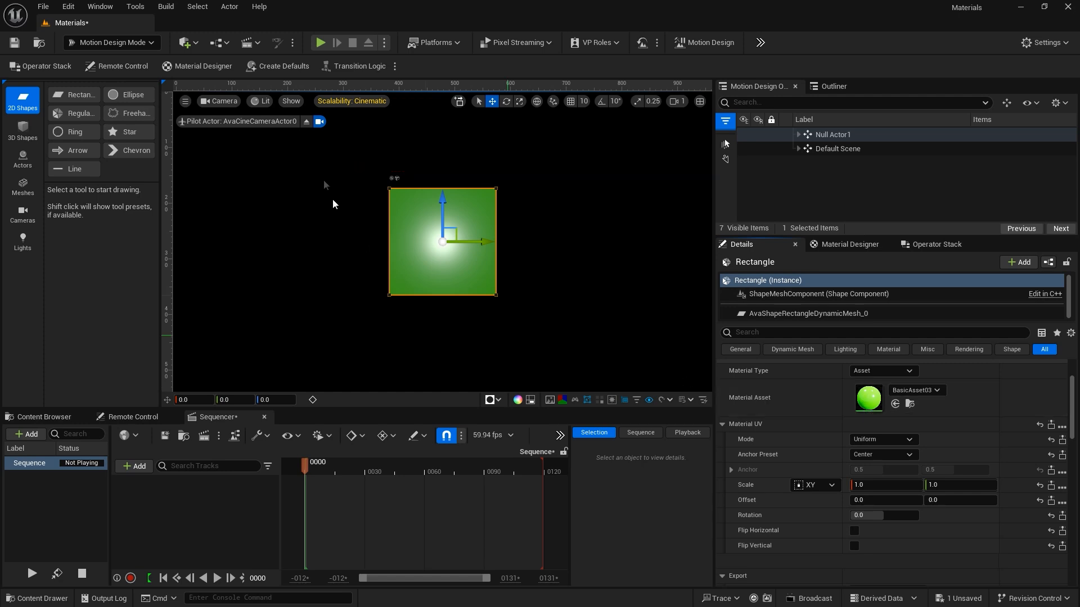
Open Quixel Bridge from the project's add-content options and sign in to the account
left_click(196, 45)
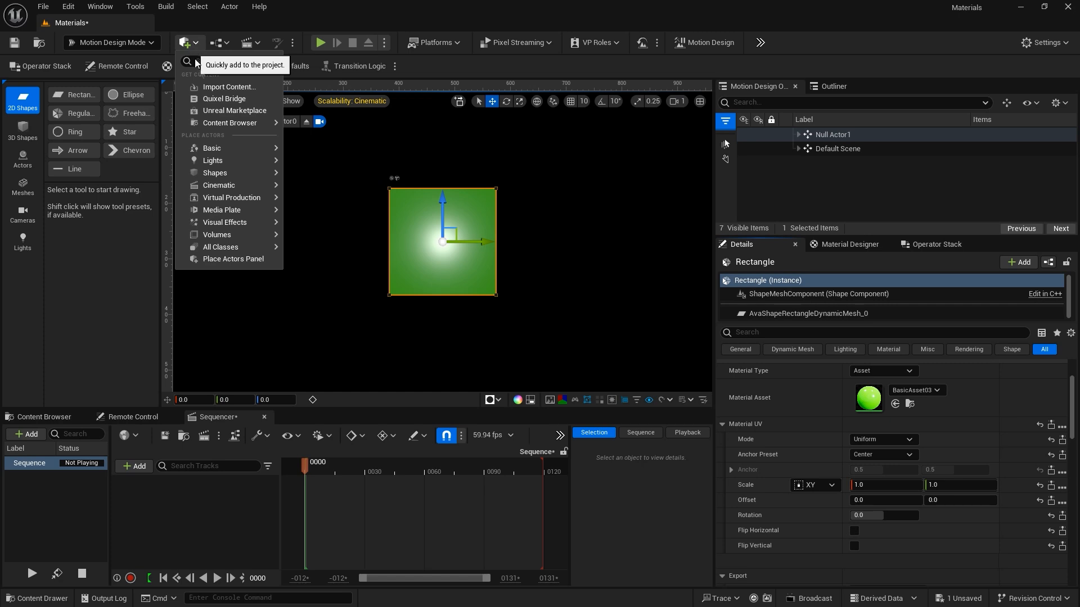
left_click(217, 99)
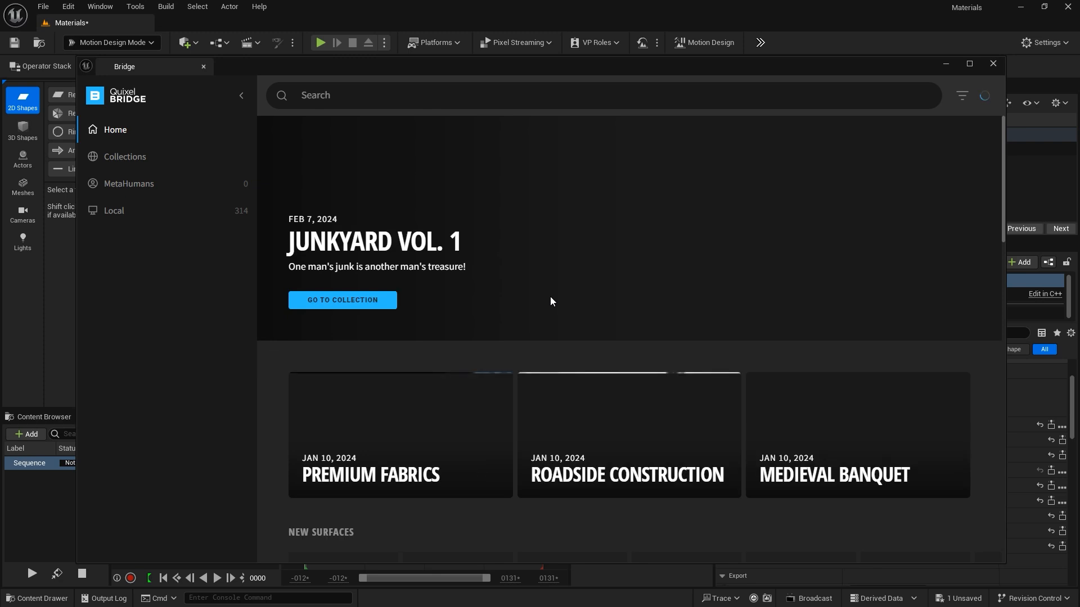
left_click(983, 96)
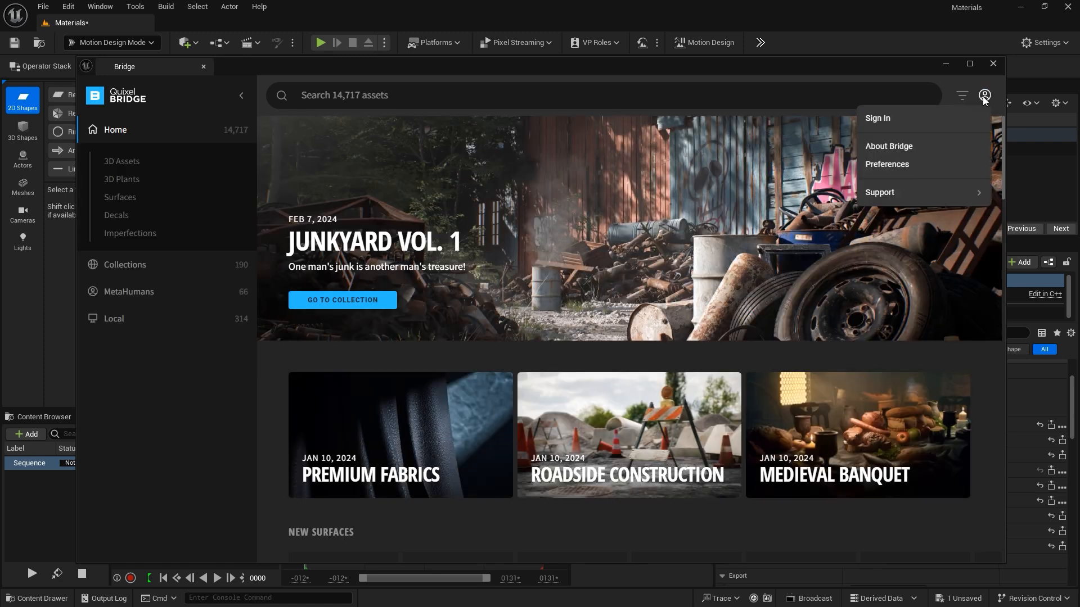
left_click(884, 119)
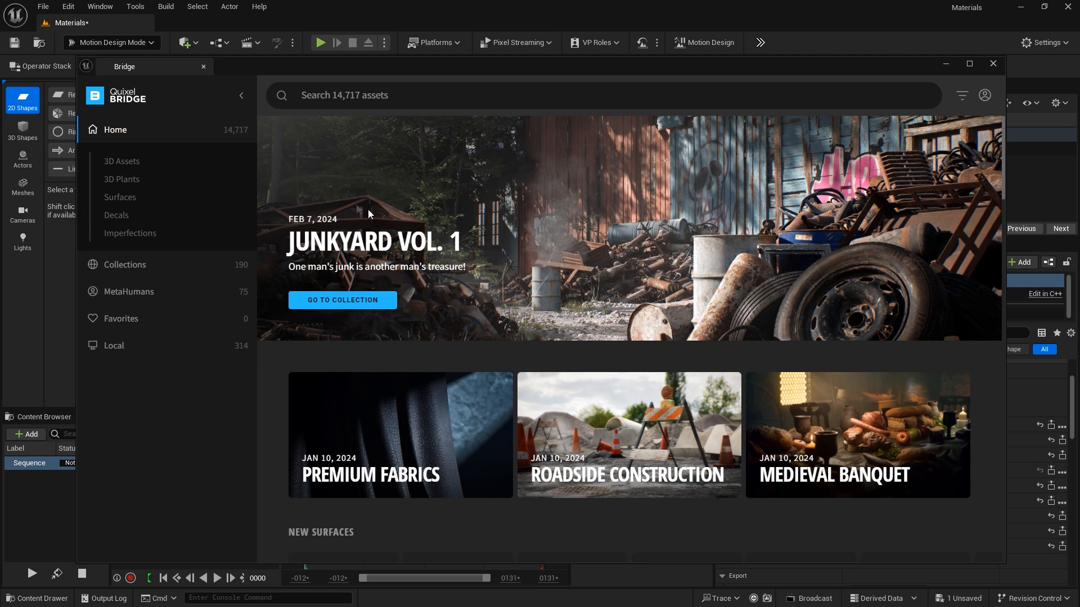
Browse the 3D Assets, 3D Plants, Surfaces, Decals and Imperfections categories in Quixel Bridge
left_click(131, 163)
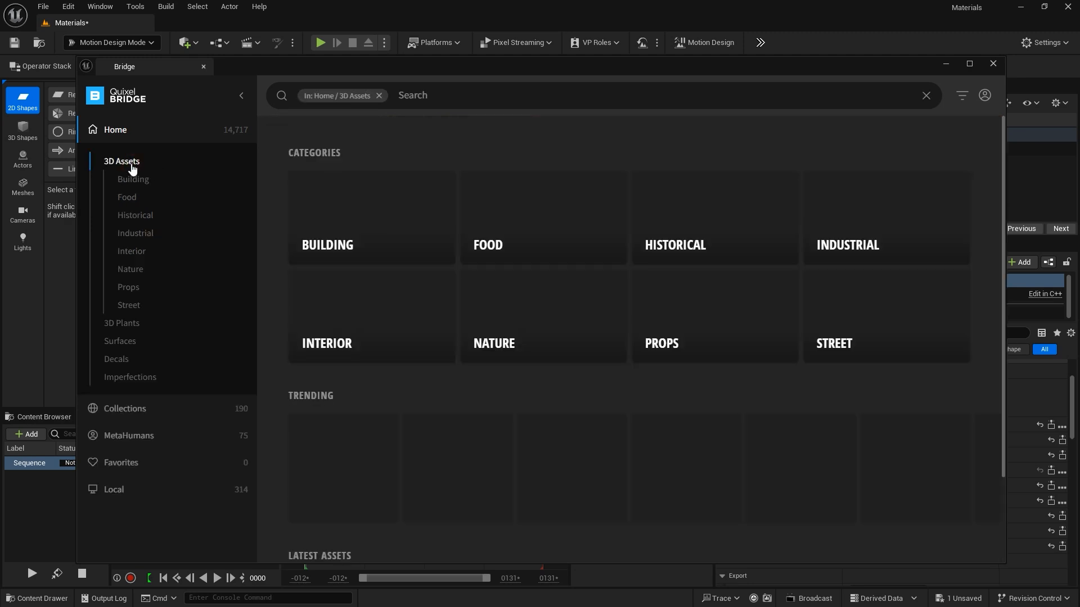
left_click(124, 324)
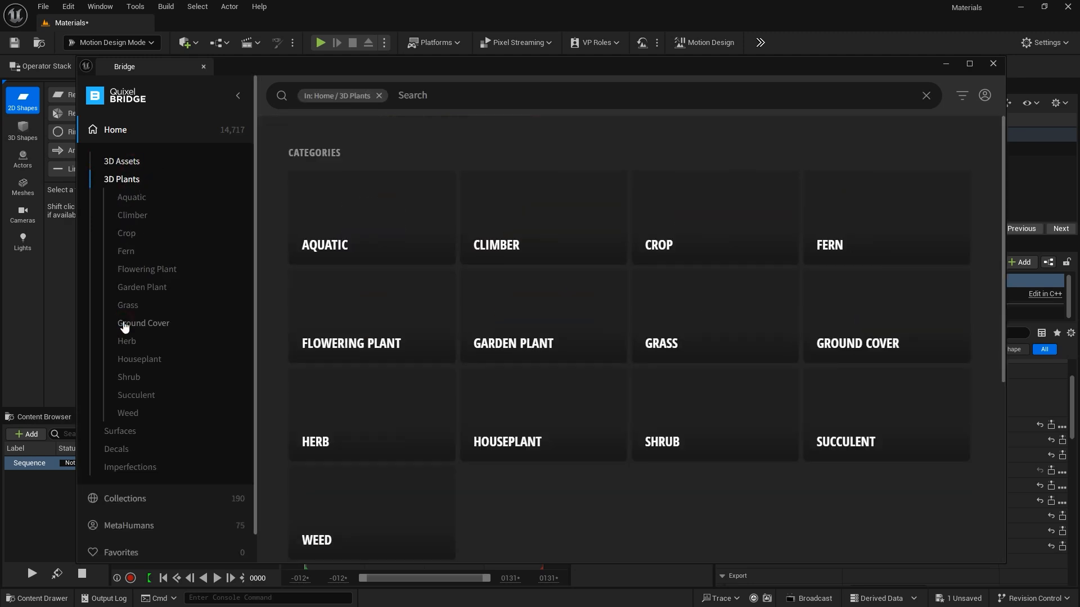
left_click(122, 431)
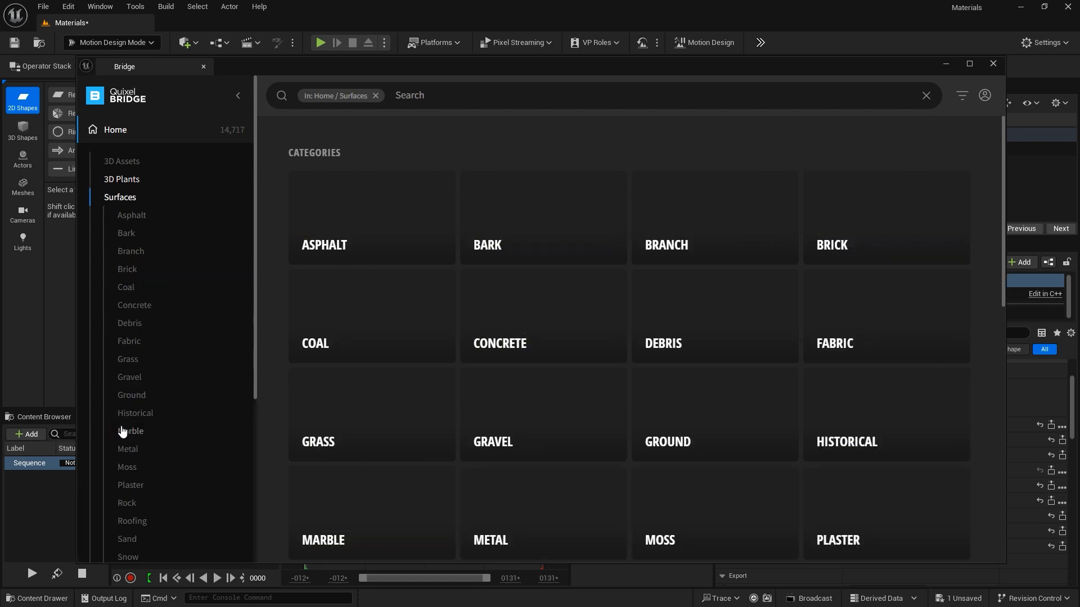
scroll(147, 329, "down", 5)
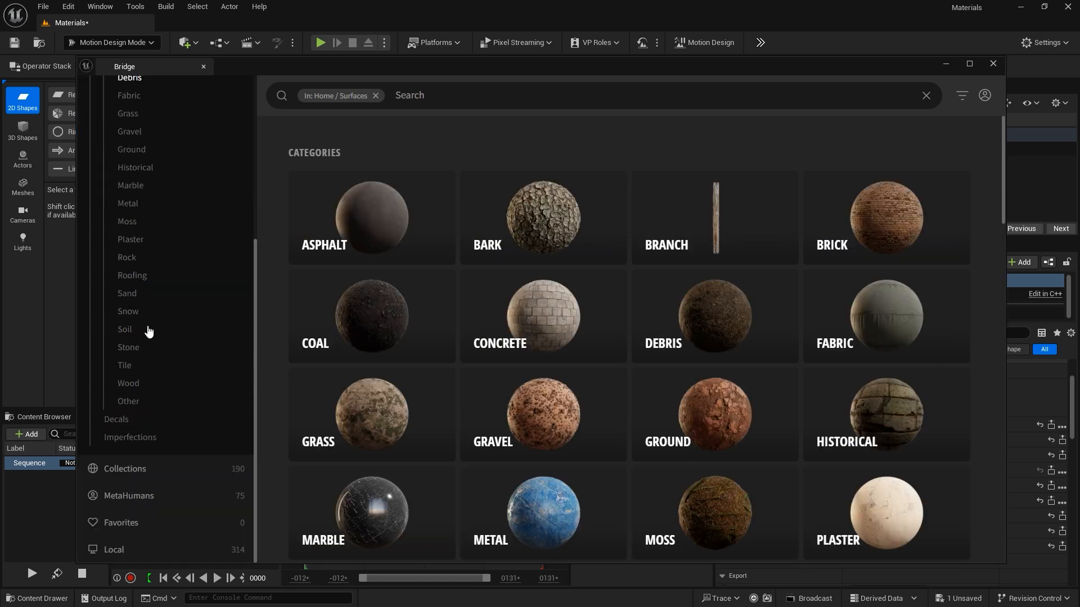
left_click(117, 418)
left_click(137, 438)
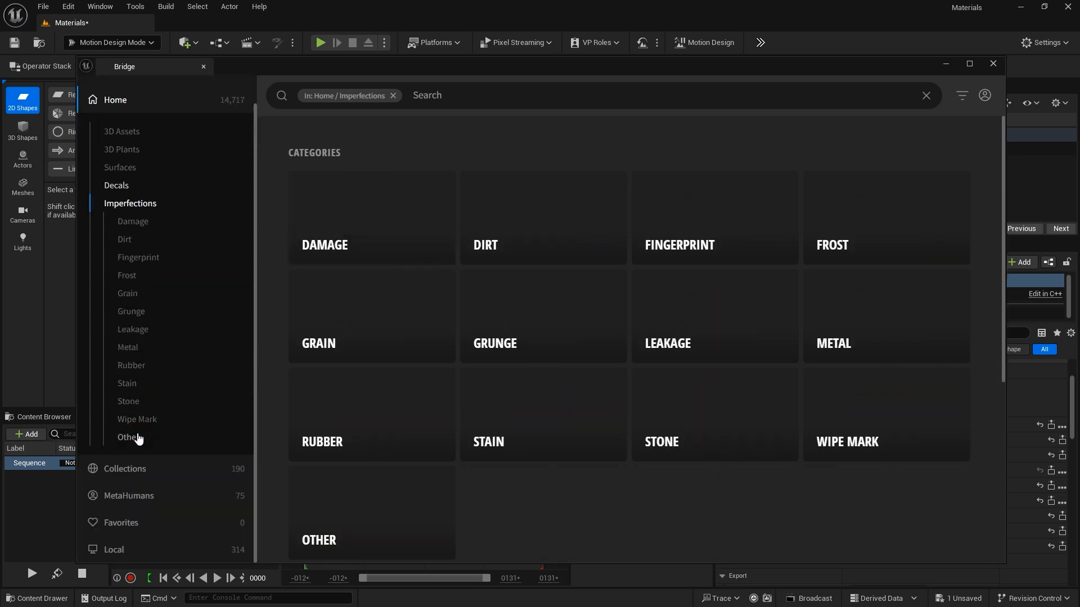
Open the green Painted Metal Sheet asset from the Metal category of Surfaces
left_click(120, 168)
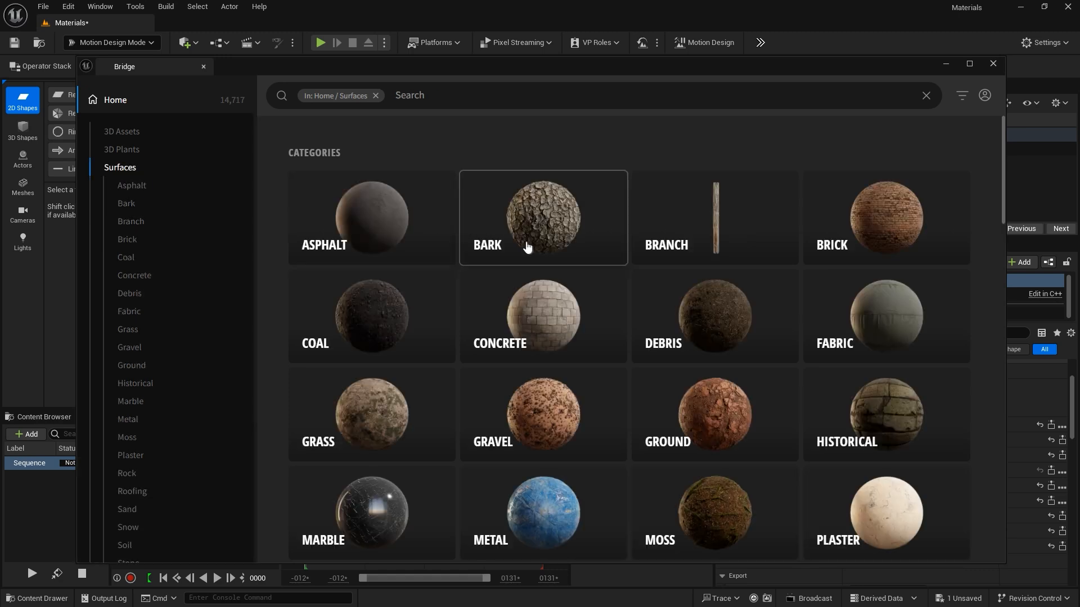
scroll(529, 249, "down", 3)
scroll(532, 265, "down", 1)
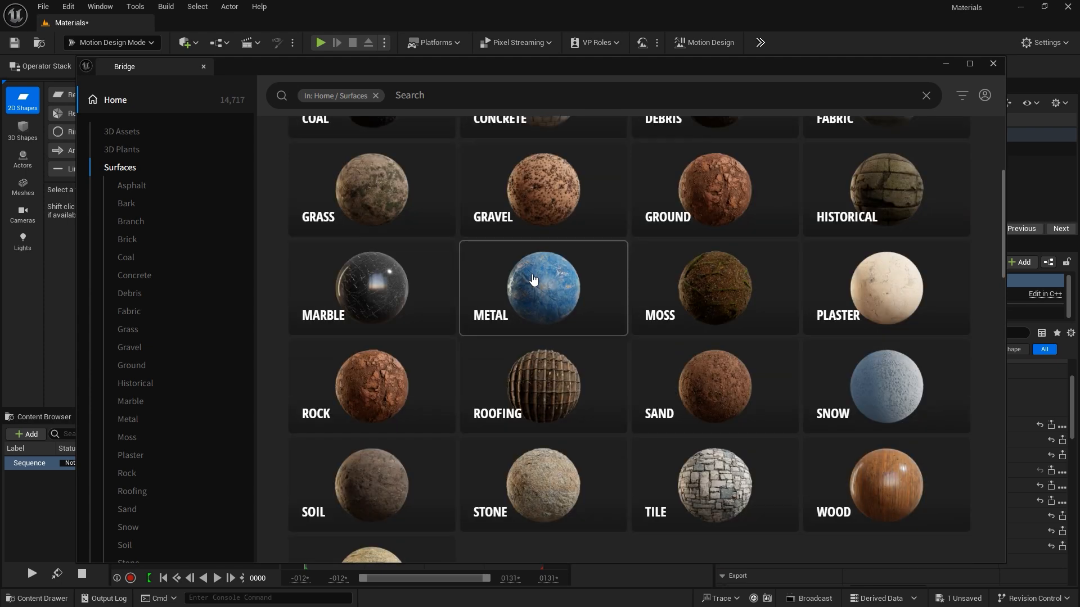
scroll(533, 279, "down", 1)
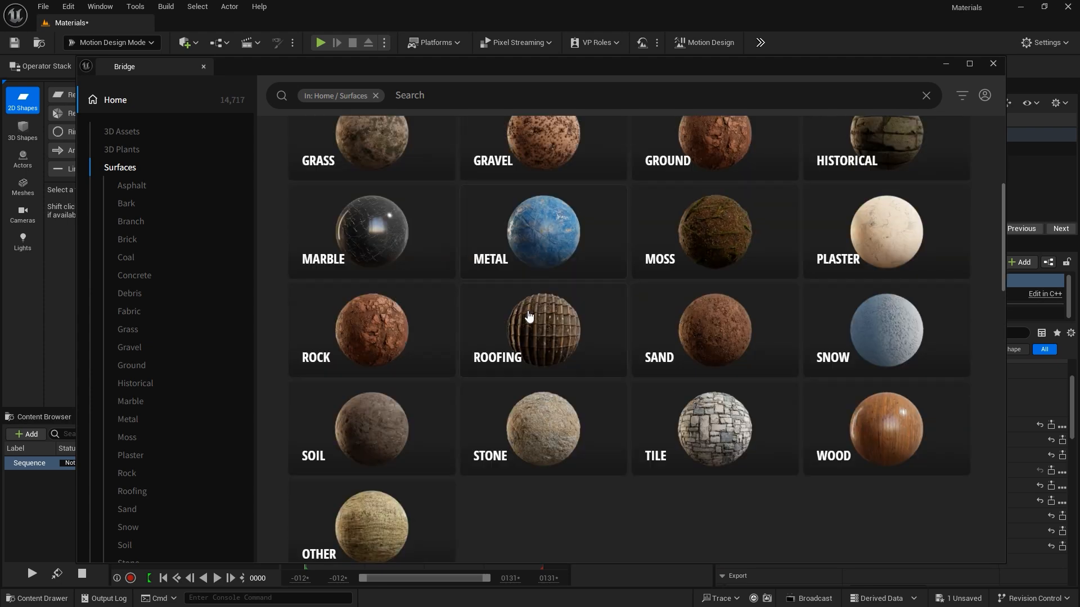
left_click(540, 243)
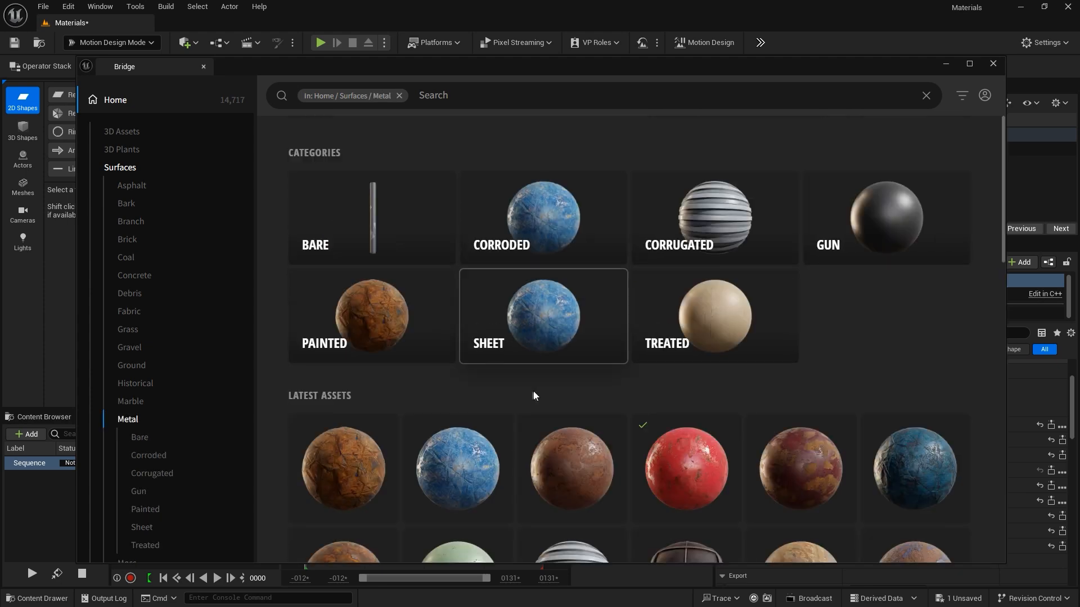
scroll(533, 390, "down", 3)
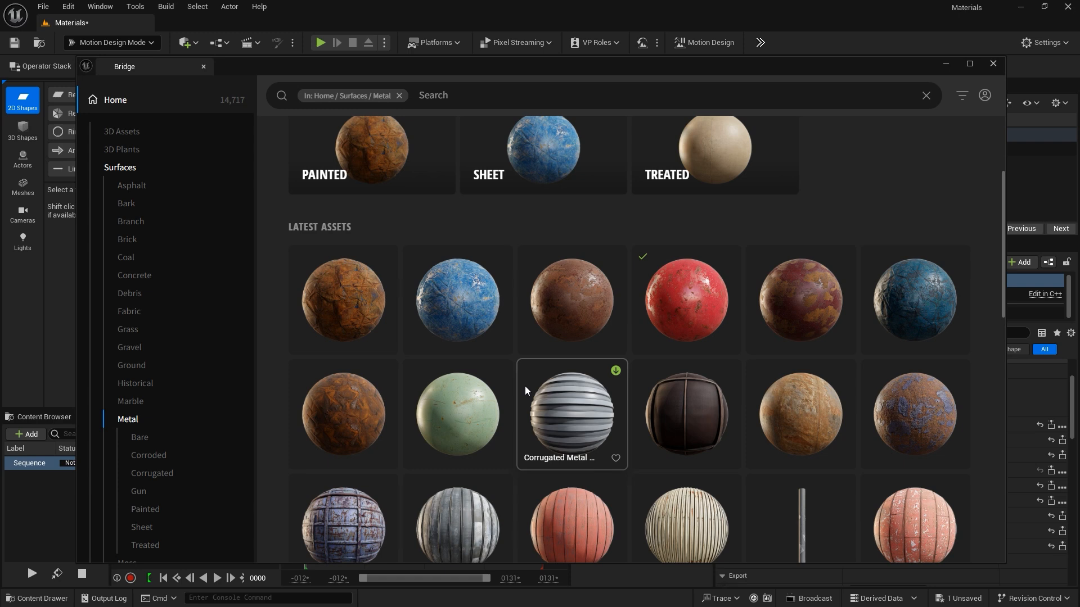
left_click(464, 400)
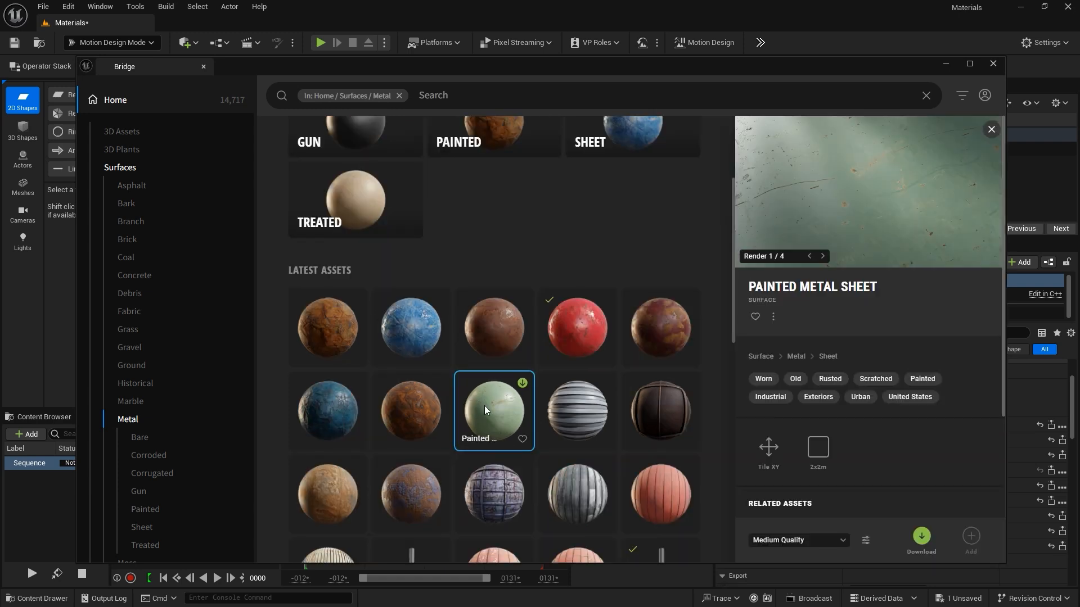
Download the Painted Metal Sheet at Highest Quality and add it to the project
left_click(817, 540)
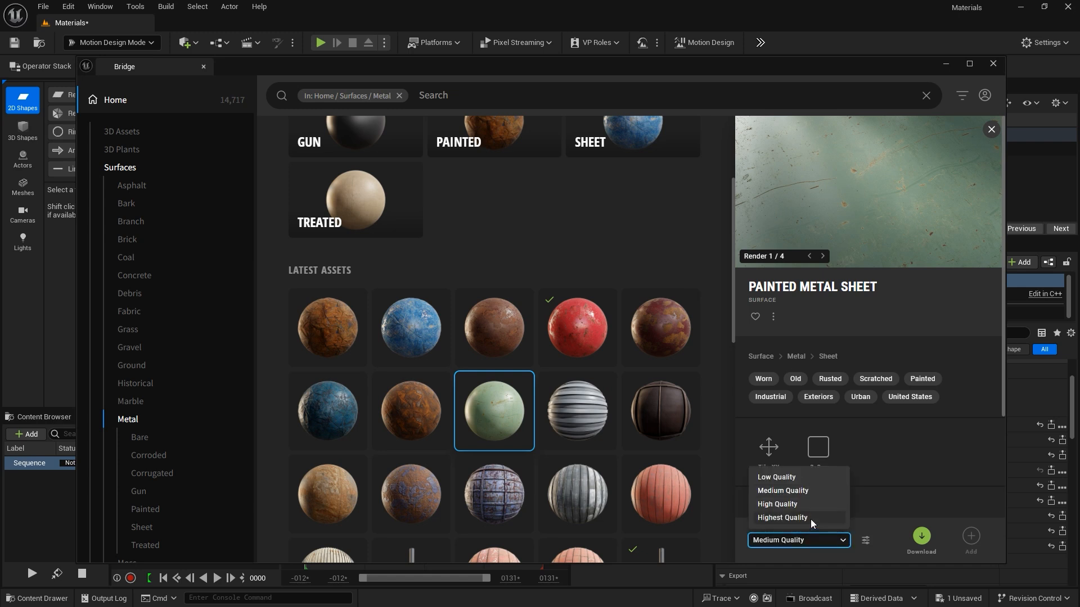
left_click(811, 518)
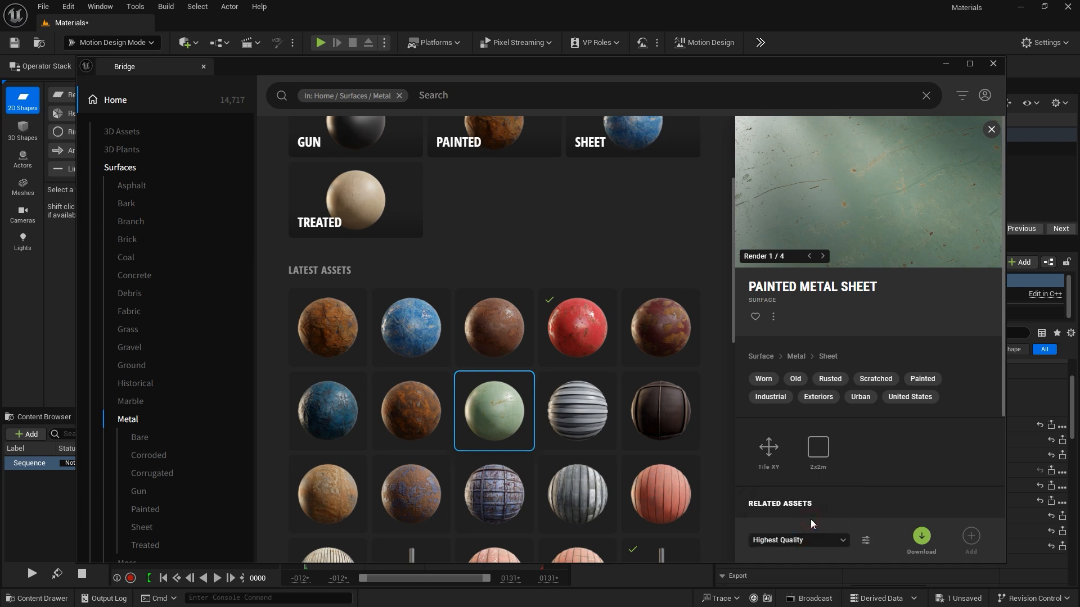
left_click(921, 537)
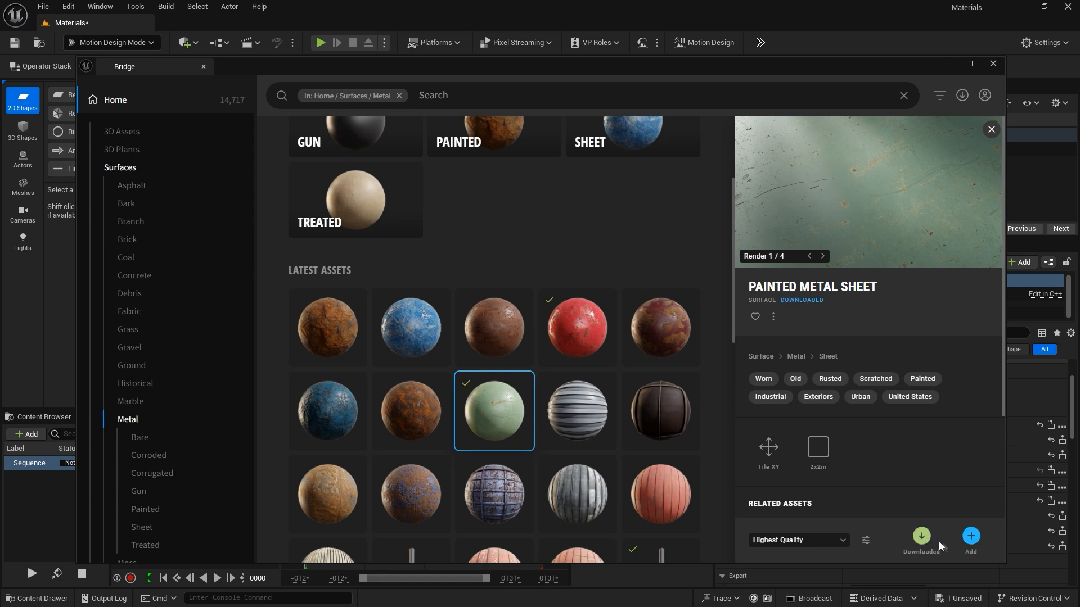
left_click(970, 536)
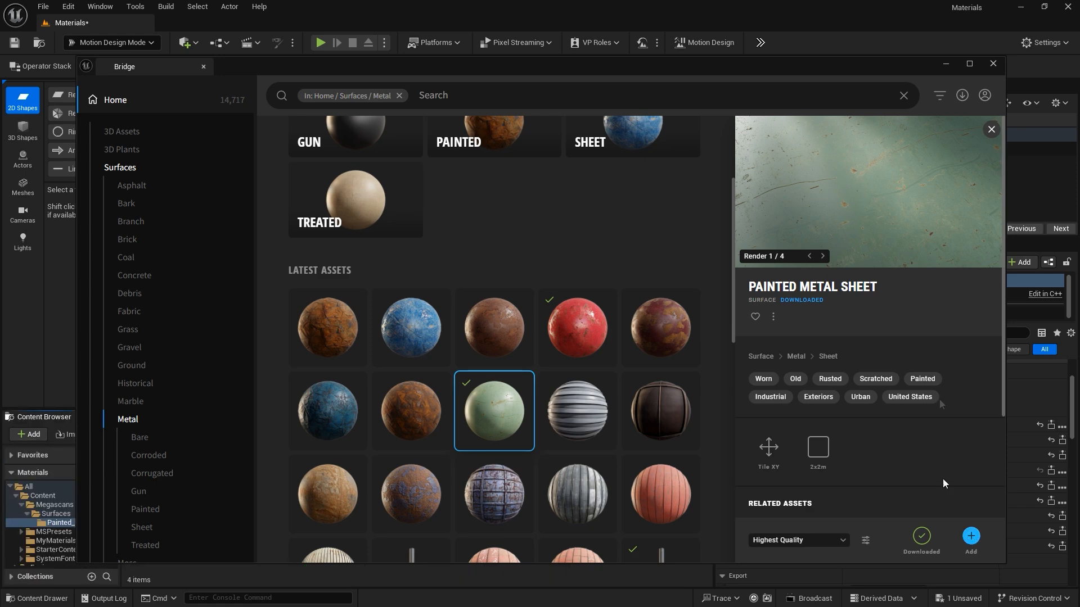
Minimize Bridge and apply the imported Painted Metal Sheet material instance to the rectangle as its material asset
left_click(945, 64)
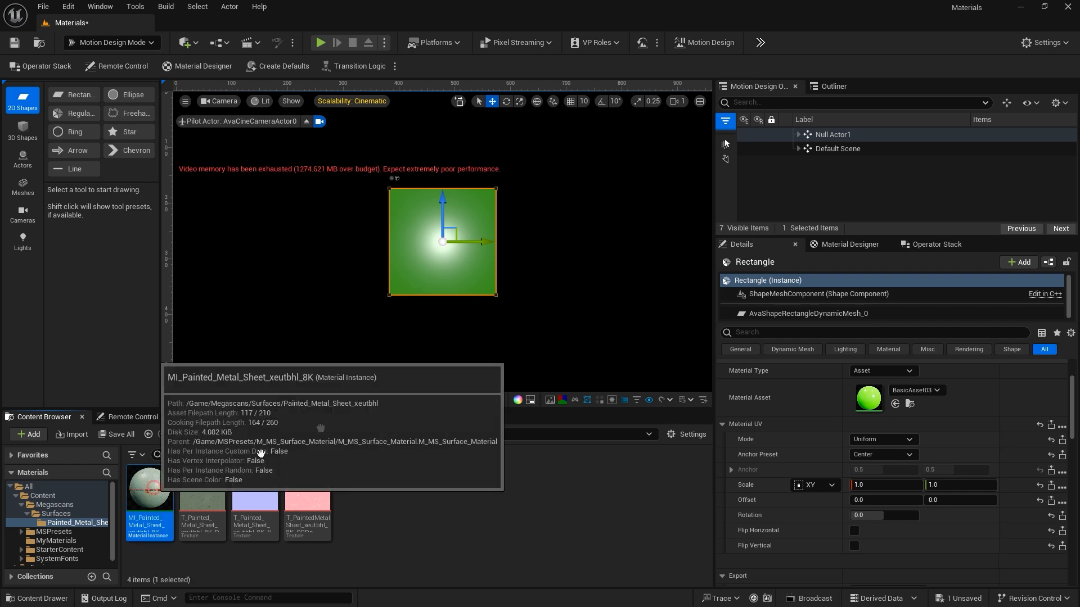
mouse_move(152, 487)
left_mouse_down()
mouse_move(443, 272)
mouse_move(437, 262)
left_mouse_up()
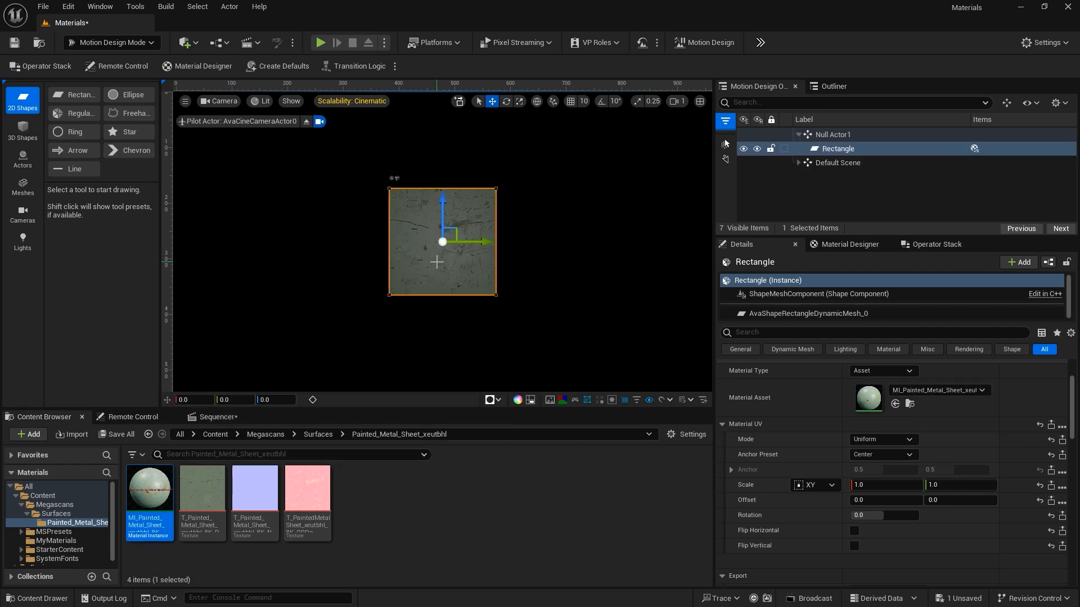
left_click(929, 392)
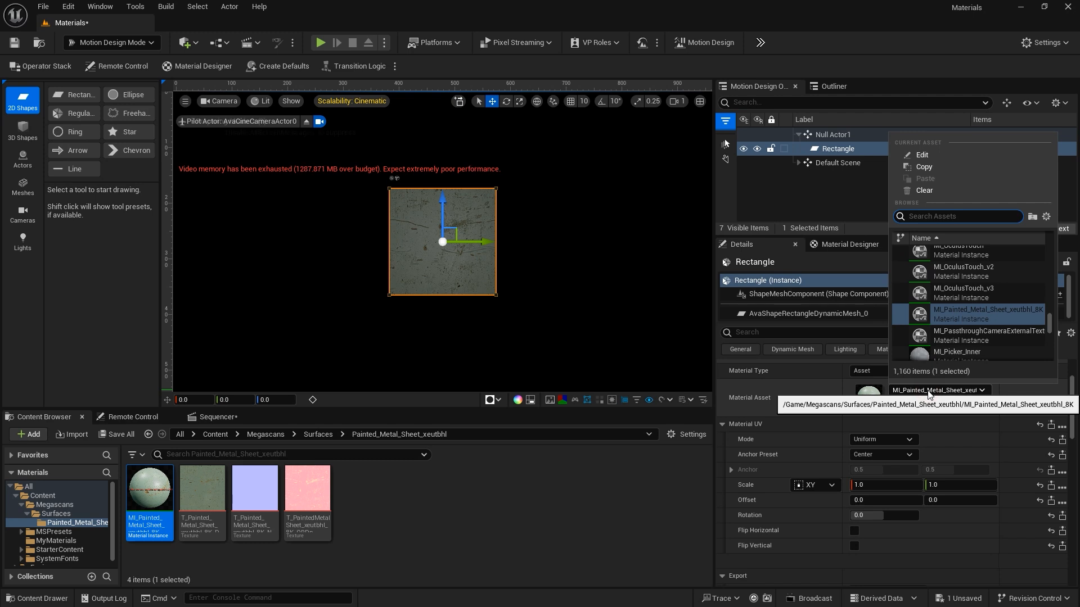
left_click(947, 312)
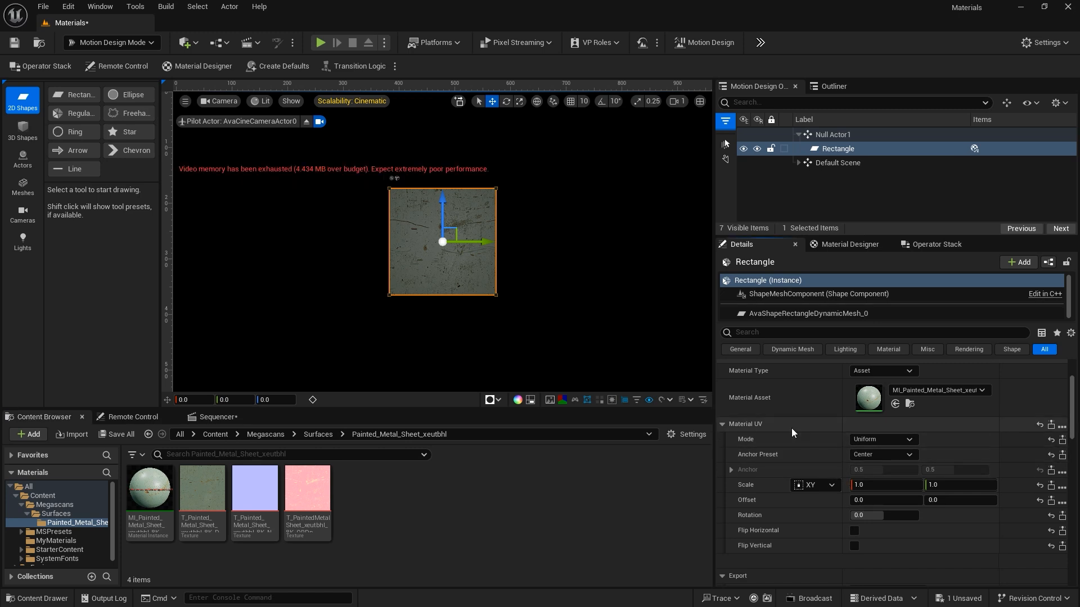
Set the rectangle's material UV scale to 1.1 in both directions and try a horizontal UV offset of 1.8
left_click(869, 485)
type("2.05")
key("Return")
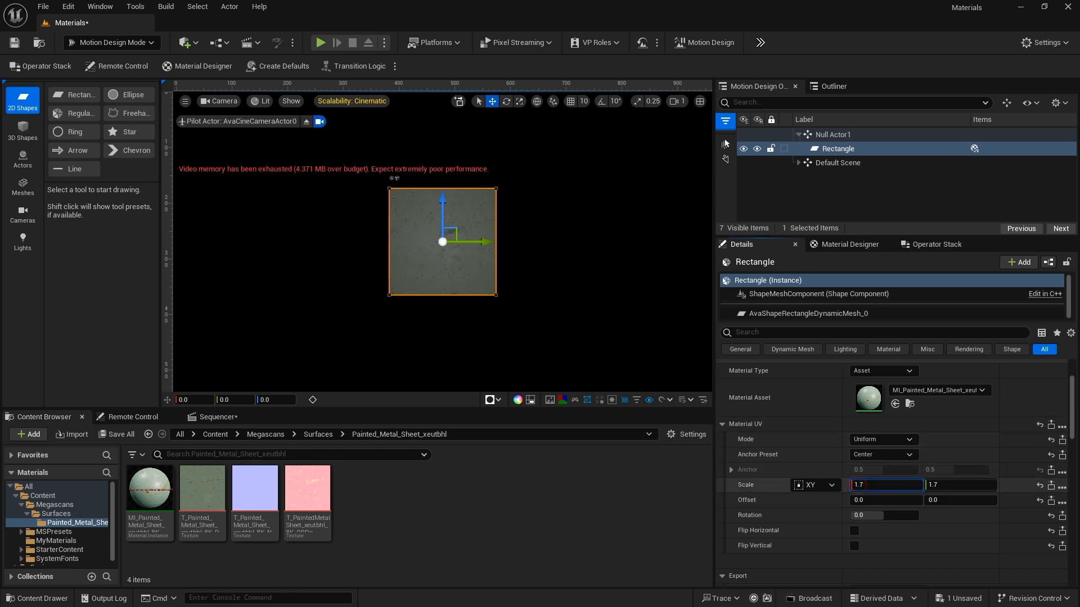
type("1.3")
key("Return")
type("1.1")
left_click(885, 500)
type("1.8")
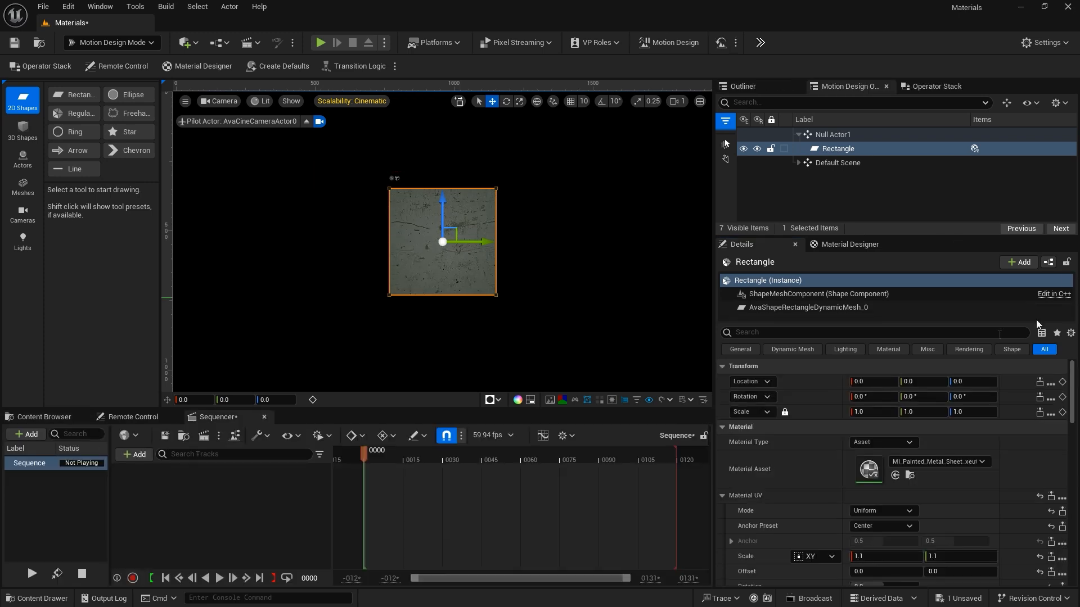
Set the rectangle's mesh size to 1920 by 1080
left_click(838, 149)
scroll(827, 465, "down", 2)
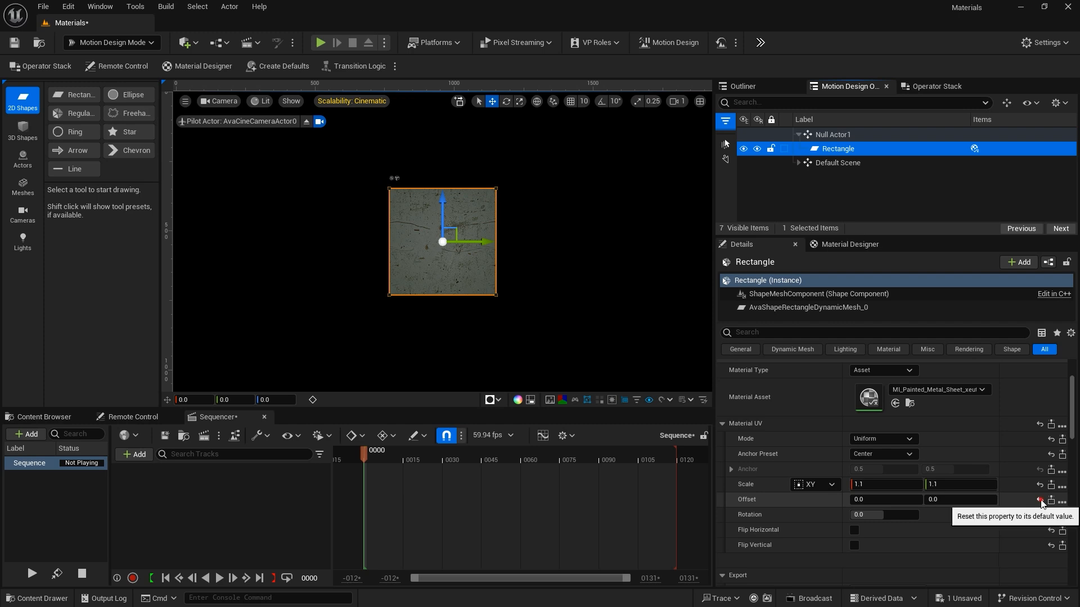
scroll(928, 500, "down", 3)
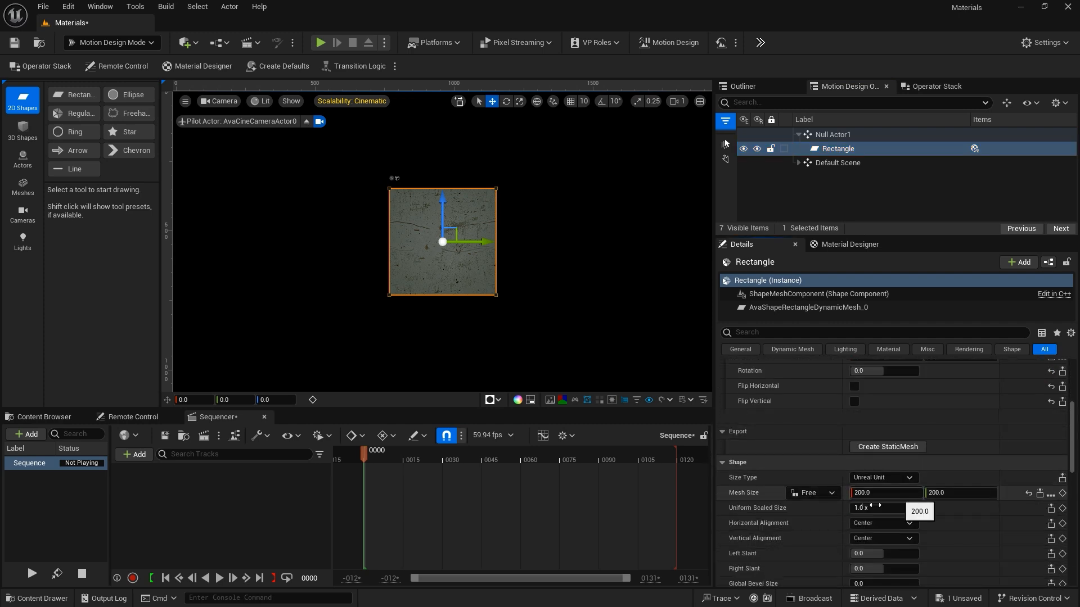
left_click(872, 494)
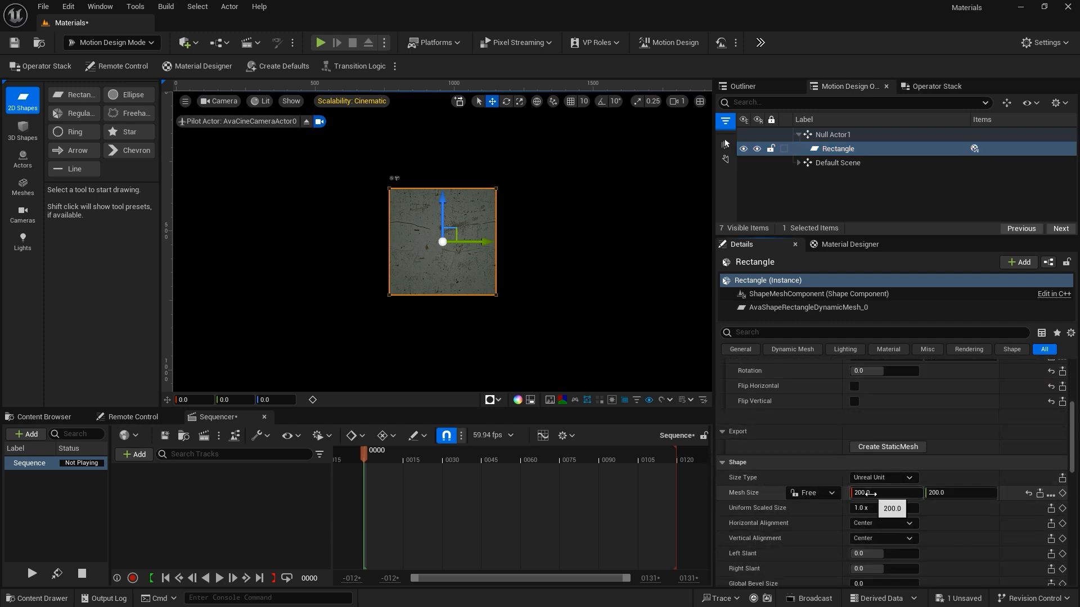
type("1920")
key("Tab")
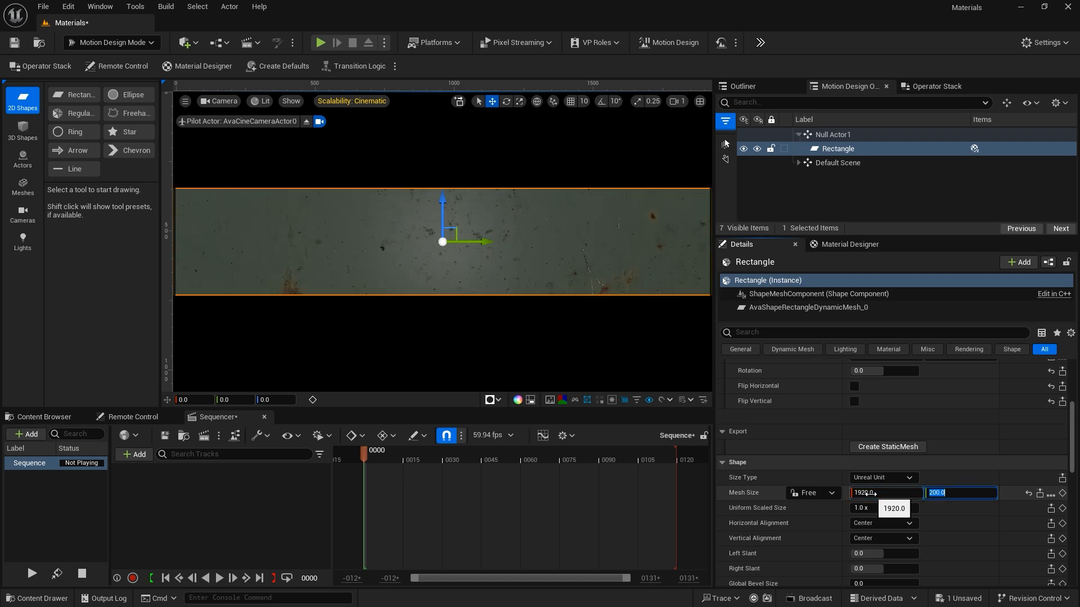
type("1080")
key("Return")
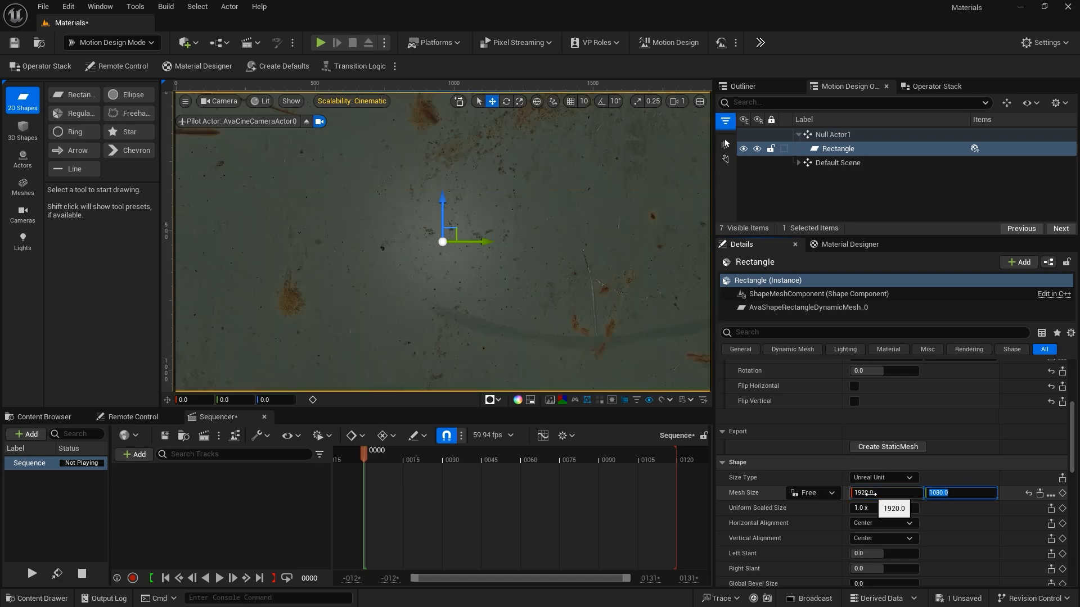
Switch the rectangle's material type to Material Designer
scroll(953, 430, "up", 6)
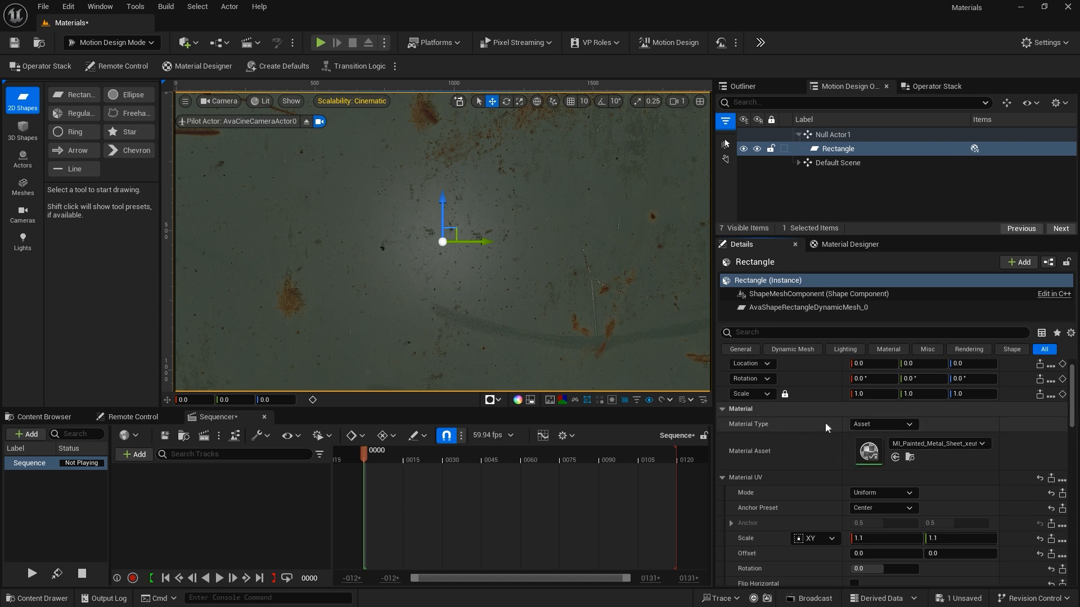
left_click(877, 425)
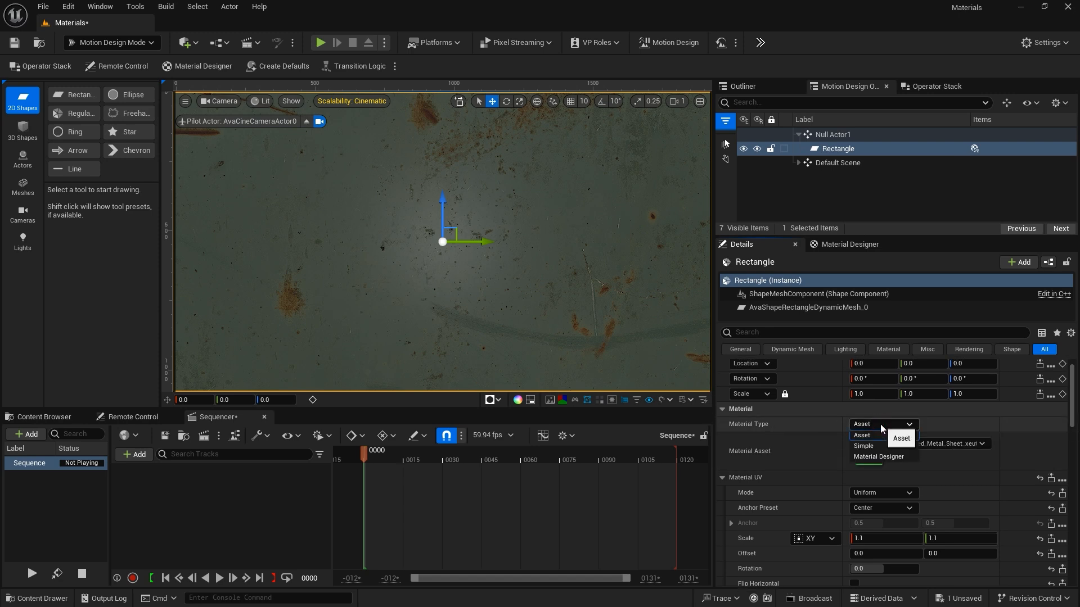
left_click(882, 456)
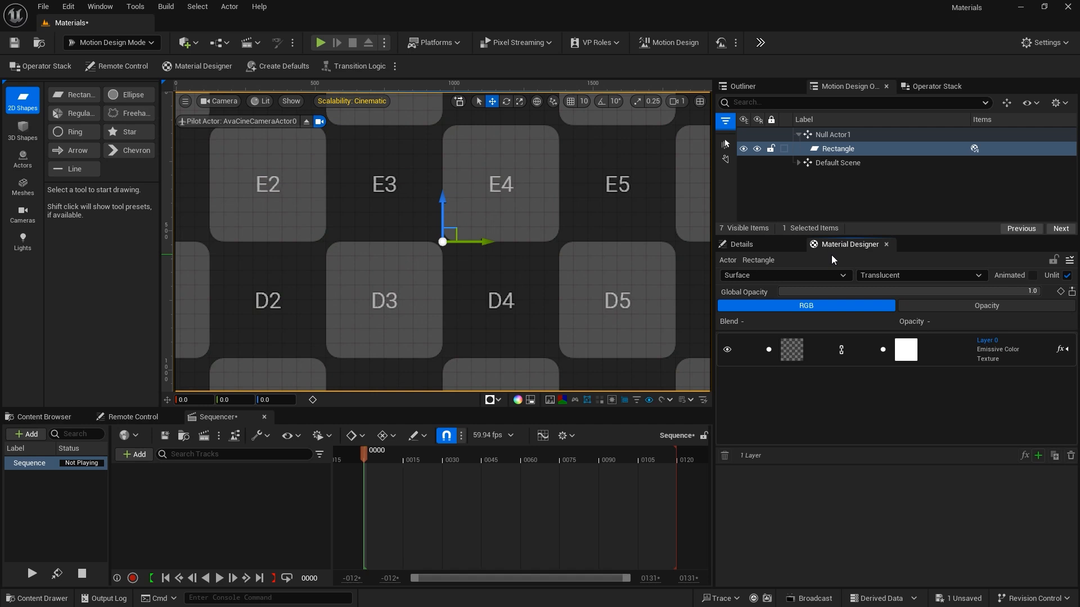
Try the Post Process material domain, return it to Surface and restore the Translucent blend mode
left_click(790, 272)
left_click(792, 295)
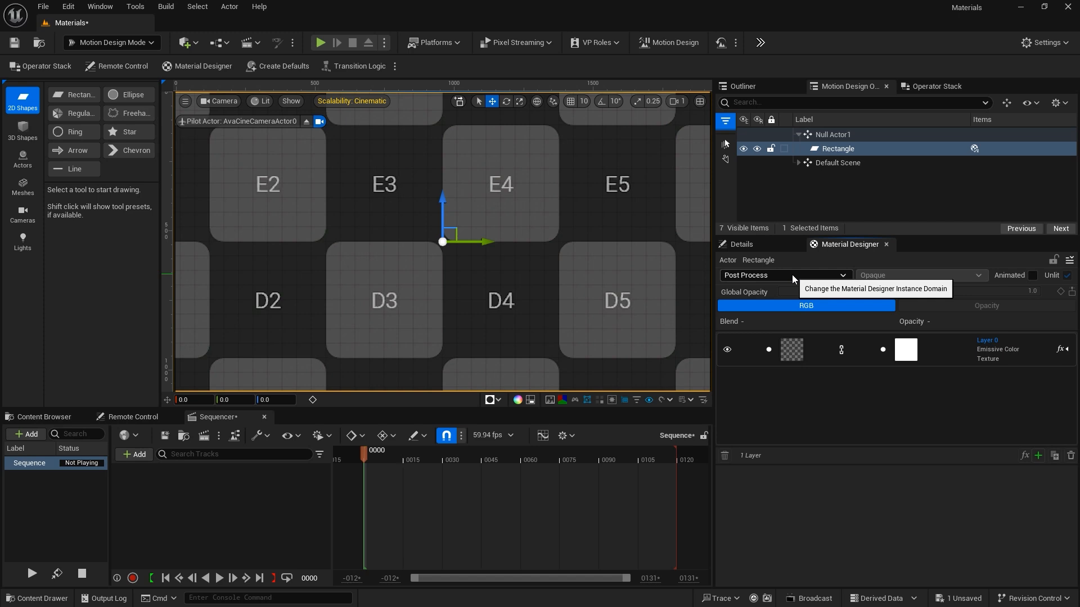
left_click(791, 275)
left_click(791, 285)
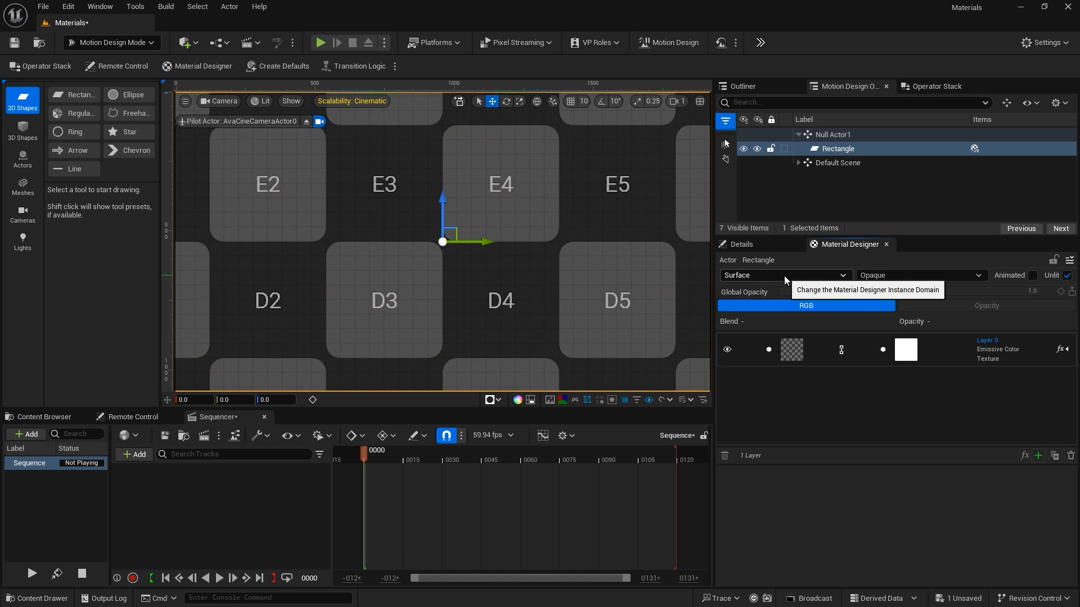
left_click(889, 276)
left_click(890, 309)
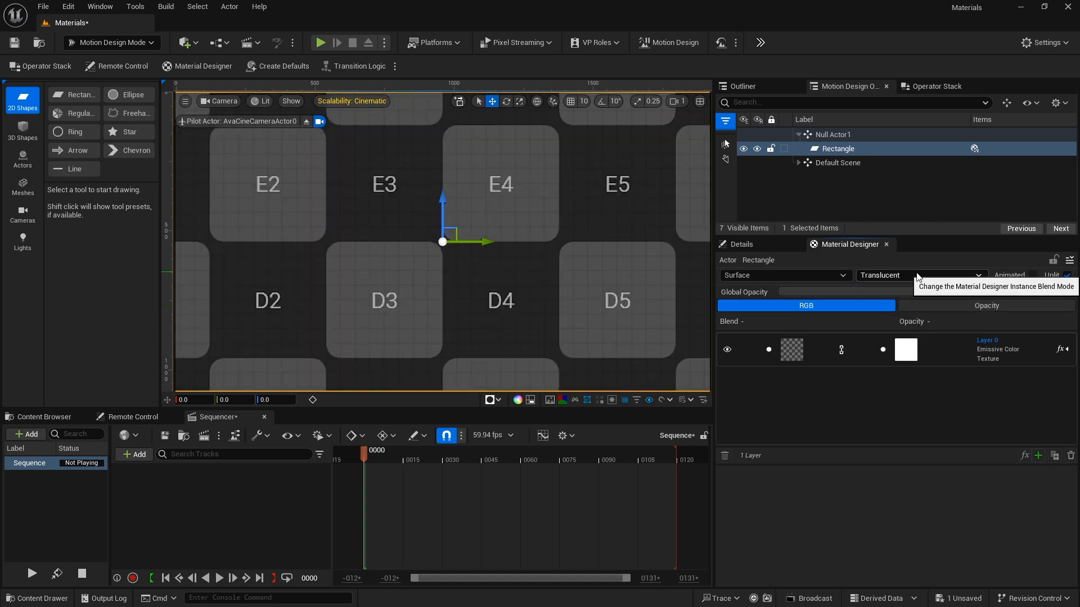
Turn off Unlit for the rectangle's material and test the global opacity, returning it to 1.0
left_click(1066, 275)
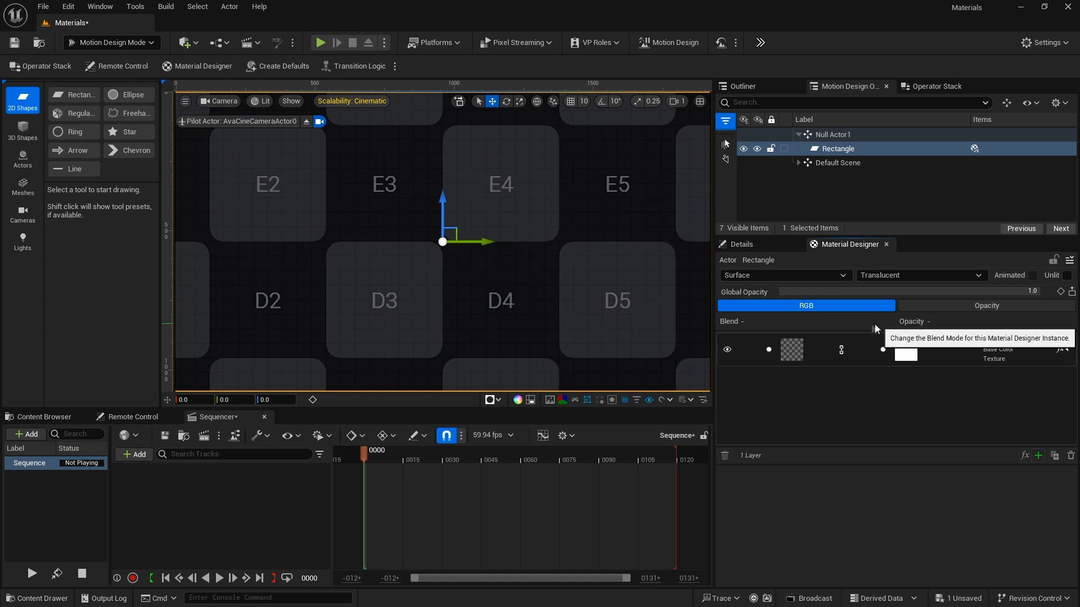
left_click_drag(834, 292, 822, 292)
mouse_move(1021, 292)
left_mouse_down()
mouse_move(783, 292)
mouse_move(1041, 292)
left_mouse_up()
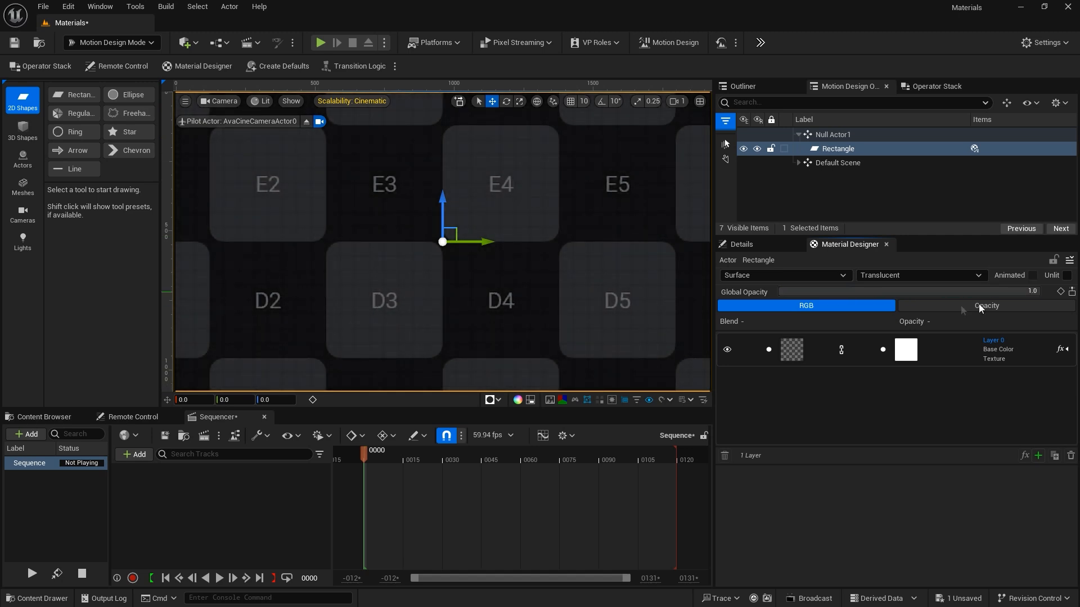
Check the material's Opacity channel, return to the RGB channel and select Layer 0
left_click(928, 305)
left_click(834, 303)
left_click(812, 351)
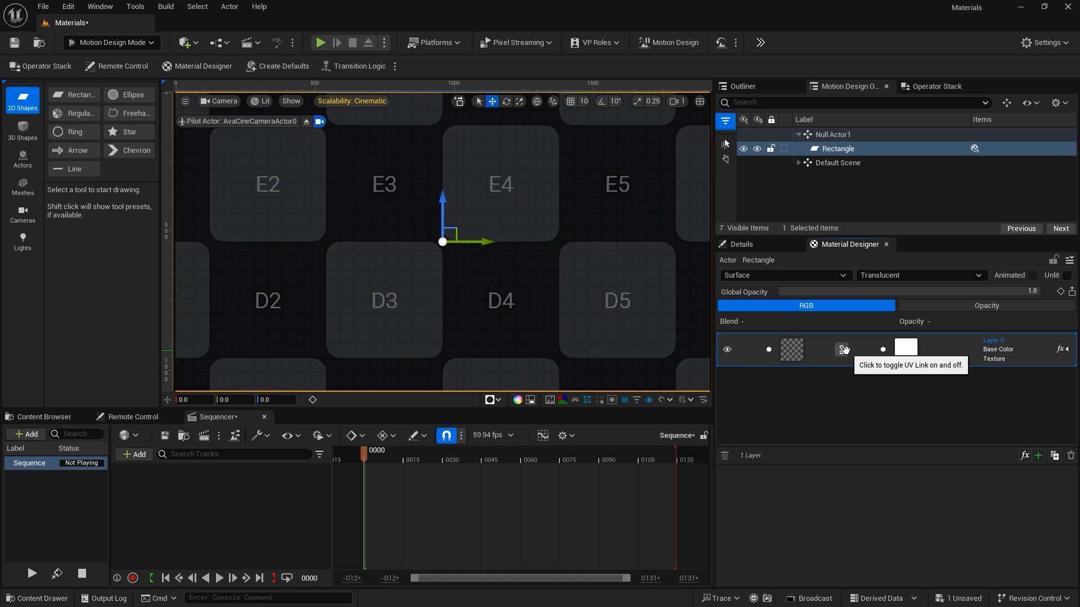
Change Layer 0's base stage to Solid Color with the sRGB hex value 731702FF
left_click(789, 351)
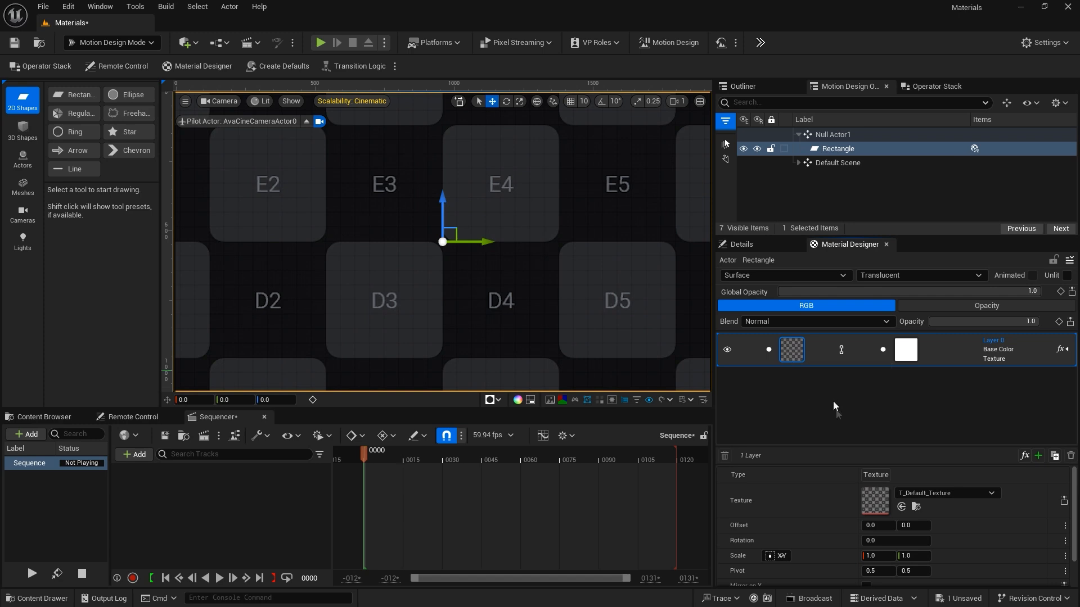
left_click(877, 475)
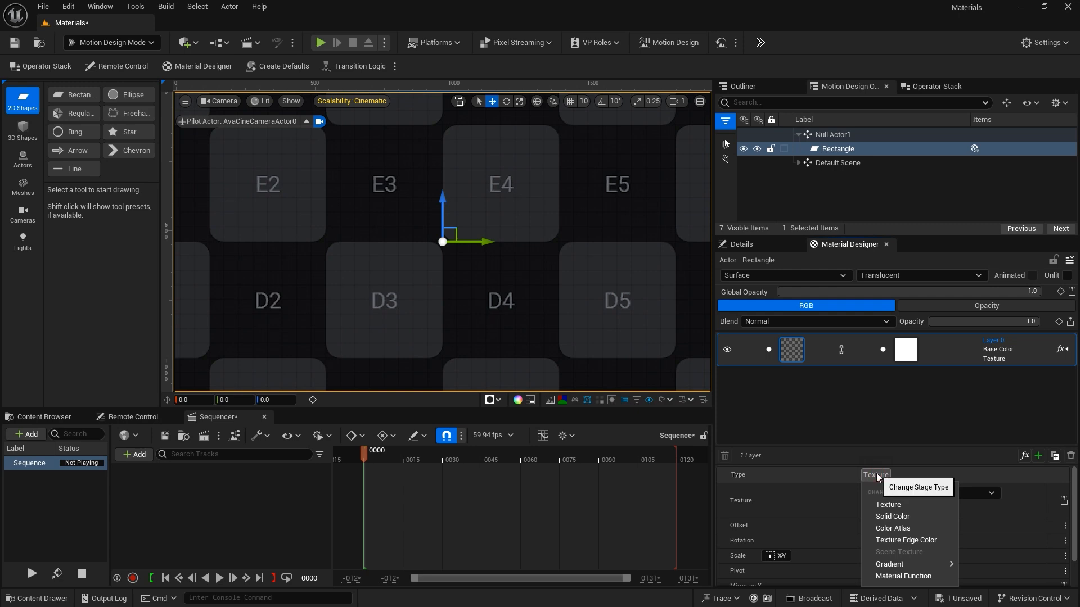
left_click(880, 517)
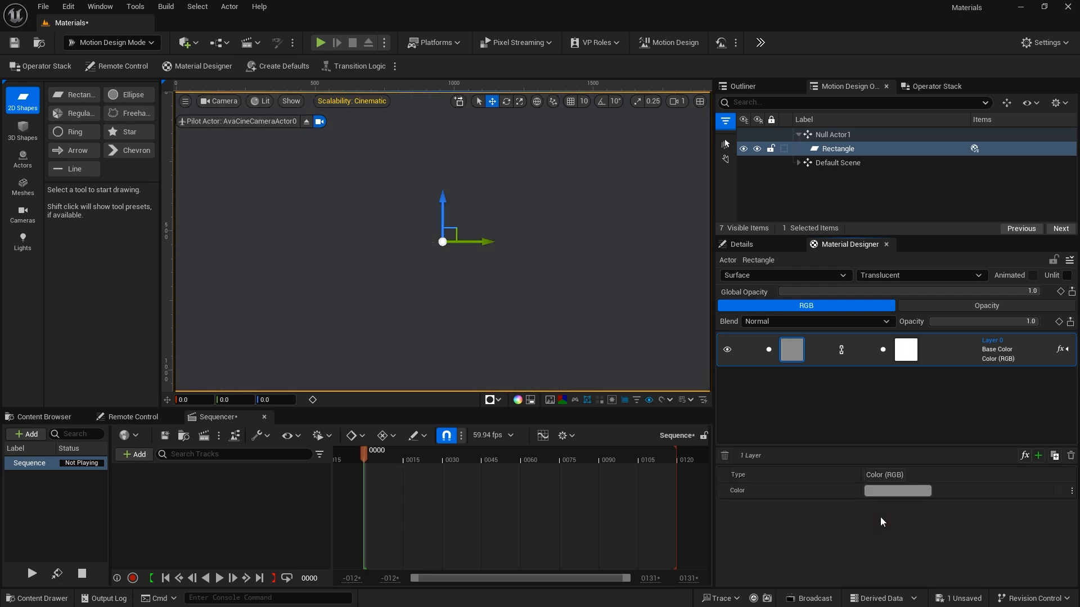
left_click(894, 491)
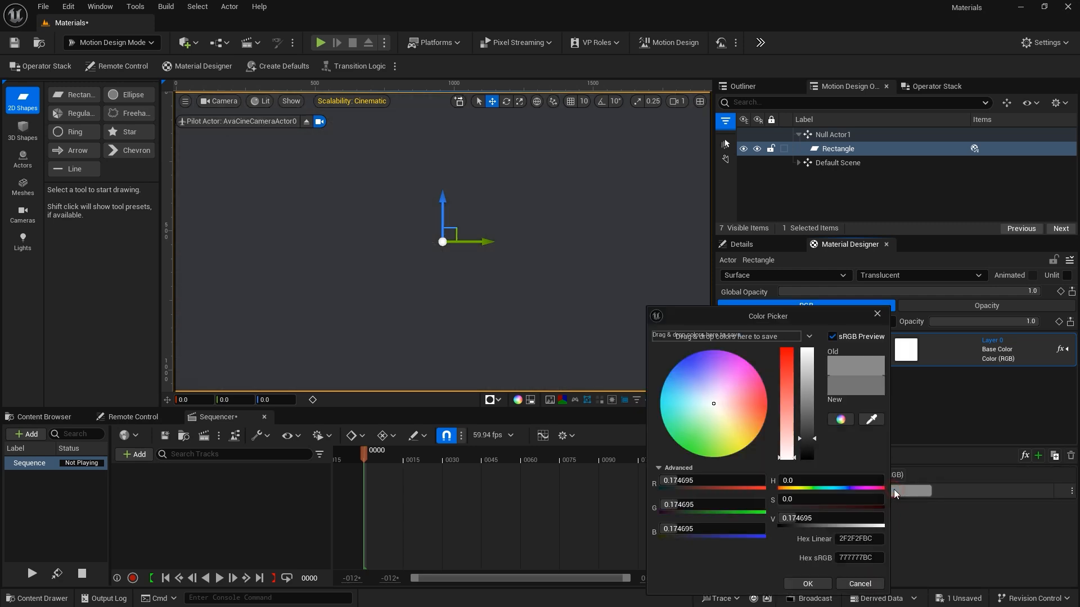
left_click(872, 558)
type("731702FF")
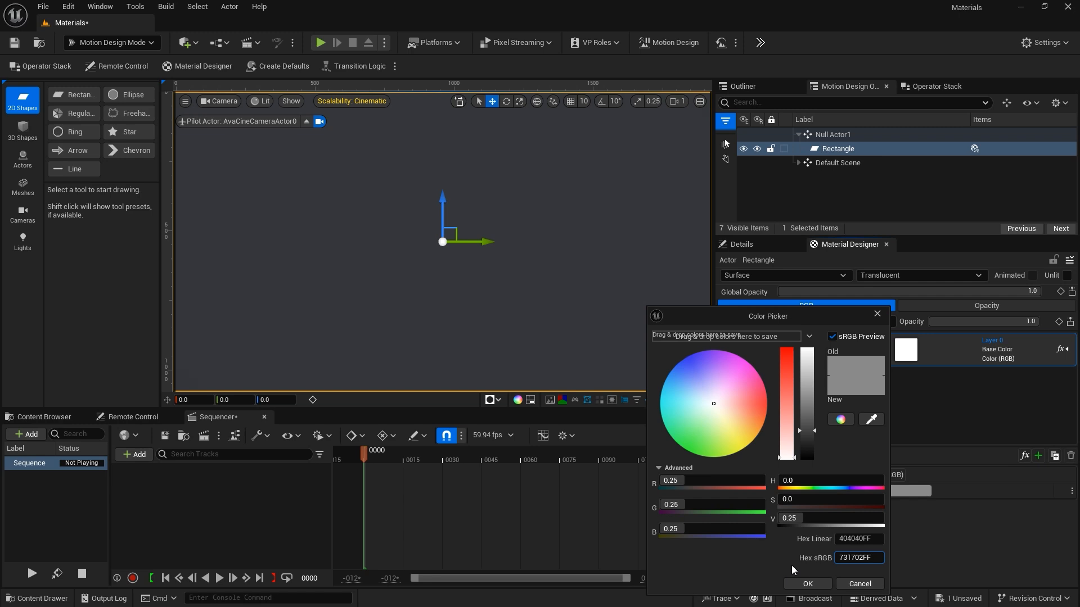
key("Return")
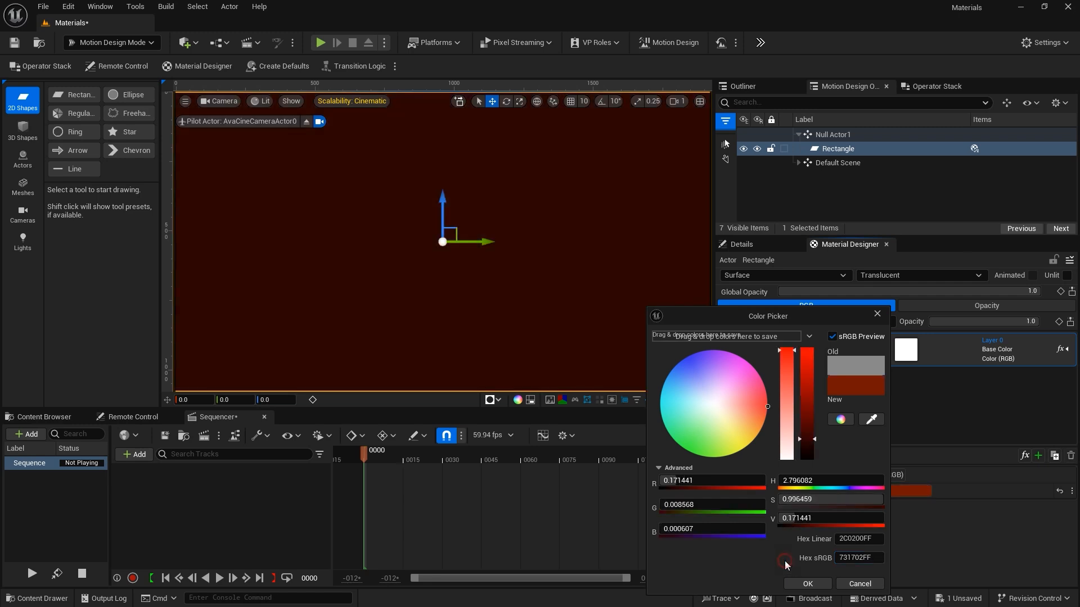
left_click(808, 584)
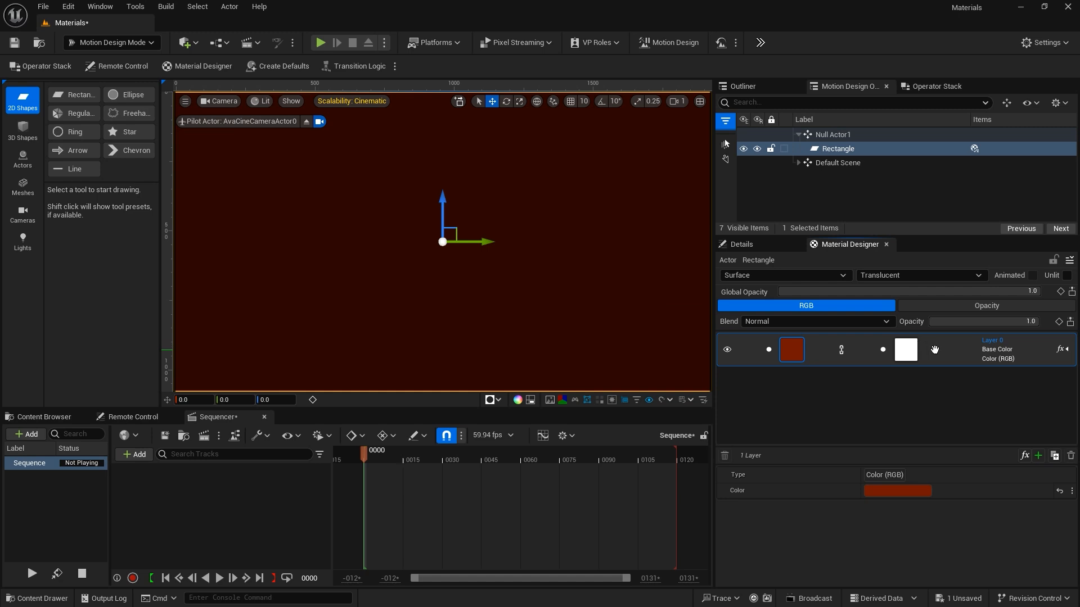
Change the source of Layer 0's mask stage from a texture to a Radial Gradient
left_click(906, 350)
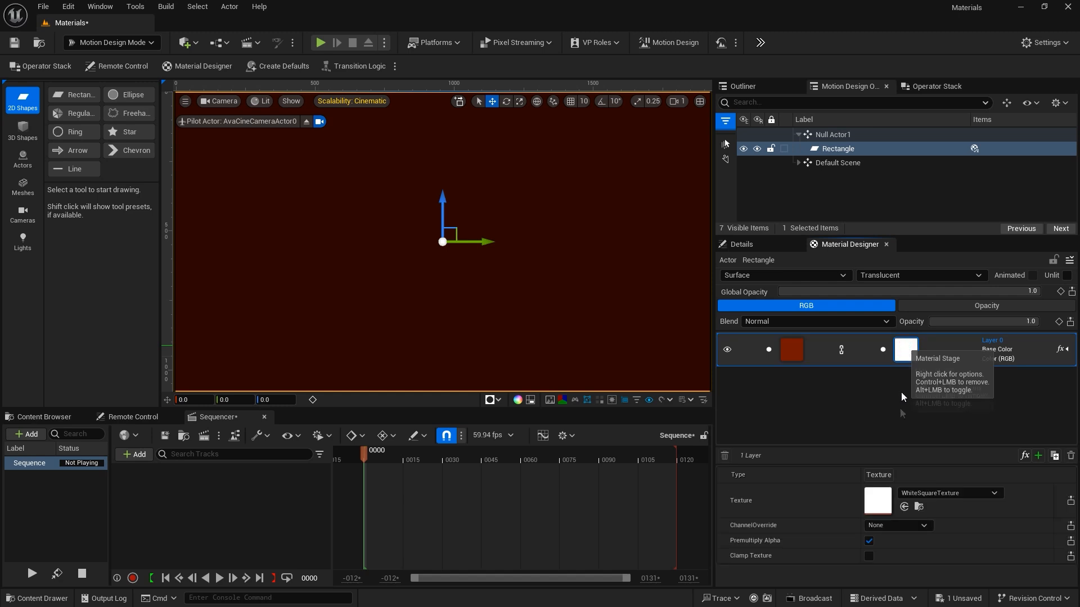
left_click(876, 475)
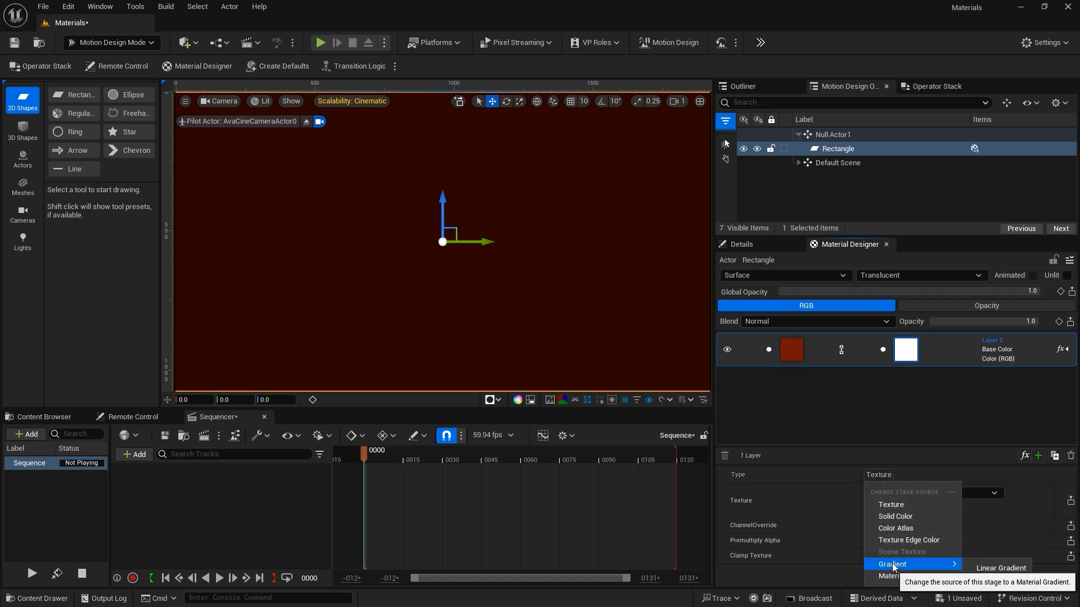
mouse_move(923, 565)
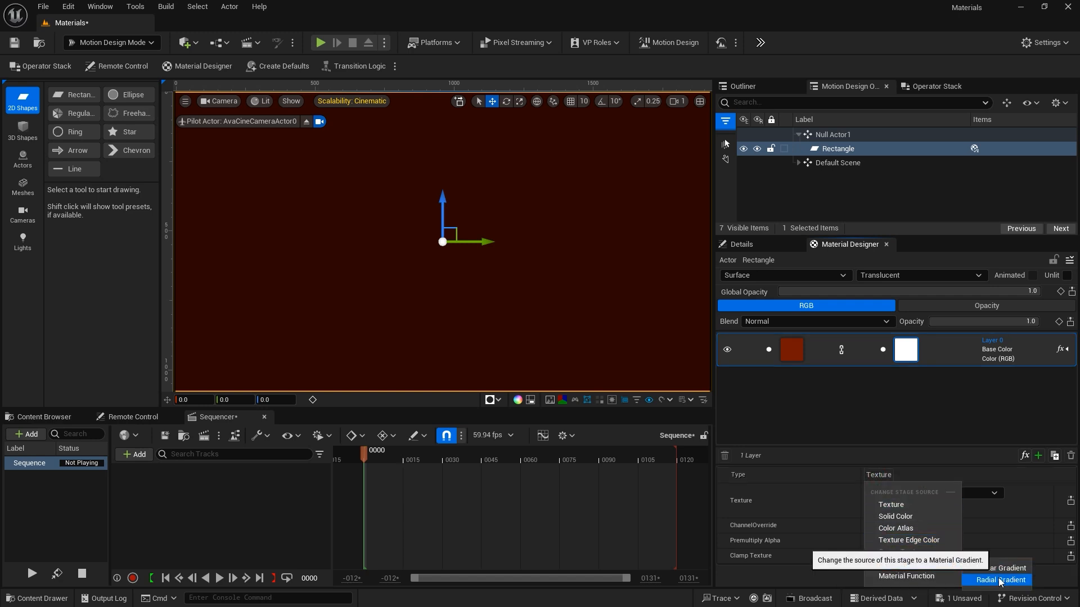
left_click(999, 580)
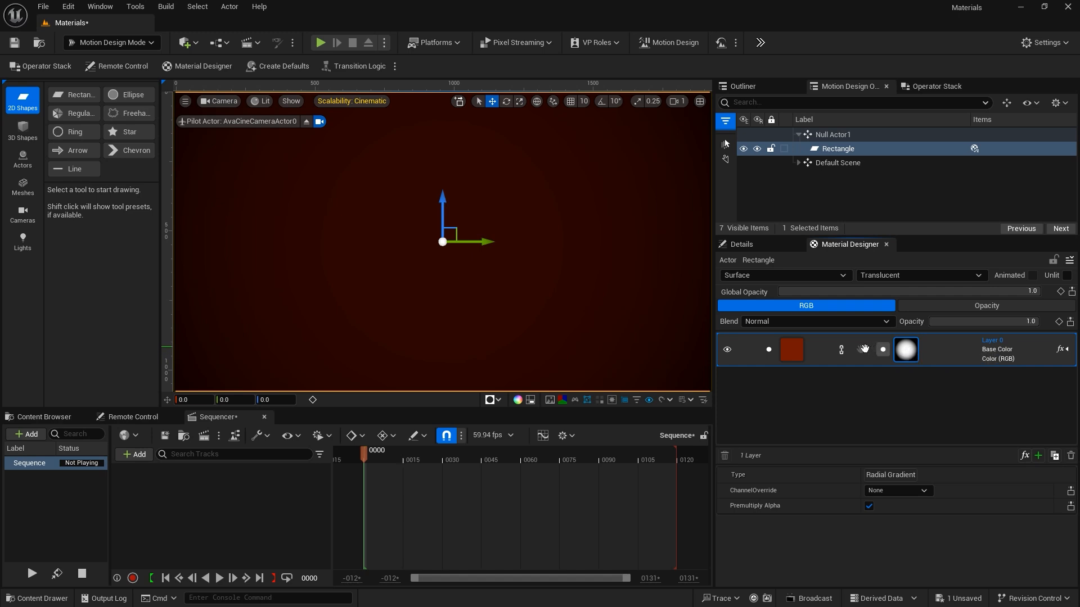
Unlink Layer 0's mask UVs from its base and set the radial gradient's scale to 0.778 on both axes
left_click(842, 350)
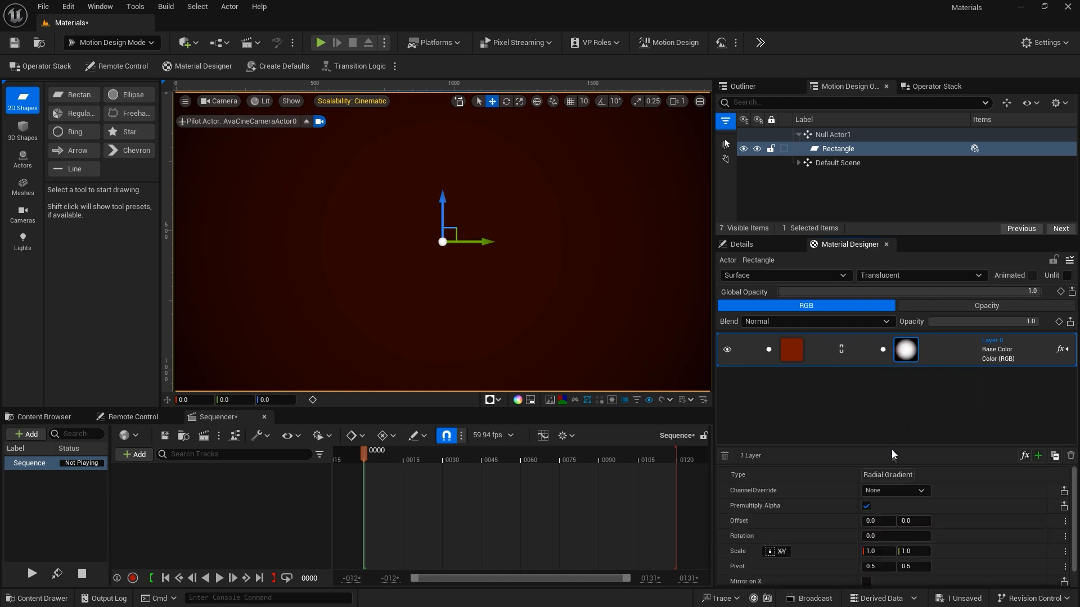
left_click_drag(874, 448, 873, 422)
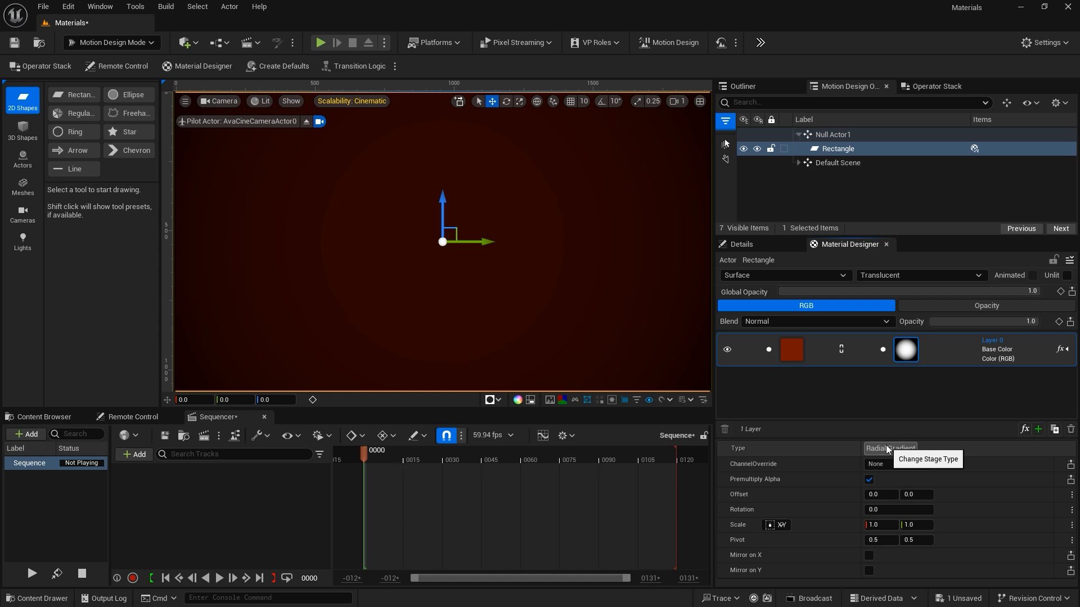
mouse_move(873, 494)
left_mouse_down()
mouse_move(922, 494)
mouse_move(875, 494)
left_mouse_up()
left_click(880, 495)
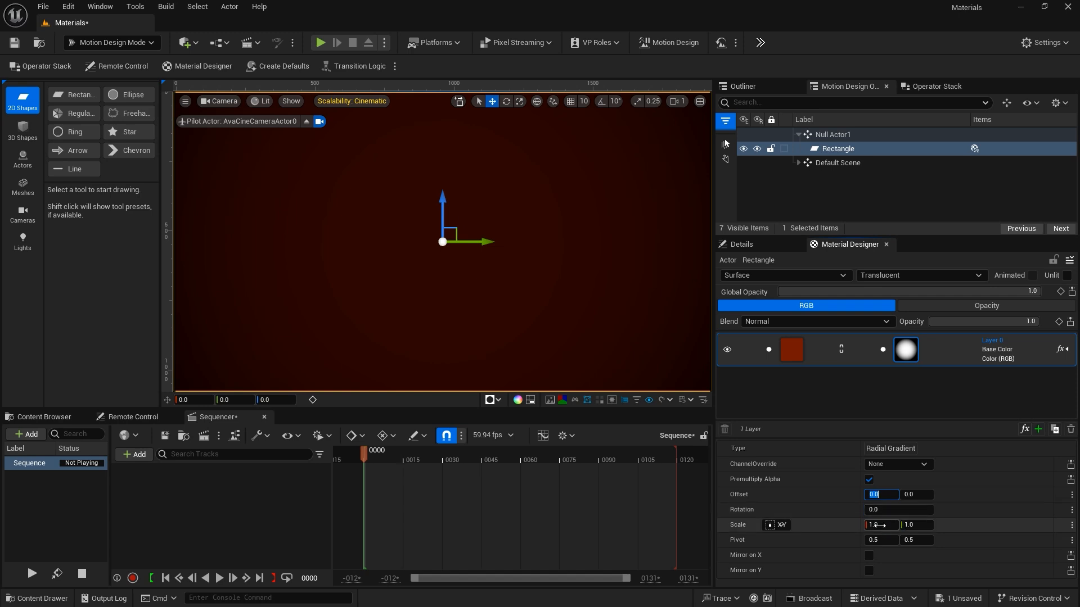
left_click_drag(879, 526, 847, 526)
left_click(874, 525)
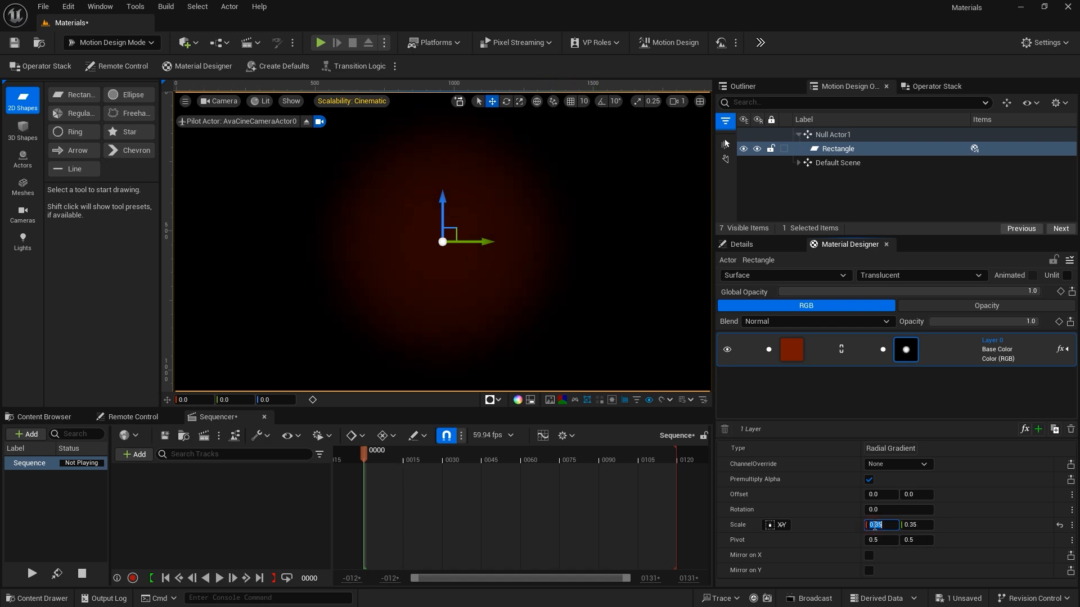
type(".778")
key("Return")
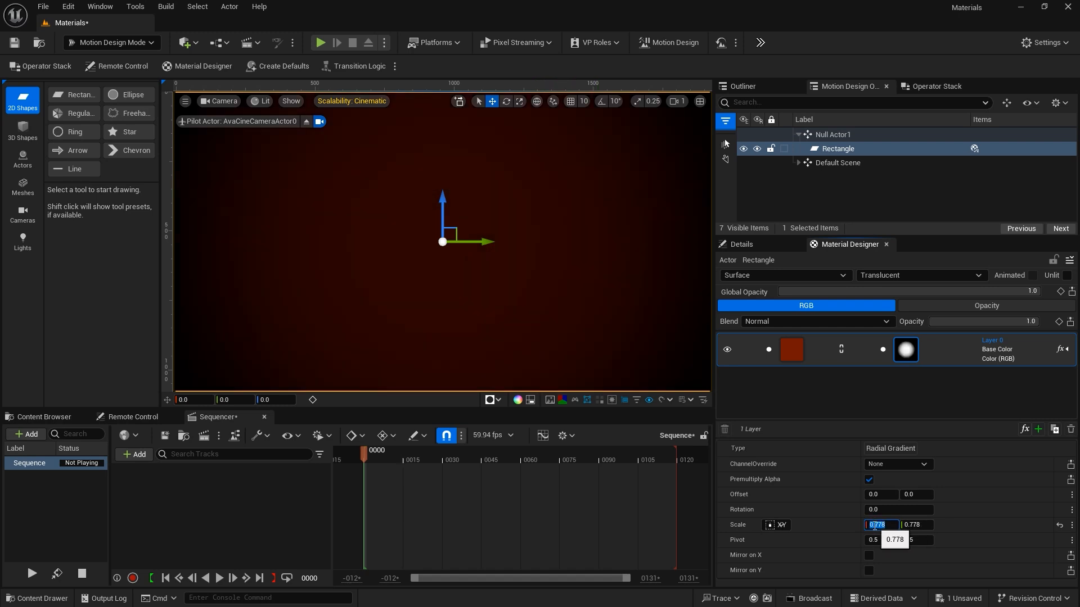
mouse_move(874, 540)
left_mouse_down()
mouse_move(857, 540)
mouse_move(873, 540)
left_mouse_up()
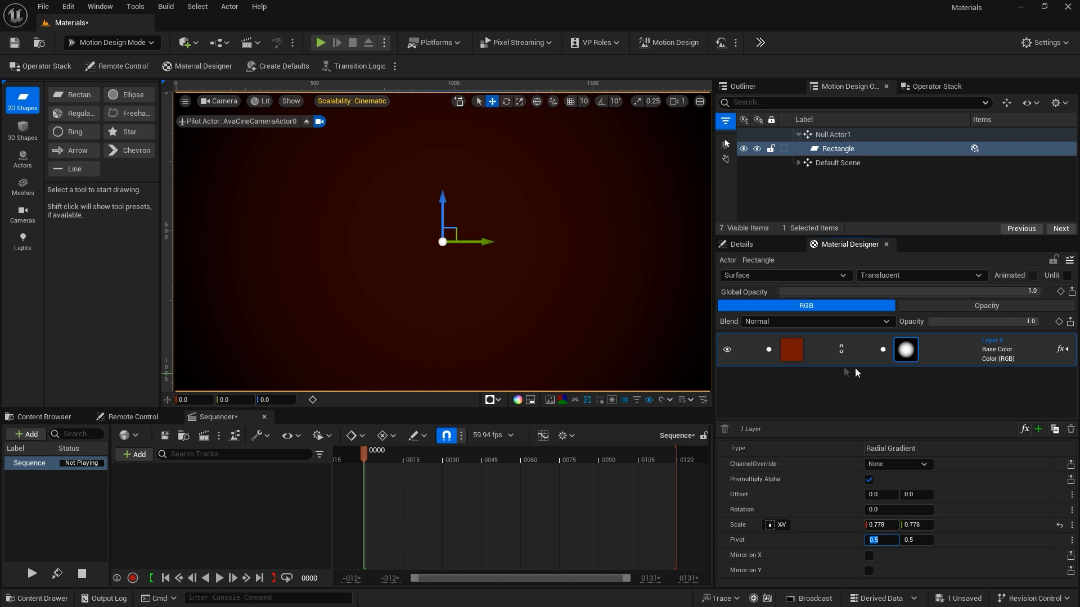
left_click(886, 393)
Add a Solid Color layer above Layer 0 and set its color to sRGB hex 03A678FF
left_click(1038, 429)
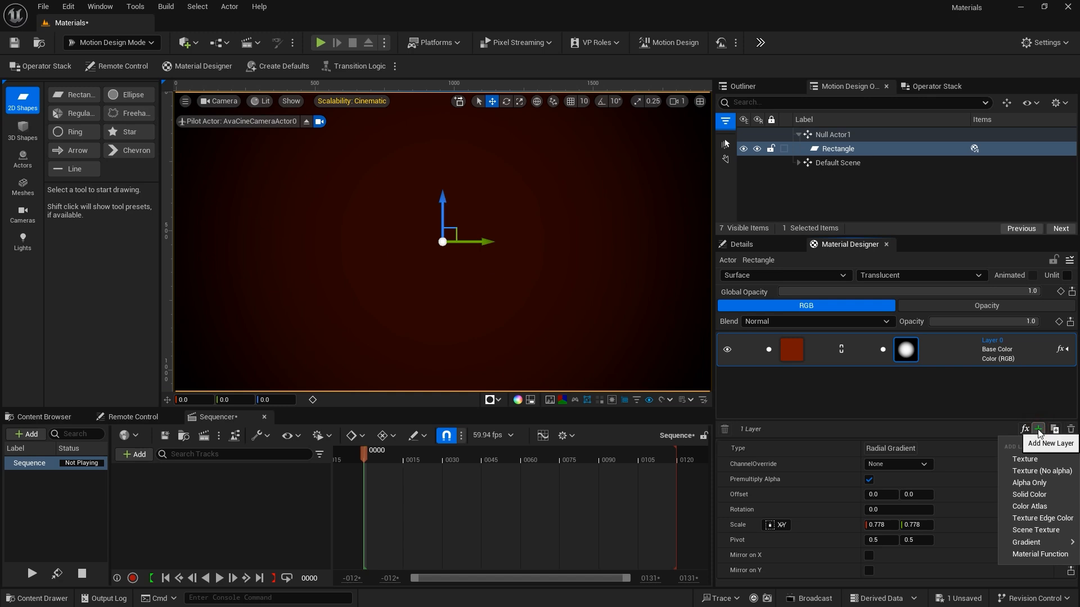
left_click(1034, 495)
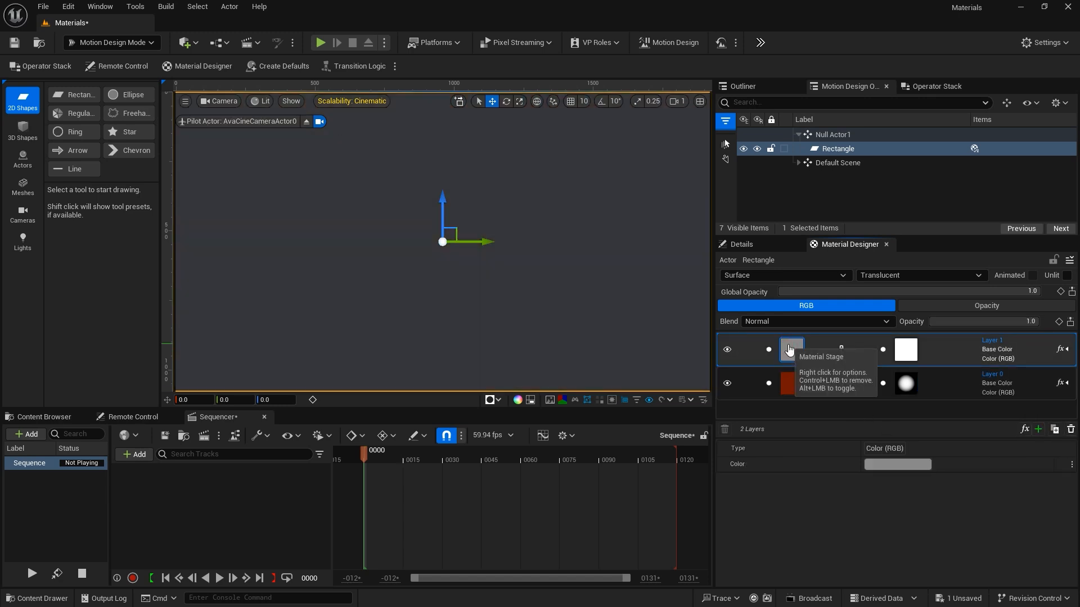
left_click(892, 464)
left_click(871, 556)
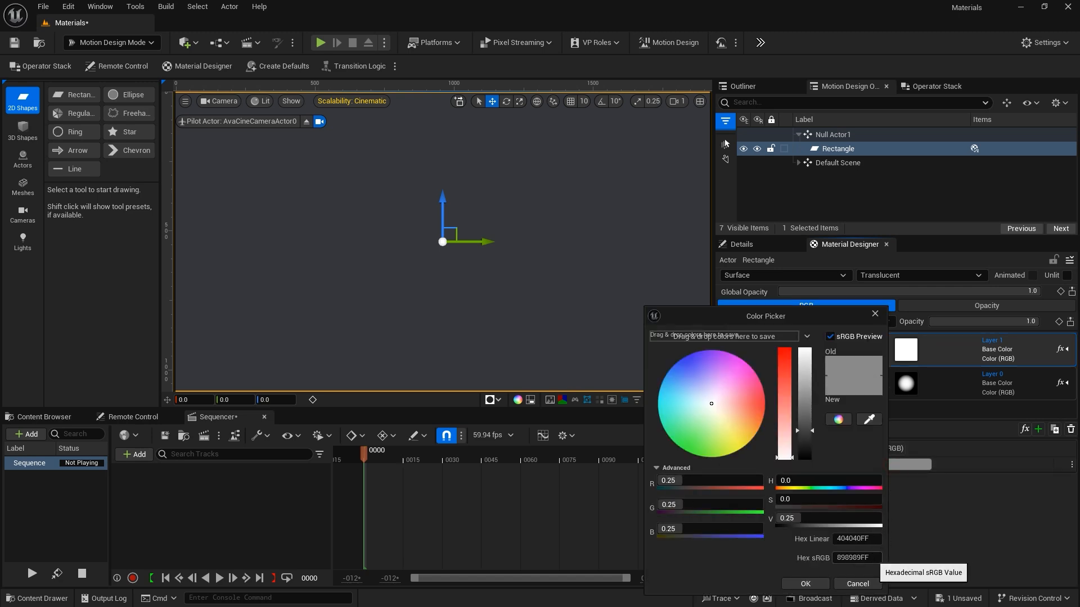
type("03A678FF")
key("Return")
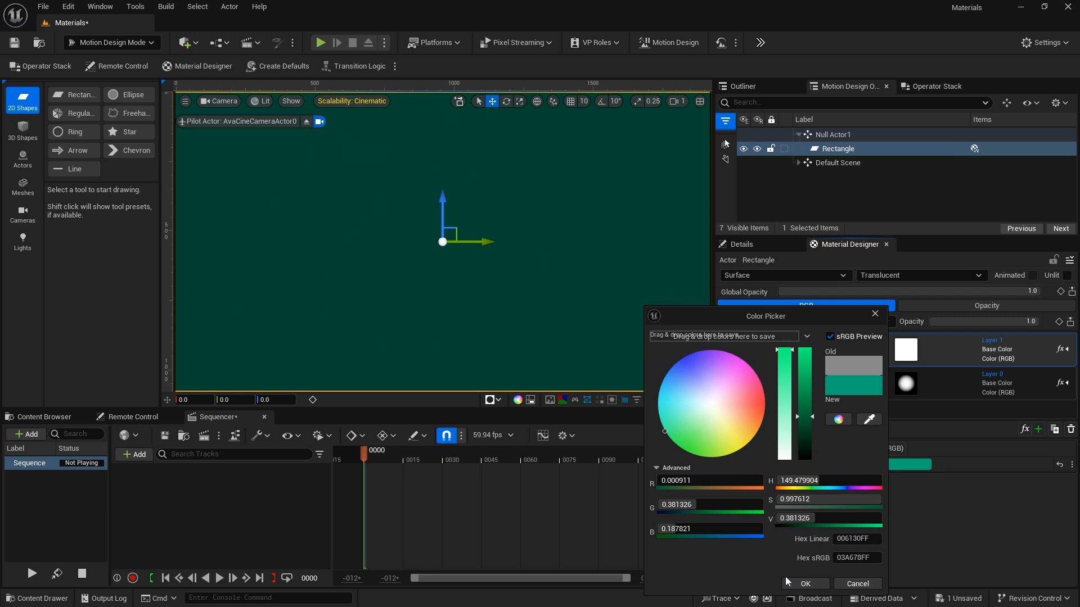
left_click(805, 584)
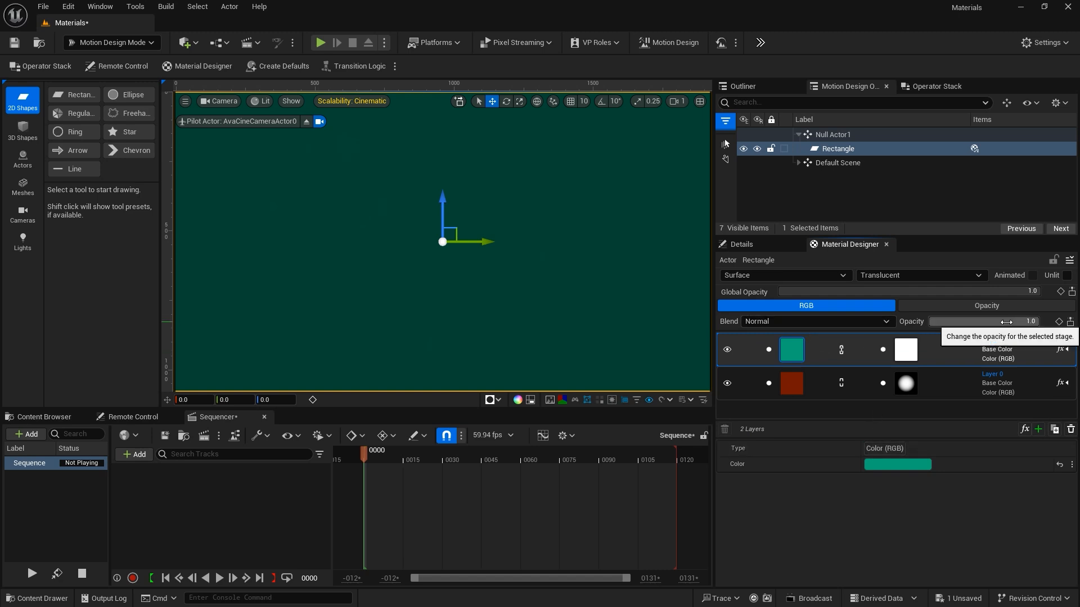
Set the opacity of the green Layer 1 to 0.5
left_click(986, 323)
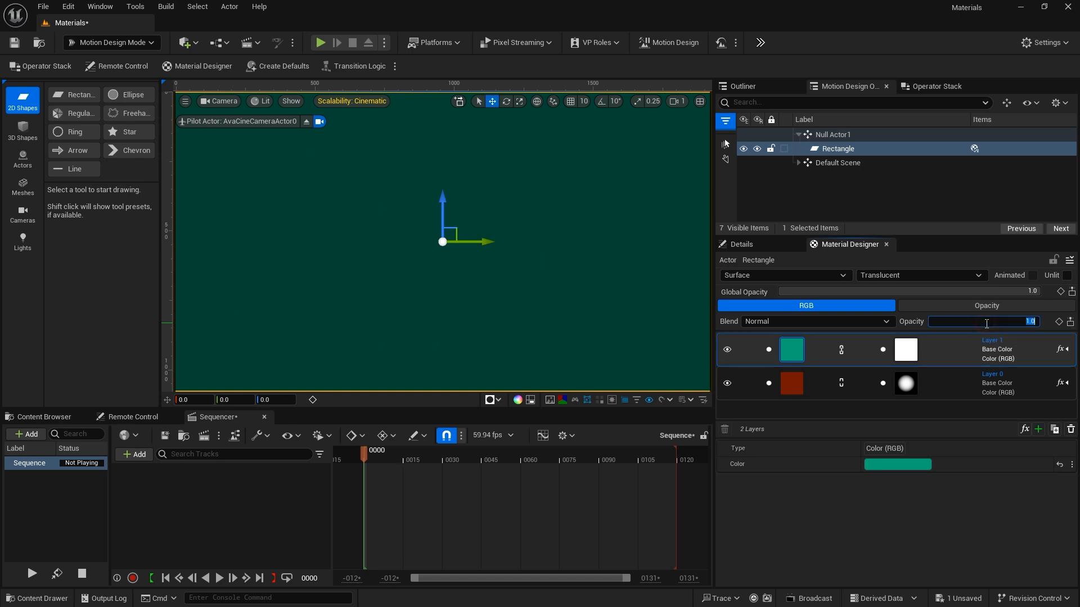
type("0.5")
key("Return")
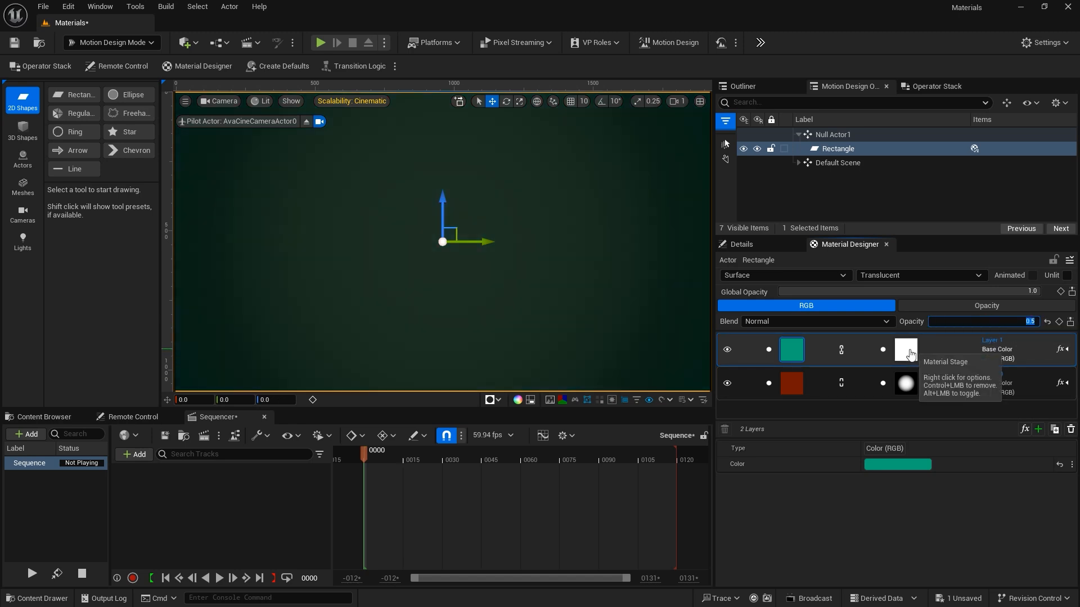
Assign the VR_LaserPower_01 texture to Layer 1's mask stage
left_click(906, 352)
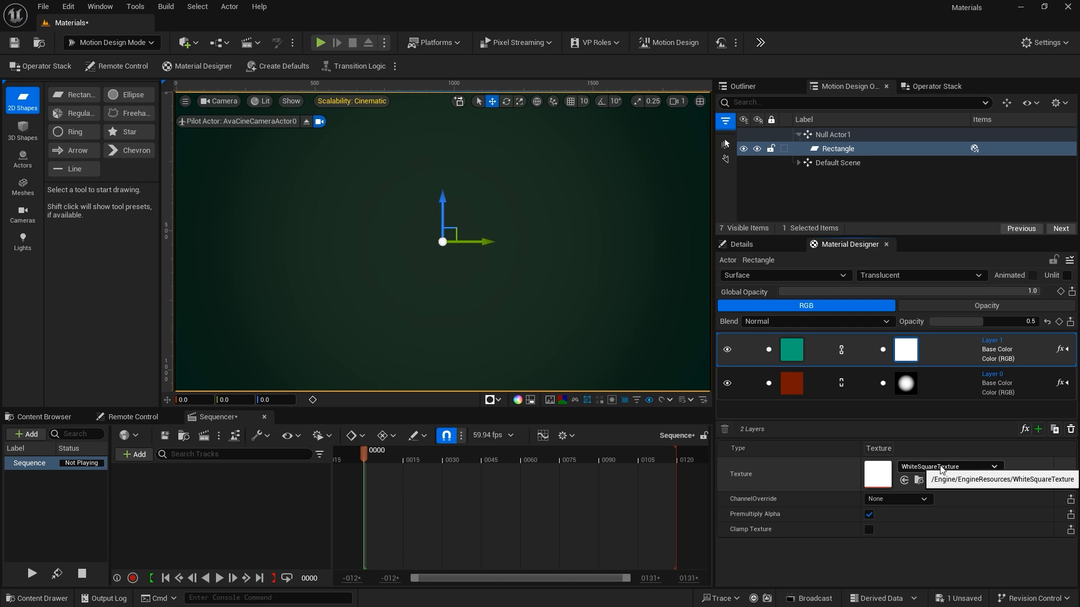
left_click(941, 467)
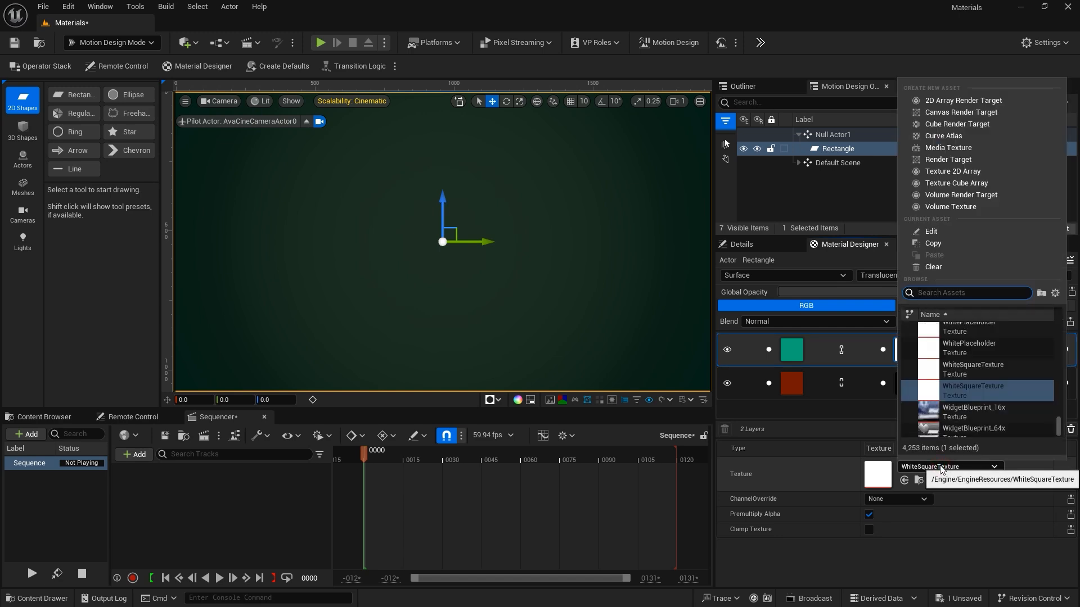
type("r")
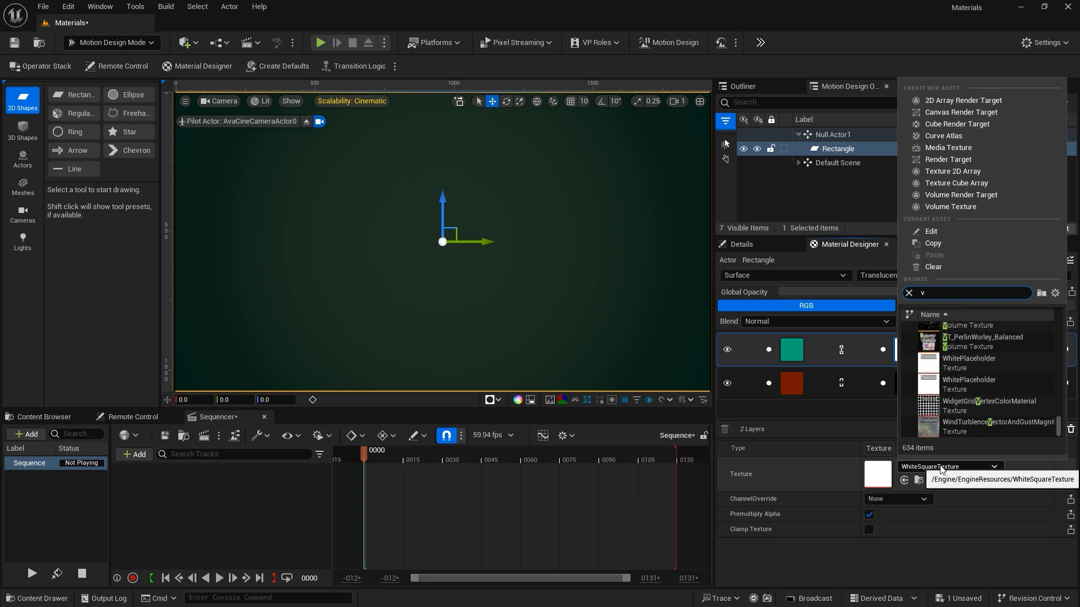
type("_laser")
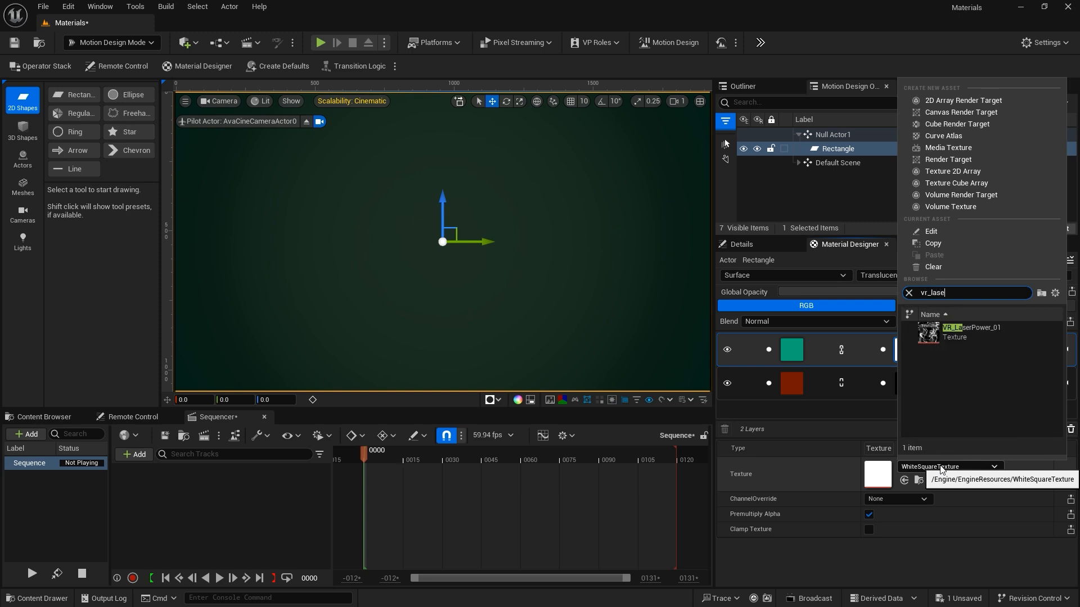
left_click(934, 334)
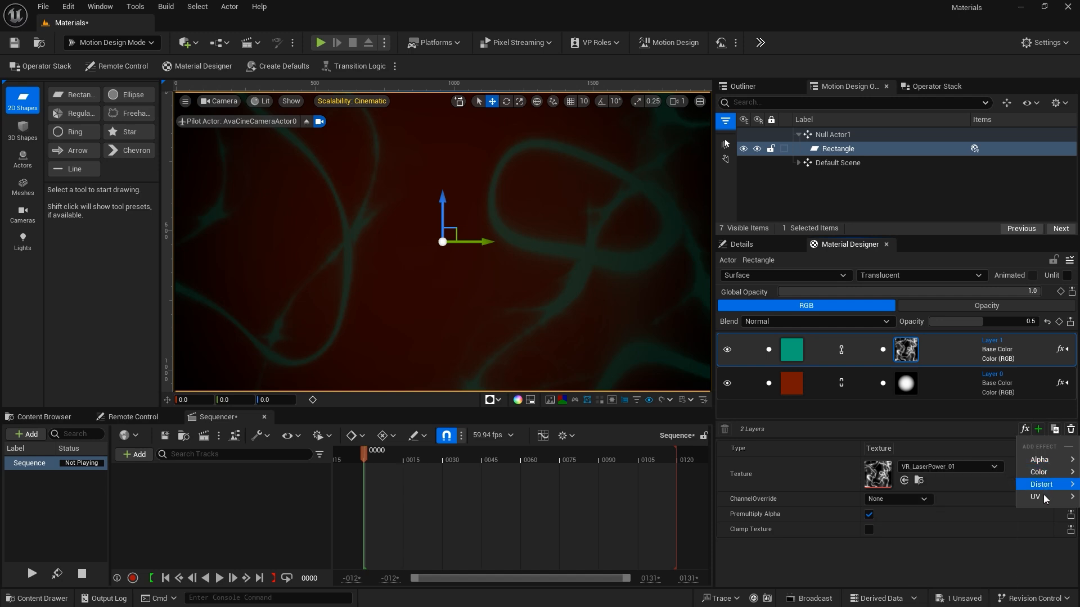
Add a UV Panner effect to Layer 1 and expand the layer's effects list
mouse_move(1044, 498)
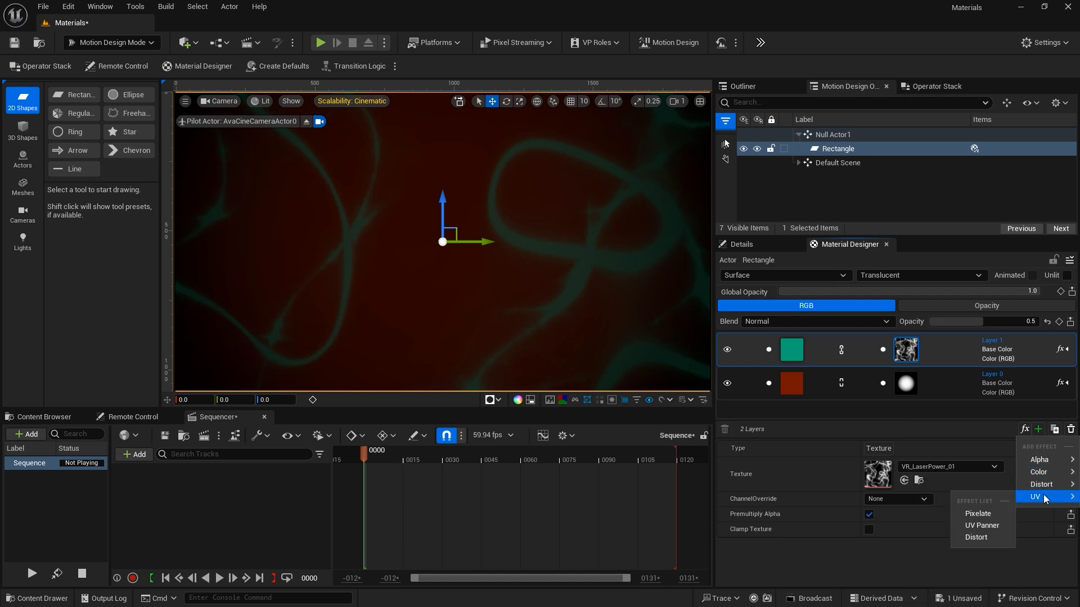
left_click(981, 526)
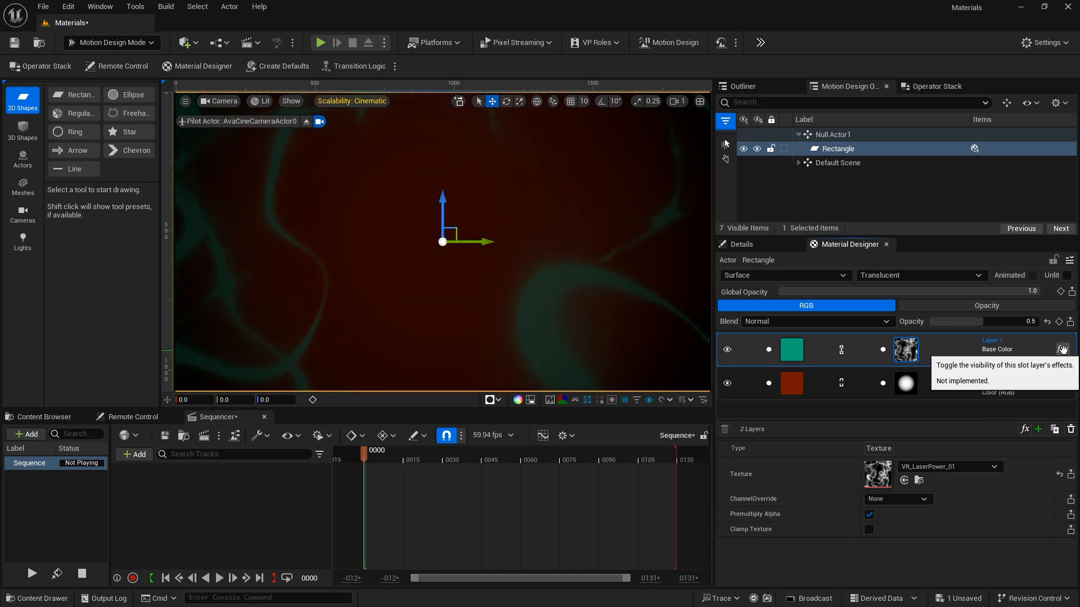
left_click(1063, 349)
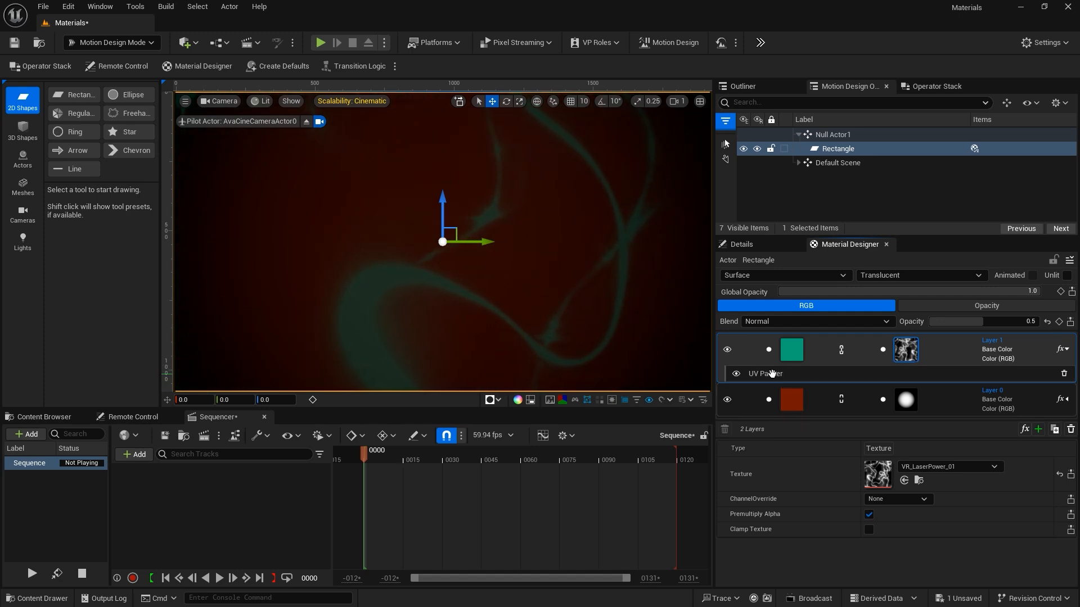
Try a U Multiplier of 3 on Layer 1's UV Panner effect and set it to 0
left_click(770, 373)
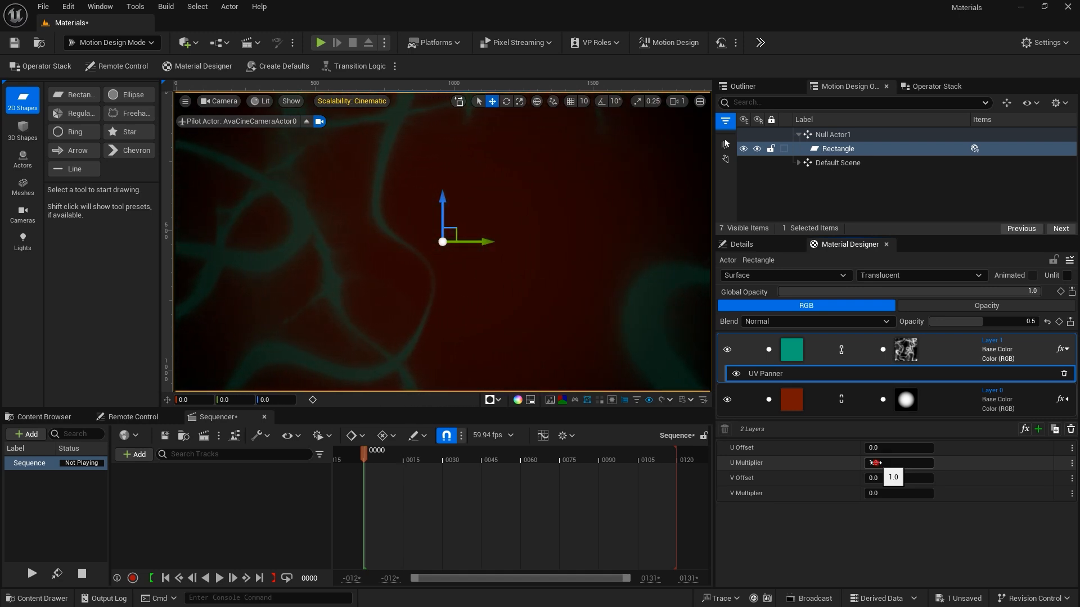
left_click(876, 463)
type("3")
key("Return")
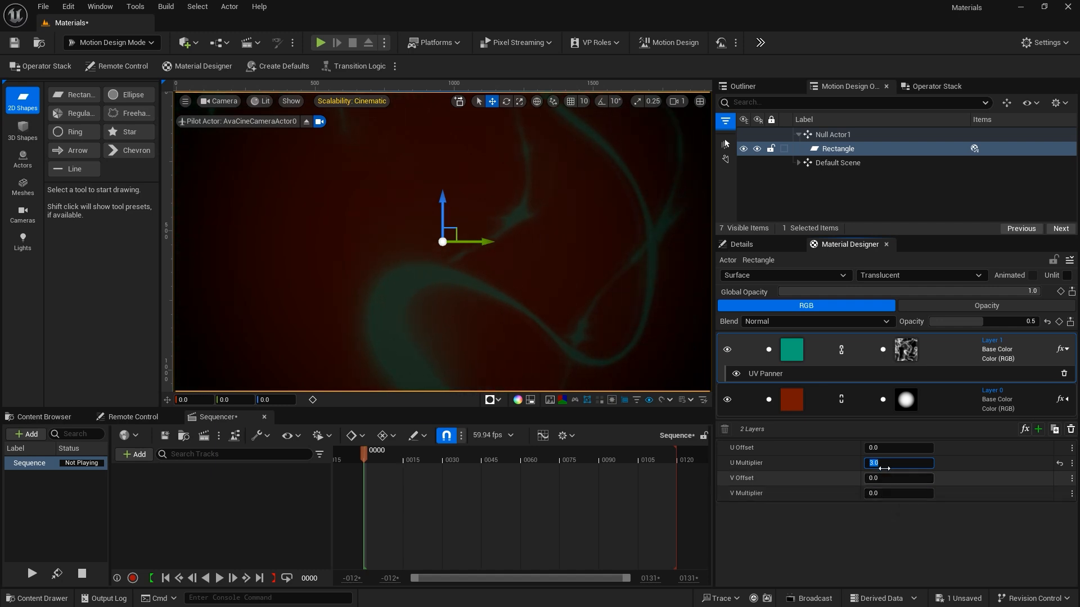
type("0")
key("Return")
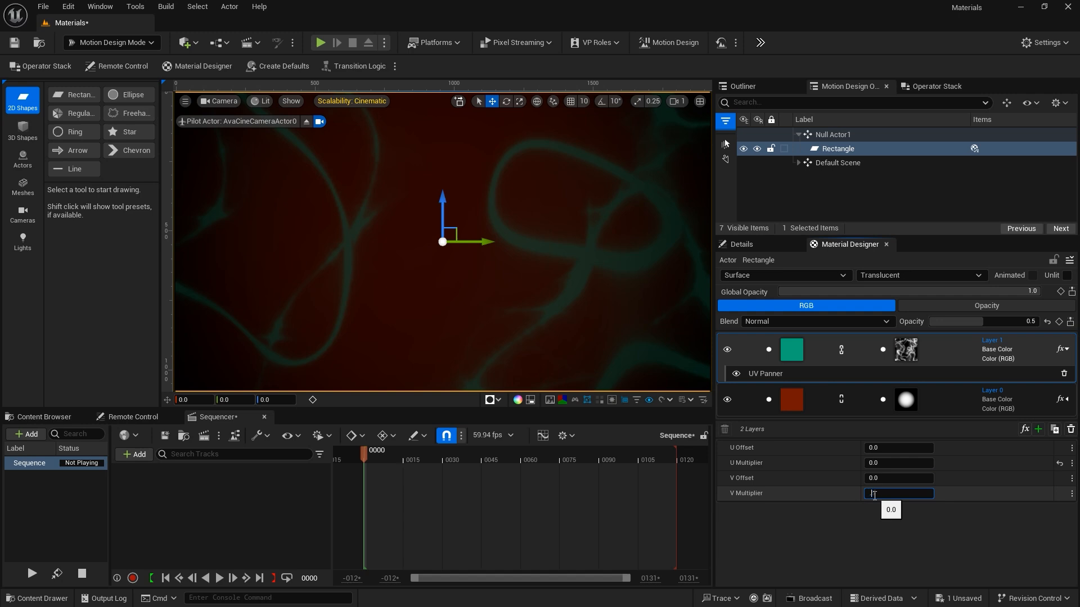
Set the V Multiplier of Layer 1's UV Panner effect to 0.5
type("0.5")
key("Return")
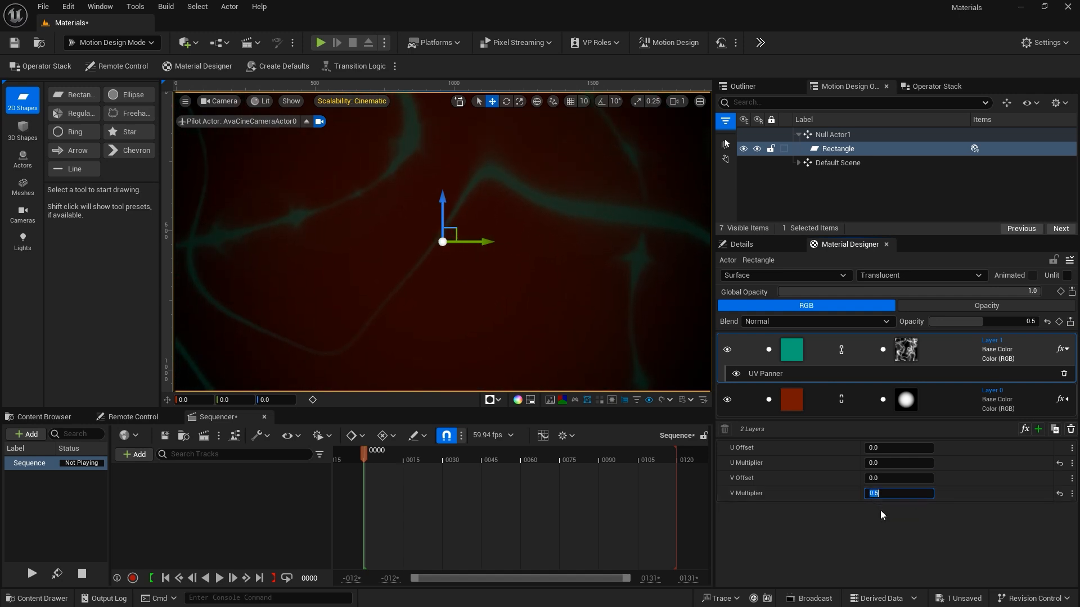
left_click(881, 515)
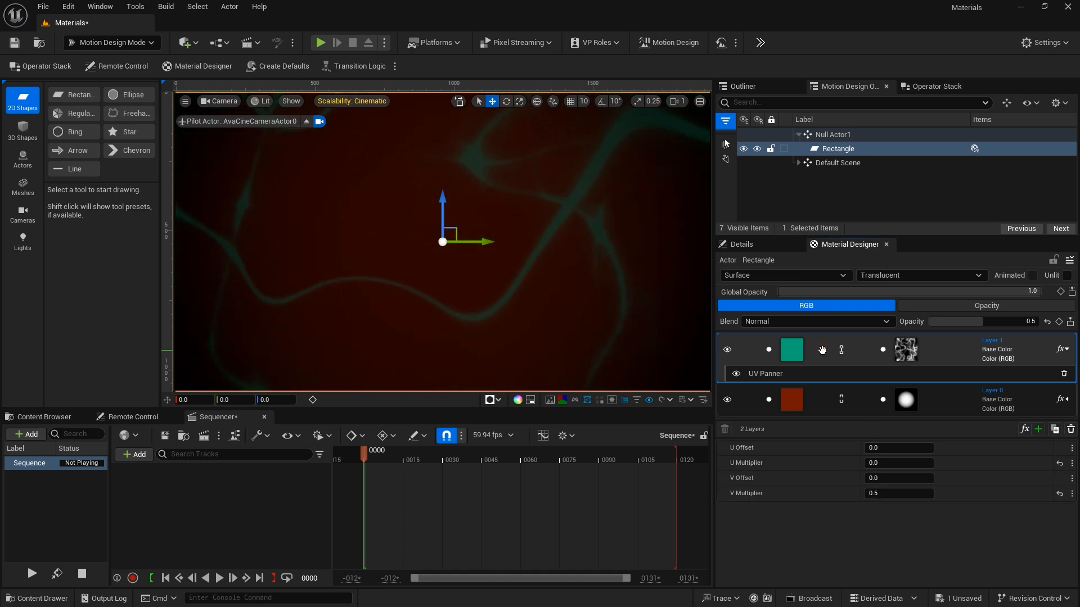
Duplicate the green Layer 1 and set the copy's base color to orange, hex sRGB F27405FF
key("ctrl+d")
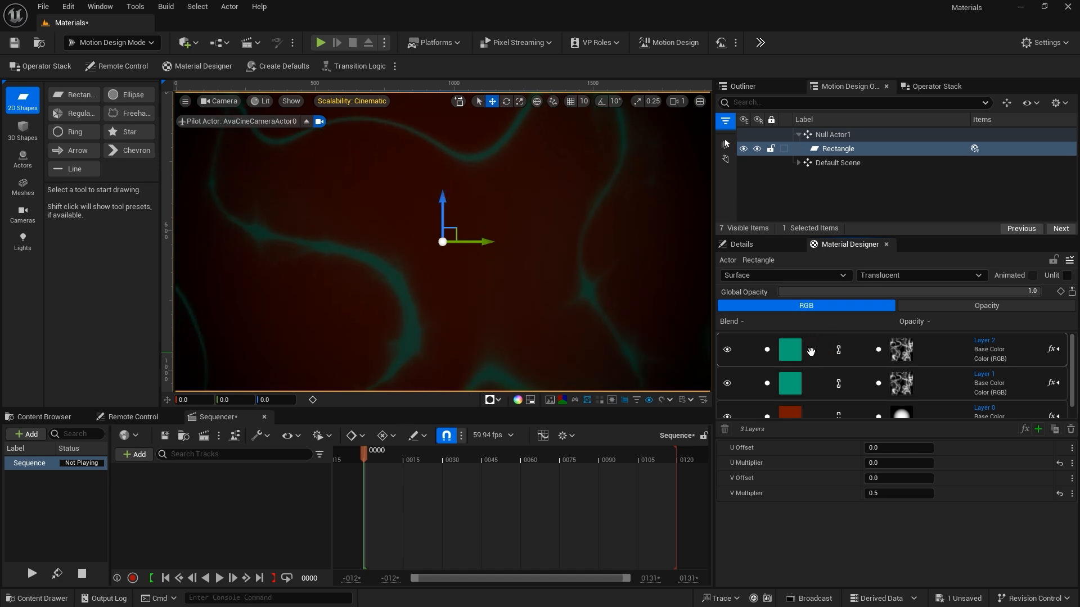
left_click(789, 349)
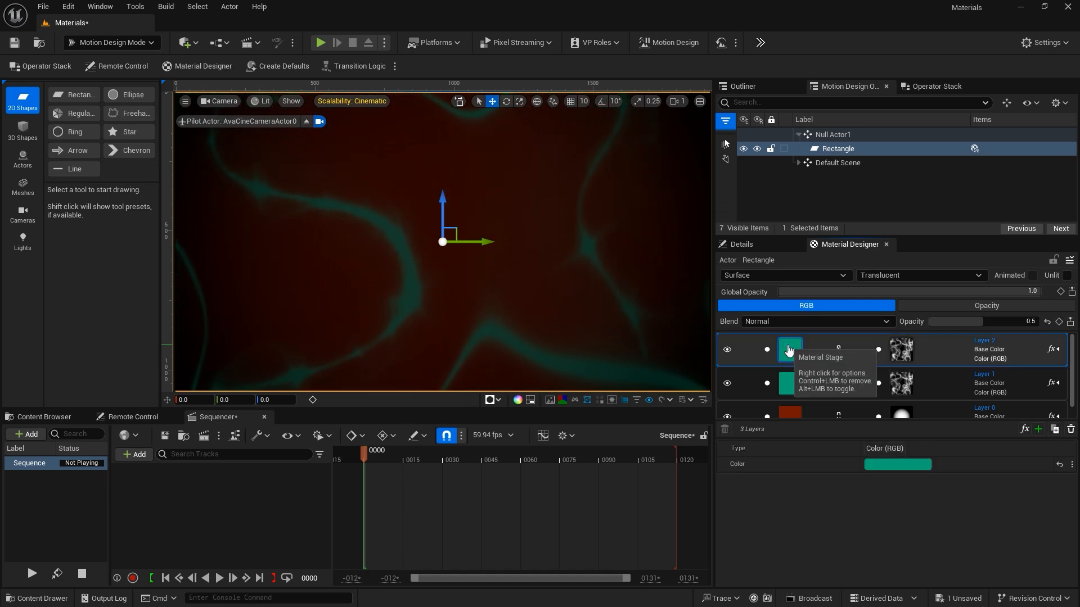
left_click(895, 466)
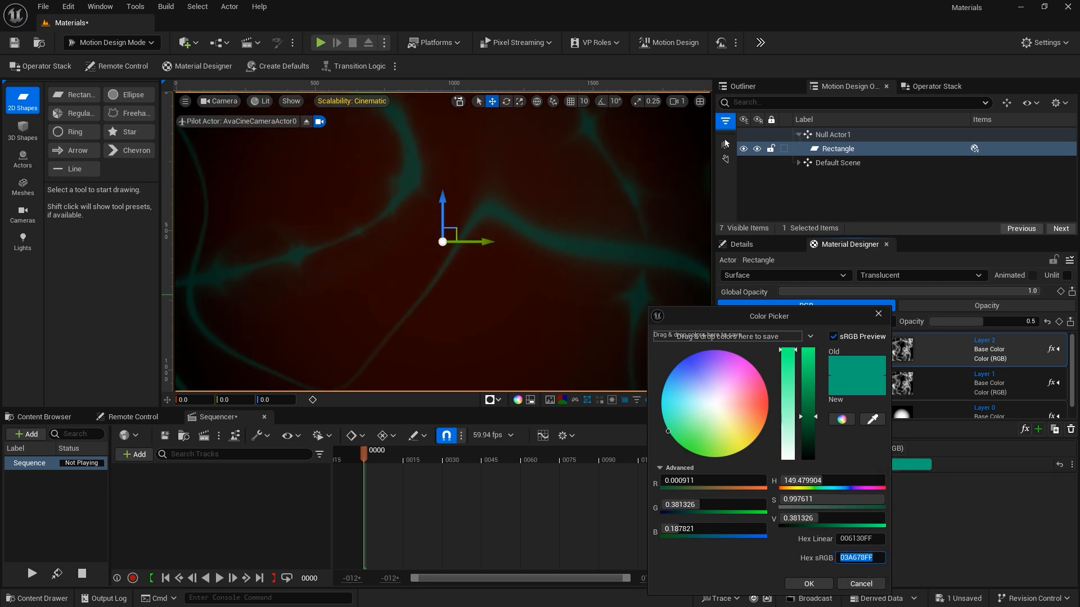
type("F27405FF")
key("Return")
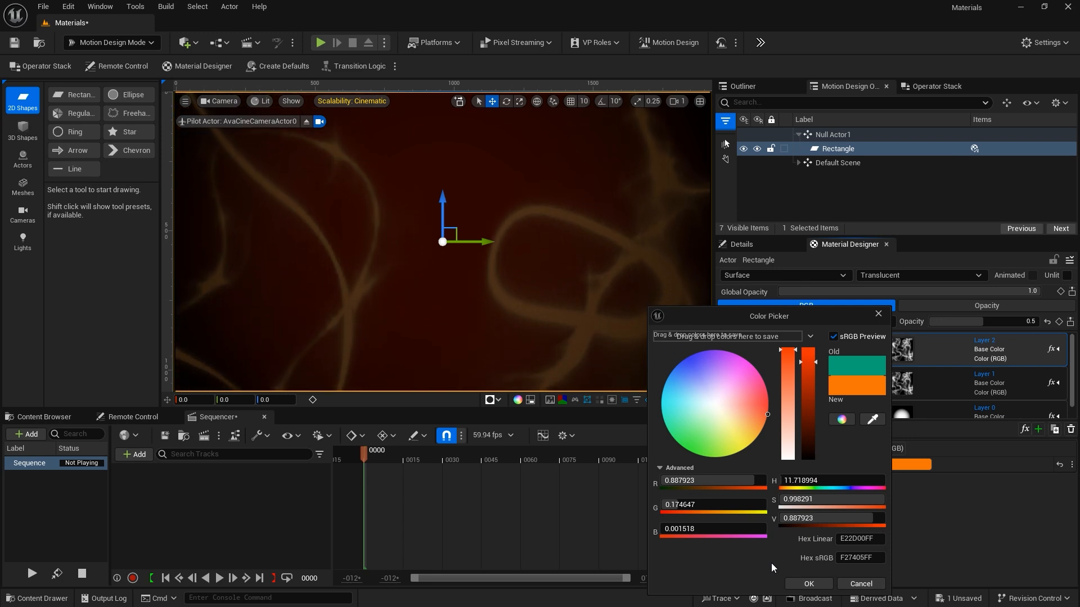
left_click(811, 583)
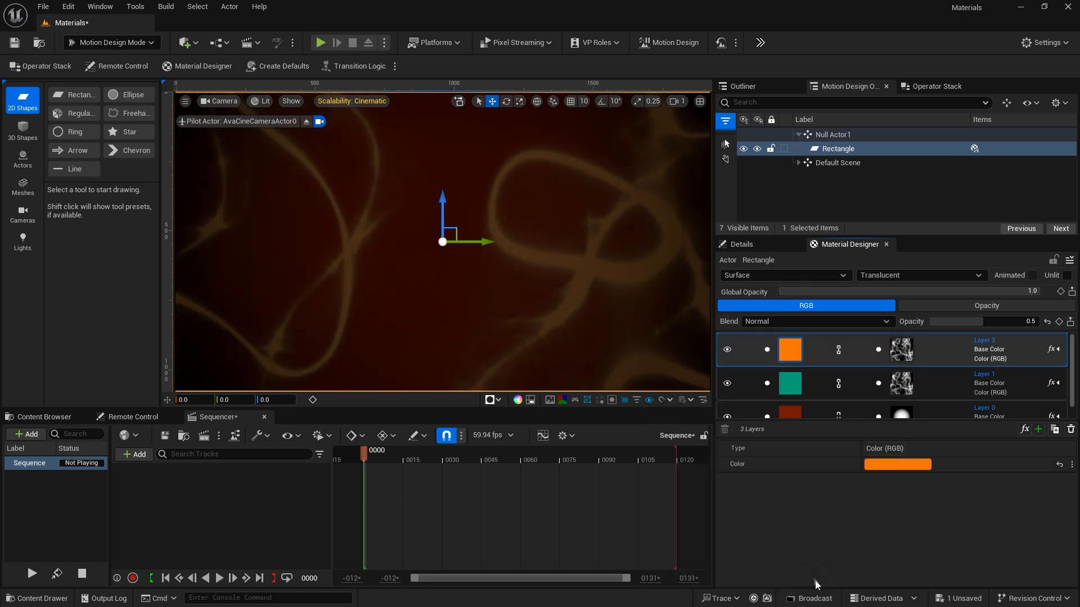
Set the orange Layer 2's blend mode to LinearLight and its opacity to 0.5
left_click(812, 321)
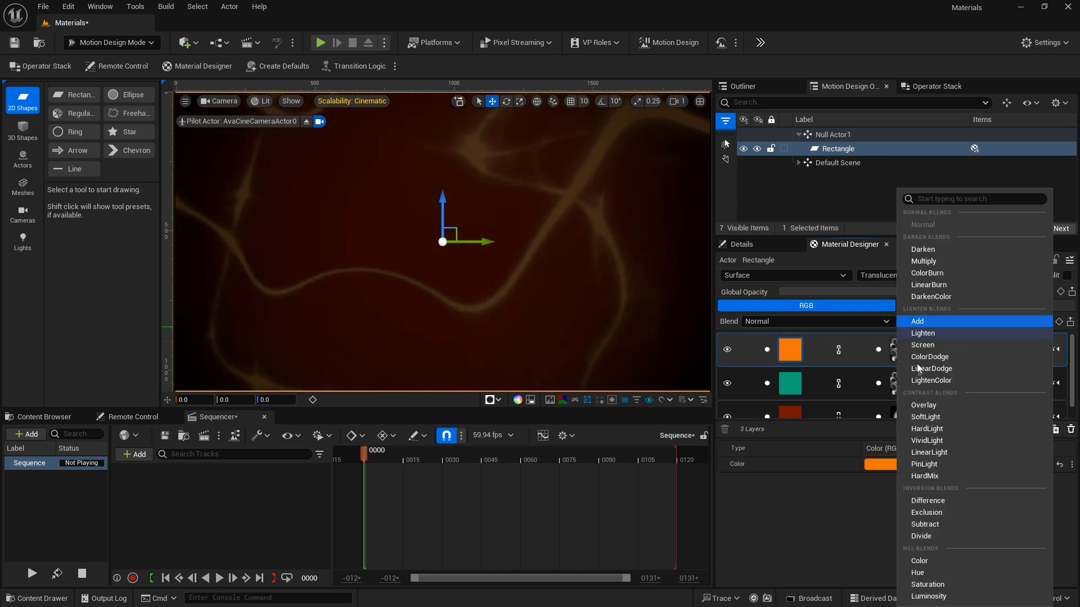
left_click(933, 452)
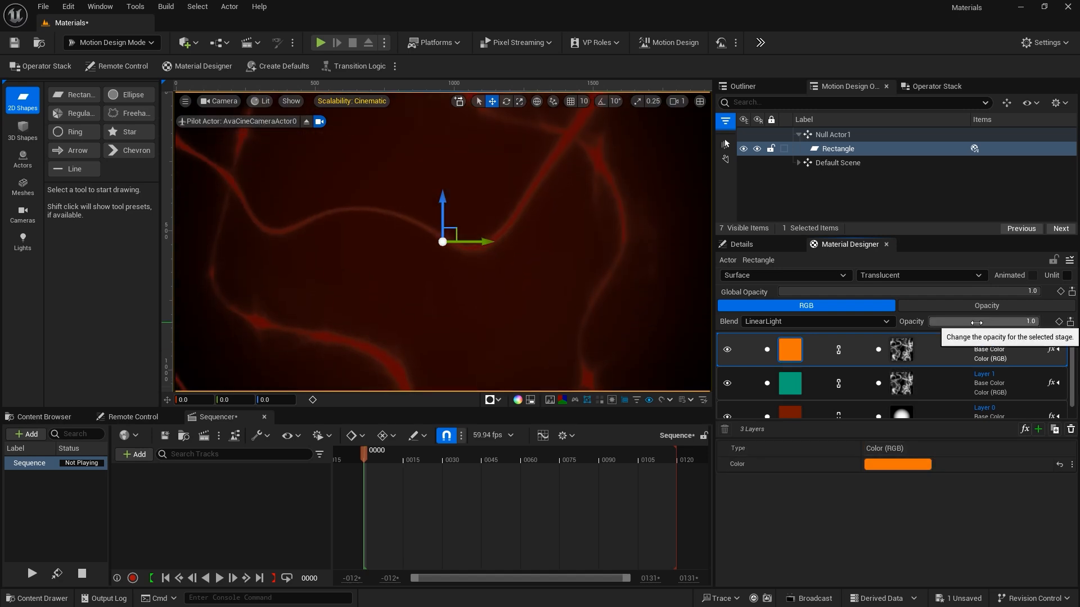
left_click(981, 321)
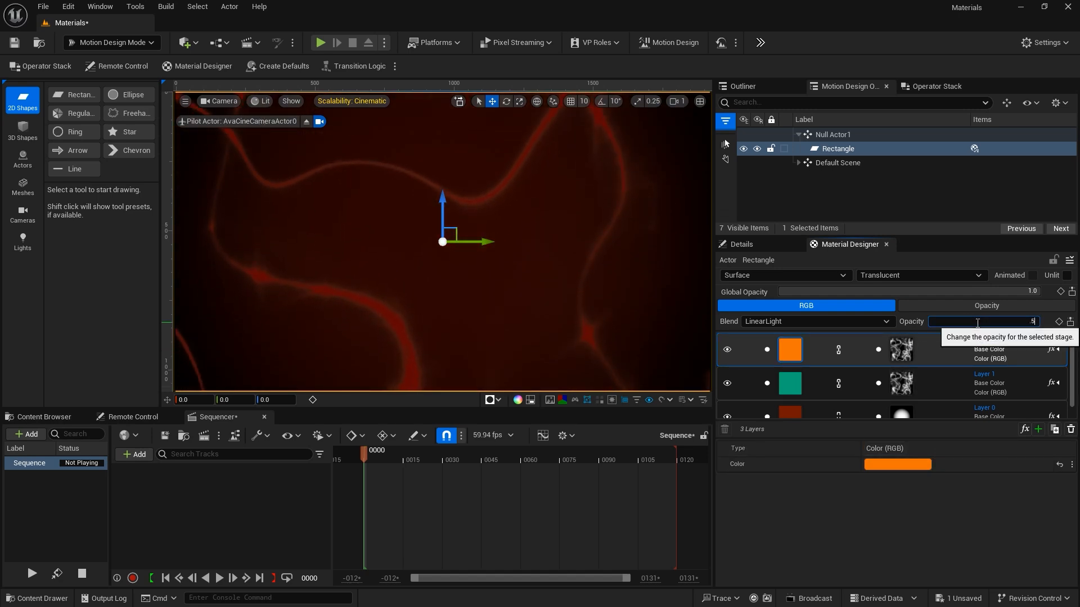
type("0.5")
key("Return")
Turn off the UV link on Layer 2 and set its mask texture's rotation to 180
left_click(901, 350)
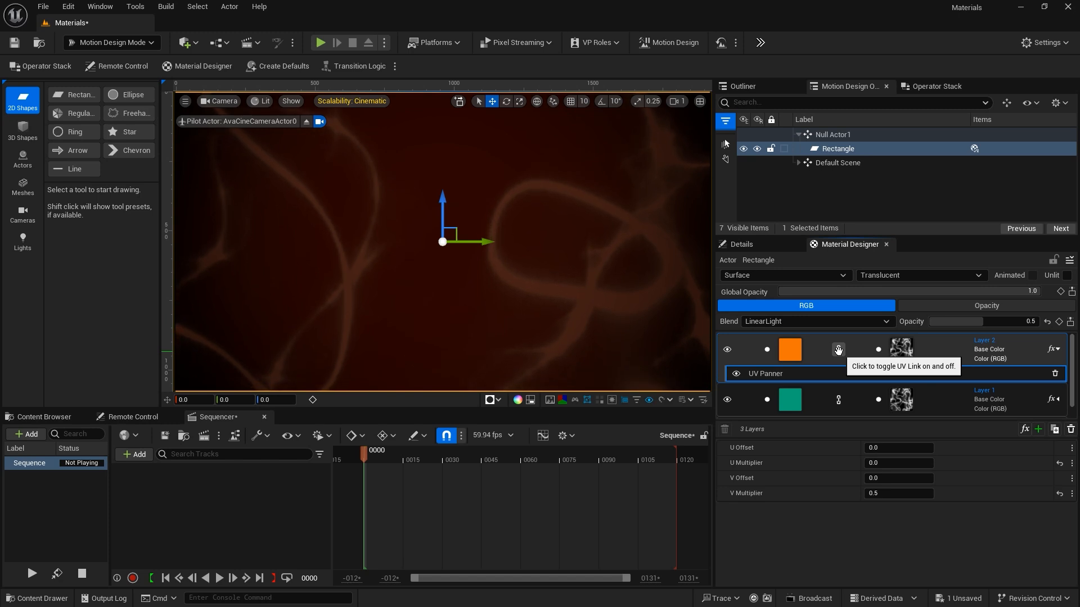
left_click(838, 350)
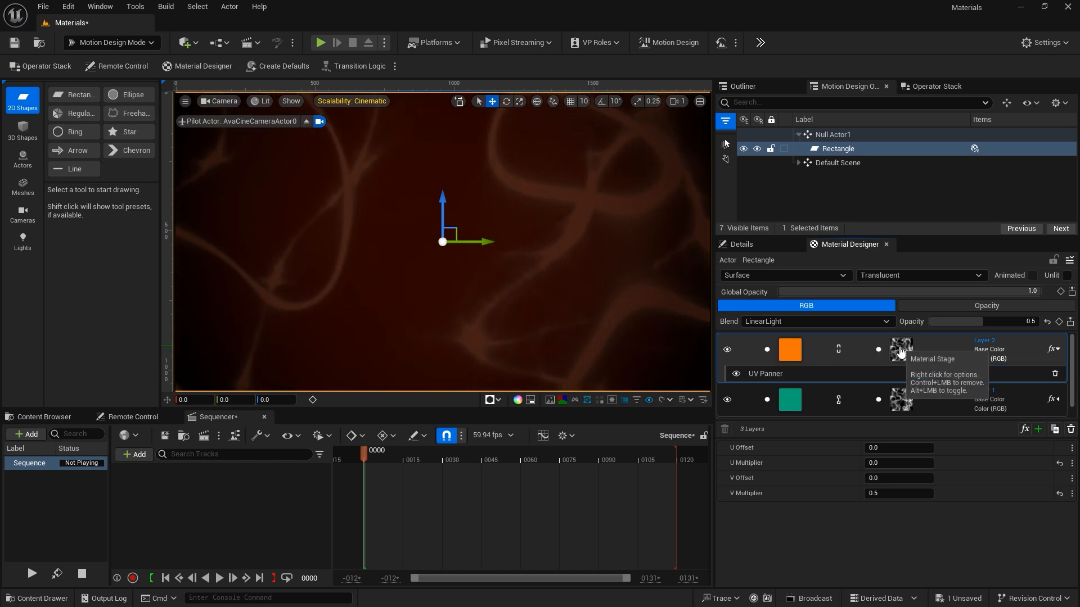
left_click(901, 360)
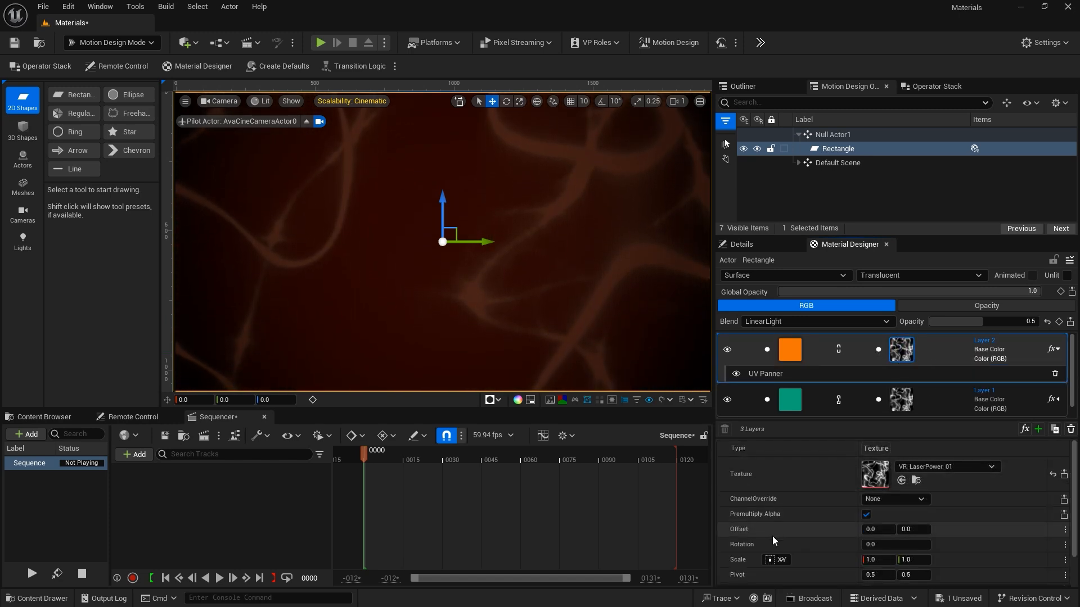
left_click(868, 544)
type("180")
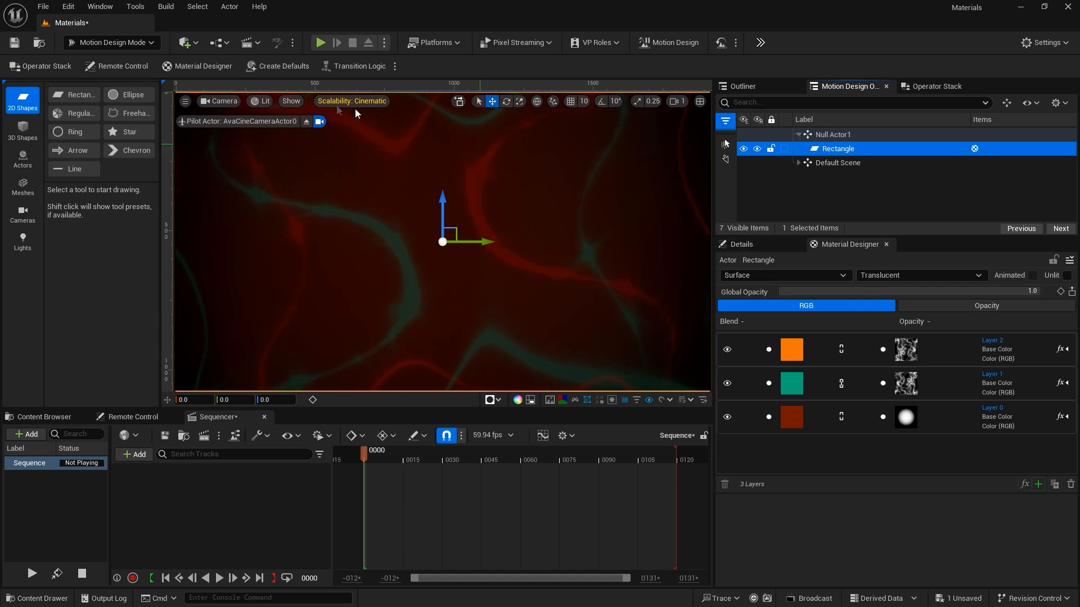
Create a second default 2D rectangle in the scene and set its mesh size to 2000 by 2000
left_click(73, 94)
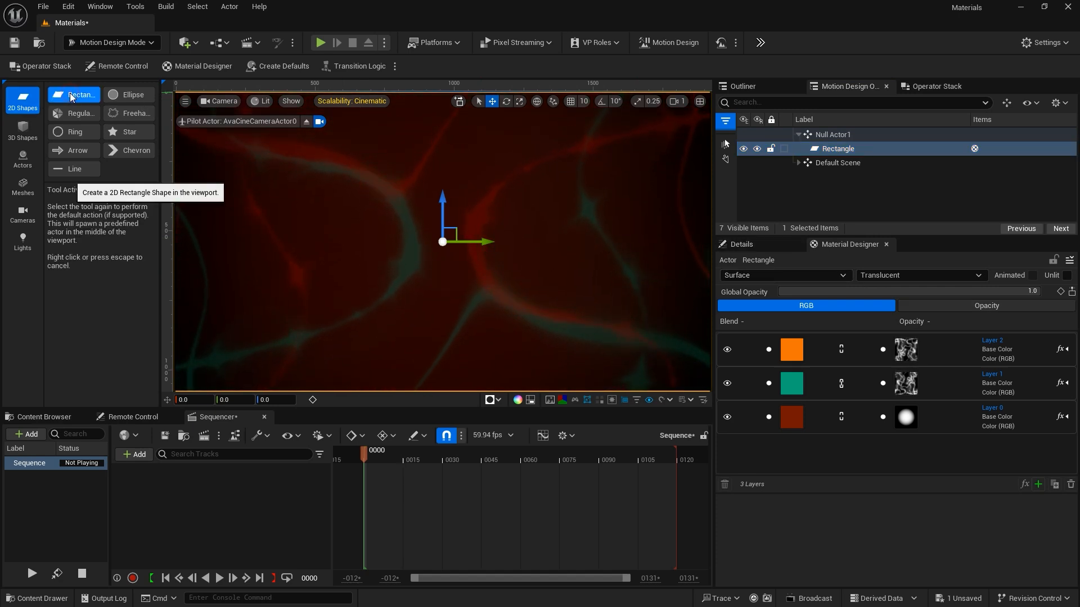
left_click(73, 94)
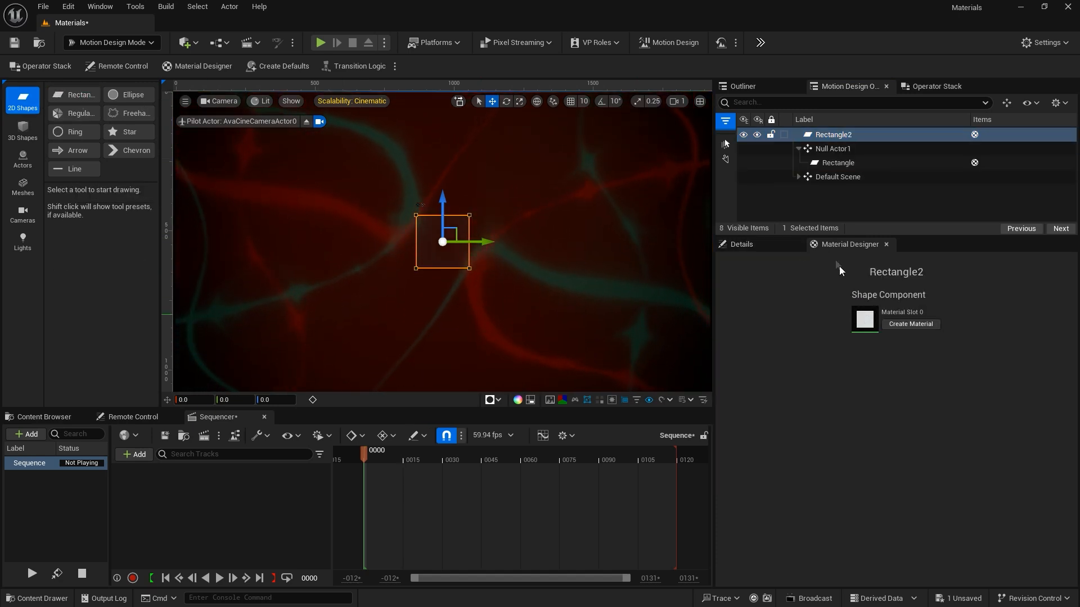
left_click(769, 248)
scroll(911, 489, "down", 5)
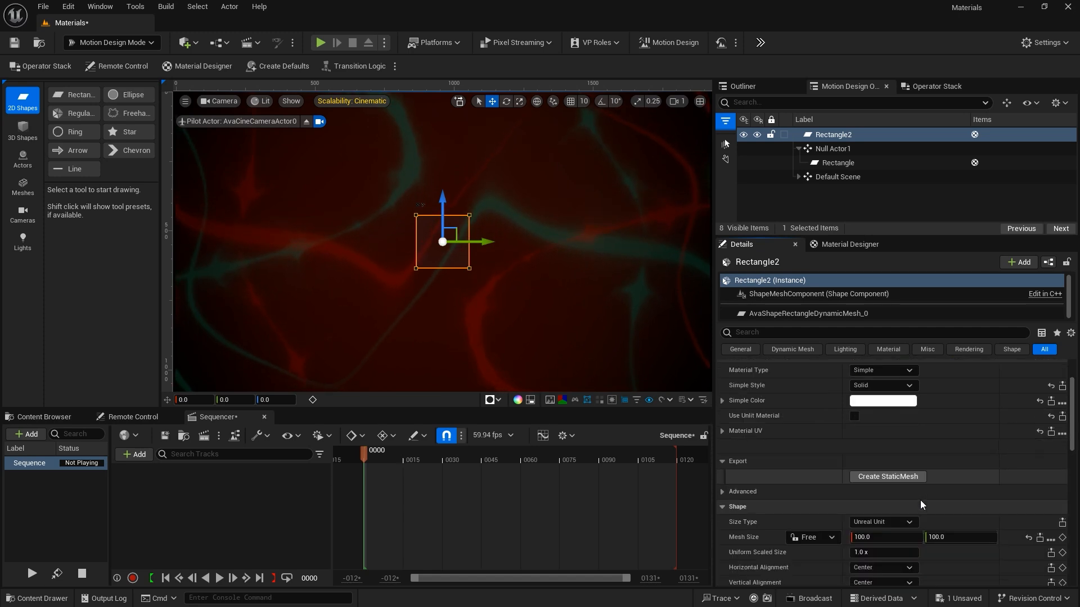
left_click(868, 484)
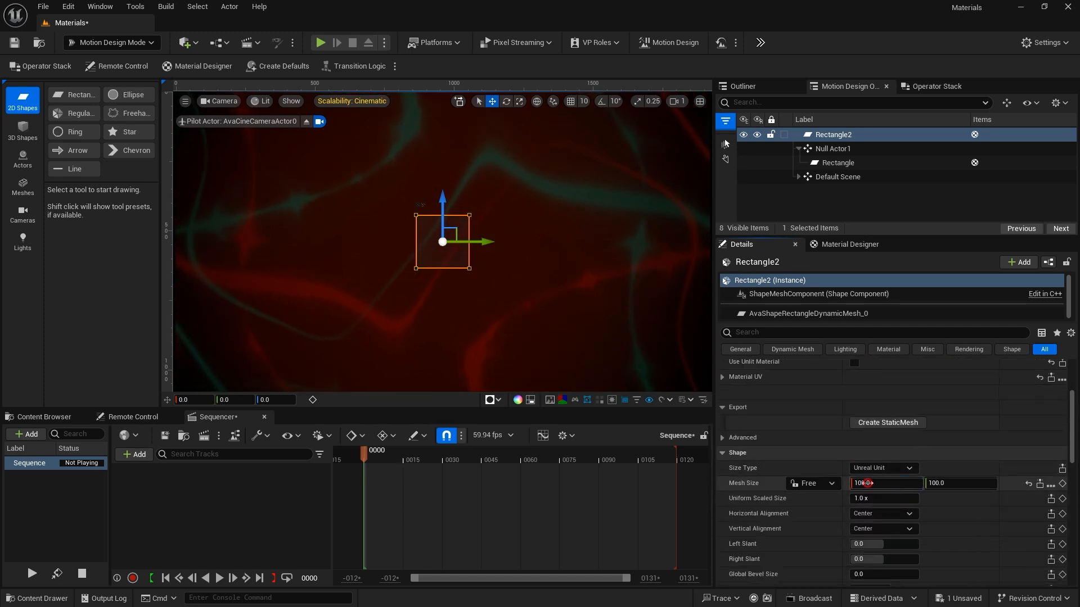
type("2000")
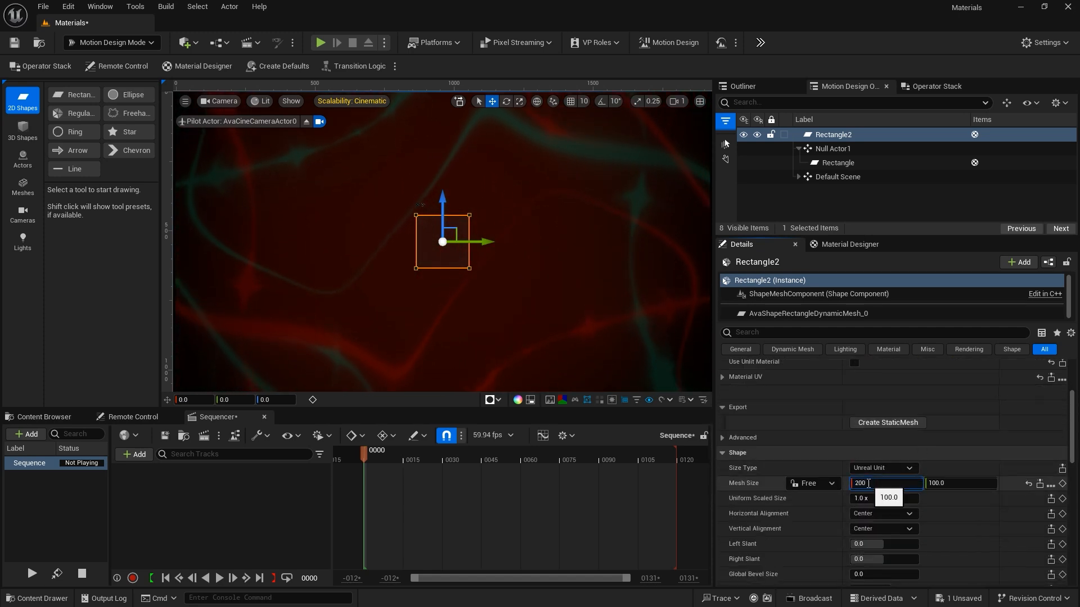
key("Tab")
type("2000")
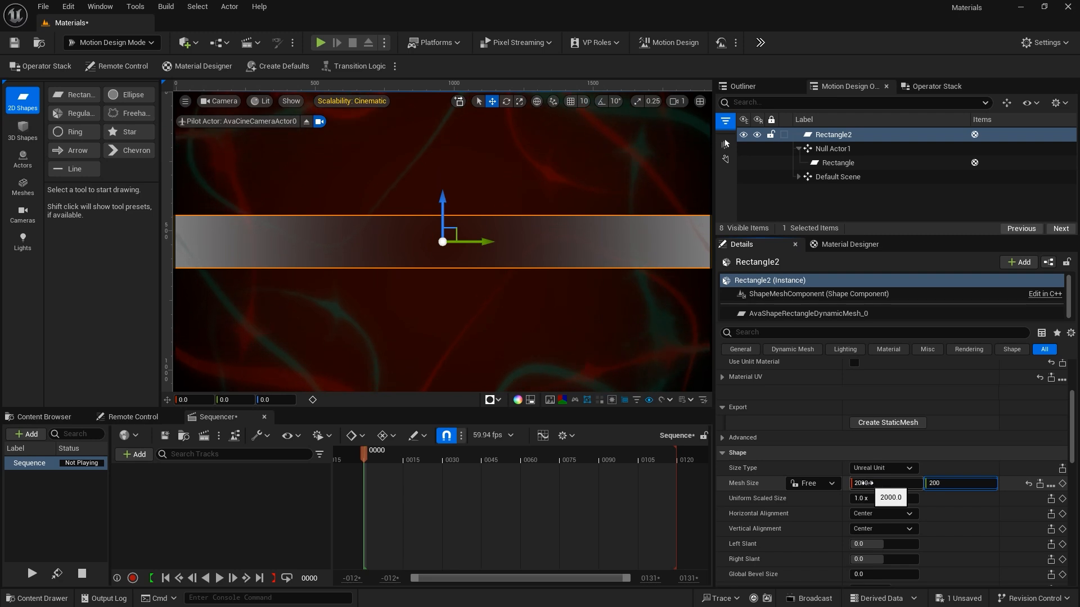
key("Tab")
Move Rectangle2 along the X axis behind the first rectangle, to an X location of 25
scroll(838, 405, "up", 3)
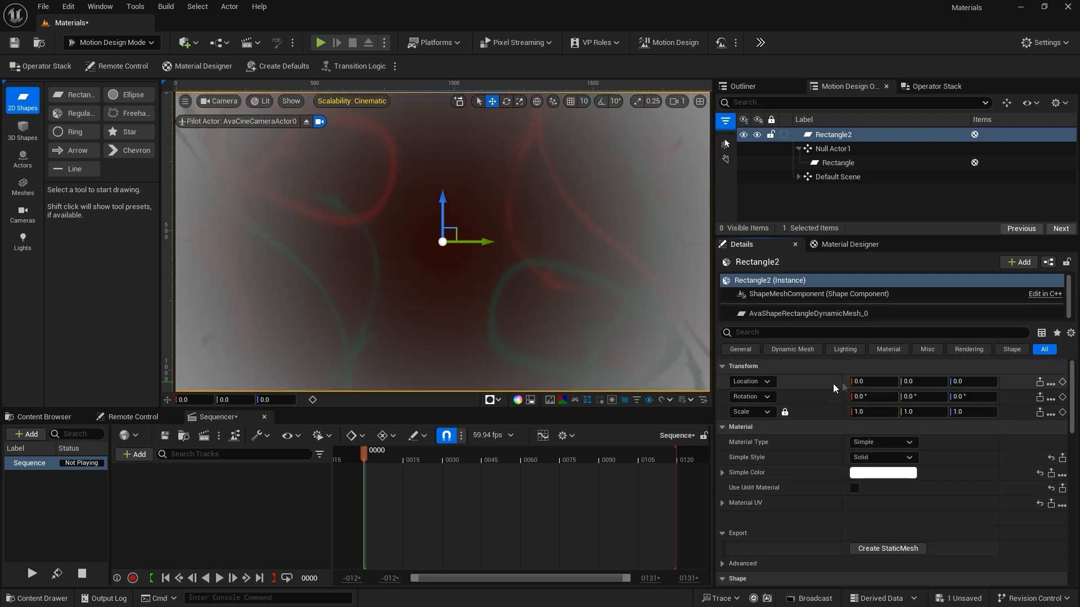
left_click_drag(860, 382, 854, 381)
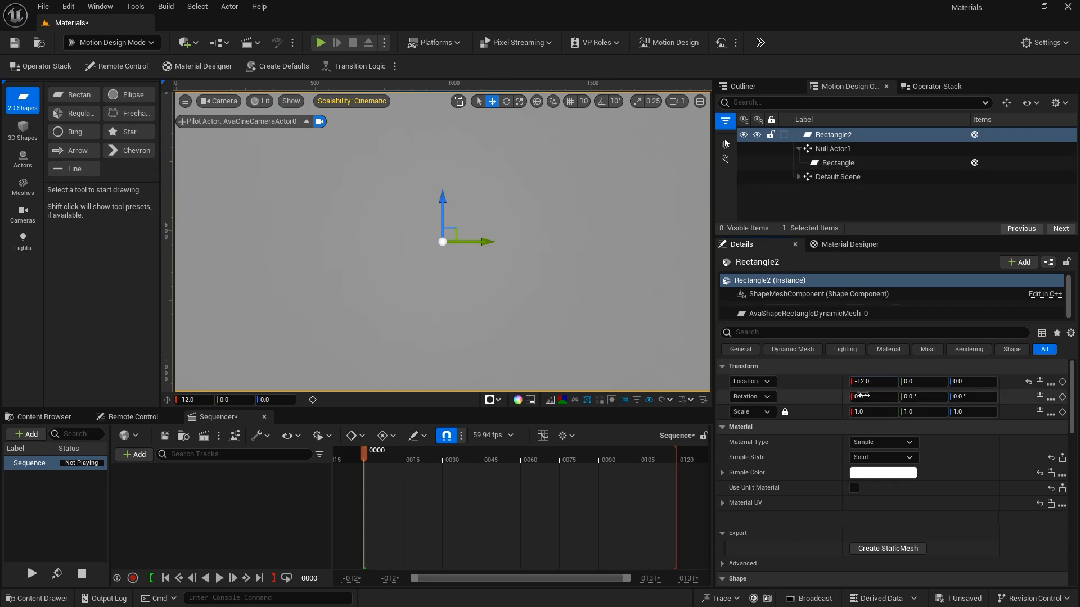
left_click_drag(873, 381, 885, 382)
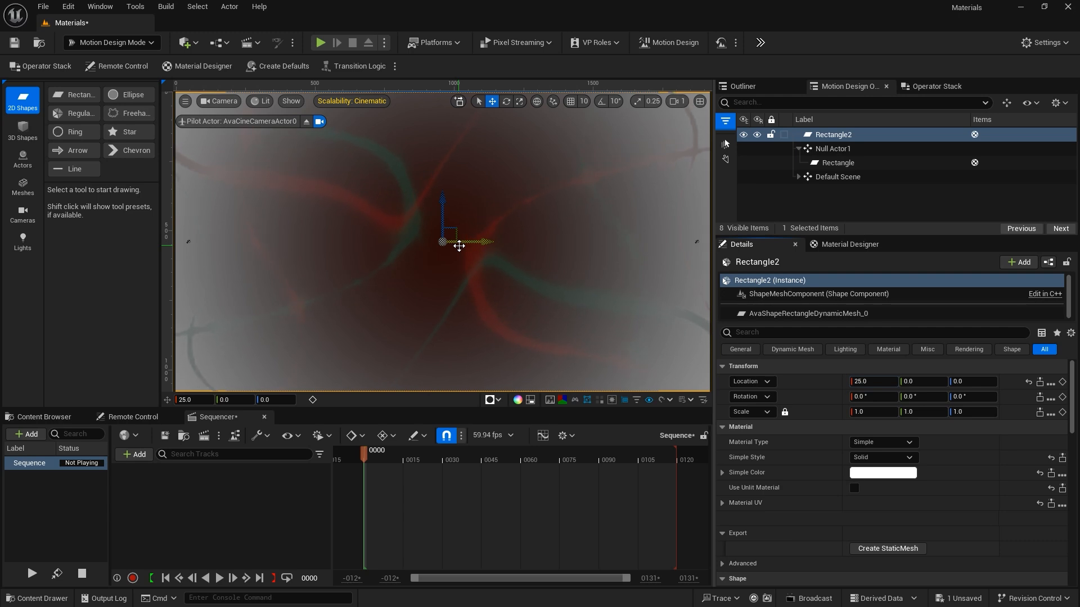
Change the base stage of the original Rectangle's opacity channel to a Solid Color and set it to pure white
left_click(849, 163)
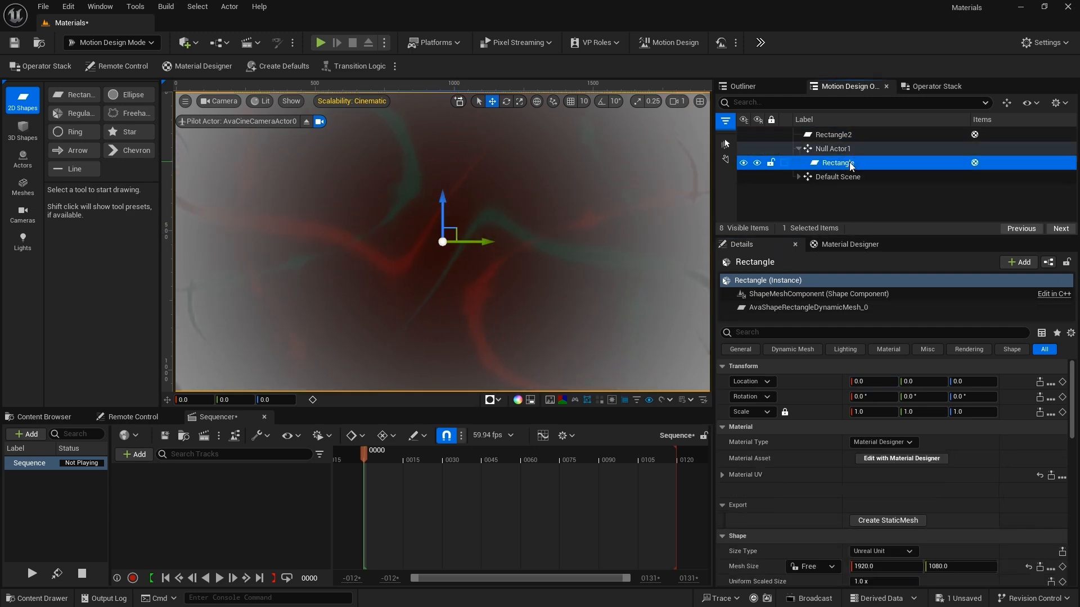
left_click(854, 247)
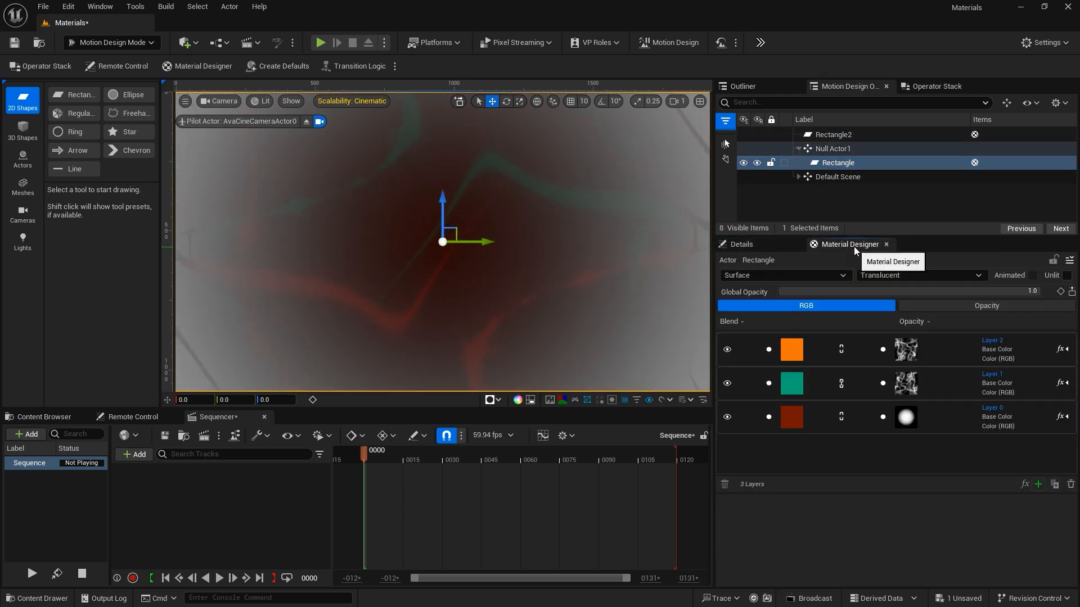
left_click(950, 306)
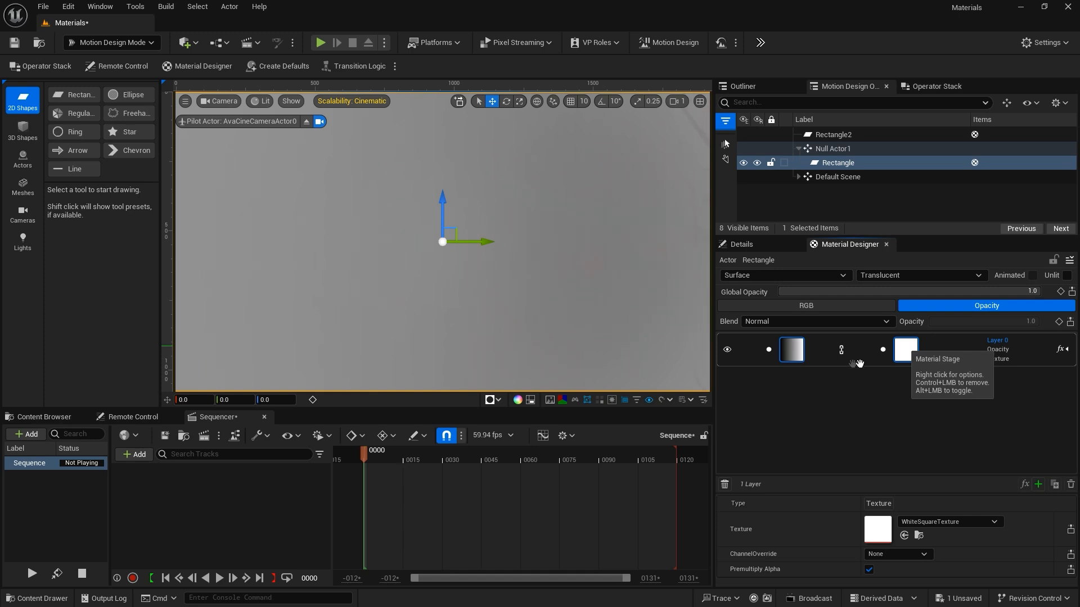
left_click(791, 350)
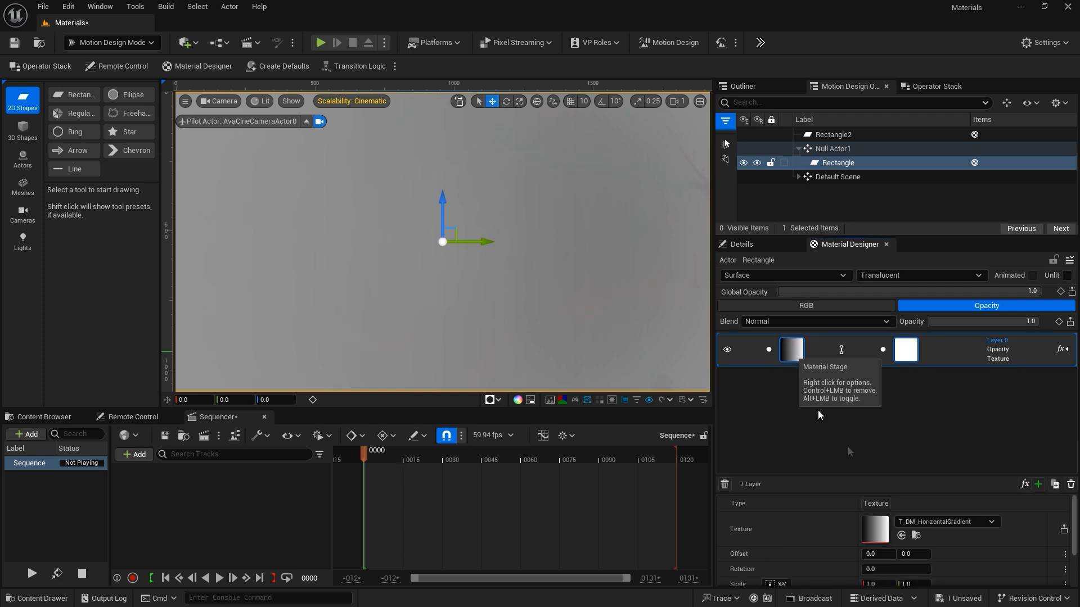
left_click(875, 504)
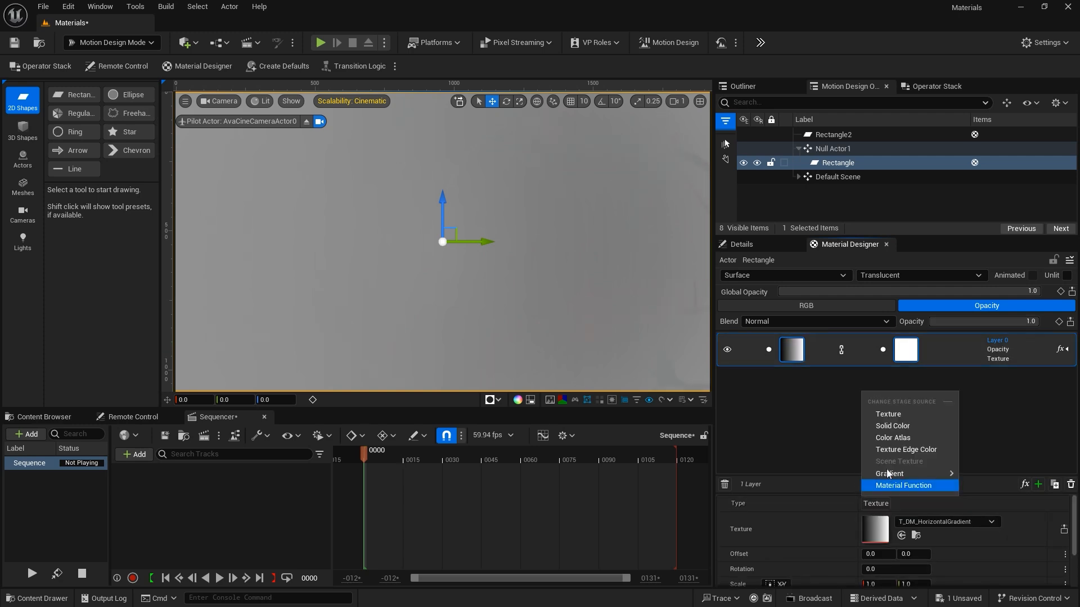
left_click(889, 429)
left_click(900, 519)
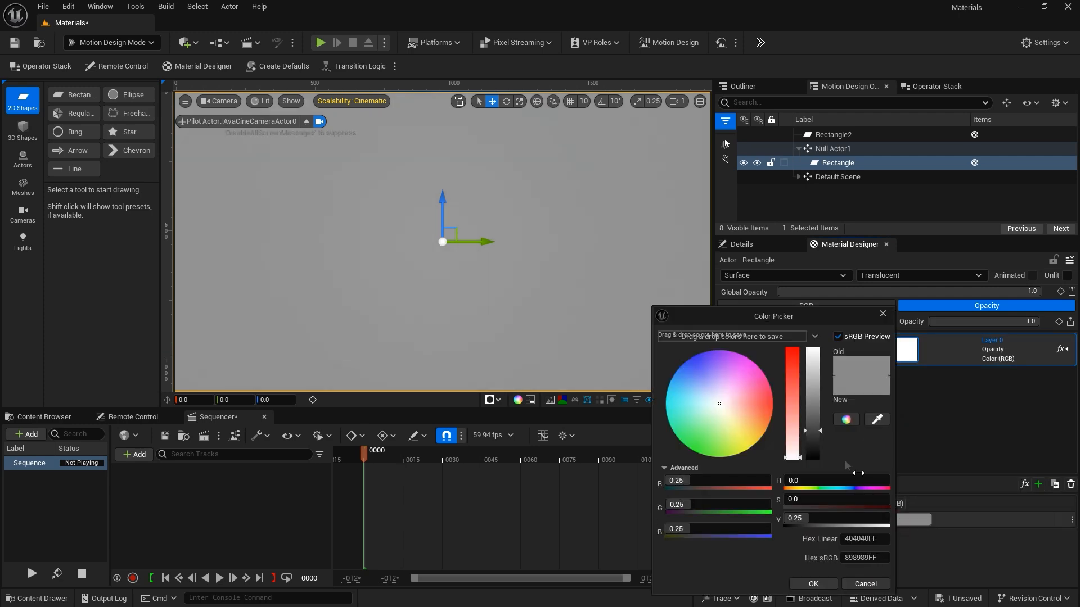
left_click_drag(810, 415, 813, 316)
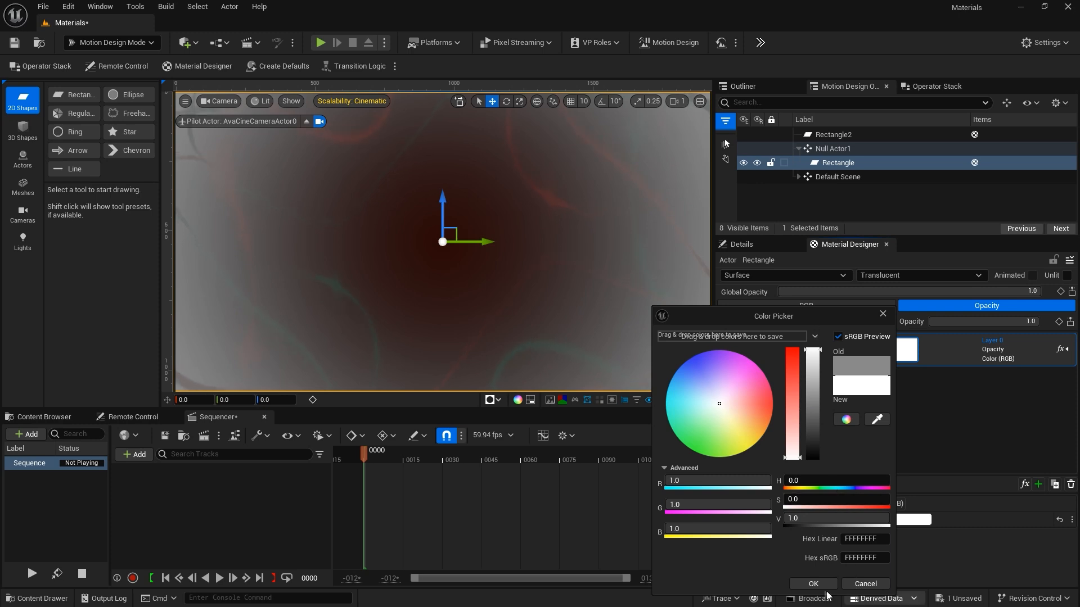
left_click(896, 572)
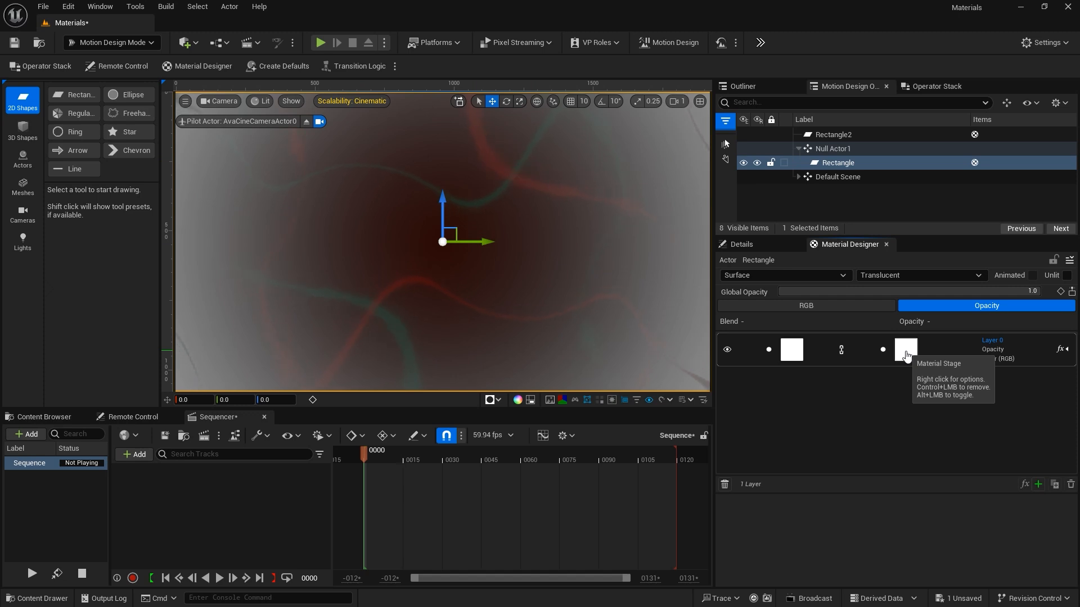
Change the mask stage of the opacity channel's Layer 0 to a Radial Gradient
left_click(906, 350)
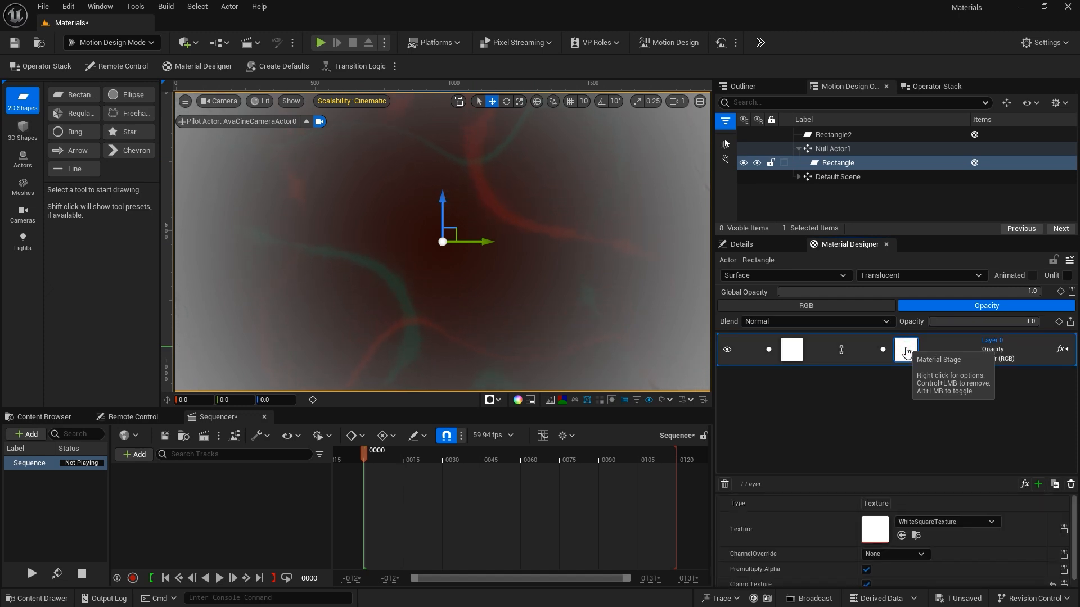
left_click(875, 504)
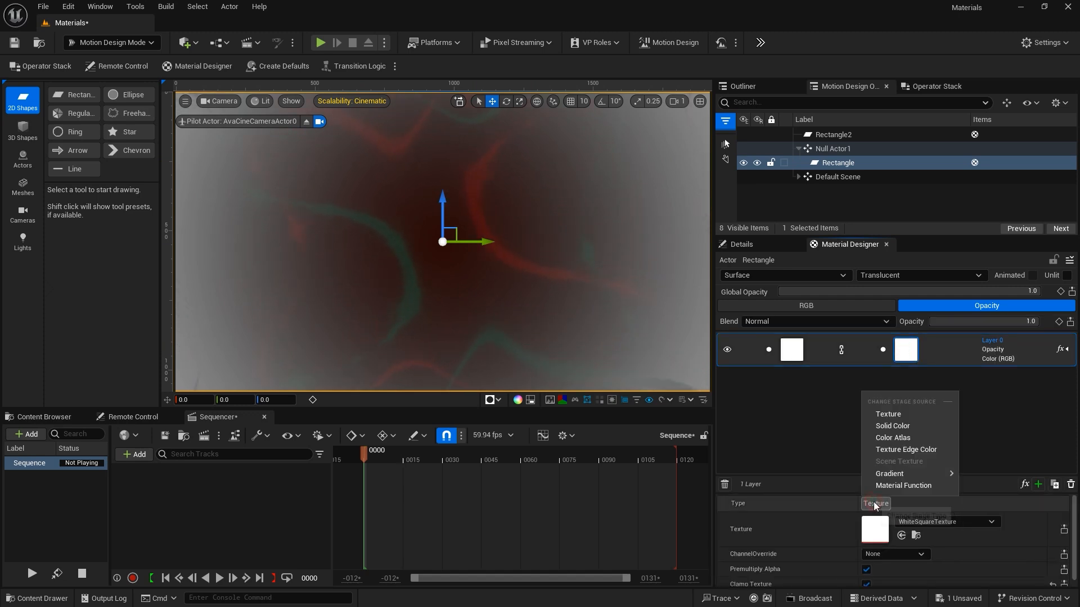
mouse_move(897, 476)
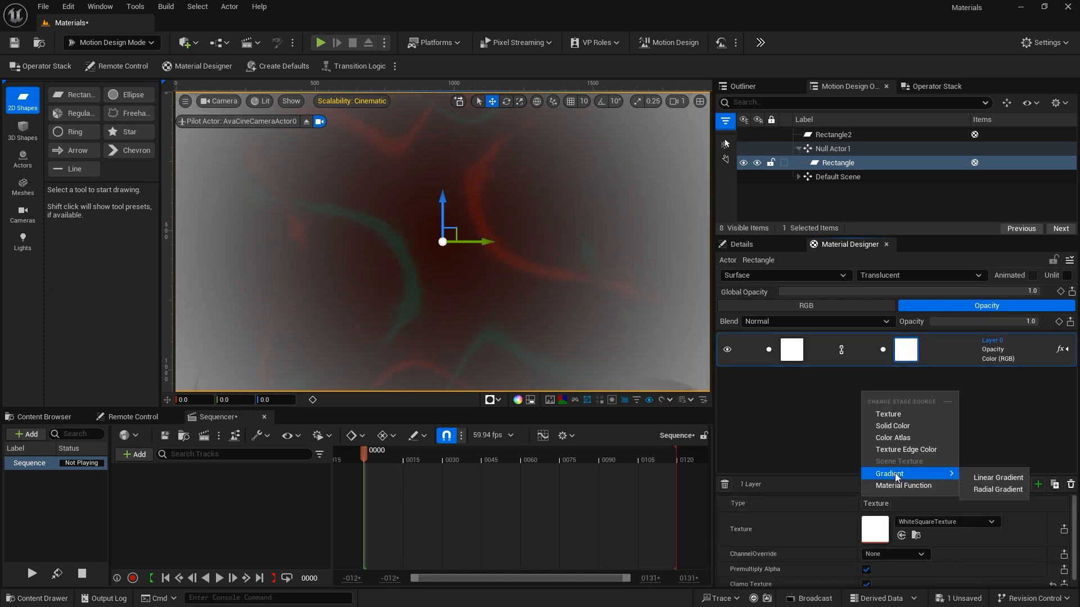
left_click(985, 489)
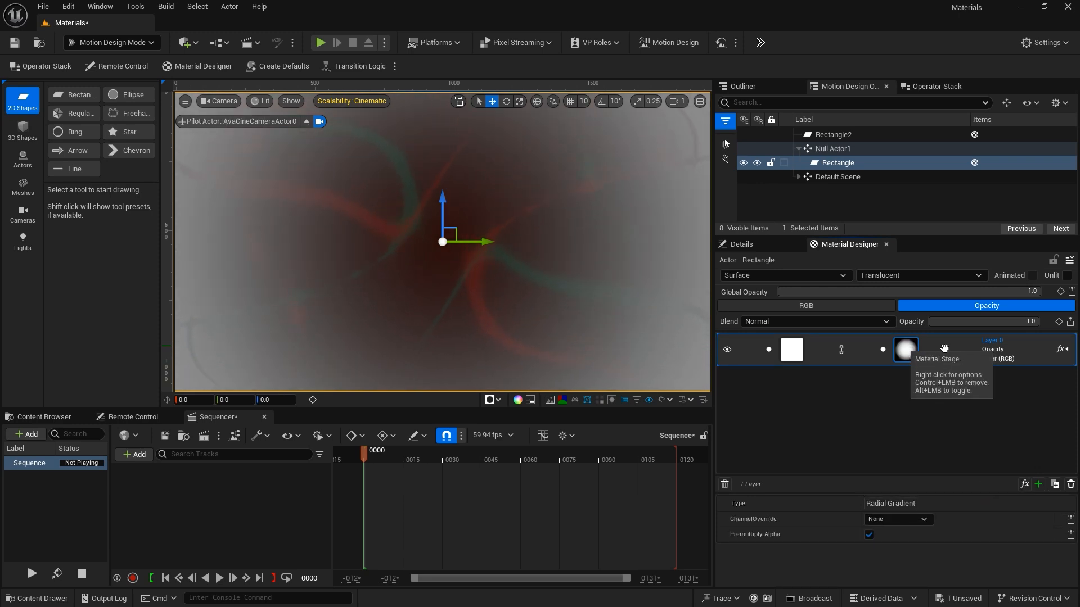
Unlink the base and mask UVs of the opacity layer and scale its radial gradient mask to 0.281 on both axes
left_click(806, 305)
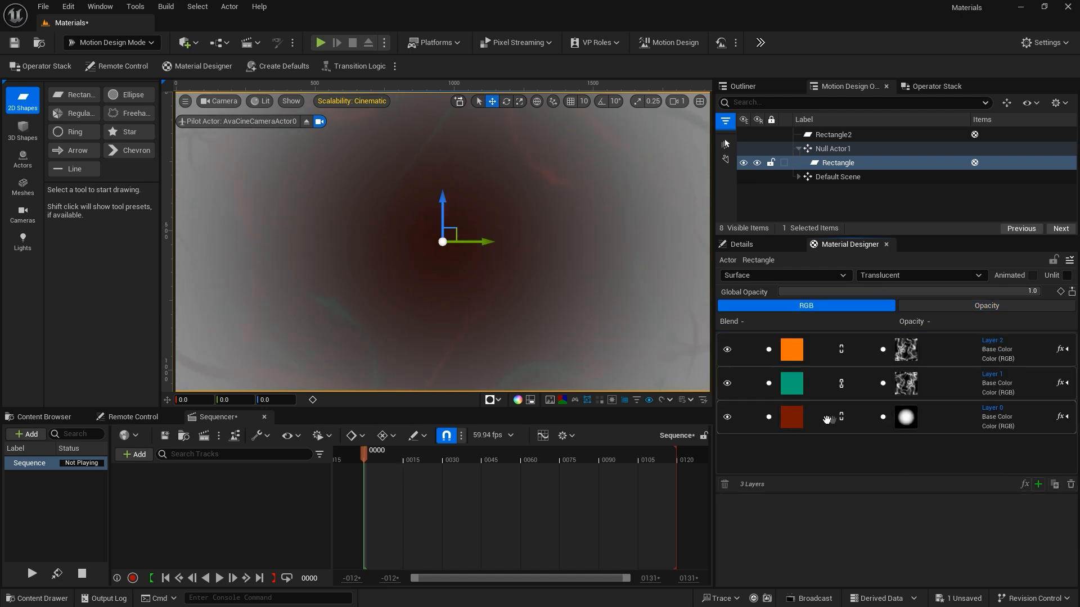
left_click(923, 303)
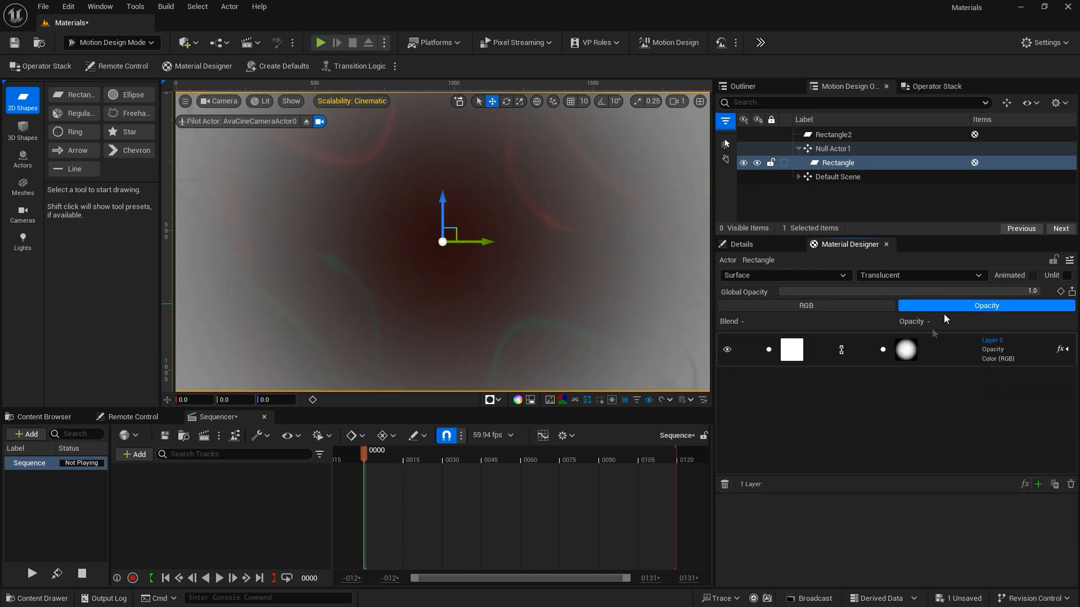
left_click(907, 354)
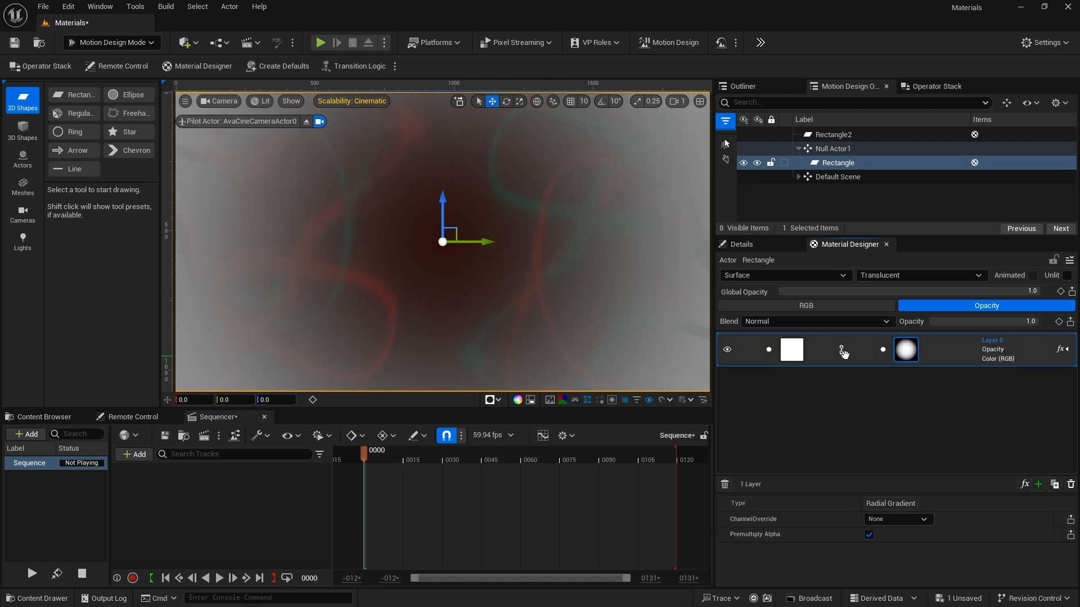
left_click(841, 351)
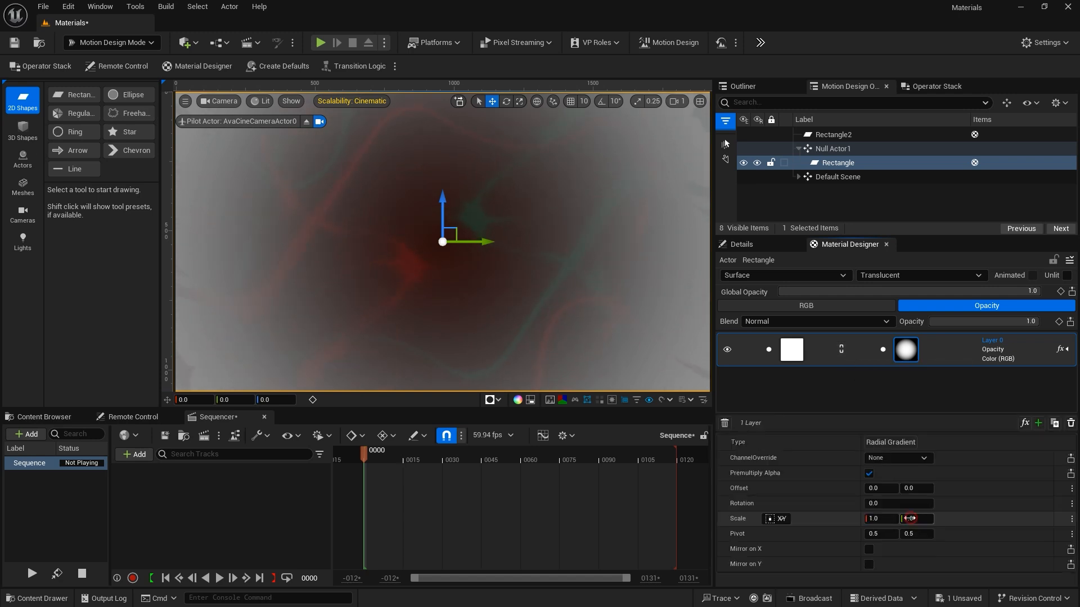
left_click_drag(916, 518, 904, 519)
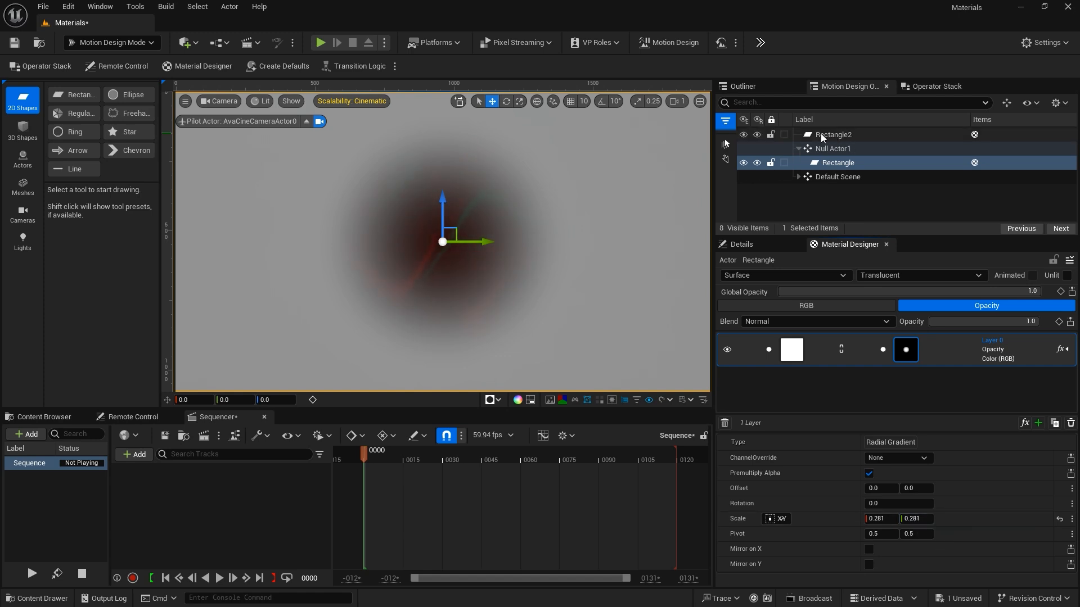
Set Rectangle2's simple material color to a bright green
left_click(823, 135)
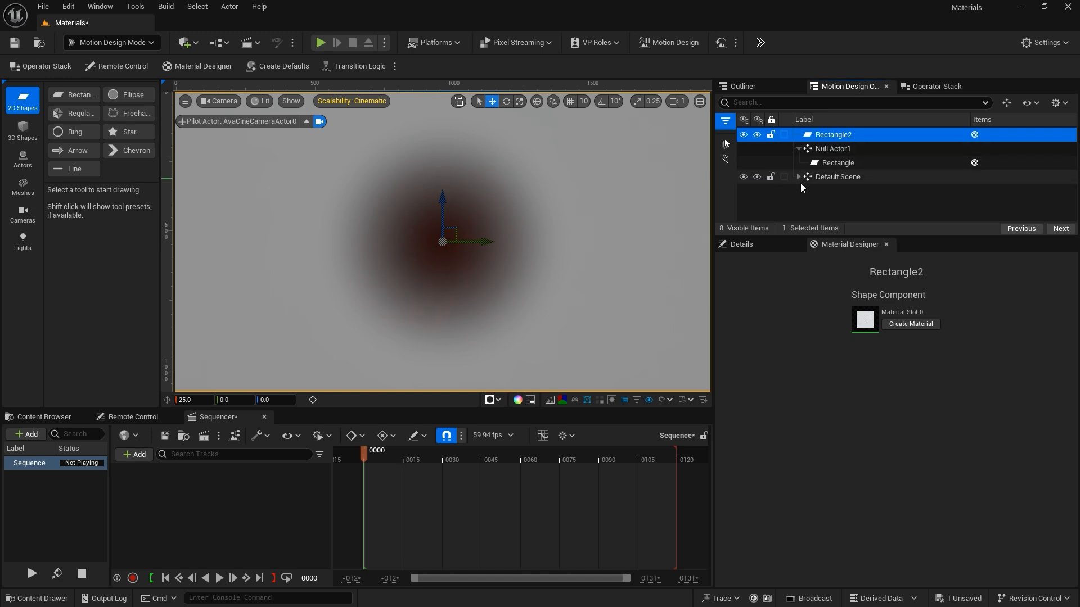
left_click(769, 243)
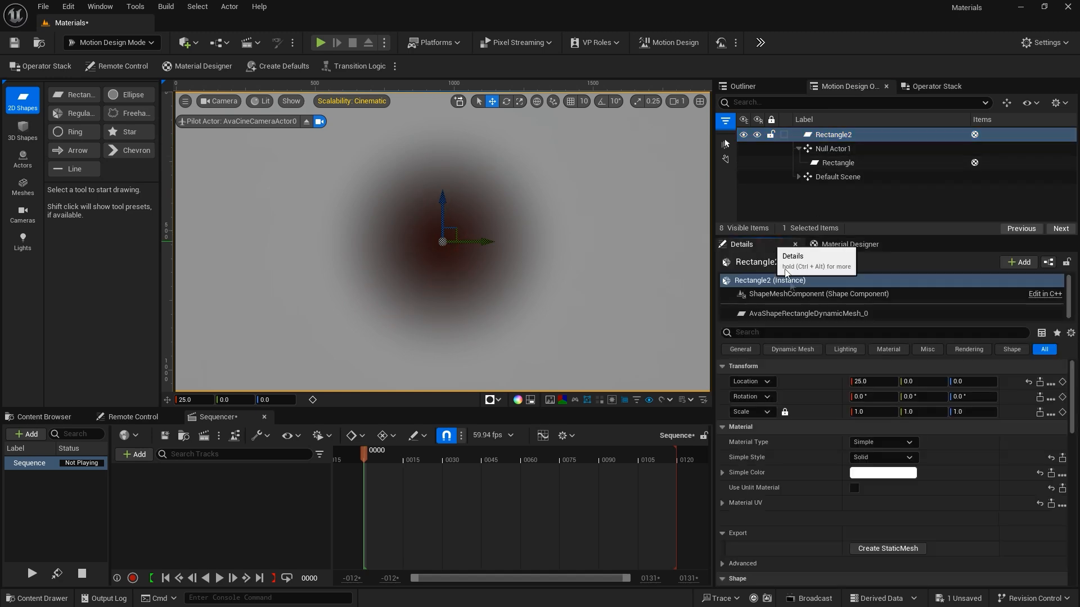
left_click(879, 474)
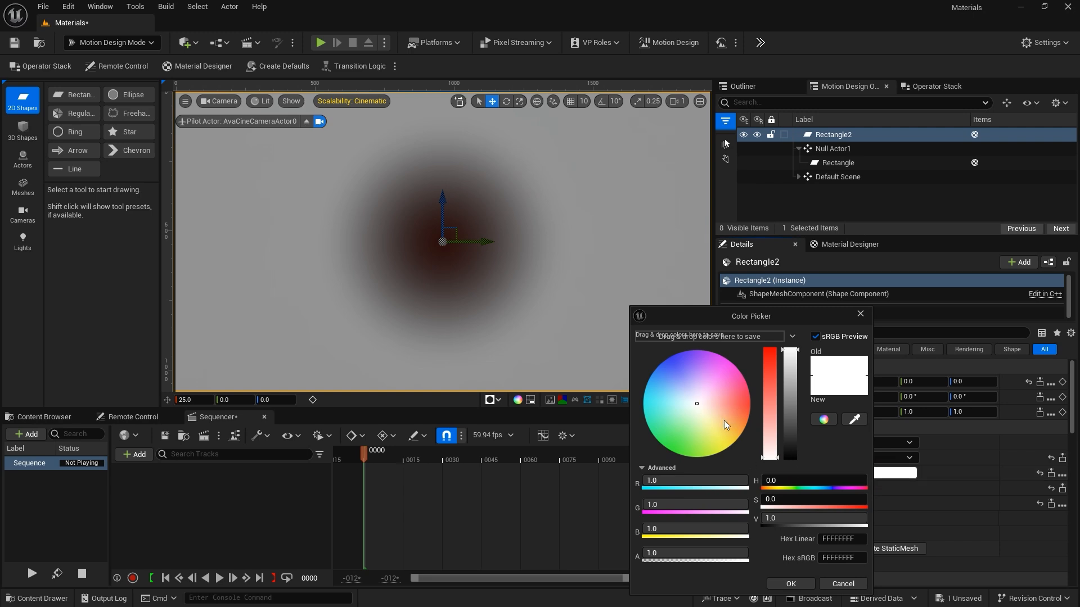
left_click_drag(697, 408, 662, 445)
left_click(790, 584)
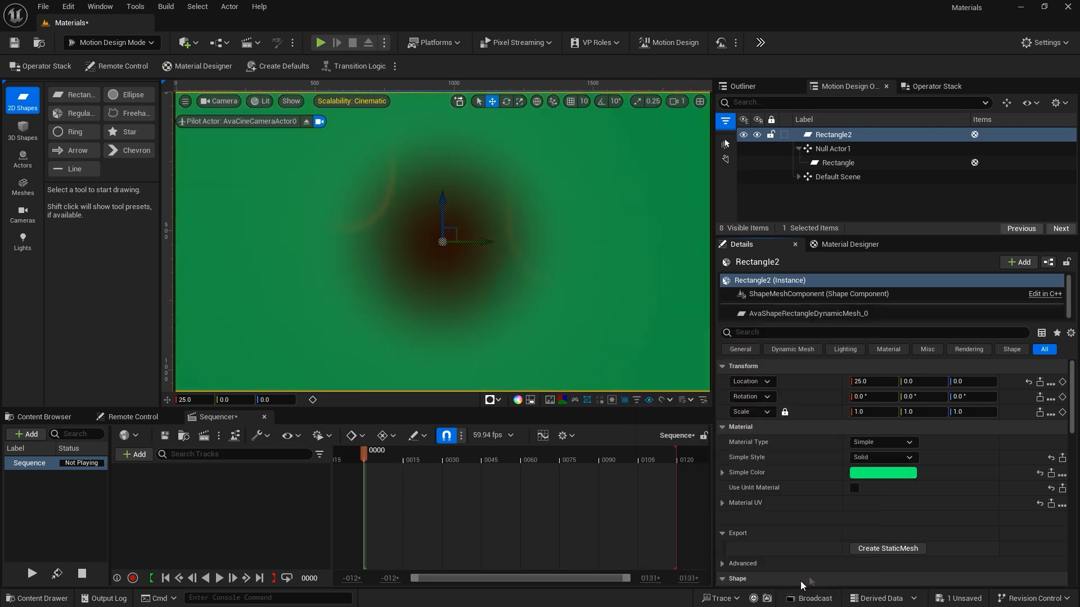
Turn off both the base and mask stages of Layer 0 in the original Rectangle's opacity channel
left_click(838, 162)
left_click(846, 244)
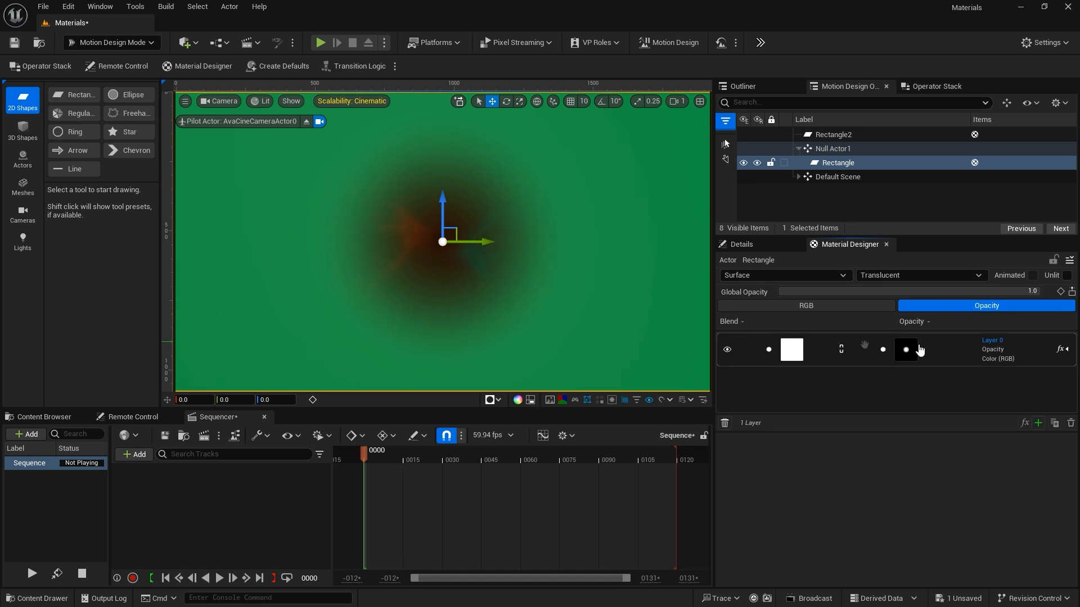
left_click(803, 307)
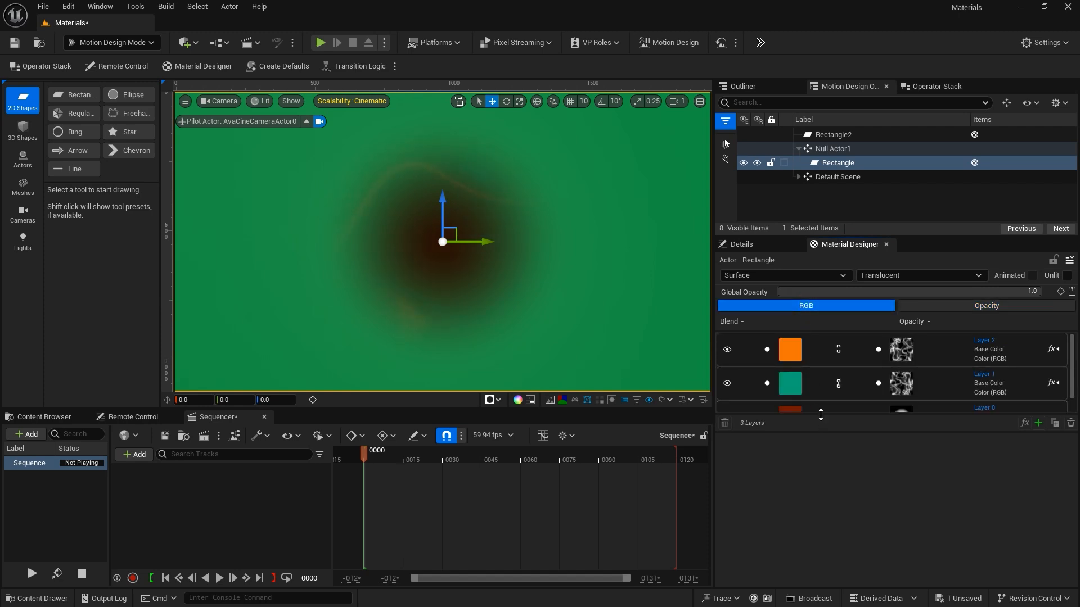
left_click_drag(820, 416, 831, 439)
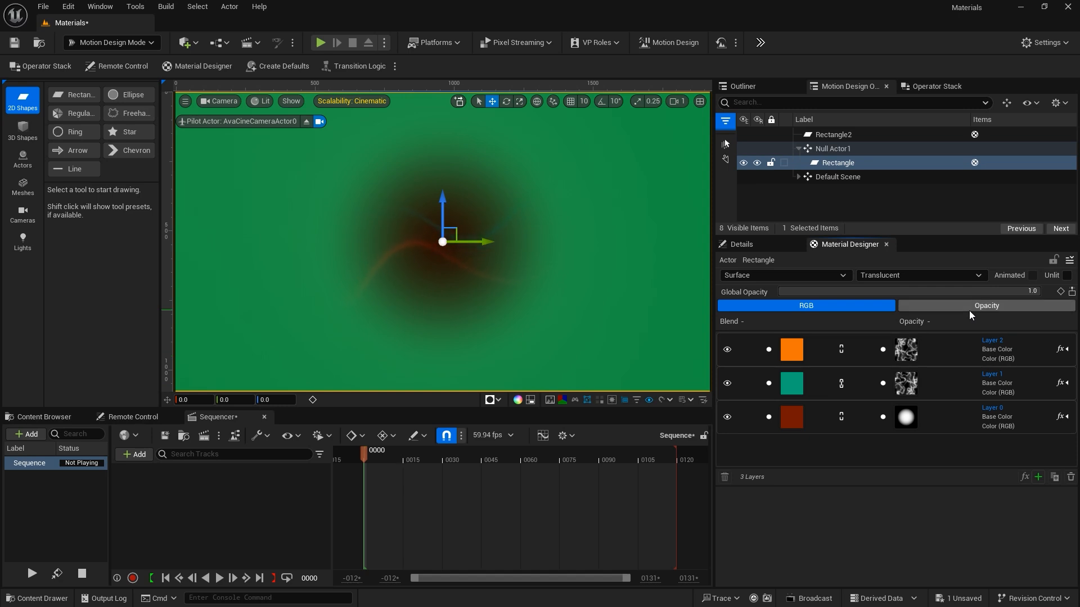
left_click(933, 306)
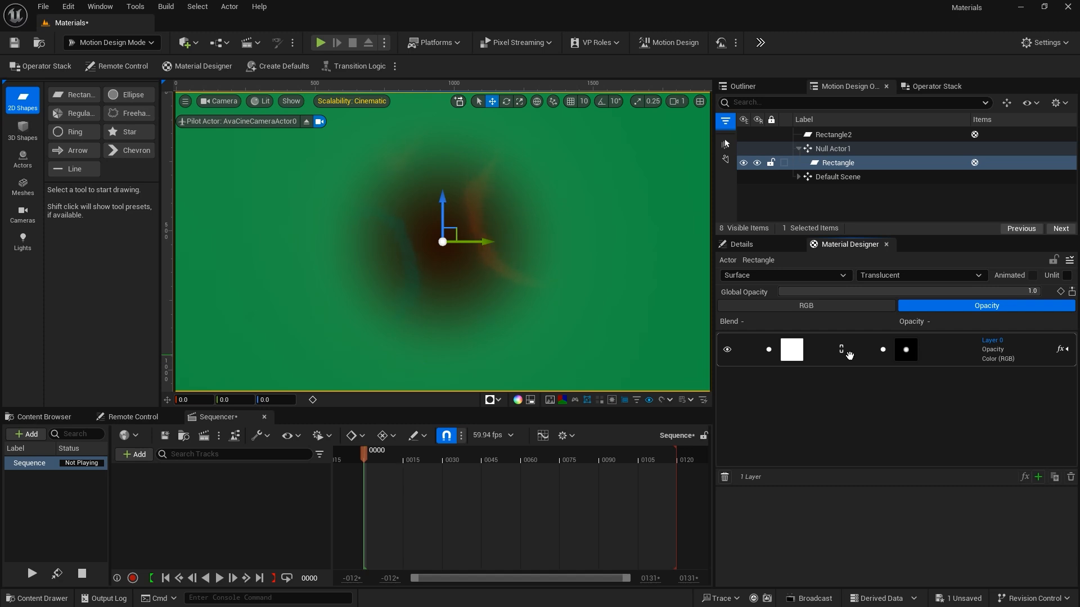
left_click(768, 349)
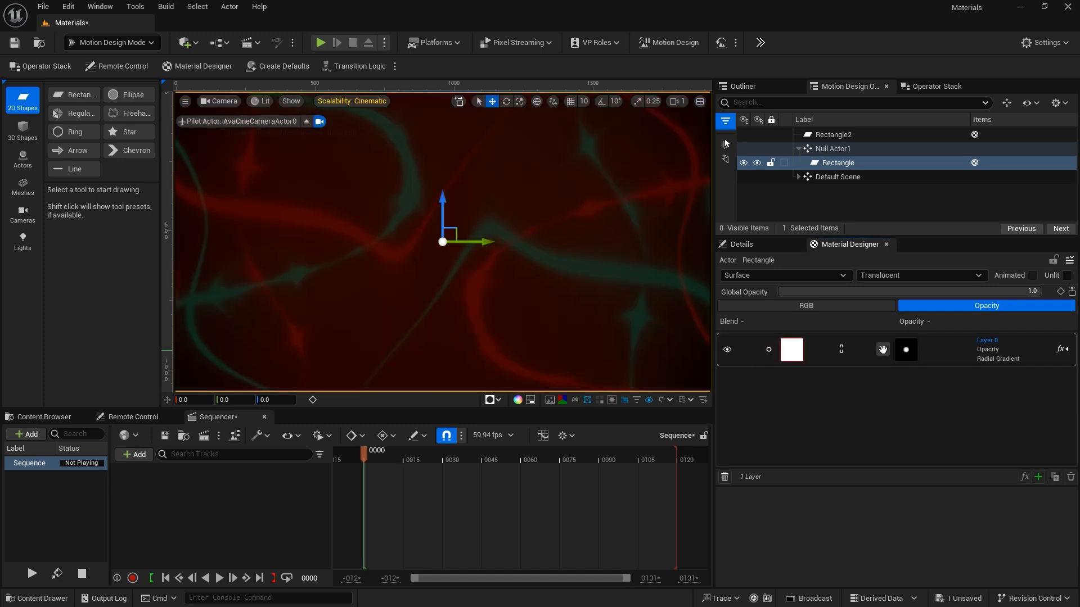
left_click(883, 349)
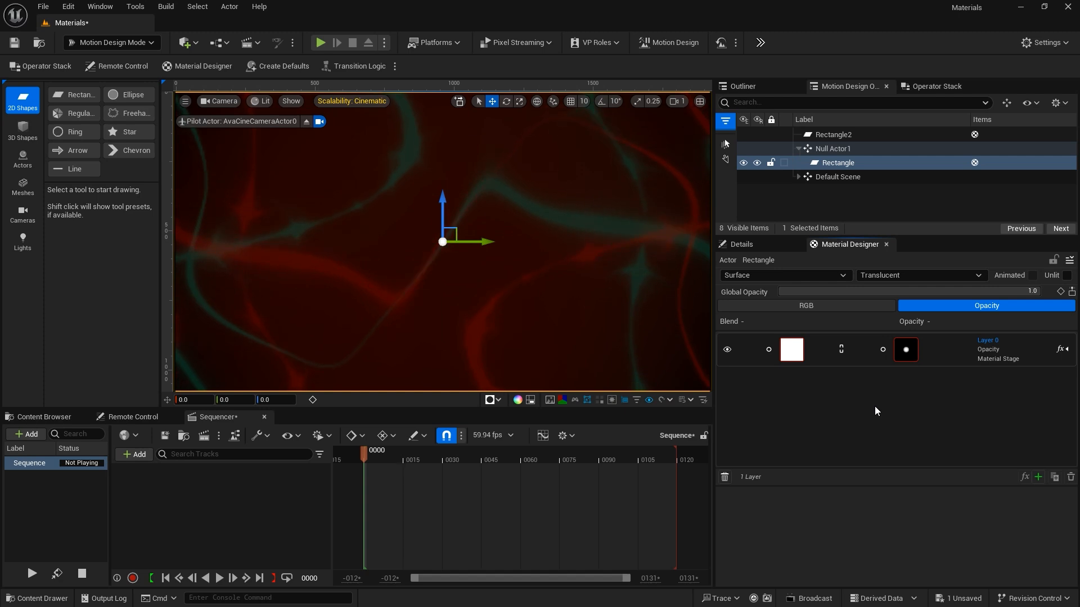
Add a Solid Color layer on top of the RGB channel's layers and set its base color to white
left_click(802, 307)
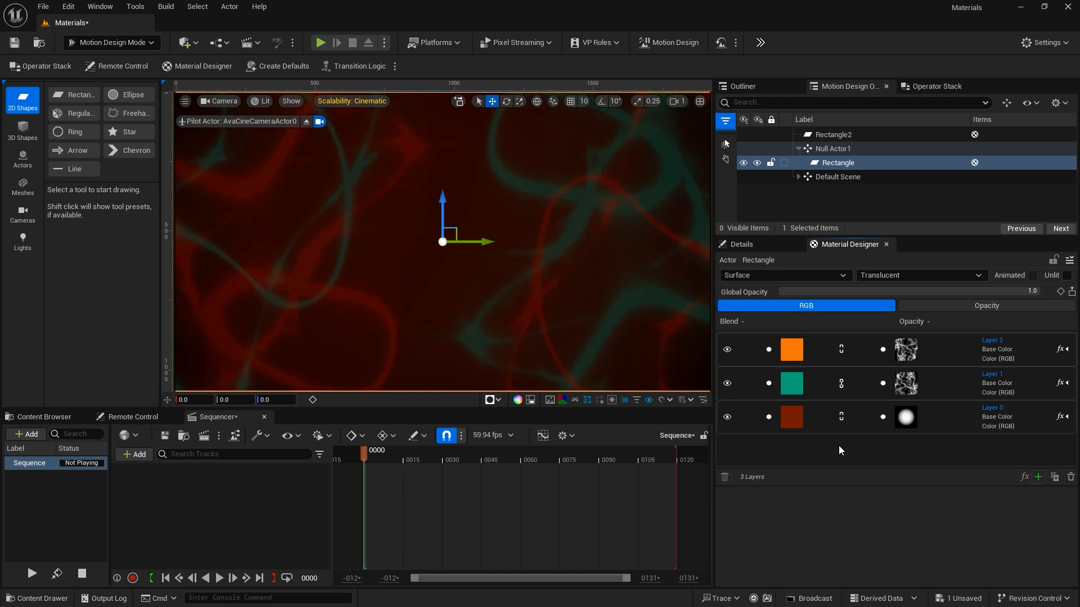
left_click(1038, 477)
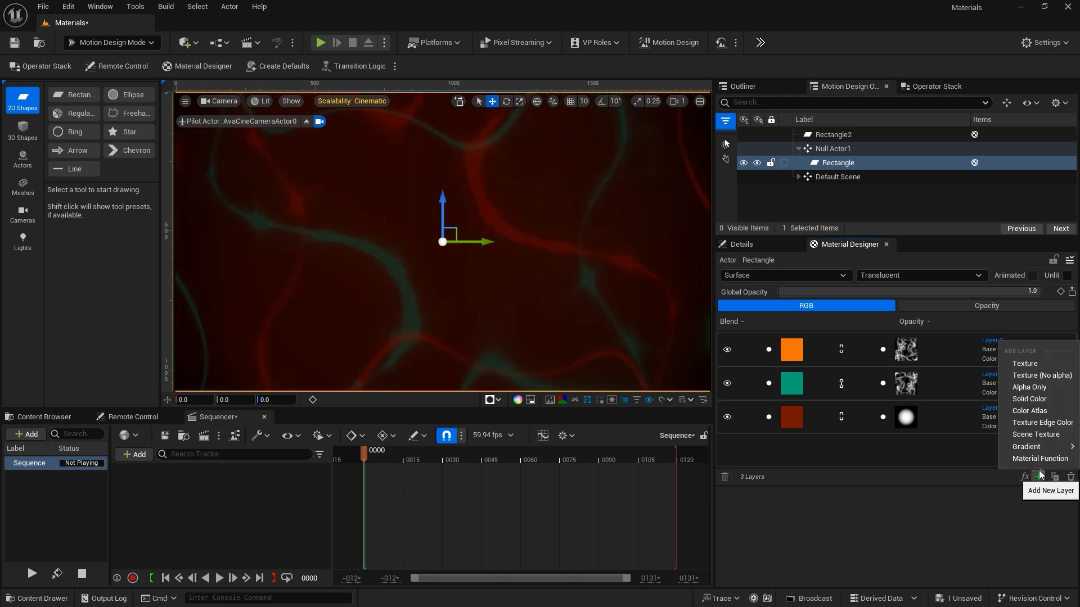
left_click(1029, 399)
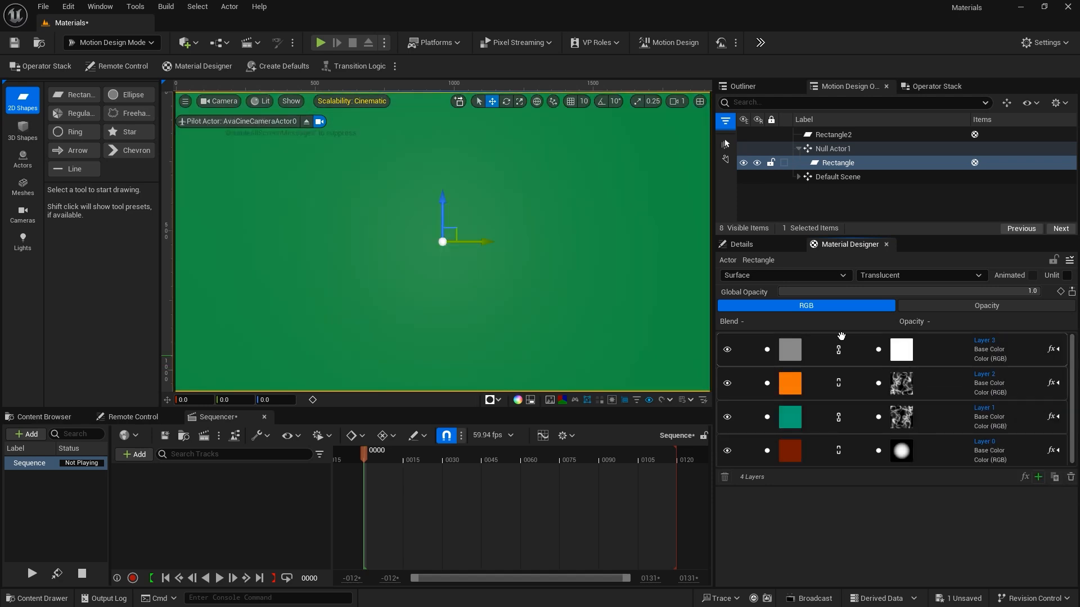
left_click(810, 347)
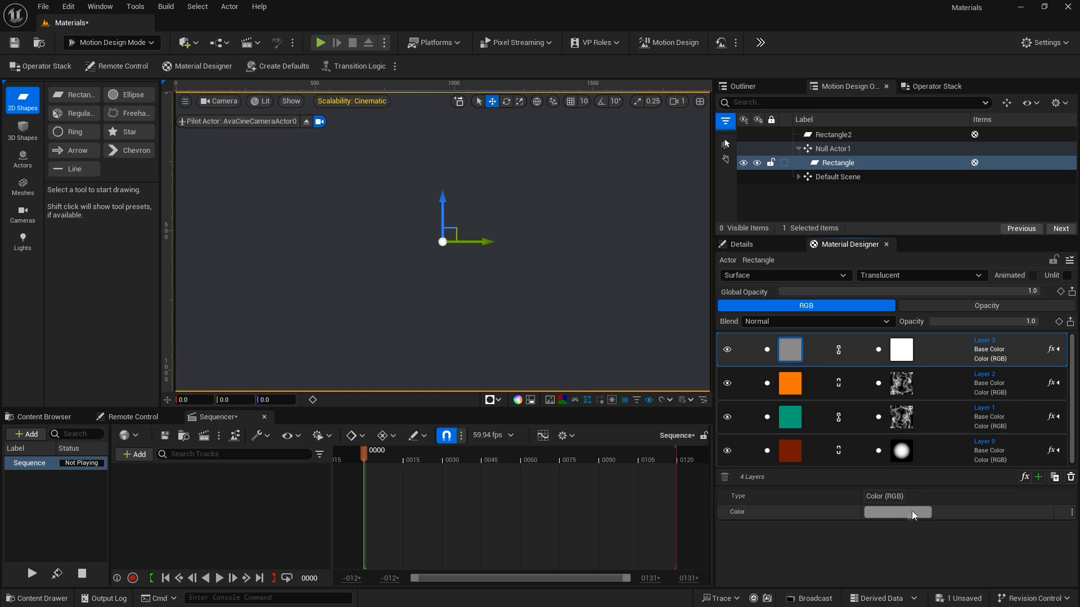
left_click(897, 513)
left_click_drag(813, 429, 812, 324)
left_click(816, 584)
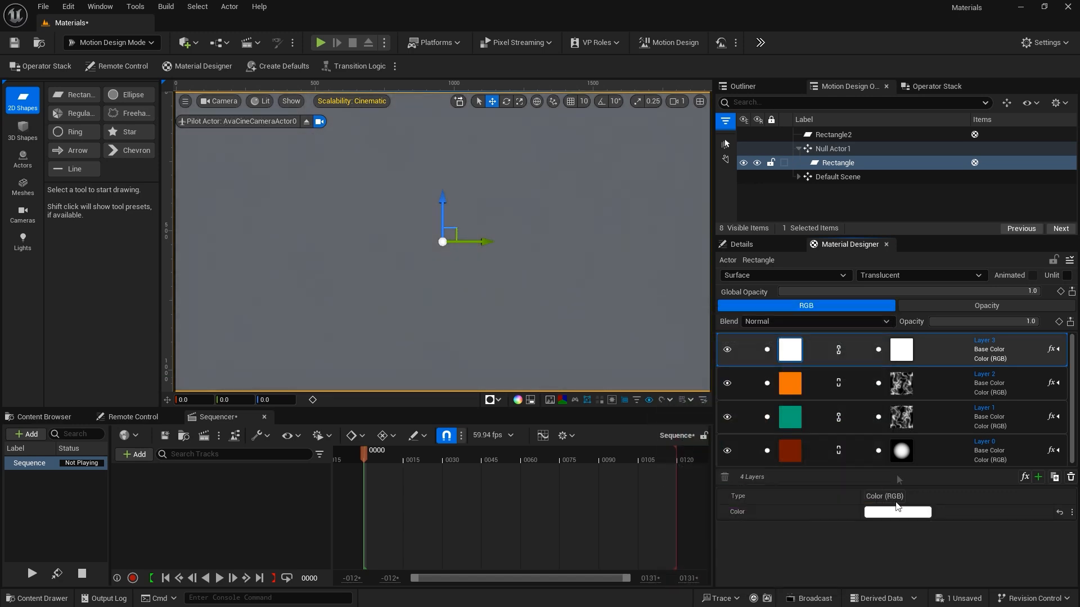
Replace the mask texture of the new top RGB layer with UE4_Logo
left_click(904, 352)
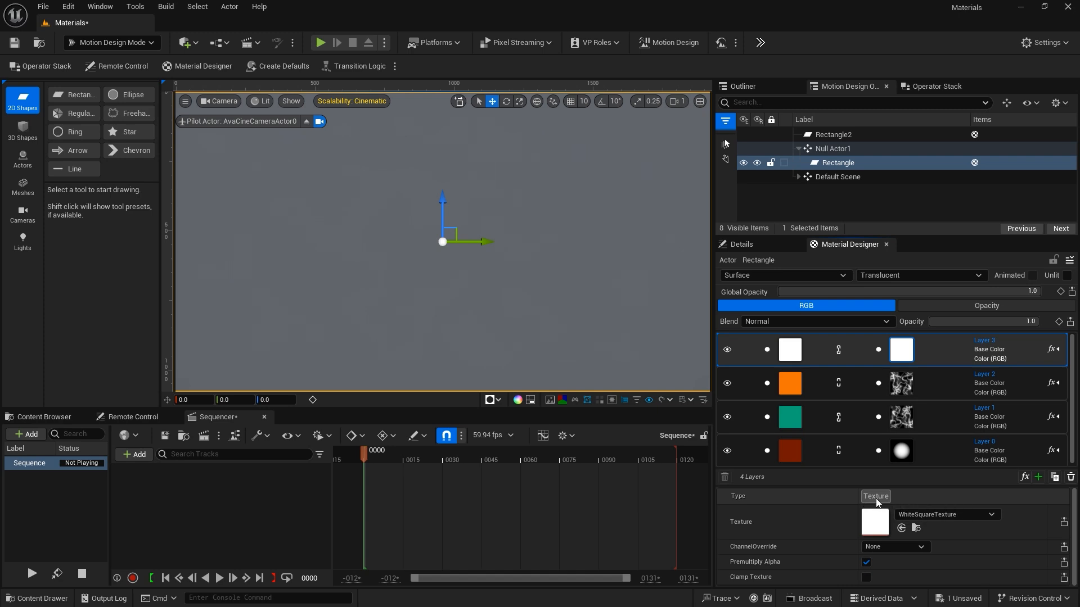
left_click(935, 514)
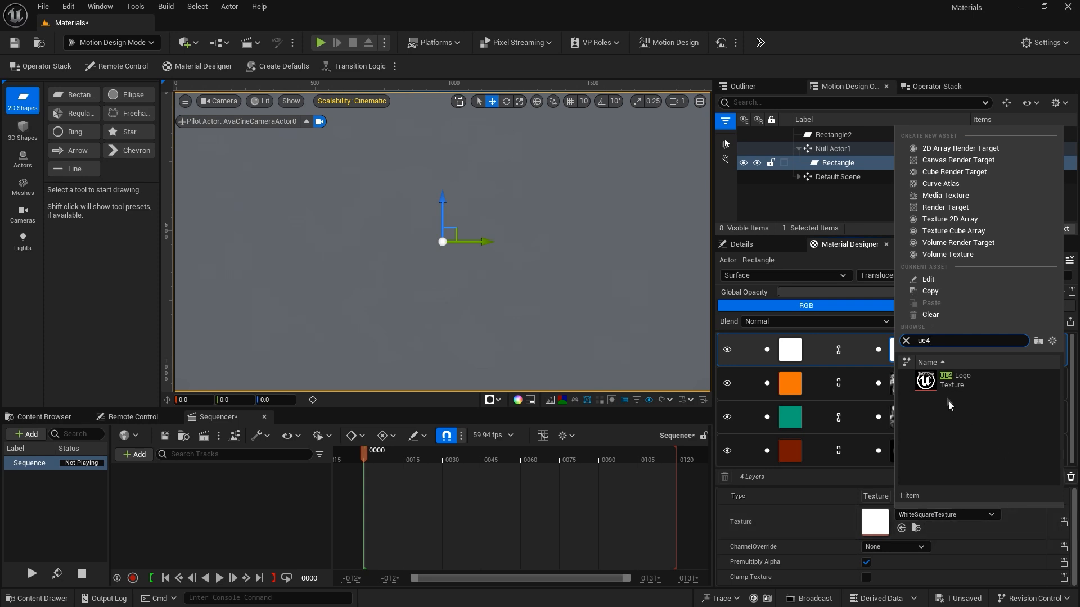
left_click(926, 382)
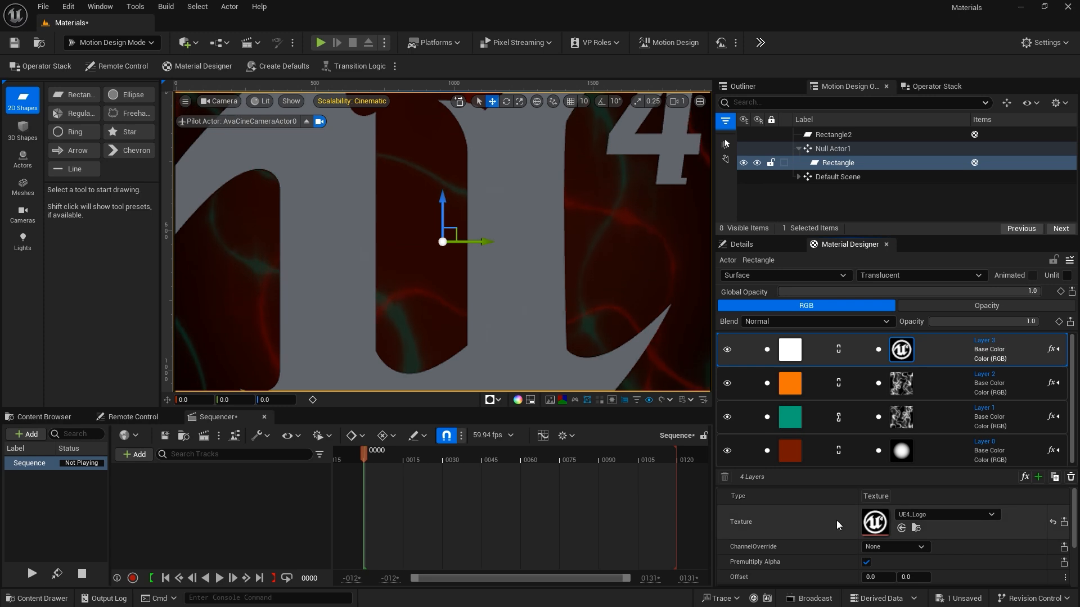
Scale the logo mask to 0.255 on both axes and enable Clamp Texture so that it does not repeat
scroll(836, 521, "down", 1)
scroll(835, 521, "down", 2)
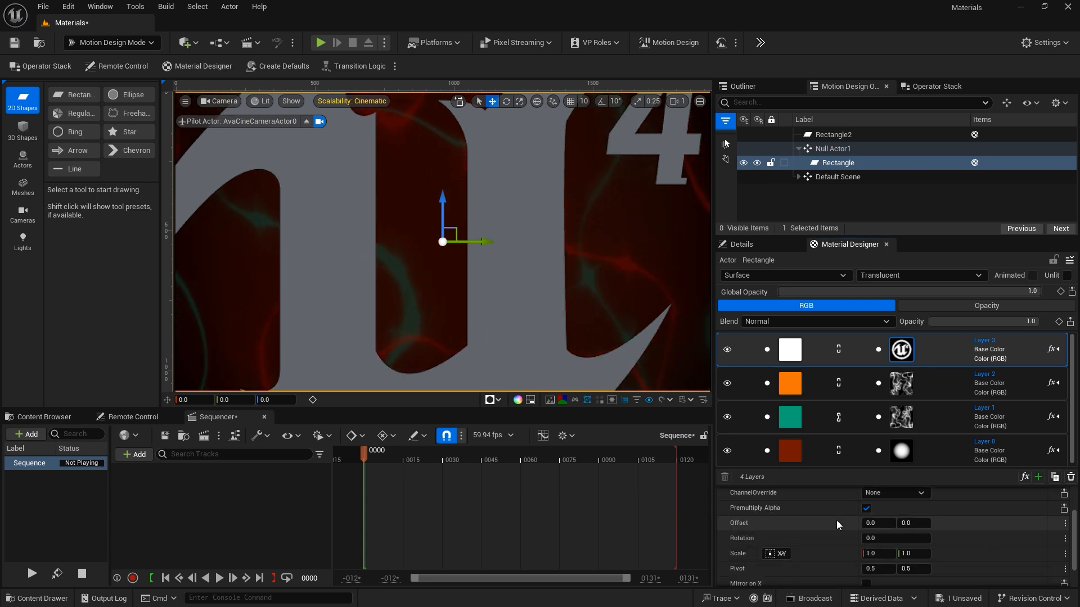
left_click_drag(914, 554, 839, 554)
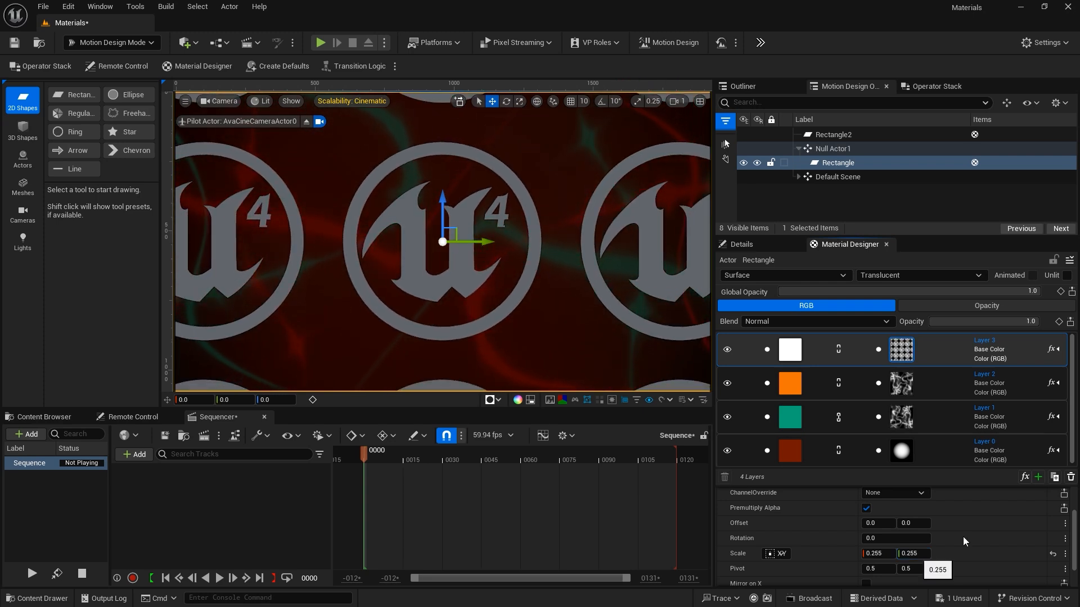
scroll(964, 535, "down", 1)
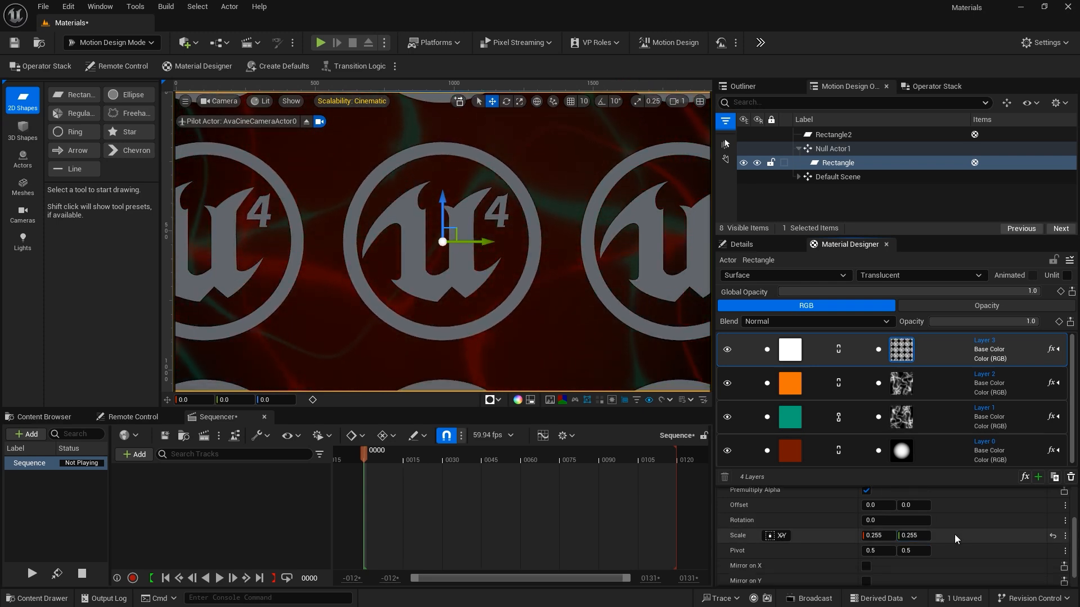
scroll(953, 541, "down", 1)
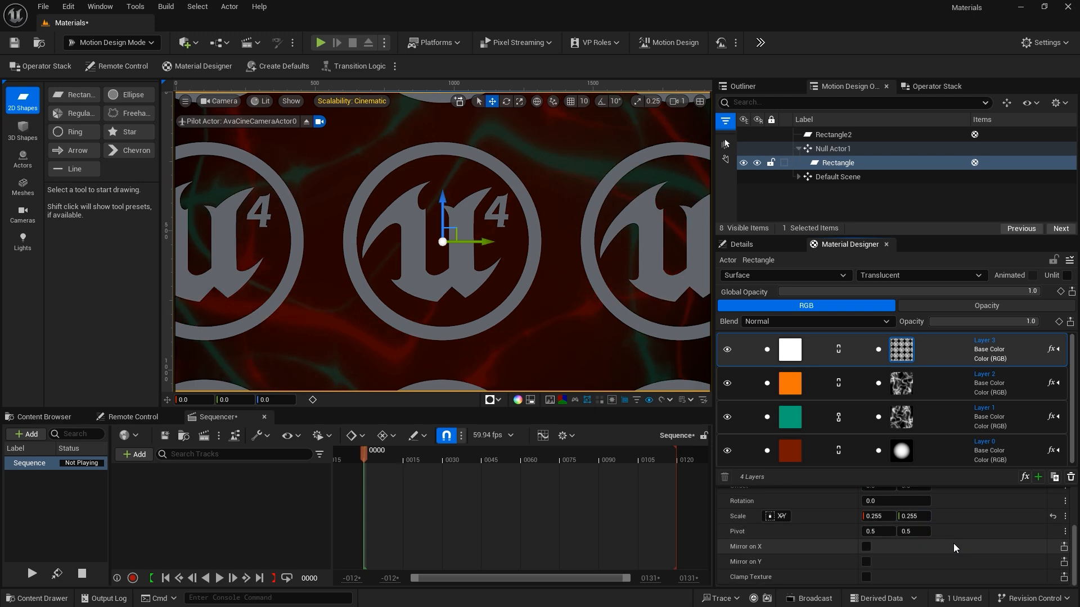
left_click(866, 577)
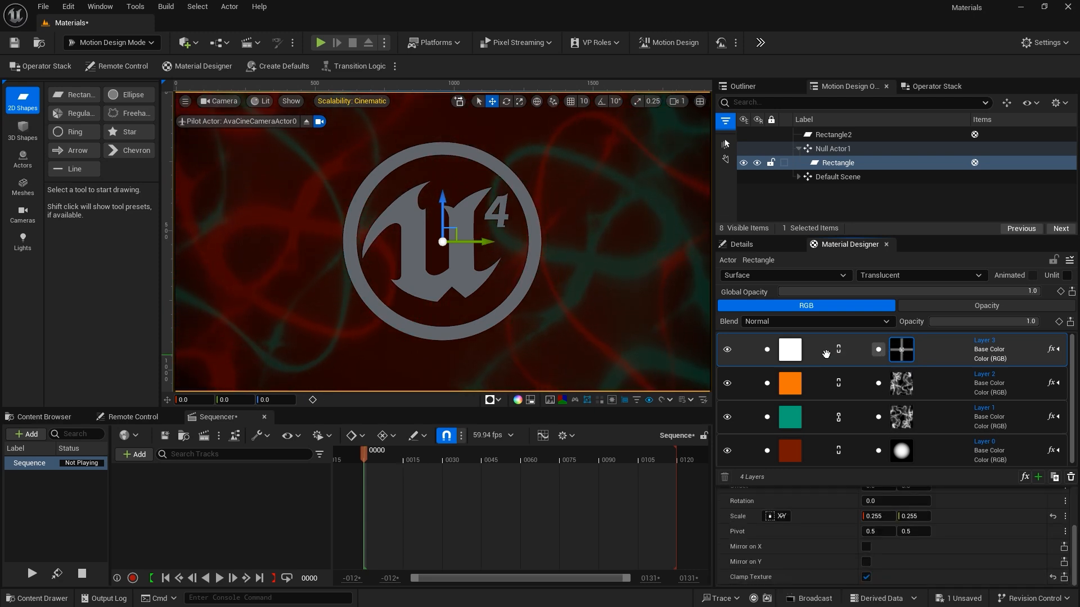
Change the logo layer's base color to red and delete that layer from the RGB channel
left_click(789, 350)
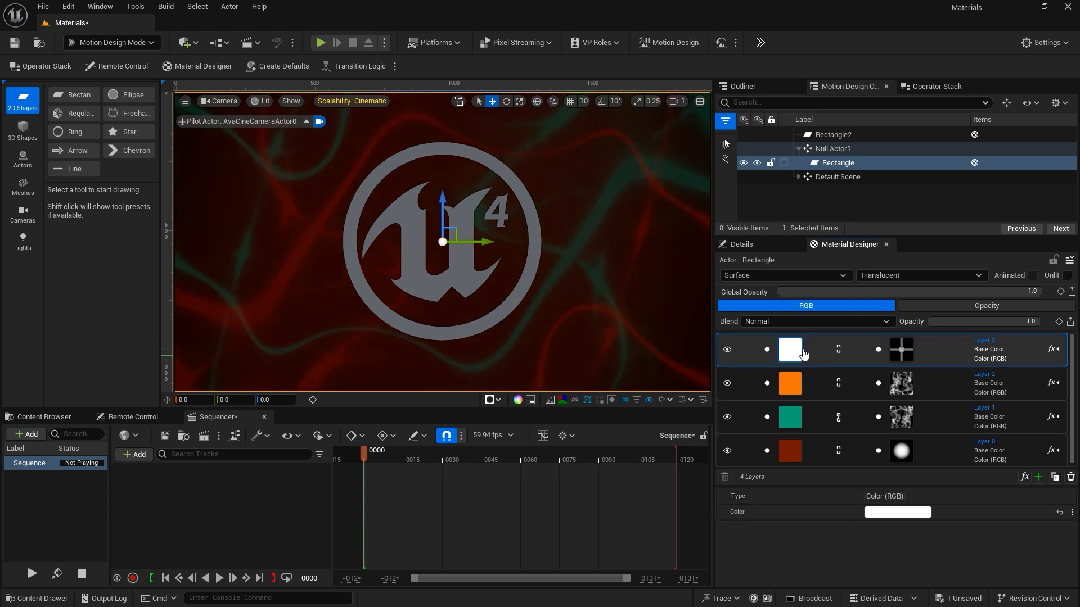
left_click(897, 512)
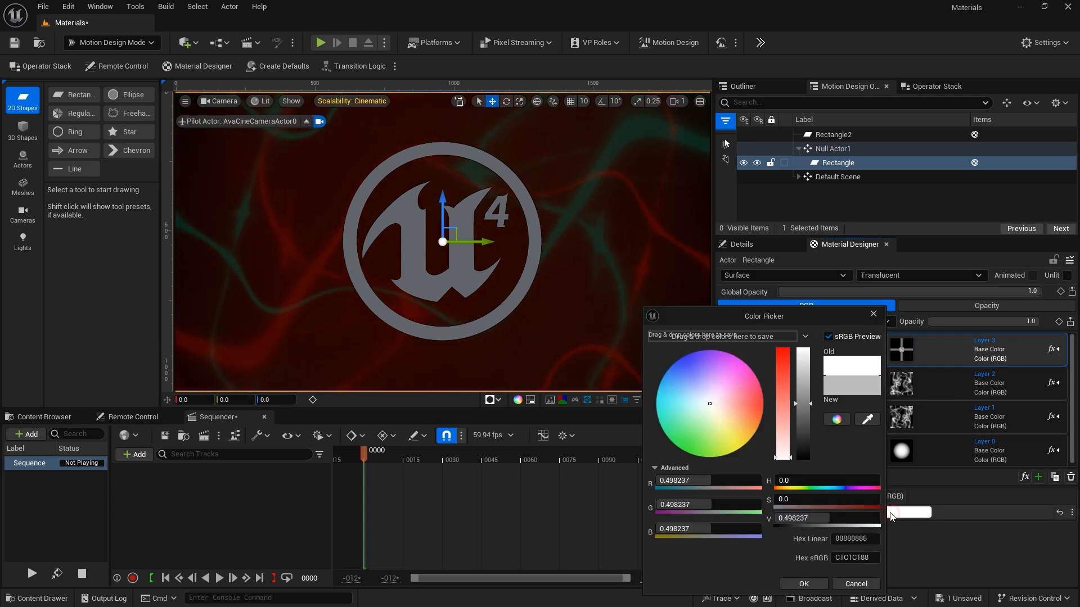
left_click_drag(743, 400, 781, 403)
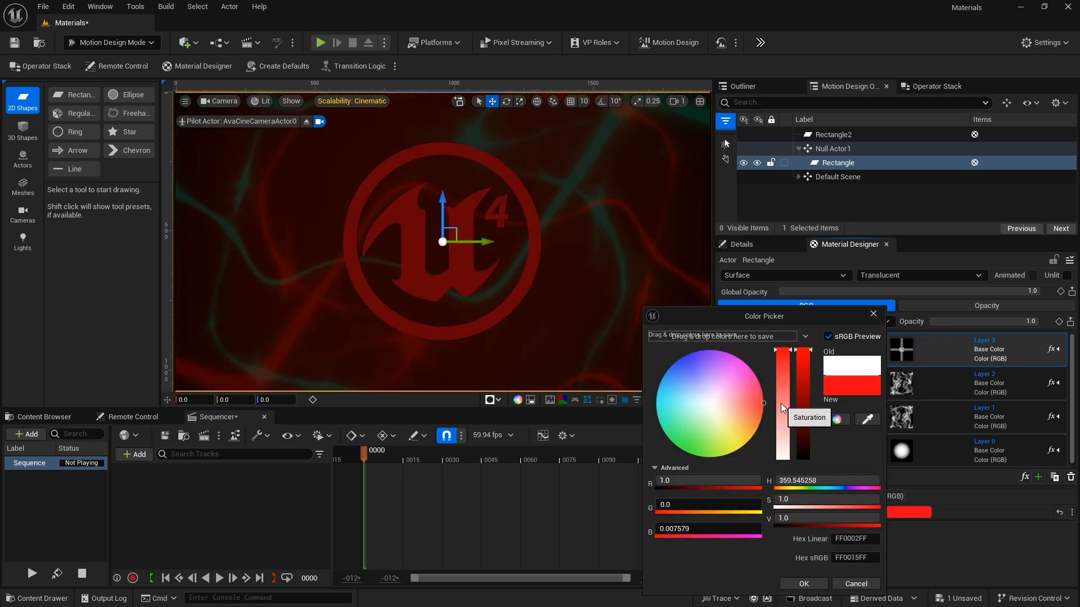
left_click(803, 583)
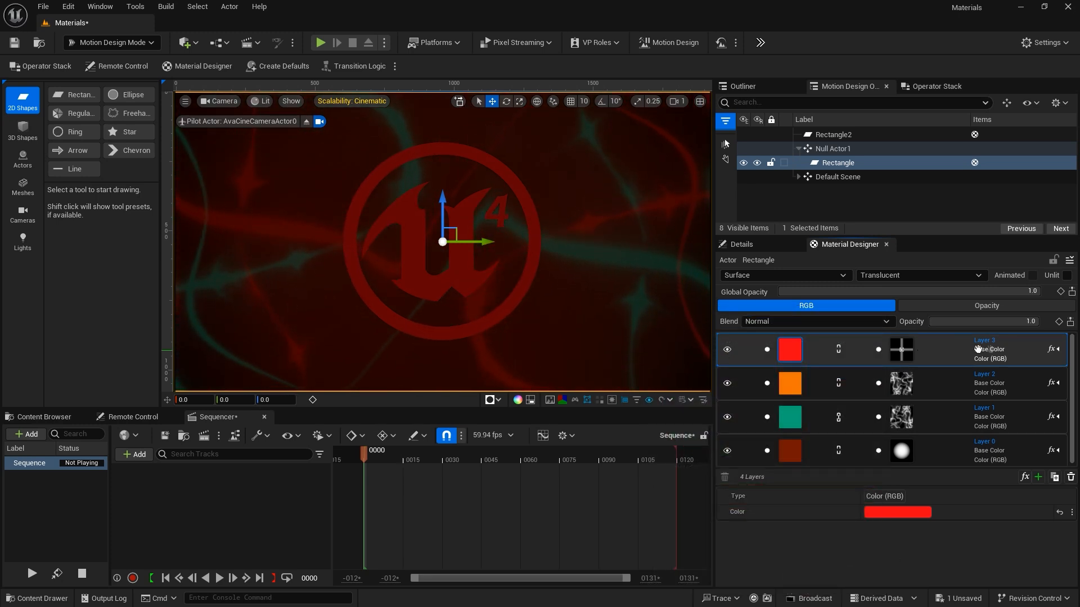
left_click(1070, 477)
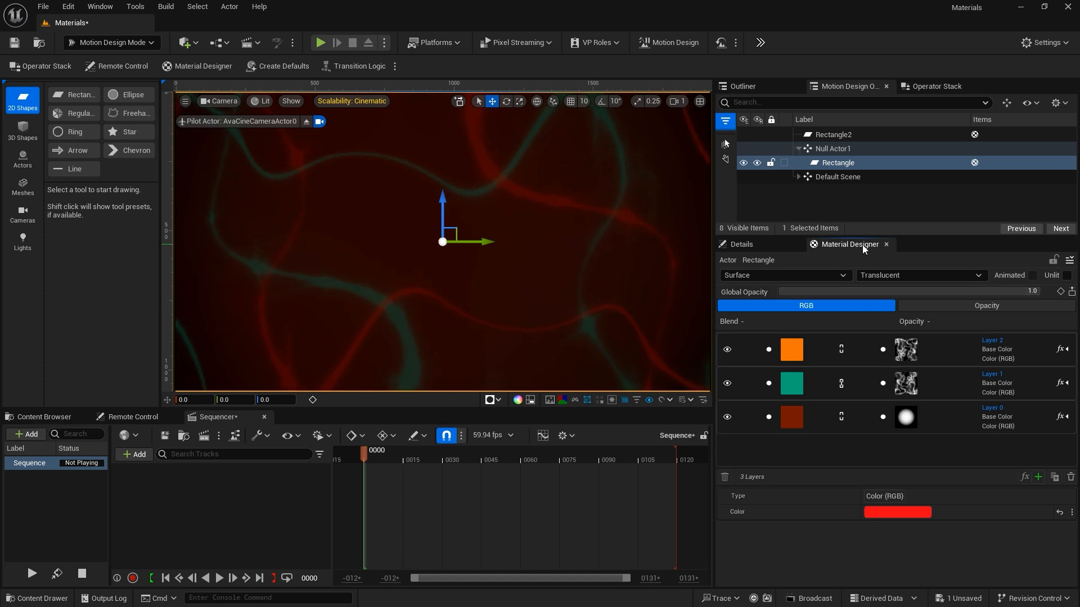
Start exporting the Rectangle's material as a Material Designer Instance and create a folder named MyMaterials2 under Content for it
left_click(1069, 261)
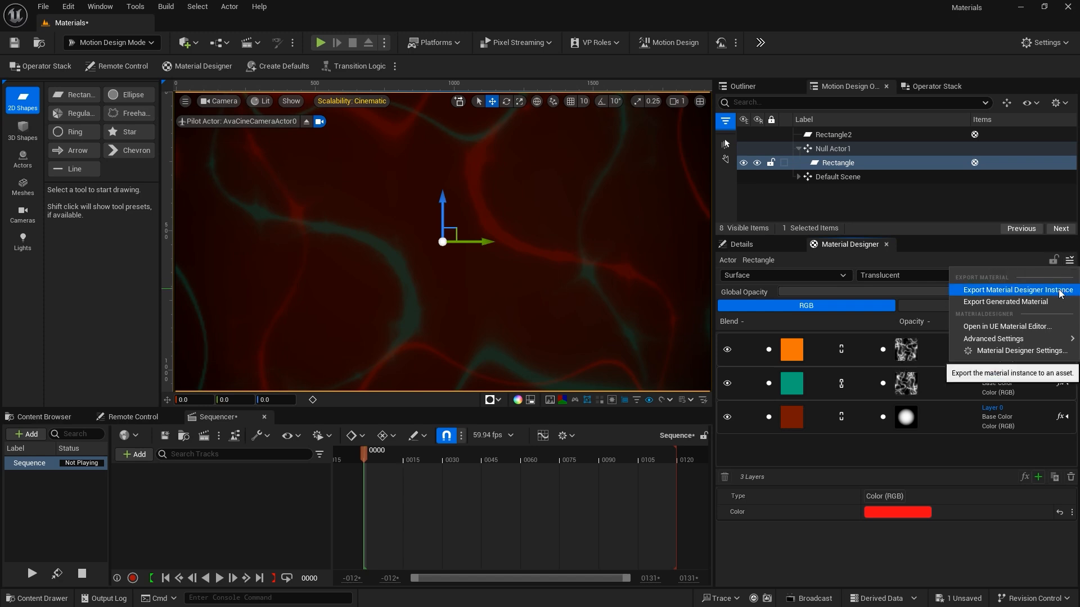
left_click(1006, 290)
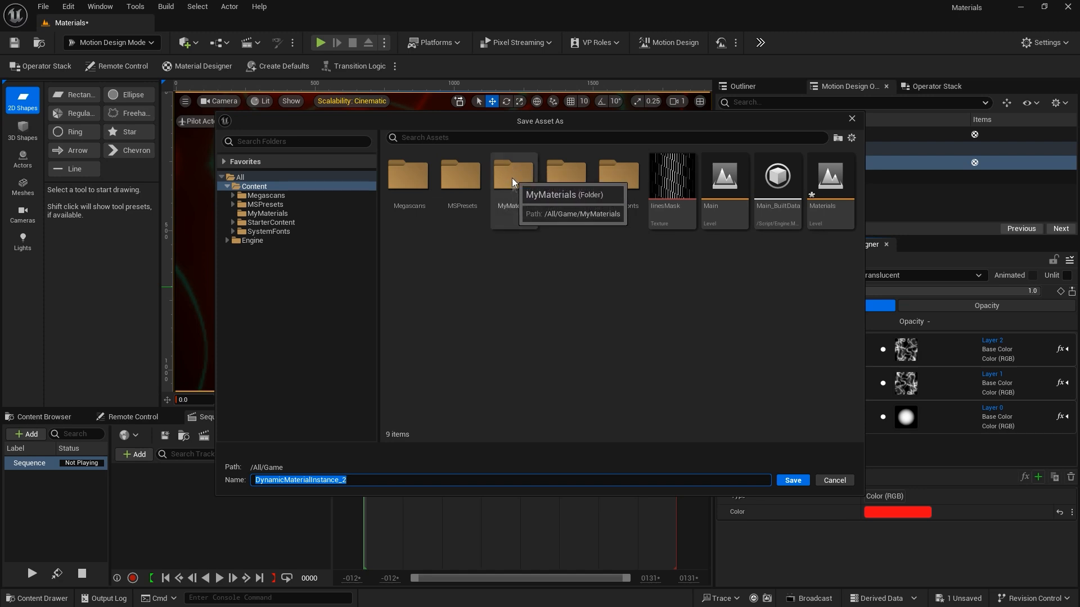
right_click(490, 329)
right_click(470, 265)
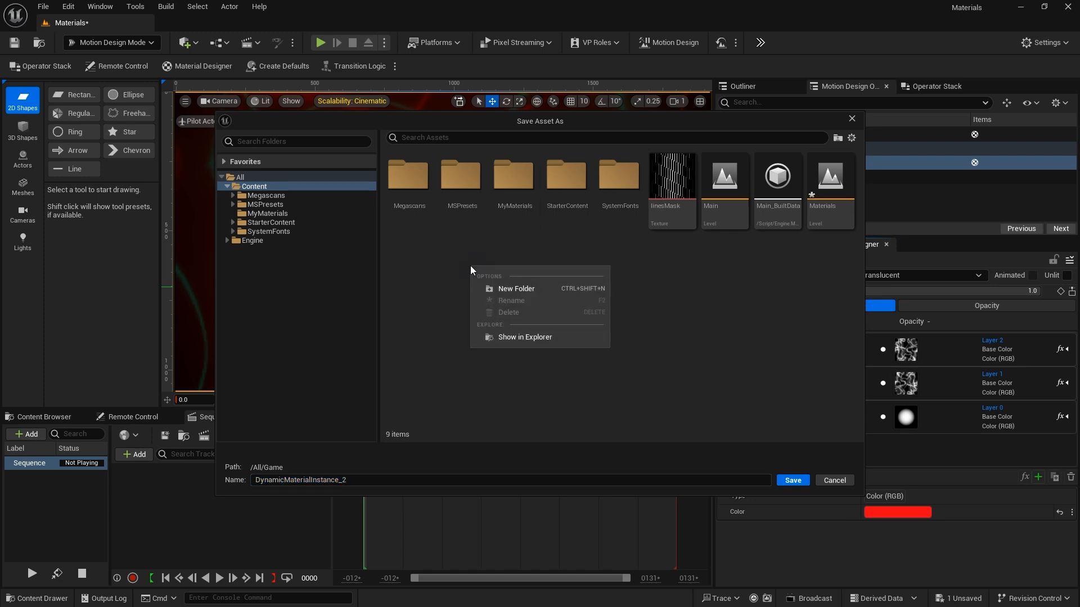
left_click(514, 289)
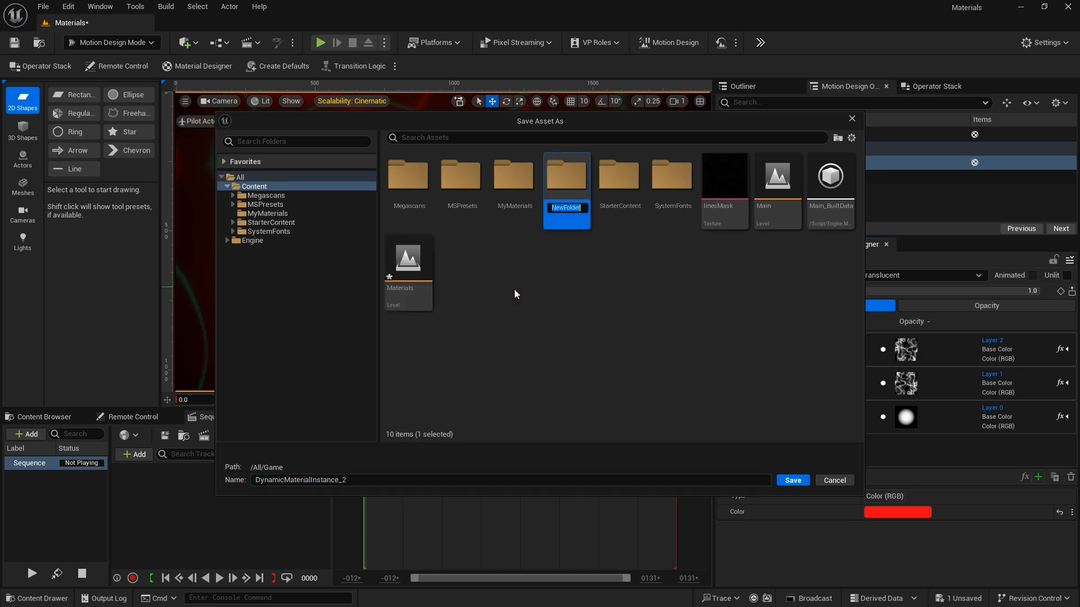
type("MyMat")
key("ctrl+a")
type("Materials")
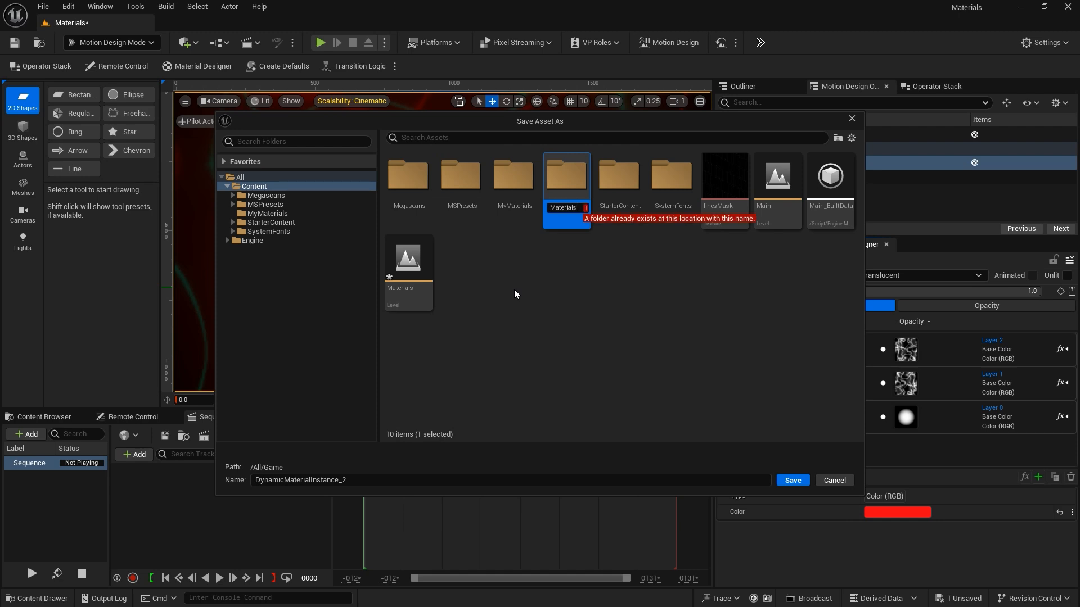
type("2")
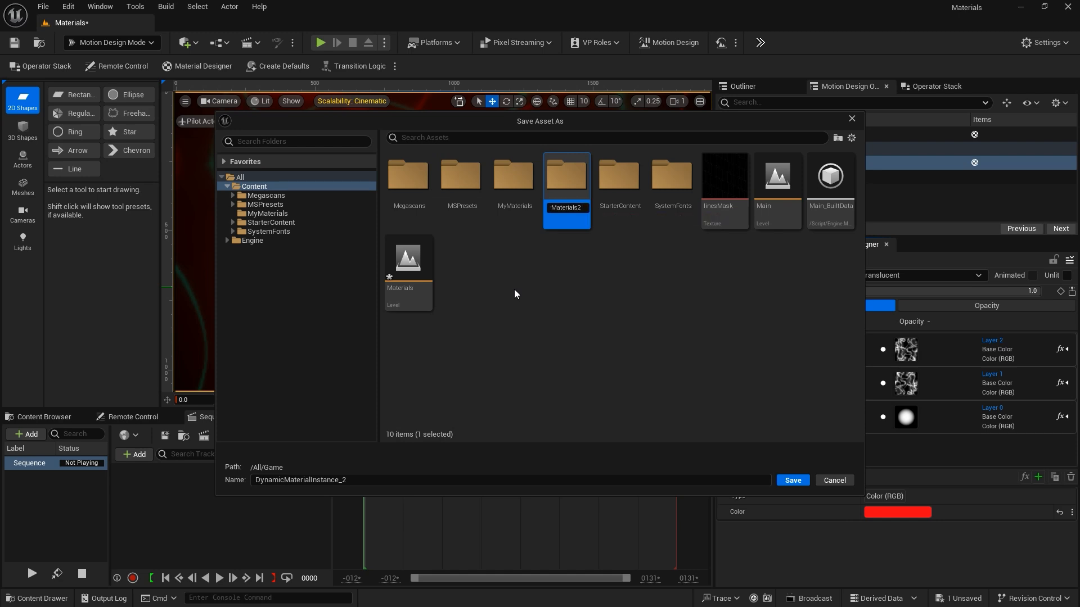
key("Return")
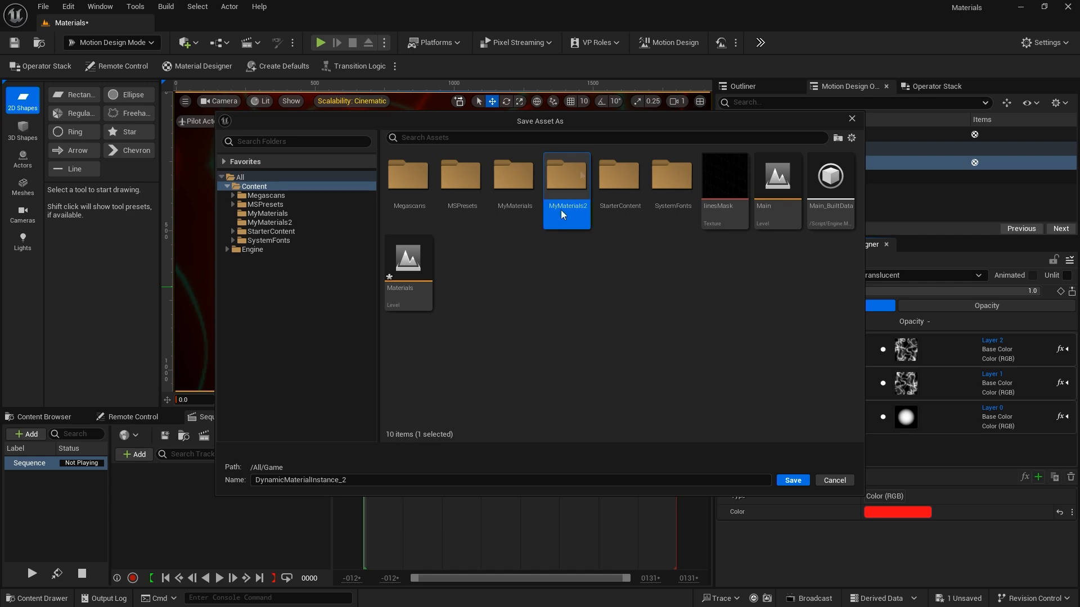
Save the exported material instance as Material_Swirly in the MyMaterials2 folder
double_click(573, 175)
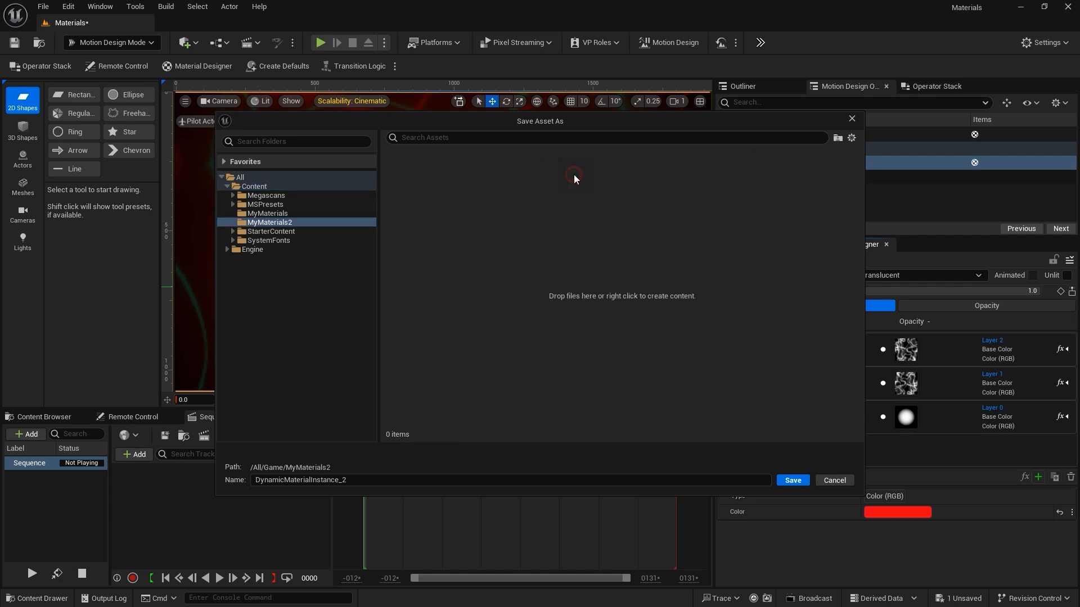
left_click(359, 480)
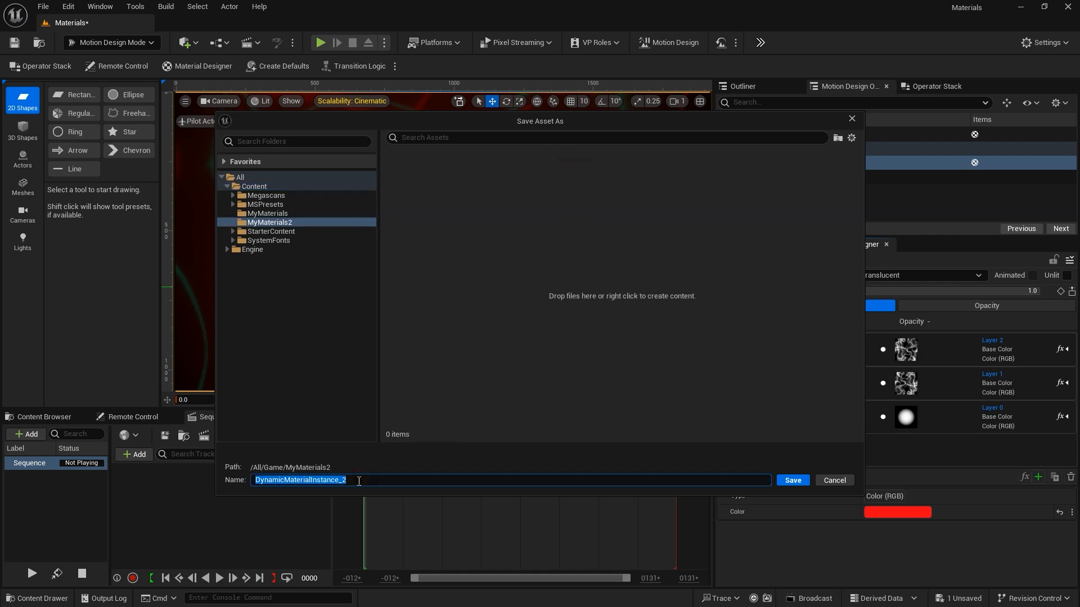
type("Material_Swirly")
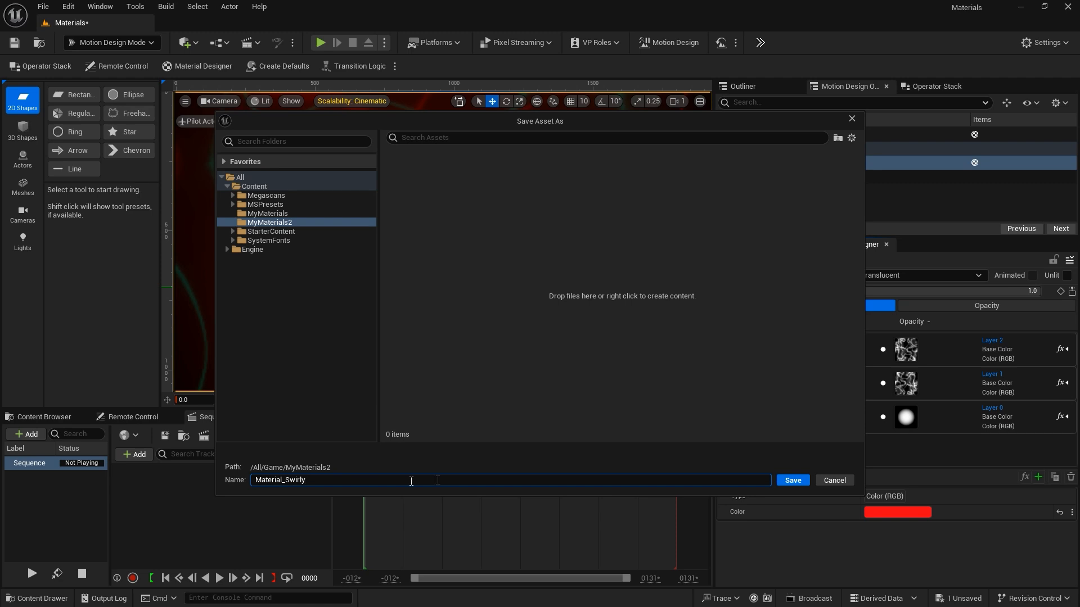
left_click(791, 481)
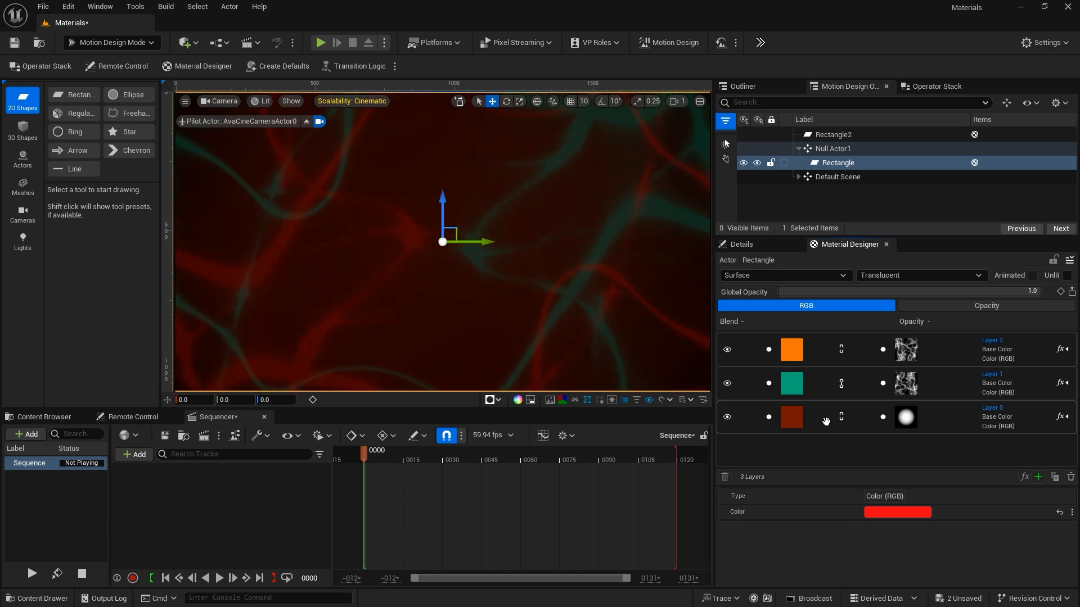
Hide the Rectangle actor under Null Actor1 and delete the green Rectangle2 from the scene
key("Escape")
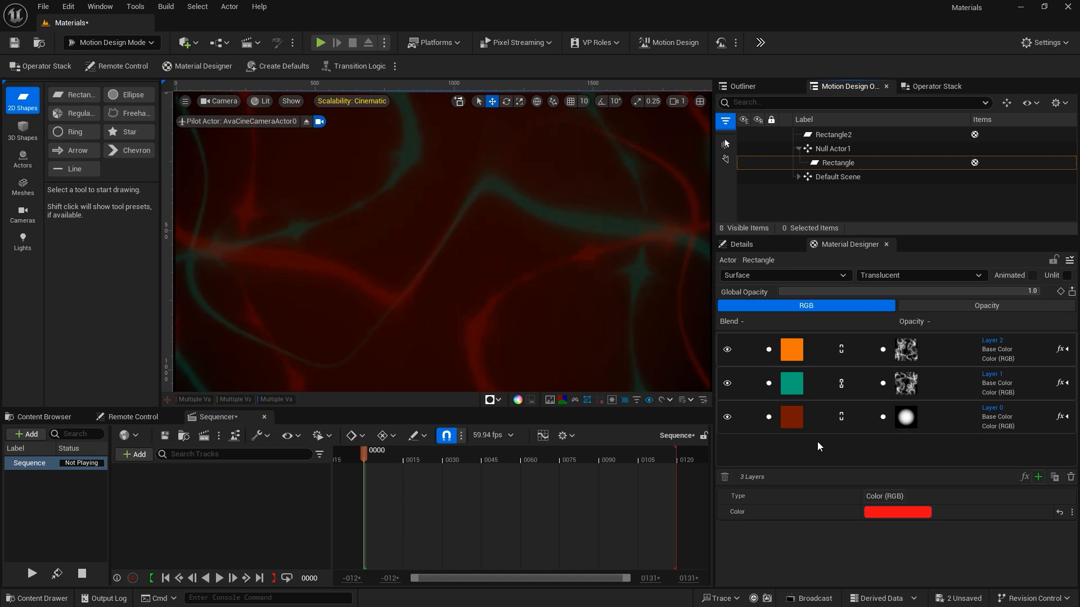
left_click(758, 163)
left_click(818, 136)
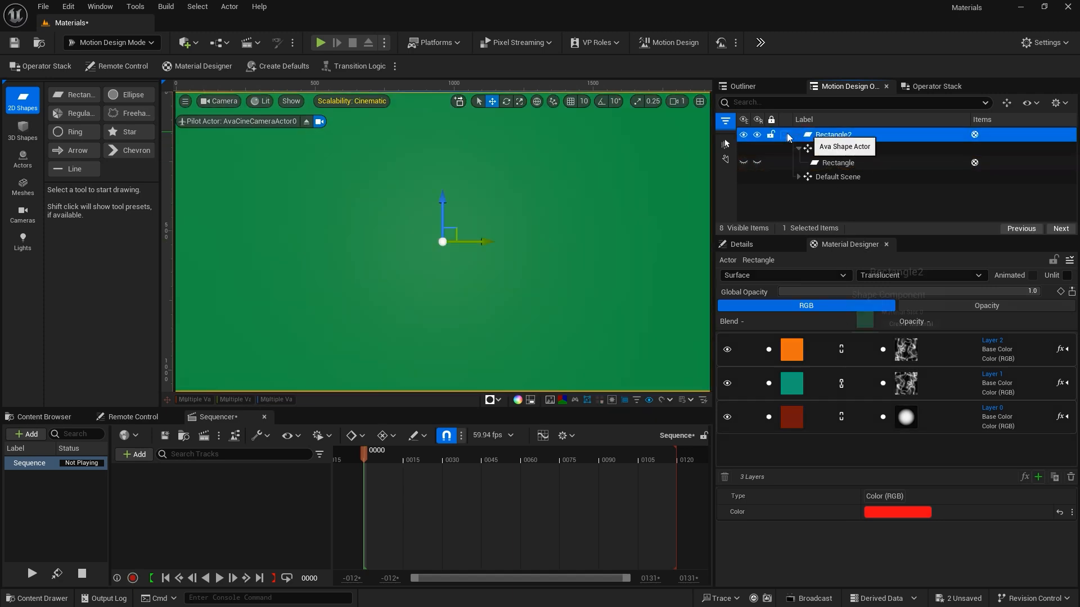
key("Delete")
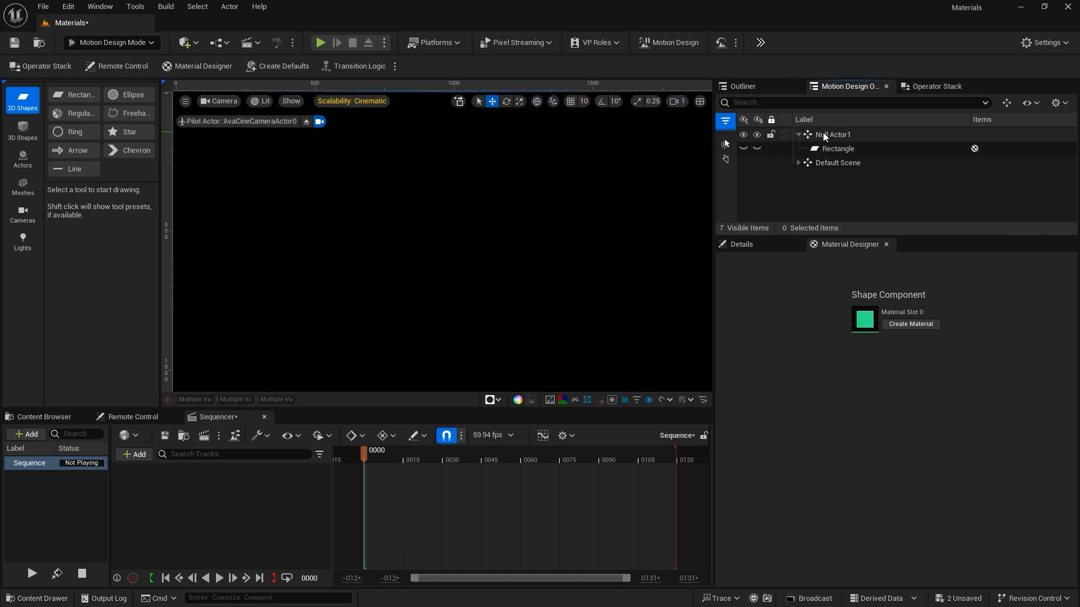
Add a new default rectangle to the scene and set its mesh size to 1210 by 800
double_click(79, 94)
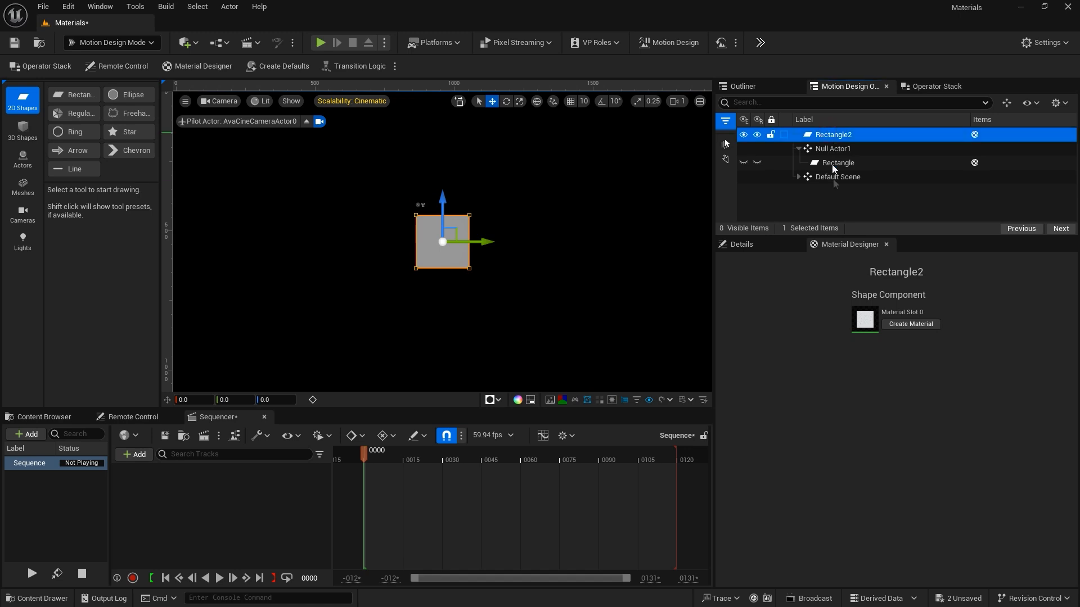
left_click(751, 244)
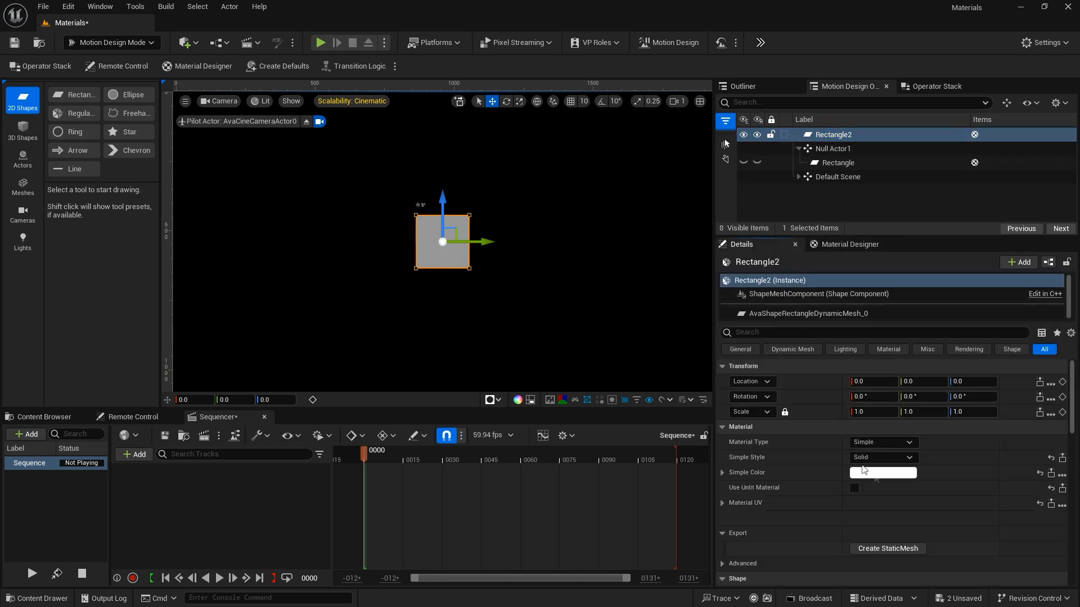
scroll(898, 487, "down", 5)
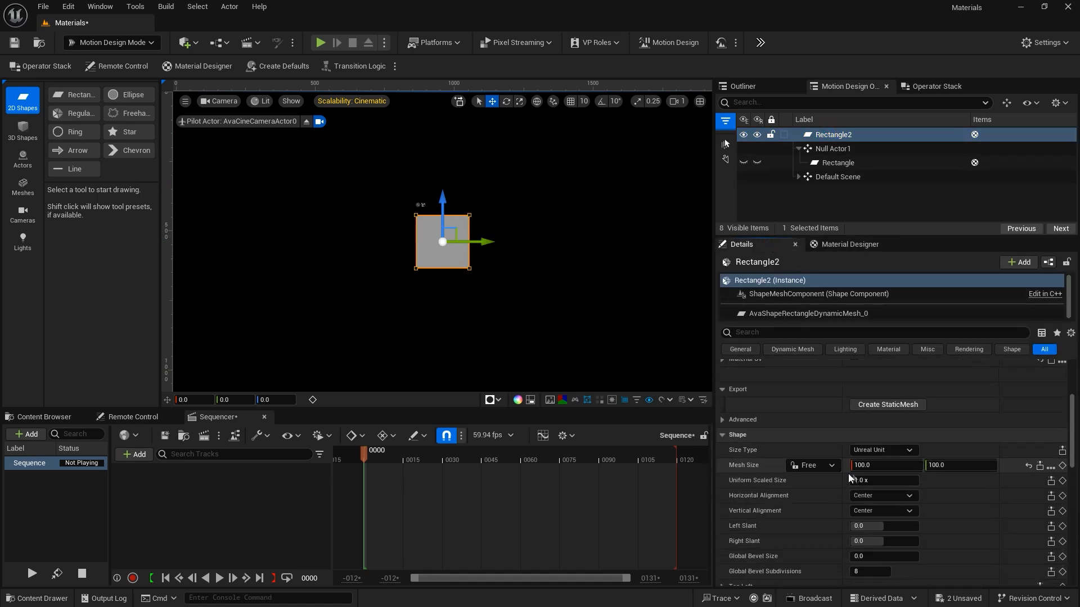
left_click(877, 467)
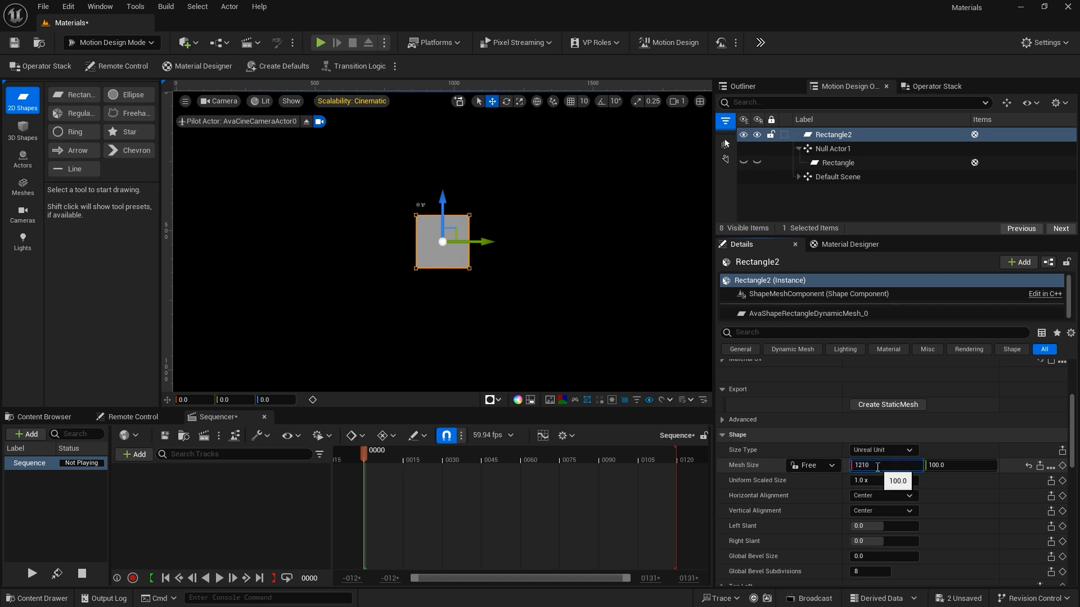
type("1210")
key("Tab")
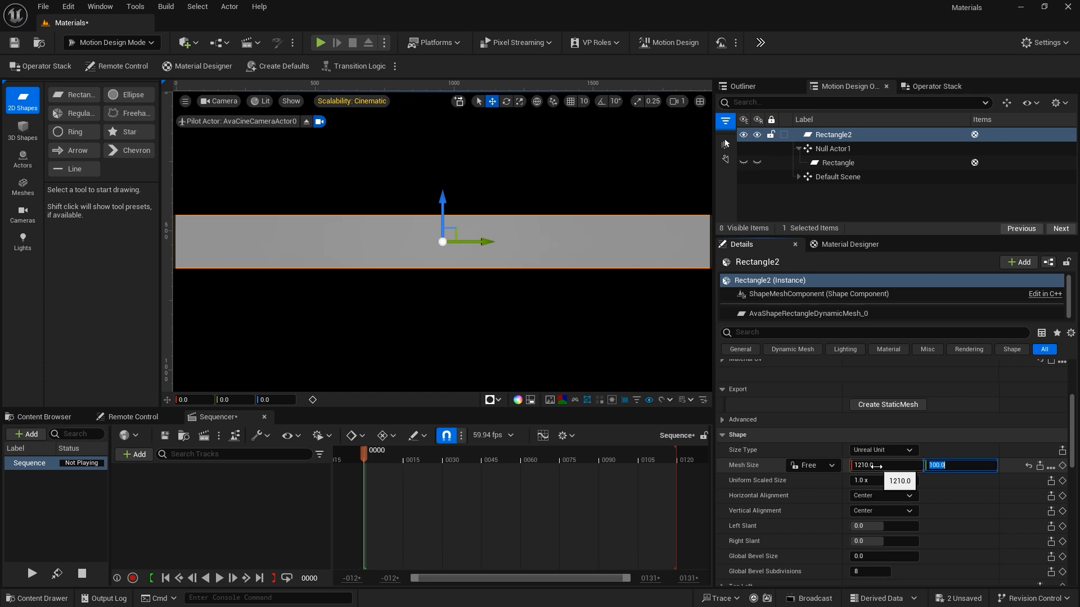
key("Tab")
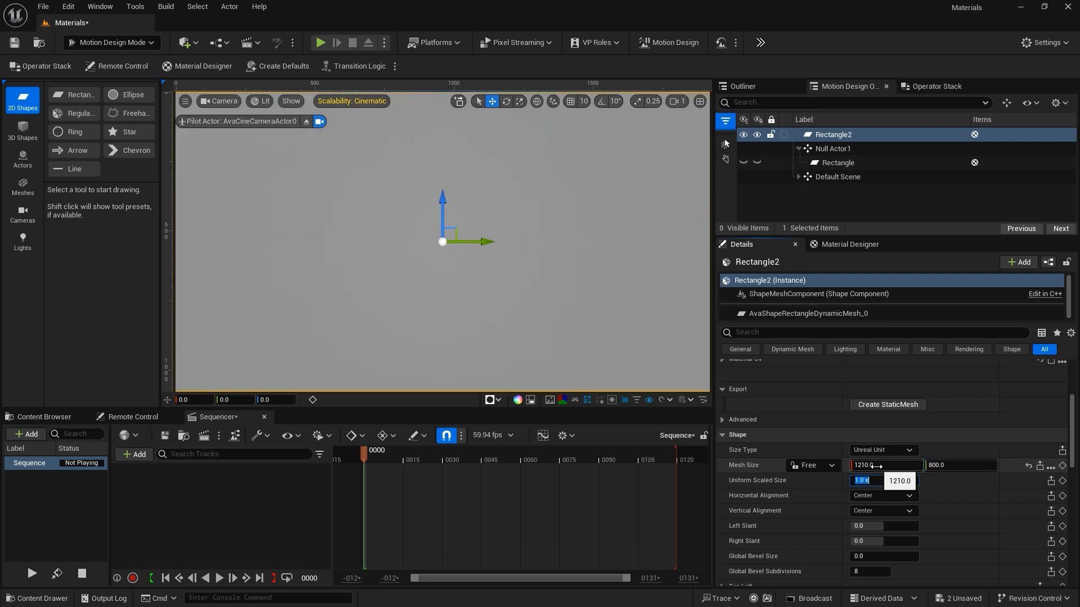
left_click(890, 467)
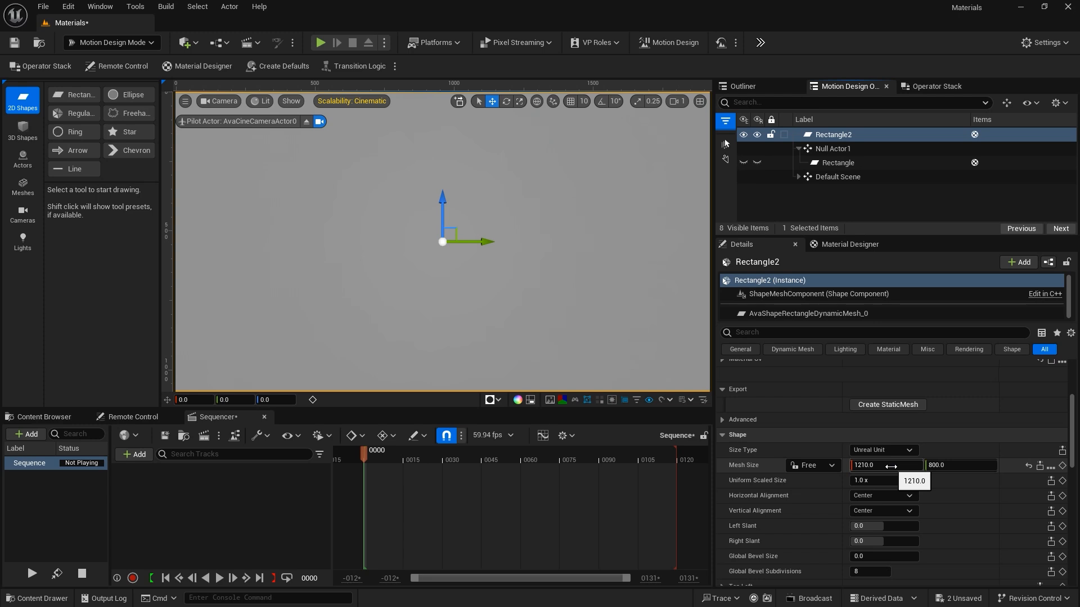
Add a Bend modifier to the new Rectangle2 and dock the Operator Stack alongside Details and Material Designer
left_click(833, 135)
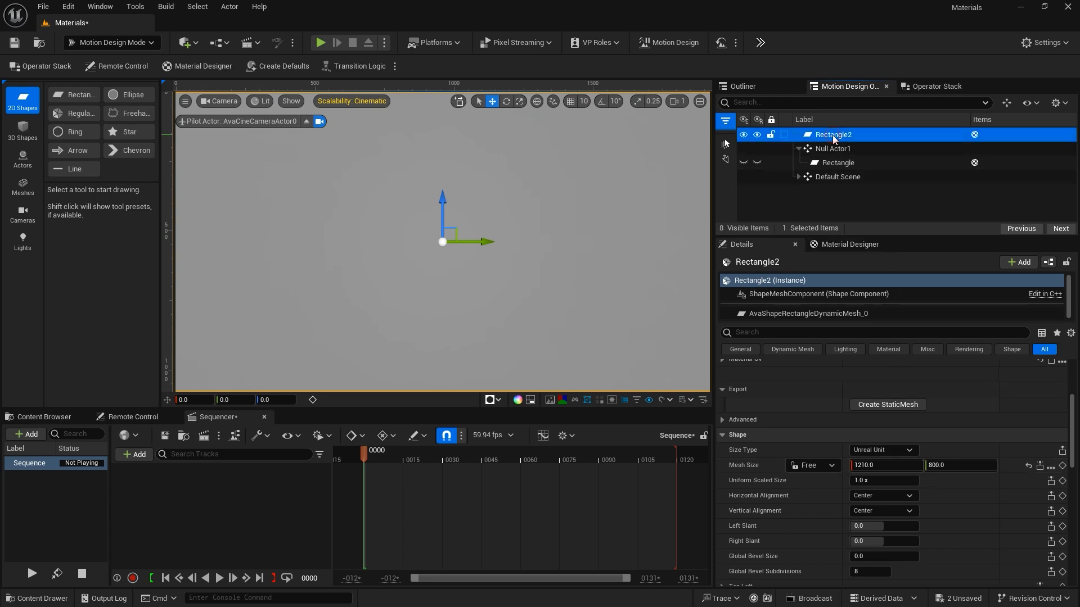
left_click(932, 86)
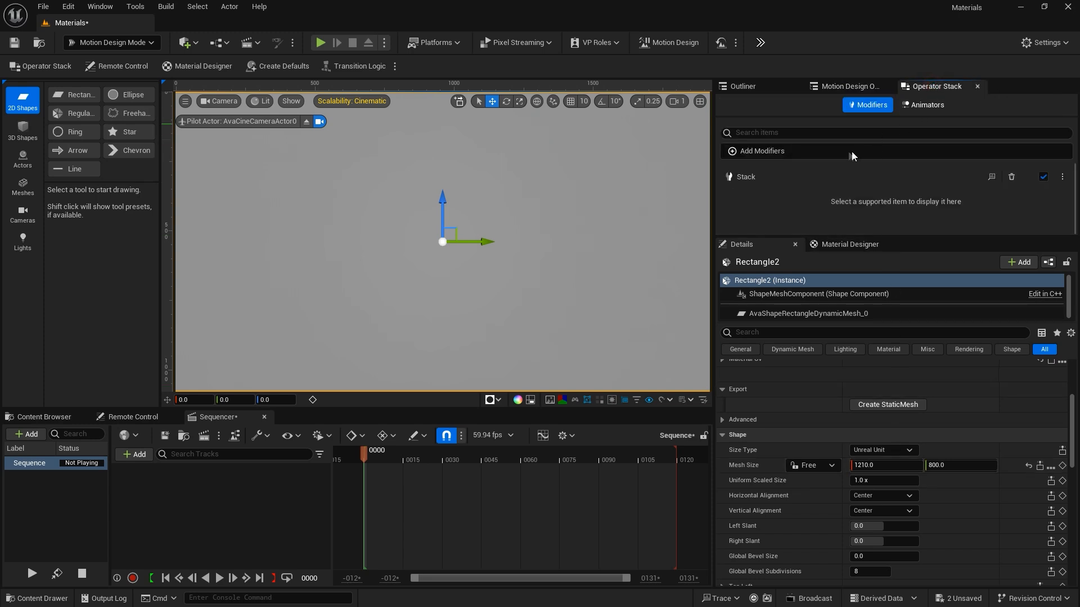
left_click(821, 150)
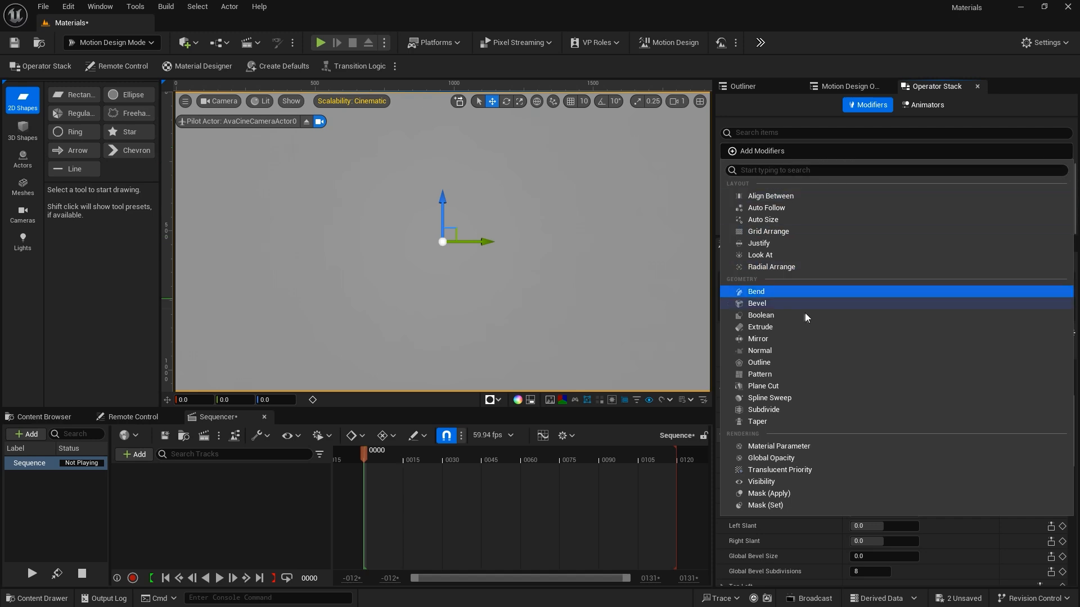
left_click(775, 291)
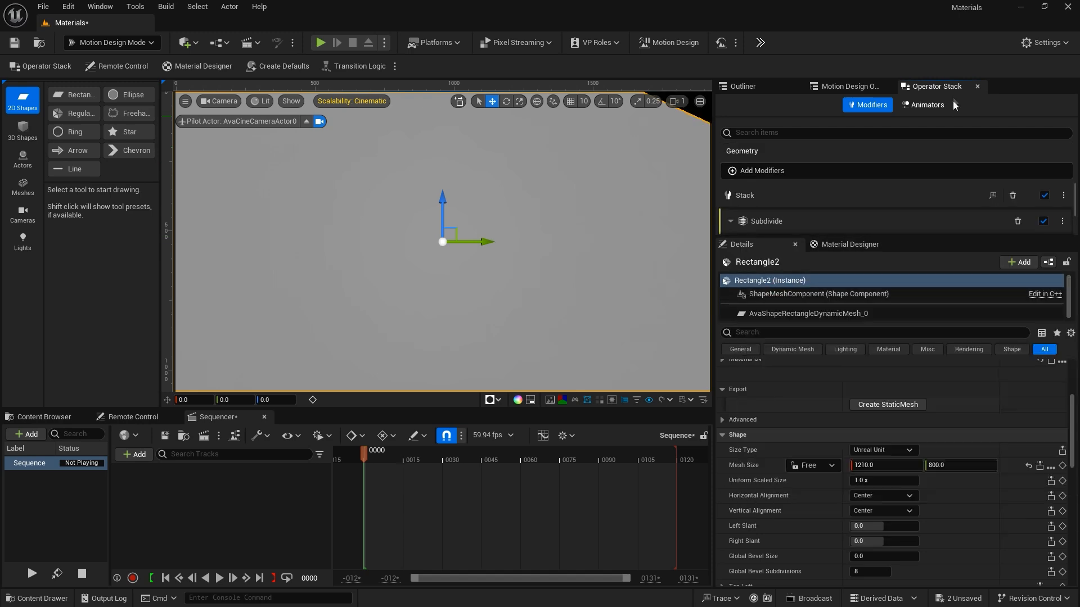
left_click_drag(947, 133, 936, 244)
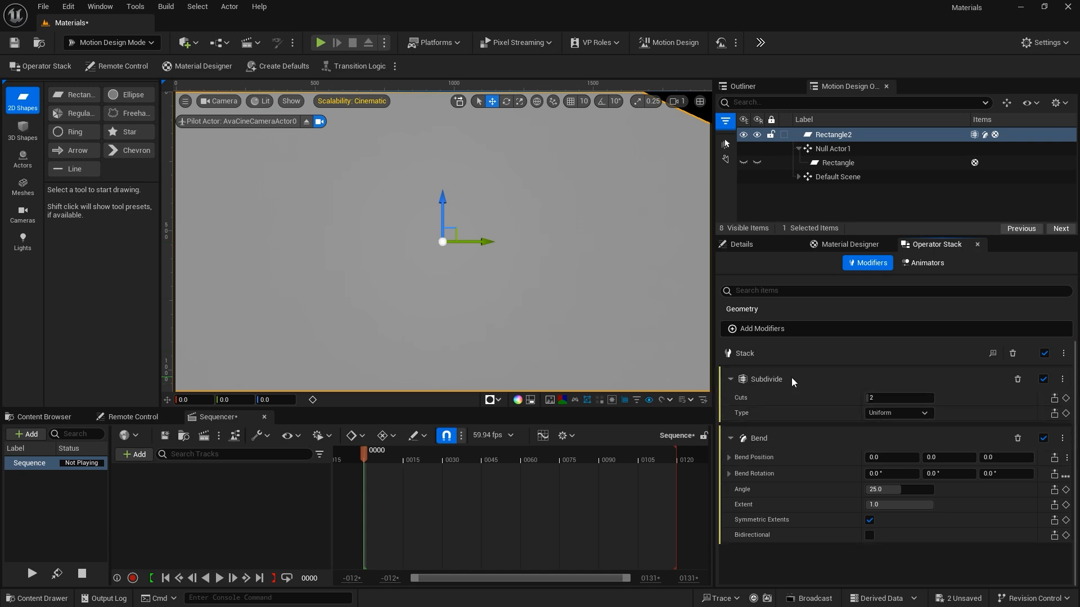
Set Rectangle2's Subdivide cuts to 15 and its Bend to 90° Z rotation, angle 90 and extent 0.3
left_click_drag(869, 397, 934, 397)
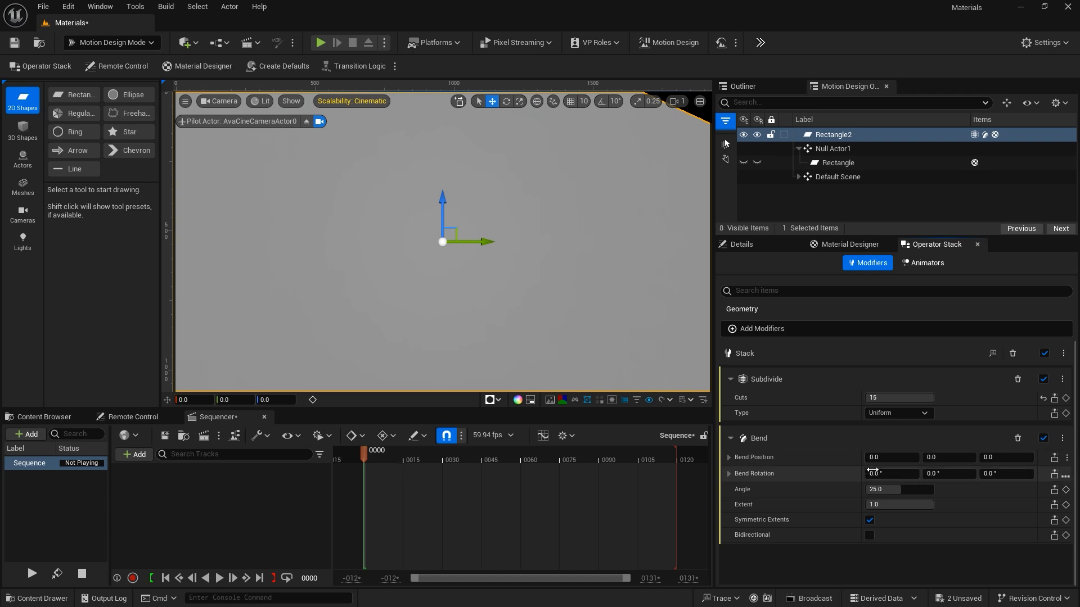
left_click(999, 474)
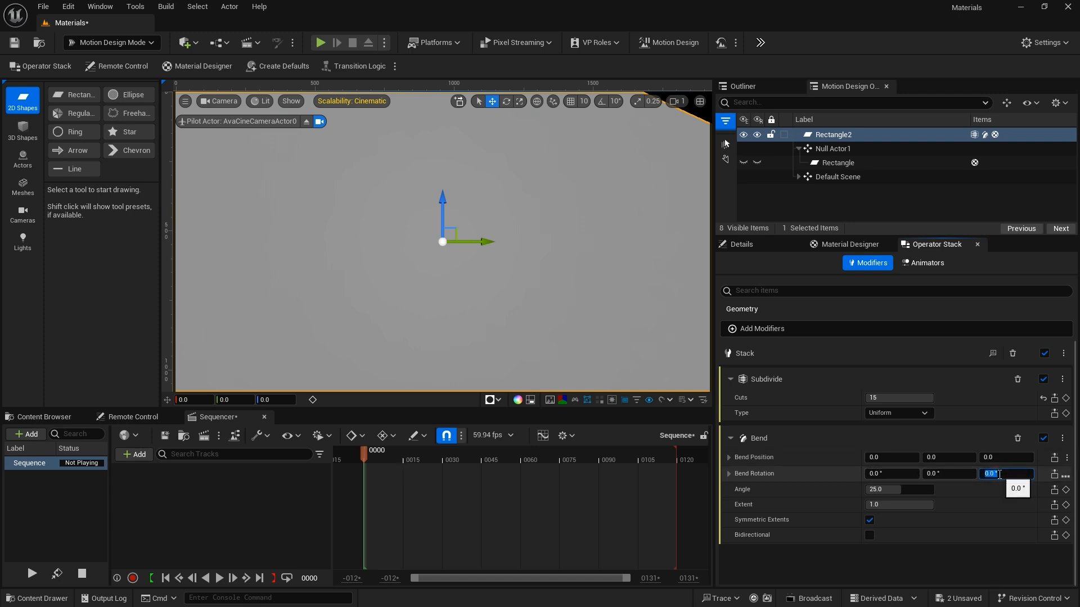
key("Return")
left_click(882, 489)
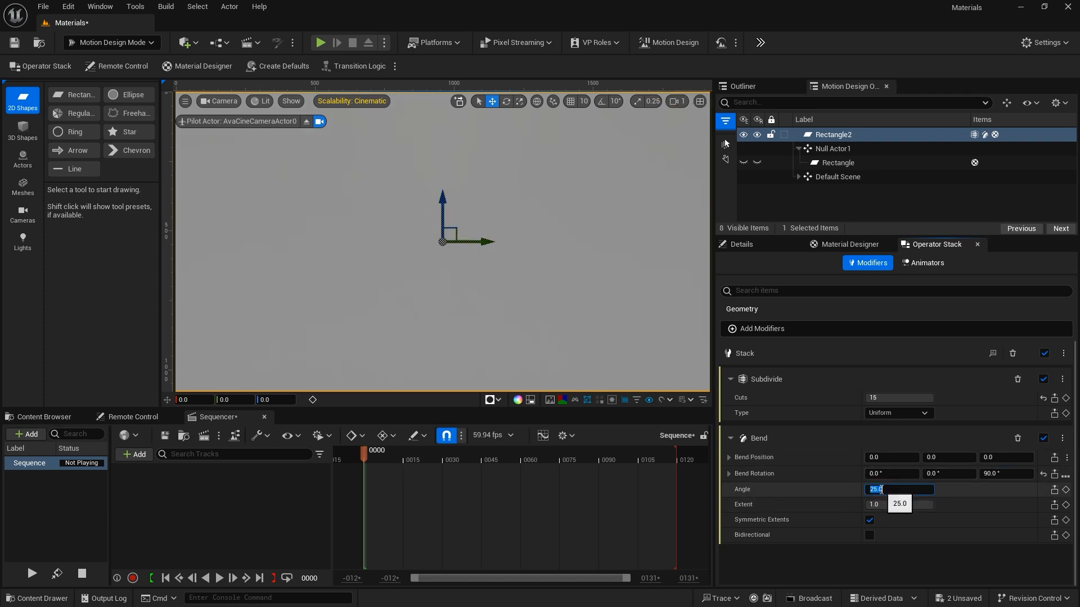
type("90")
key("Return")
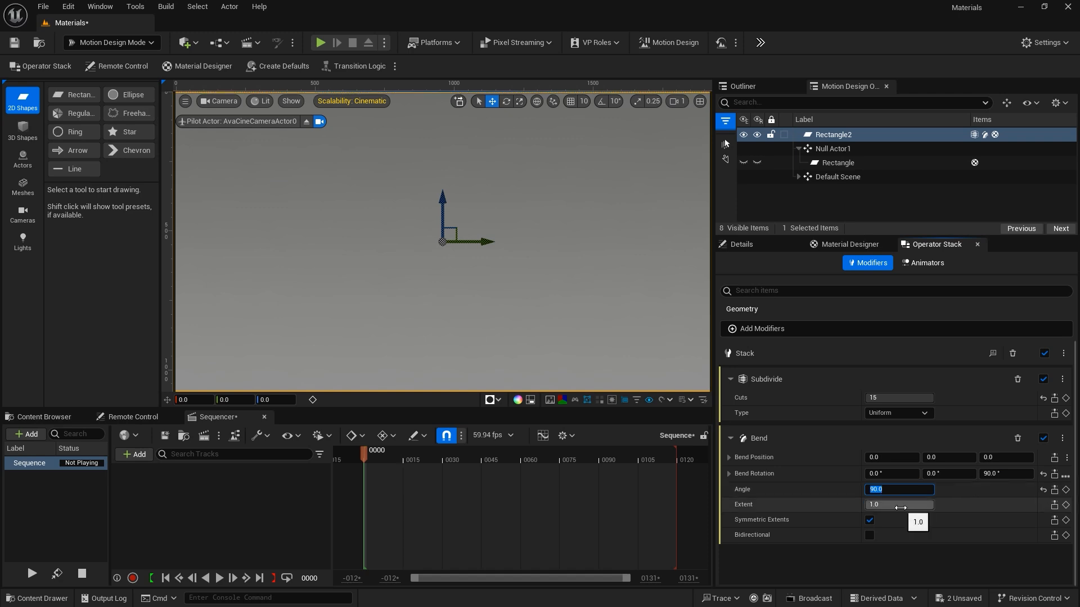
left_click(901, 505)
type("0.3")
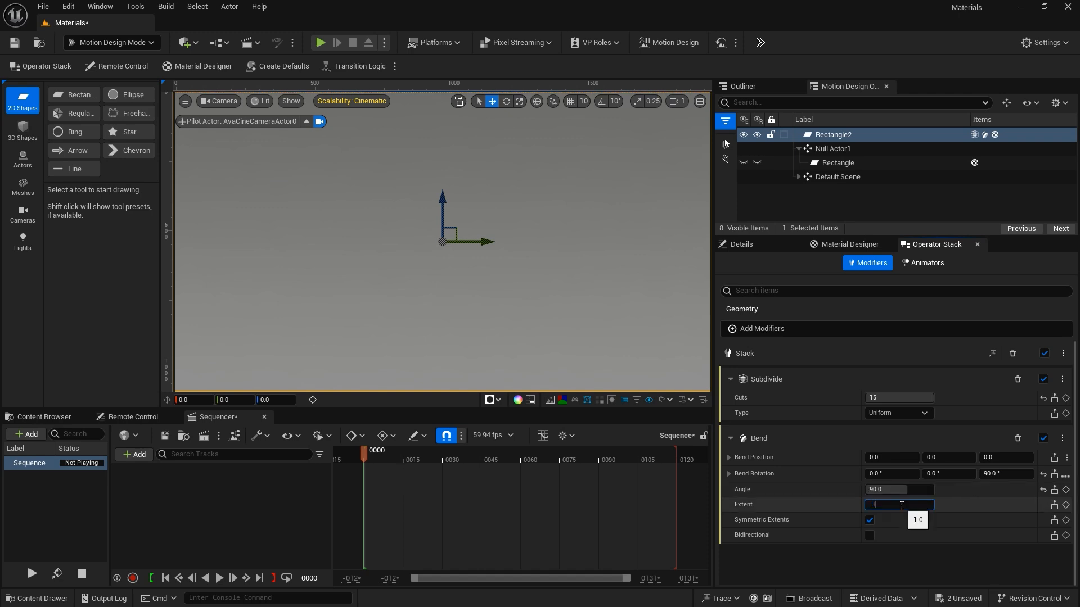
key("Return")
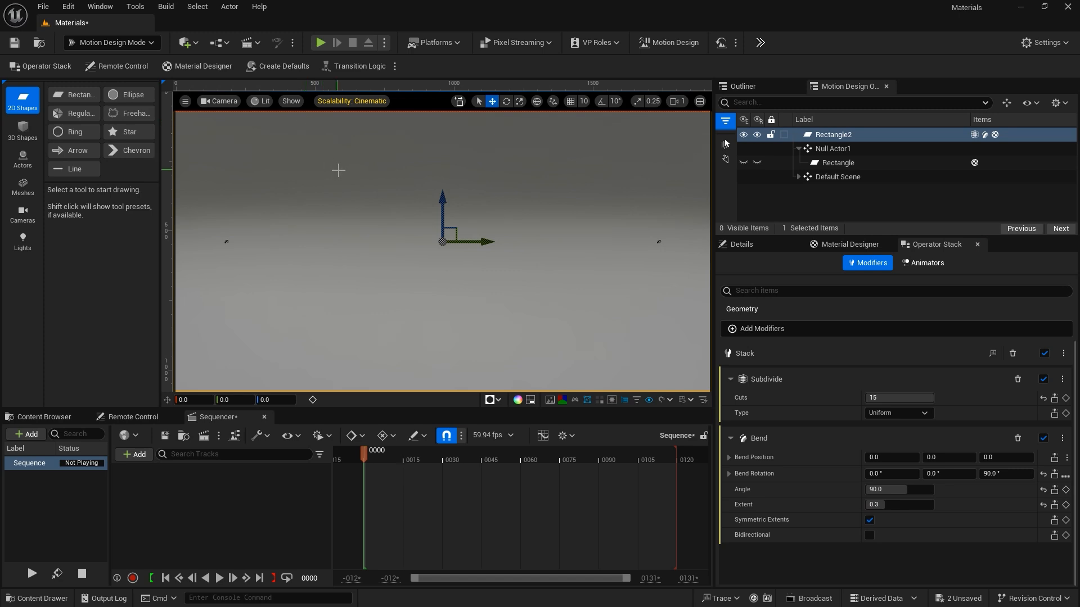
Lower the viewport camera speed to 0.033 and examine the bent rectangle's curvature from an angled view
left_click(675, 103)
left_click_drag(585, 129, 512, 129)
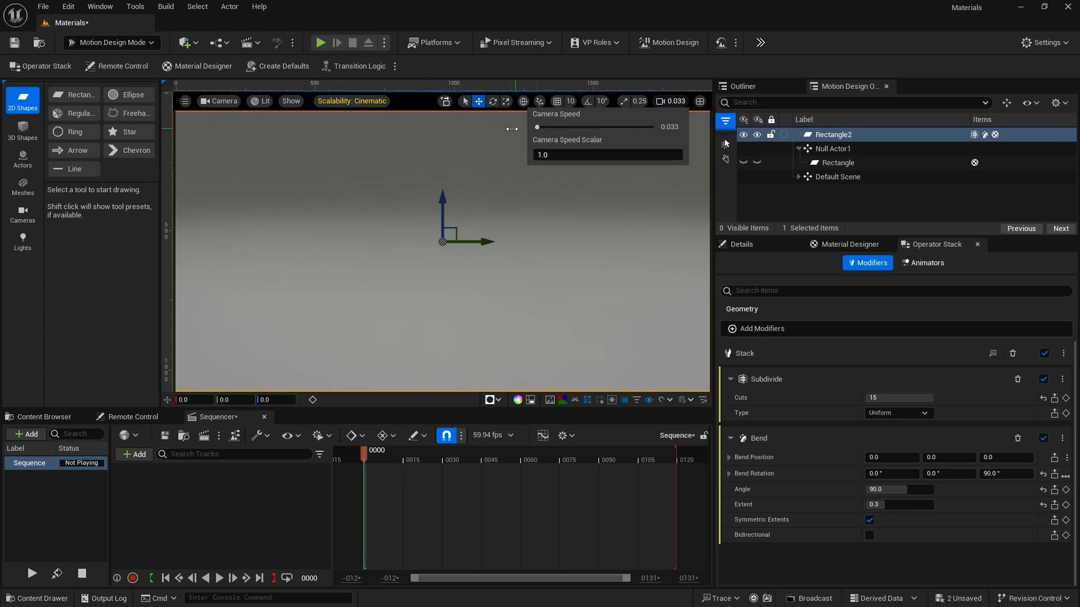
right_click_drag(413, 217, 484, 272)
key("a")
key("s")
key("q")
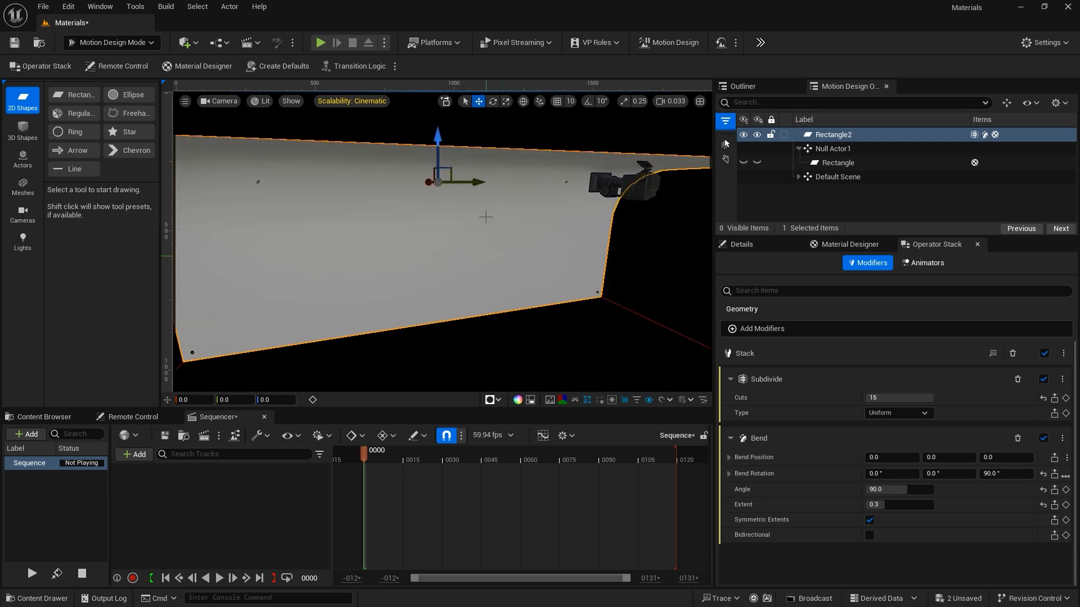
right_click_drag(485, 217, 491, 279)
key("q")
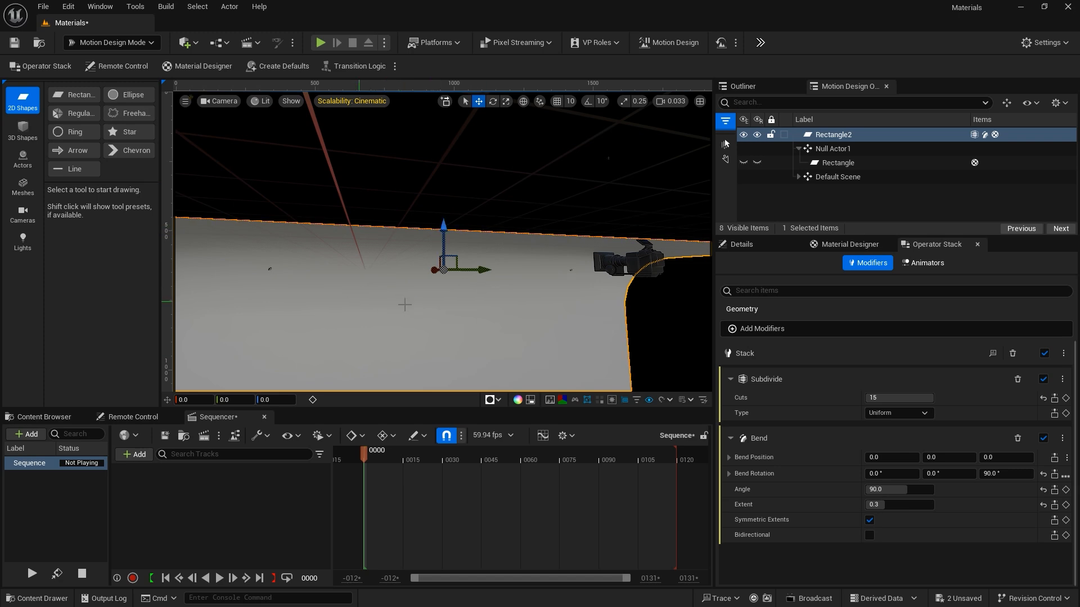
Set the bent Rectangle2's Y rotation to -90°
key("f")
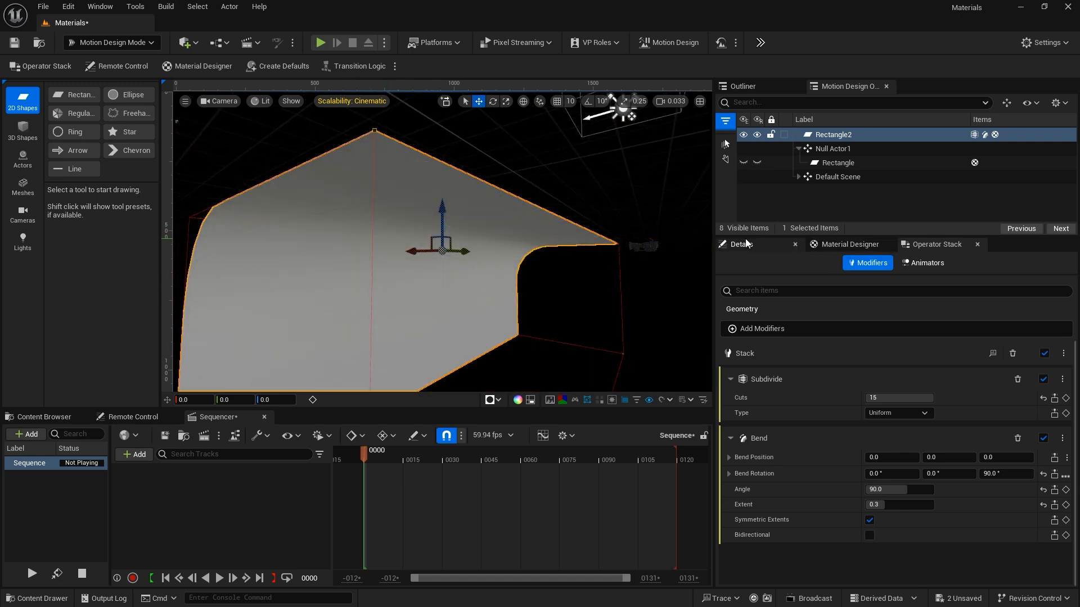
left_click(747, 245)
scroll(847, 420, "up", 5)
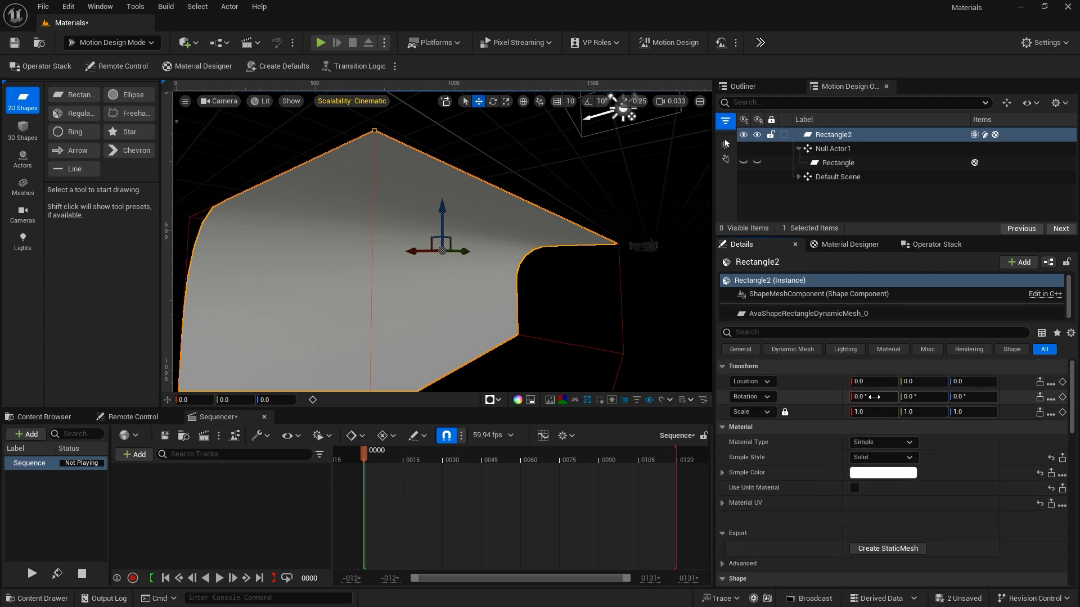
left_click(916, 398)
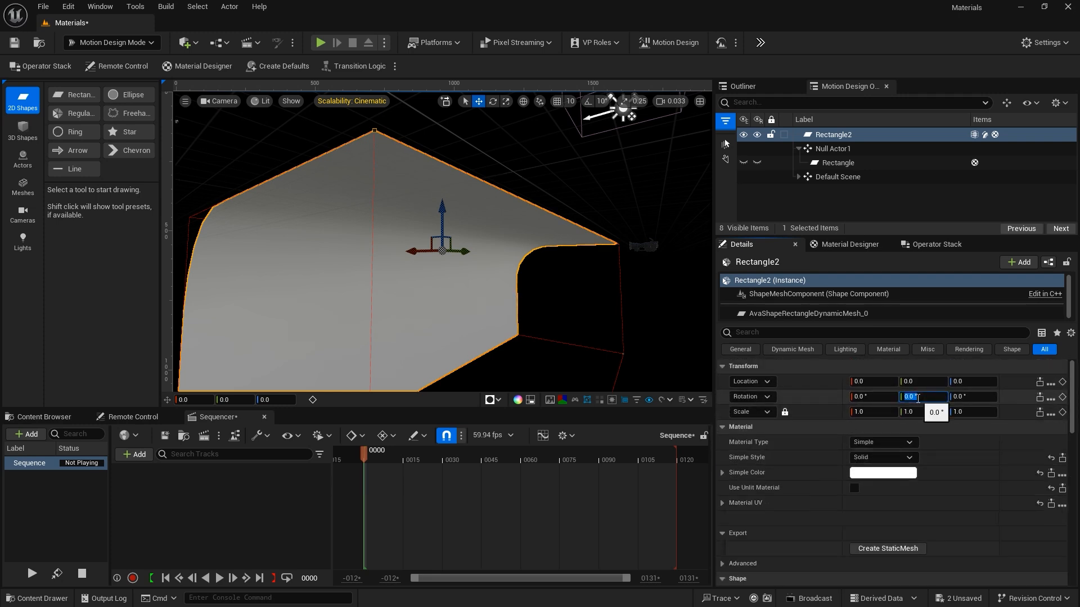
type("-90")
key("Return")
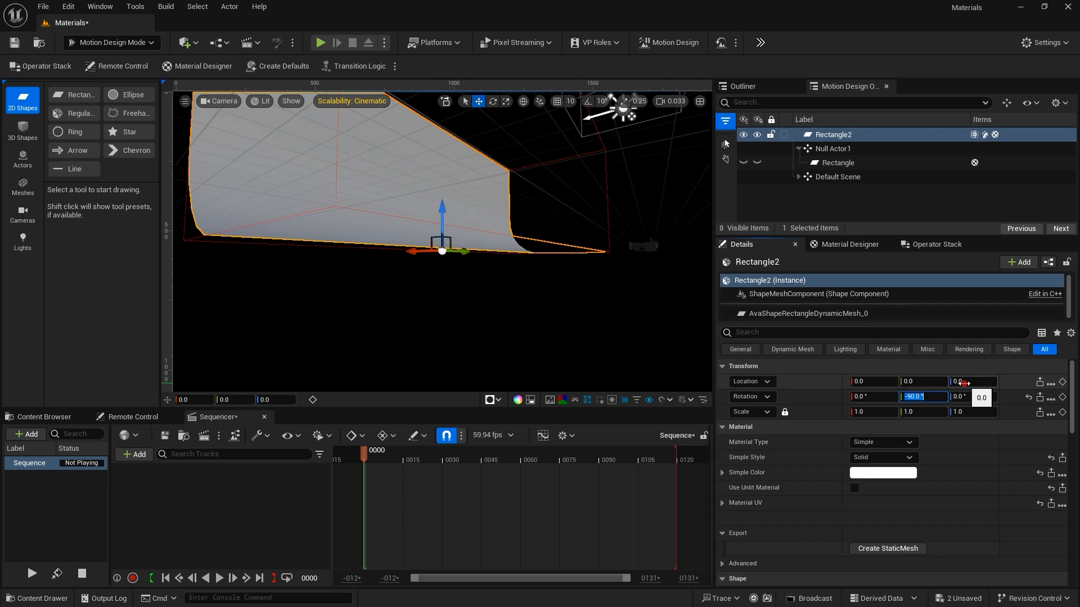
Lower Rectangle2 to a Z location of -65 and view the scene through AvaCineCameraActor0
left_click(963, 383)
type("-65")
key("Return")
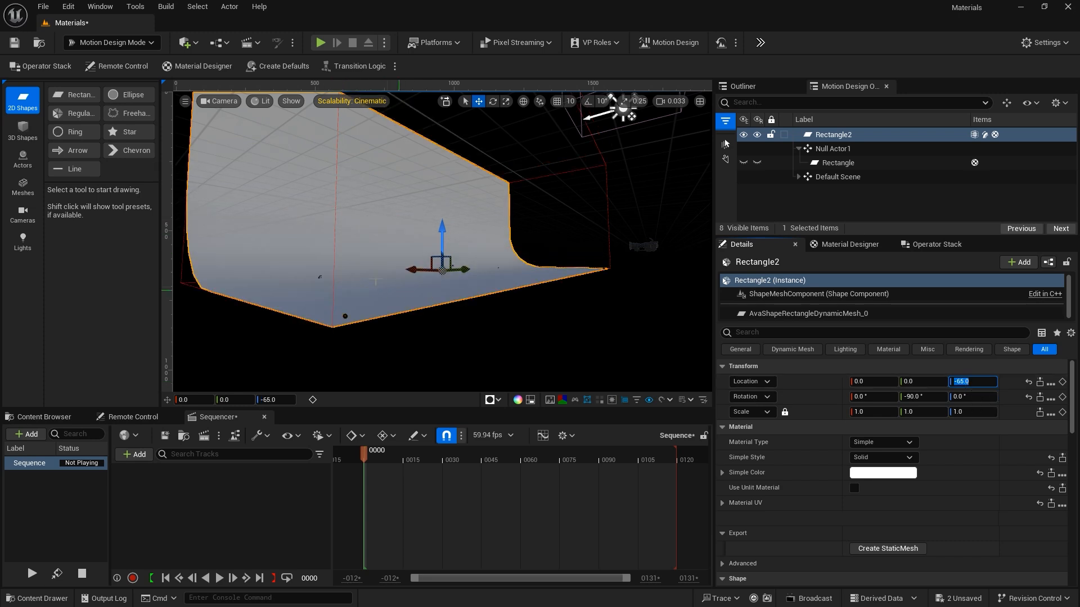
left_click(219, 101)
left_click(225, 126)
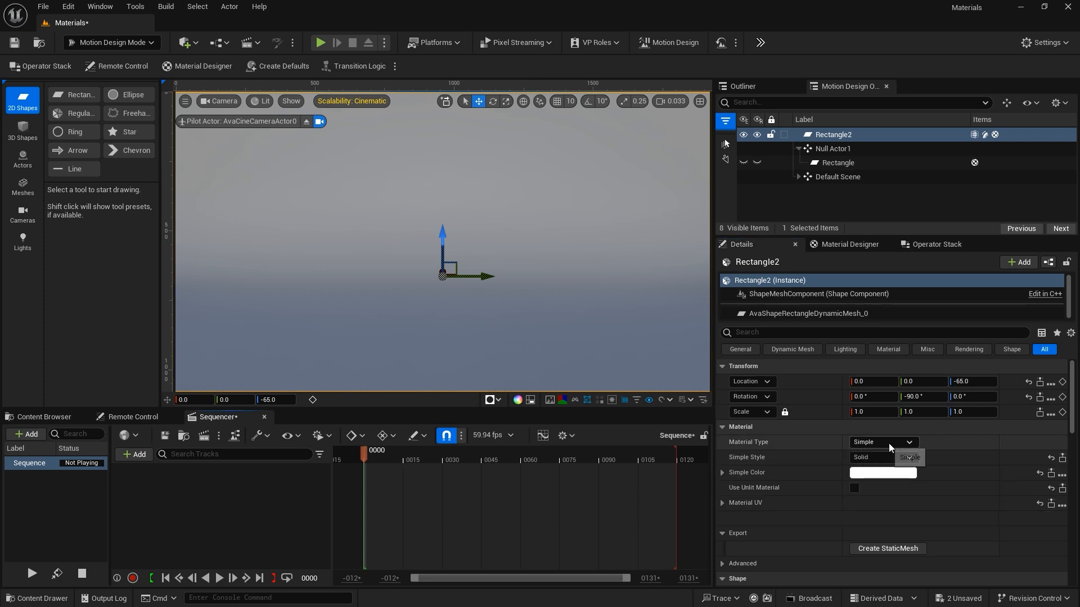
Switch Rectangle2's material type to Asset and locate the exported Material_Swirly in the MyMaterials2 content folder
left_click(882, 442)
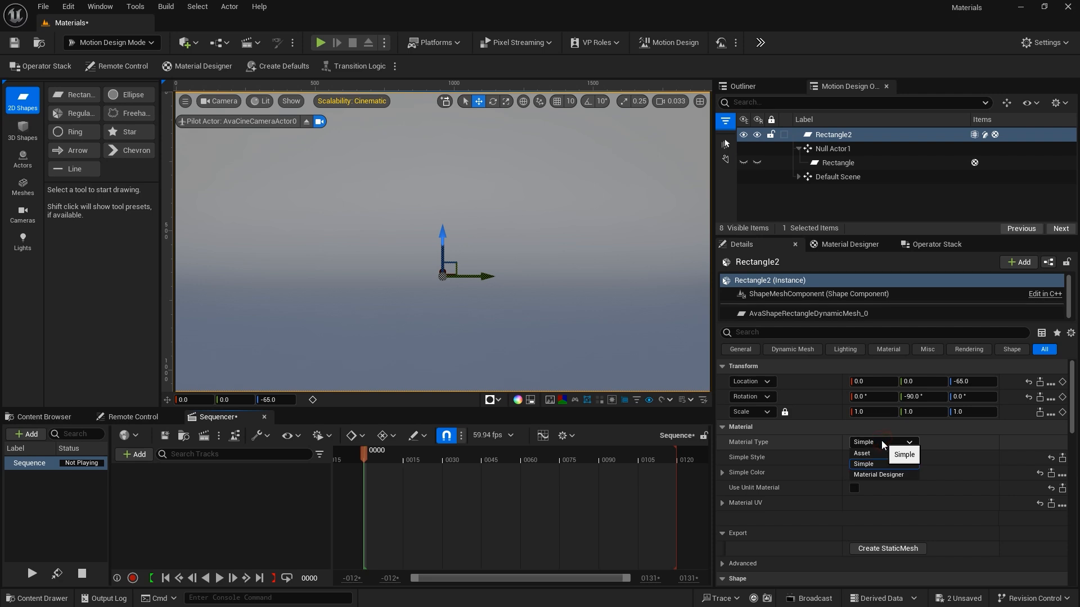
left_click(882, 453)
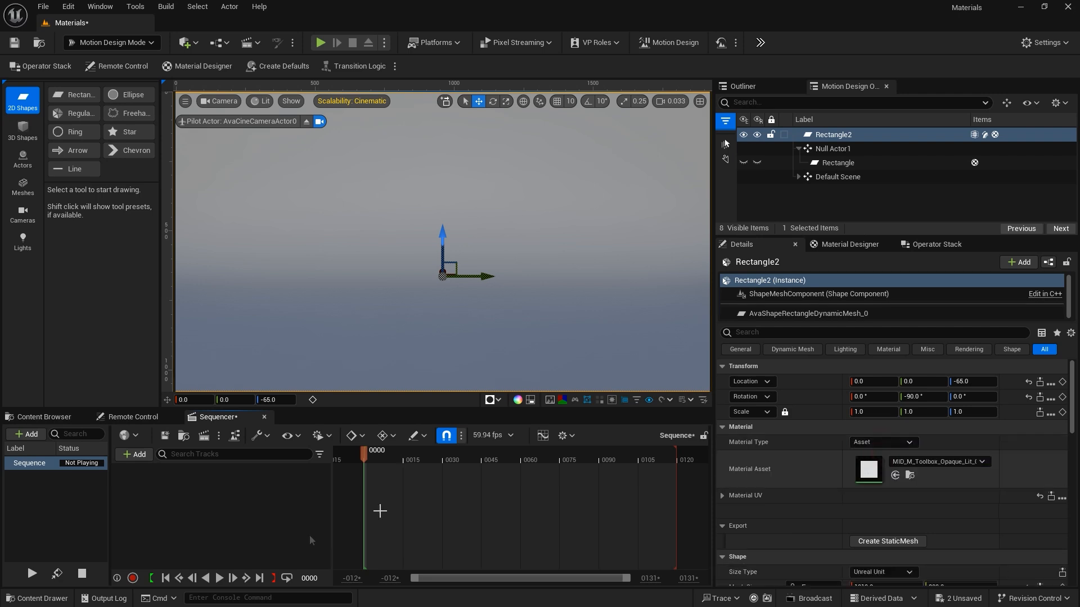
left_click(36, 598)
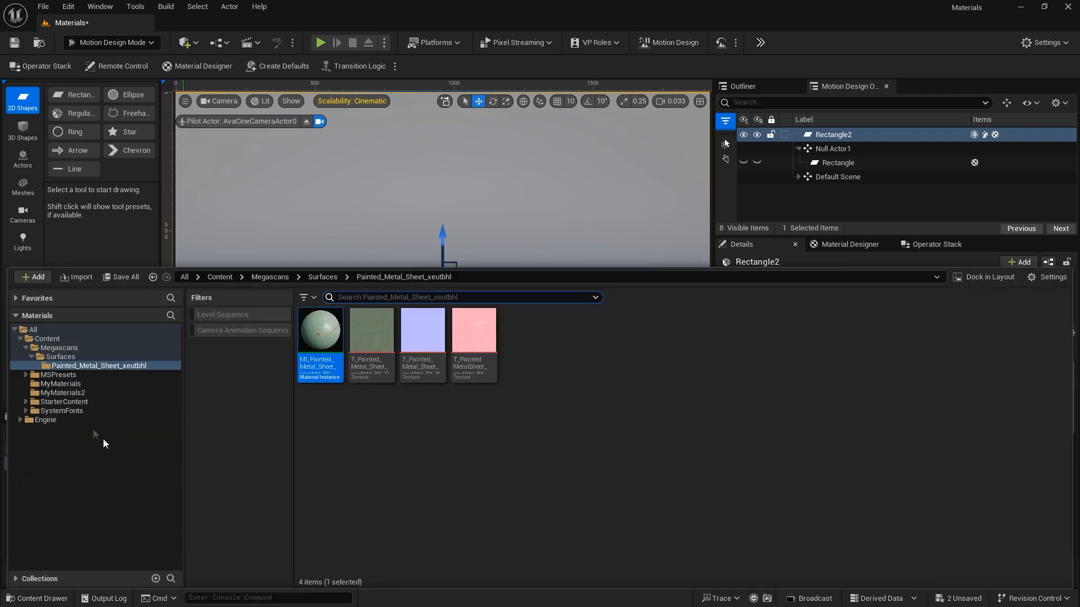
left_click(45, 339)
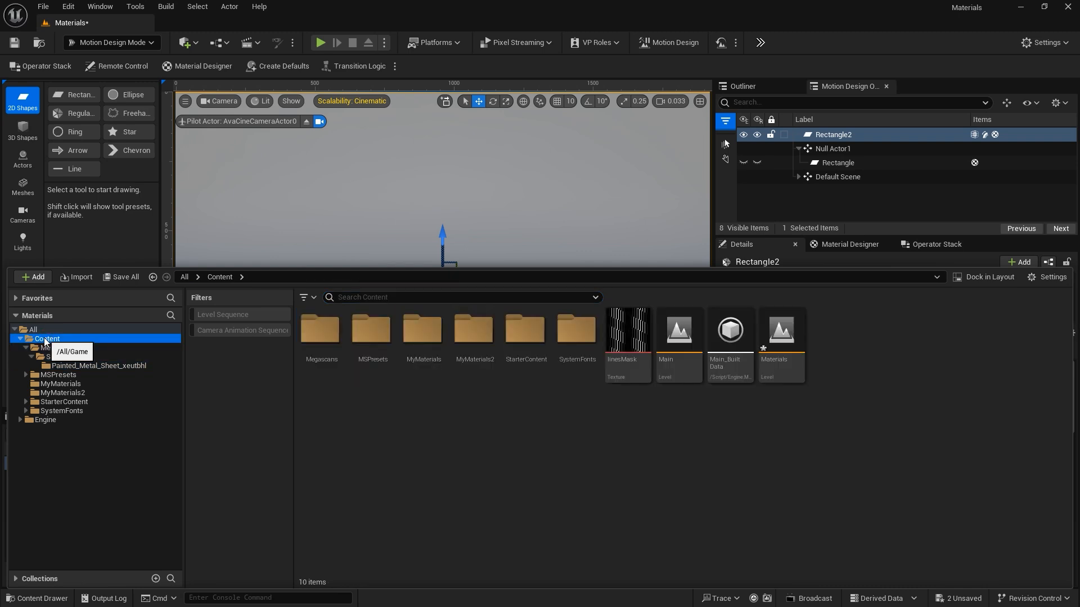
left_click(61, 393)
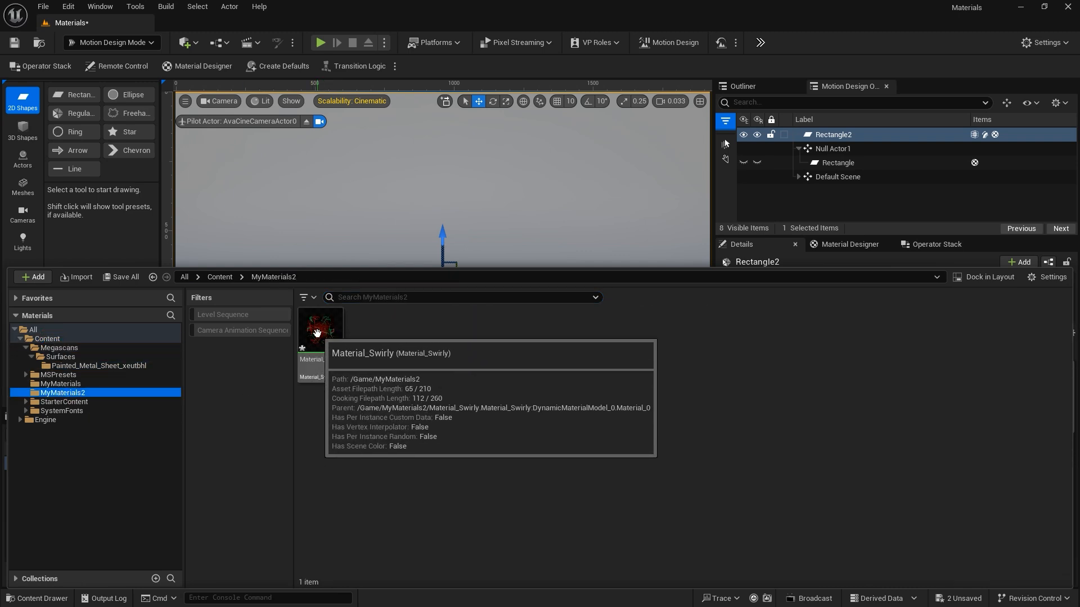
left_click(284, 247)
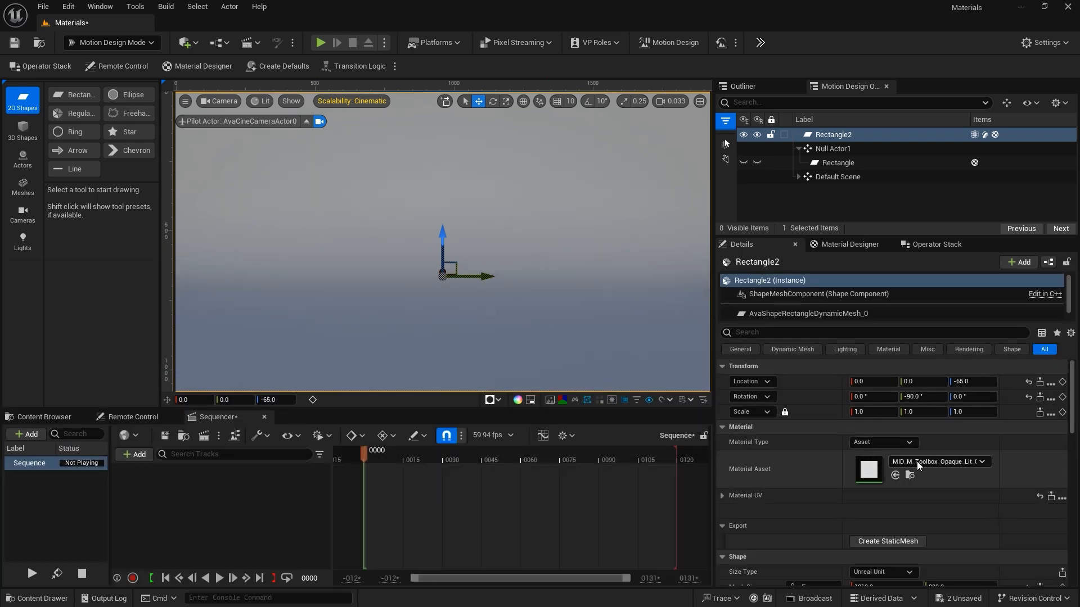
Assign Material_Swirly as Rectangle2's material asset and open it for editing in Material Designer
left_click(917, 462)
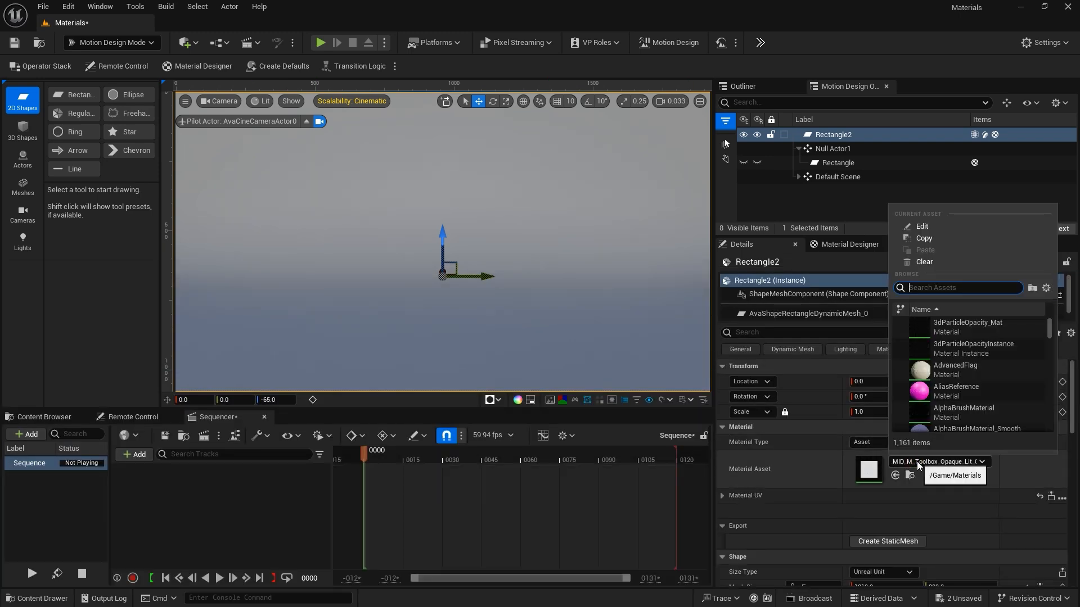
type("swirly")
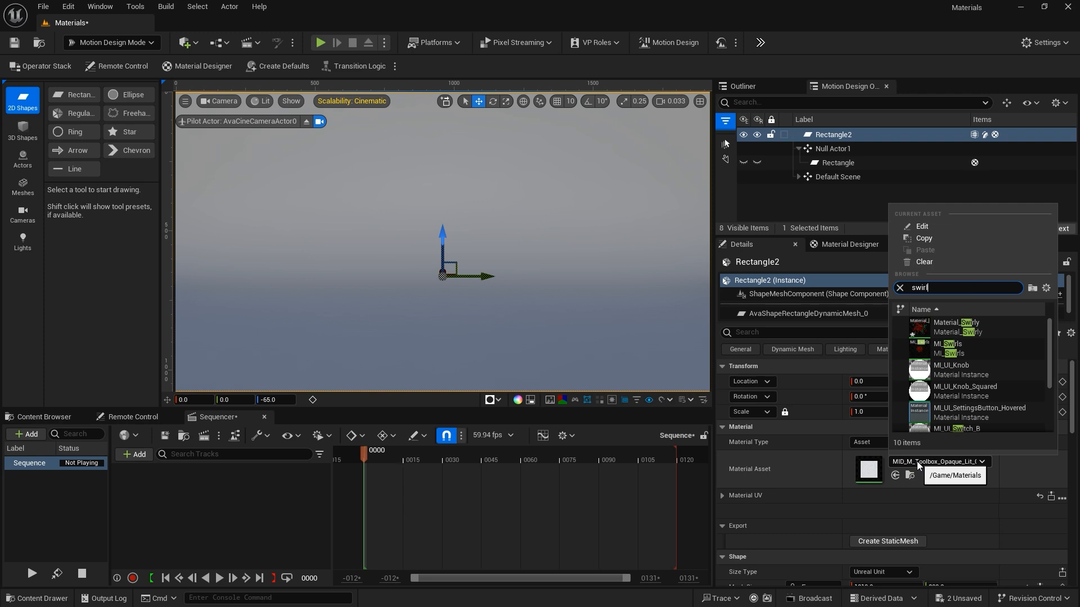
left_click(923, 327)
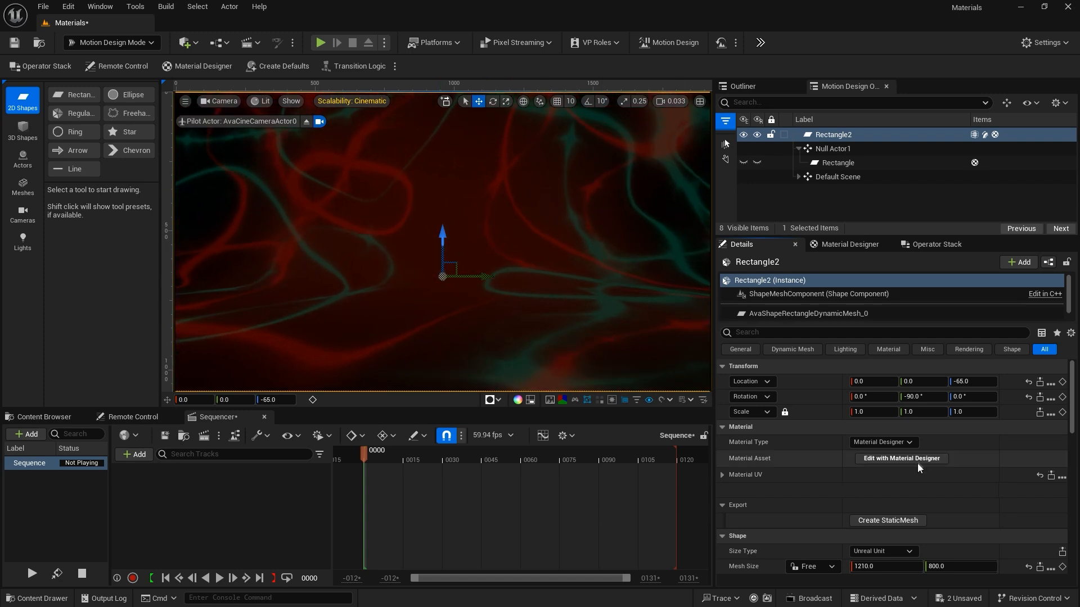
left_click(899, 457)
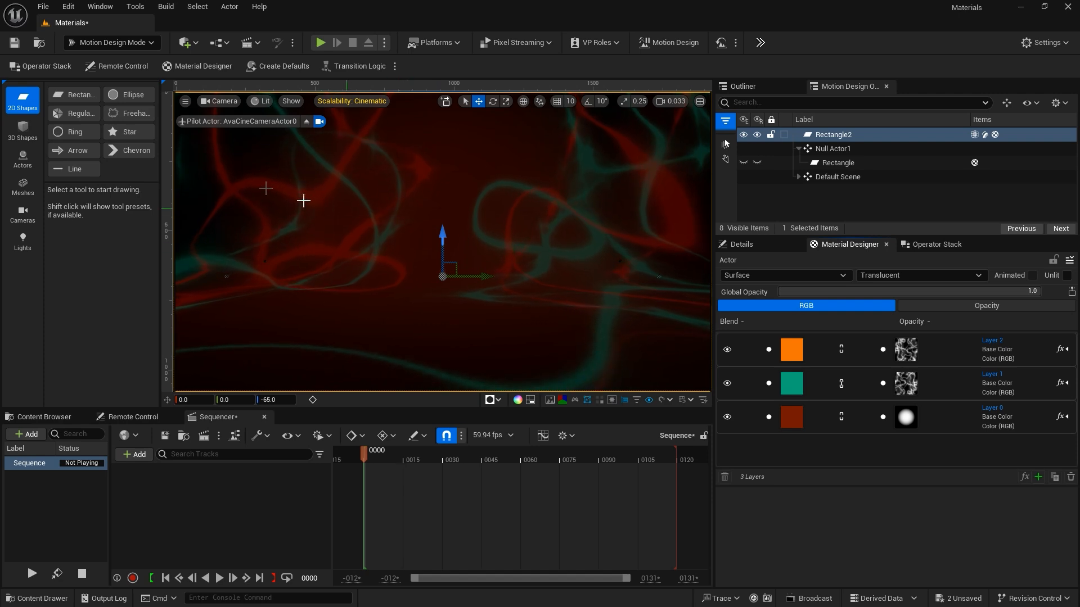
Add a default text actor to the scene and set its font to Gill Sans
left_click(21, 158)
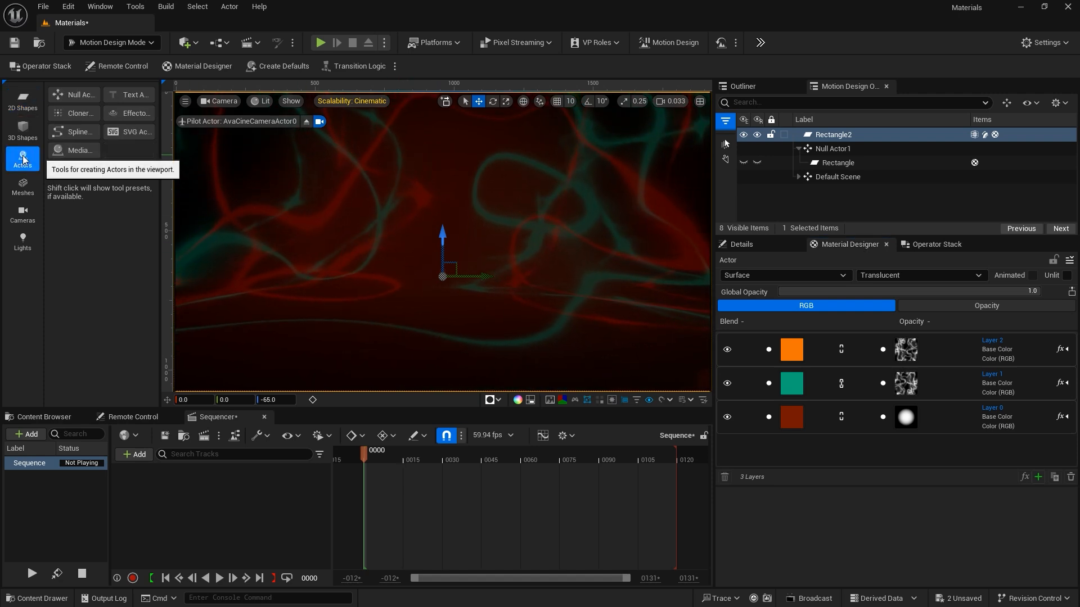
left_click(133, 95)
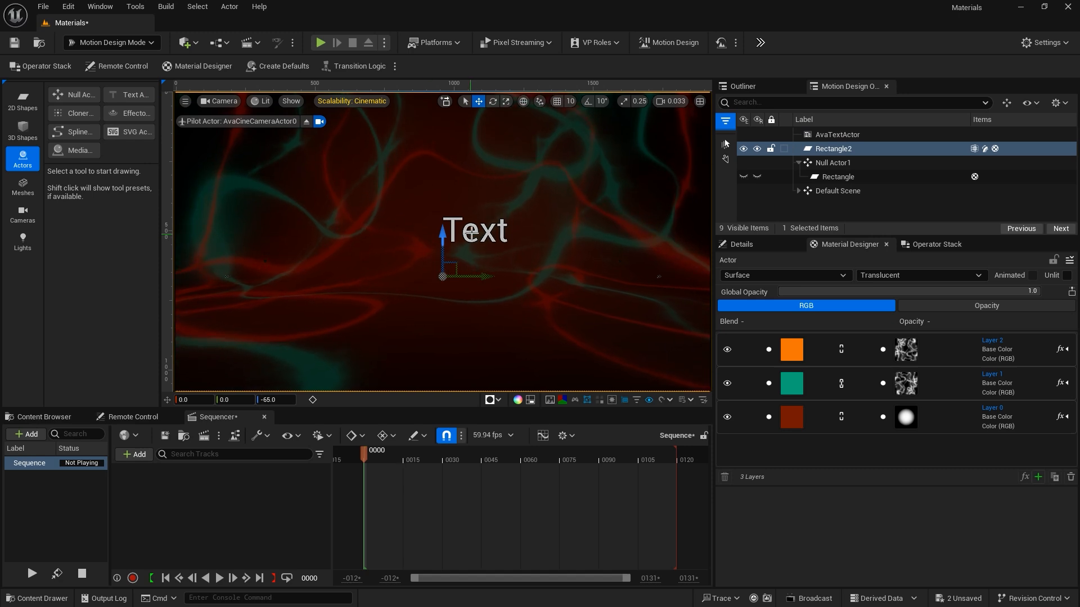
left_click(819, 134)
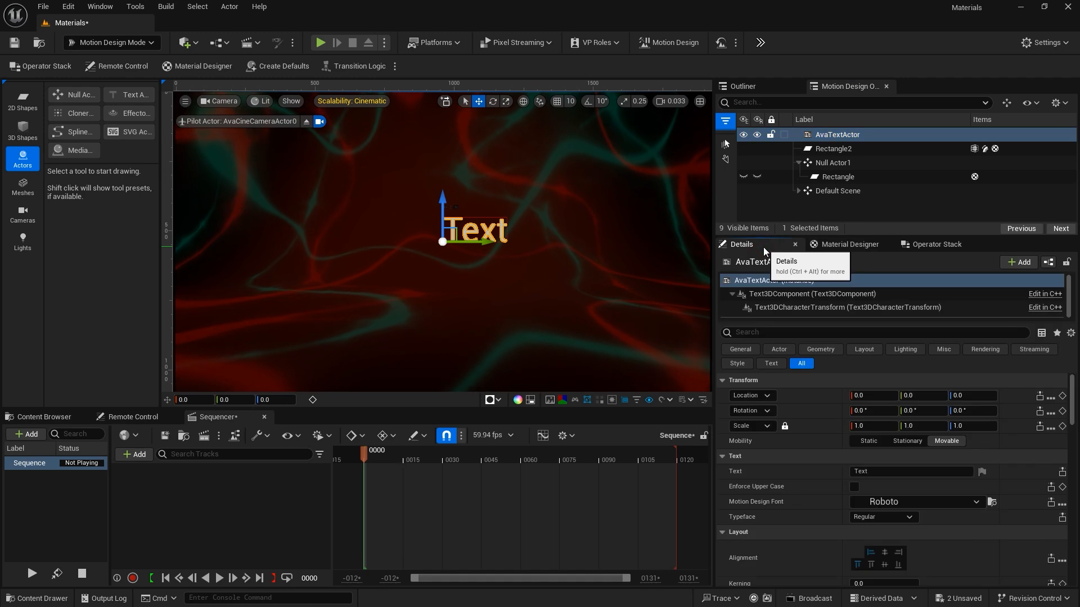
scroll(804, 410, "down", 1)
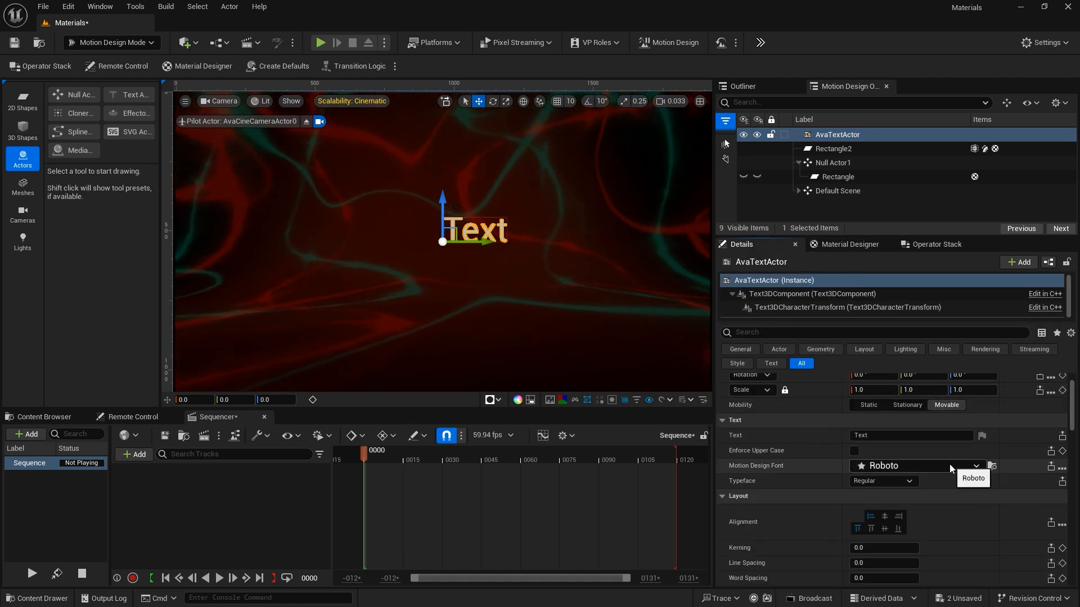
left_click(976, 466)
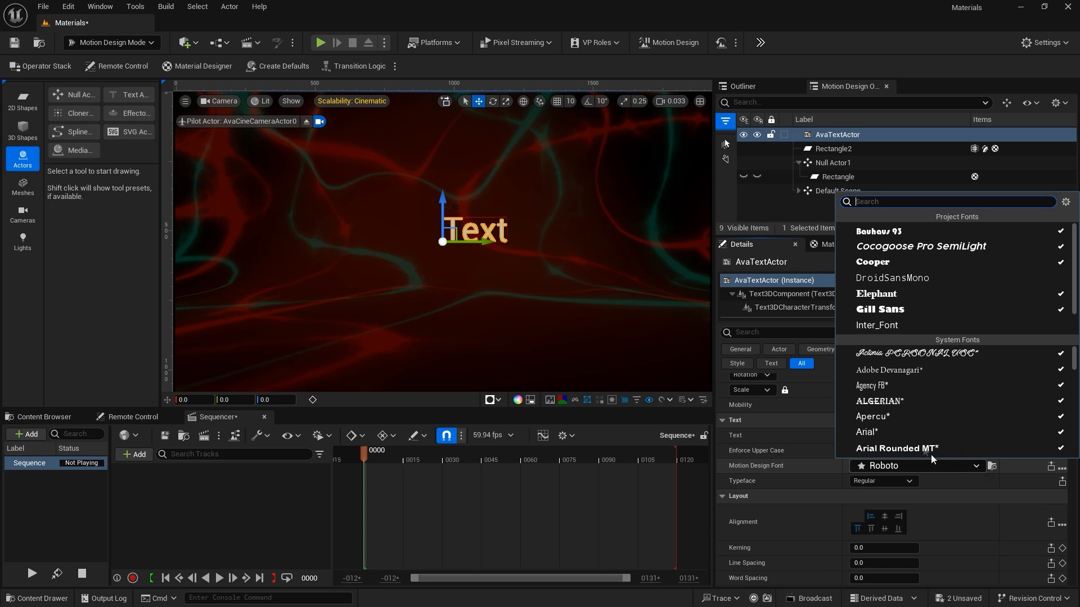
left_click(903, 307)
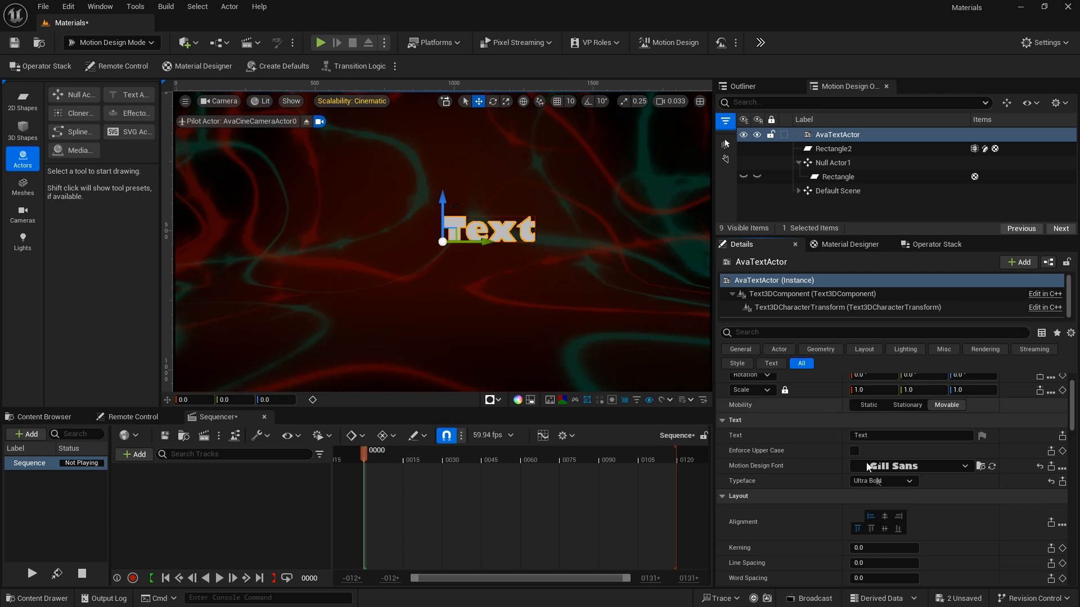
Change the text actor's content to "unreal" and "materials" on two lines, with Enforce Upper Case enabled
left_click(850, 435)
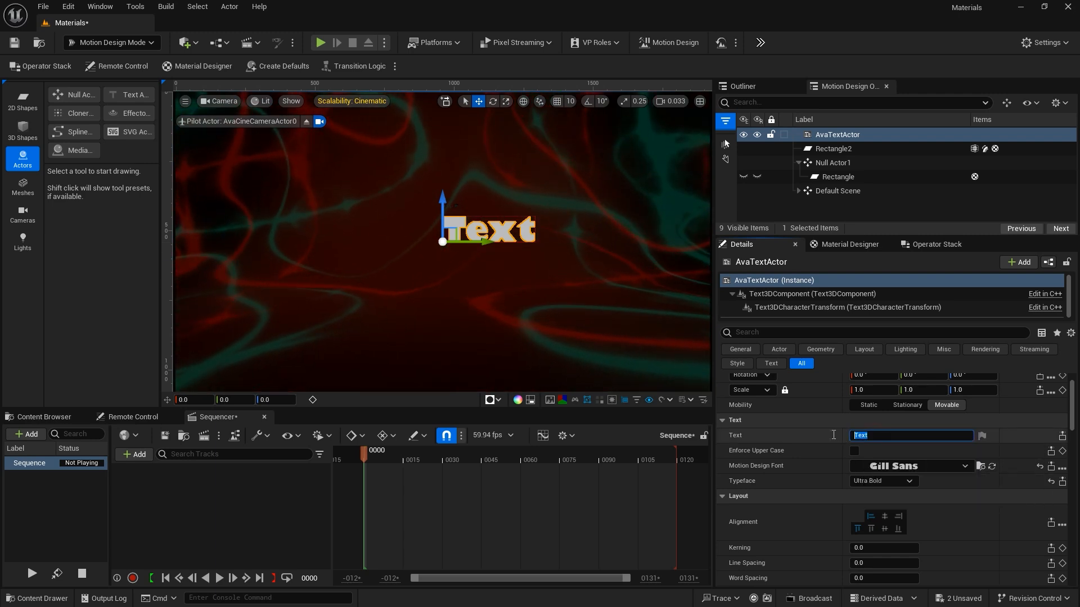
type("u")
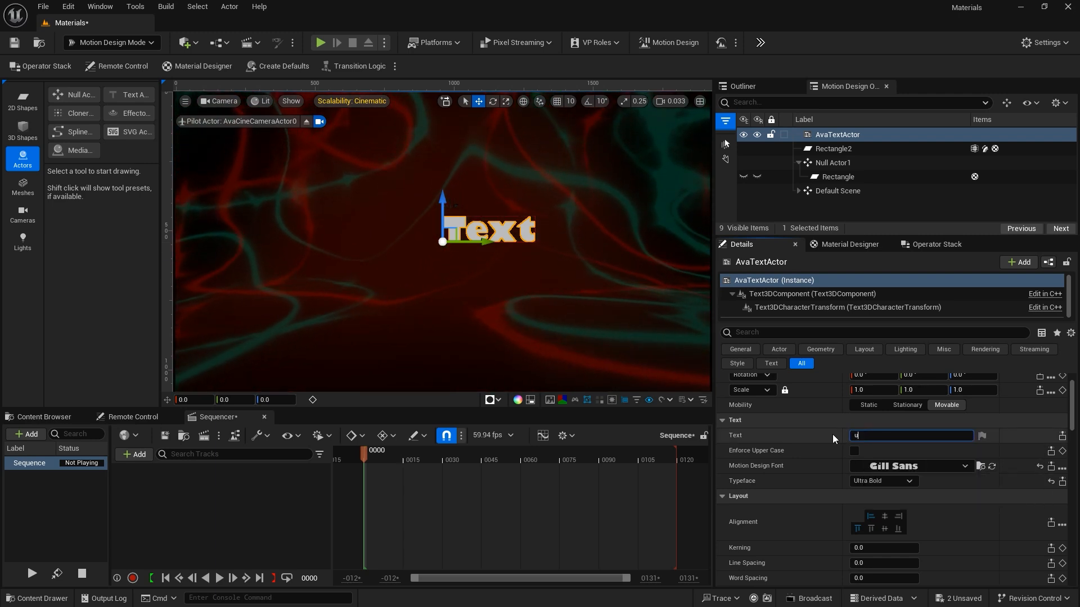
type("nreal")
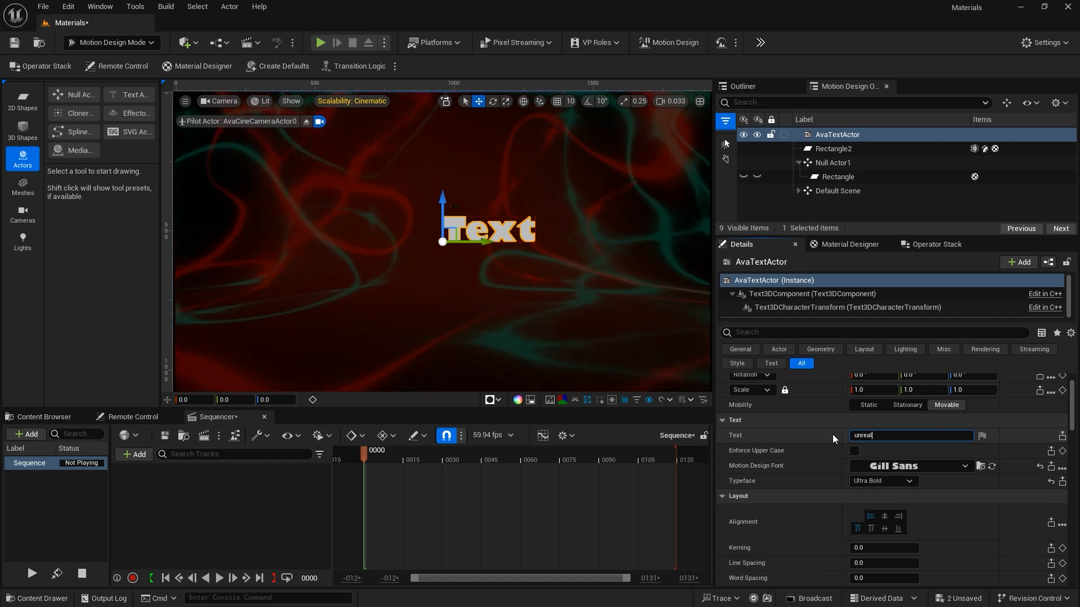
key("shift+Return")
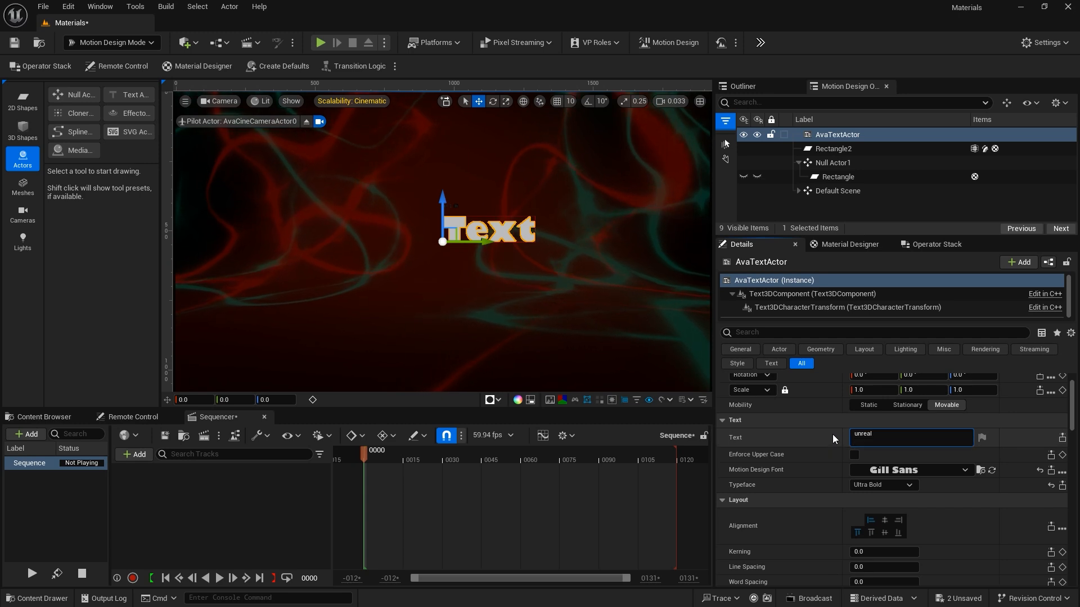
type("mater")
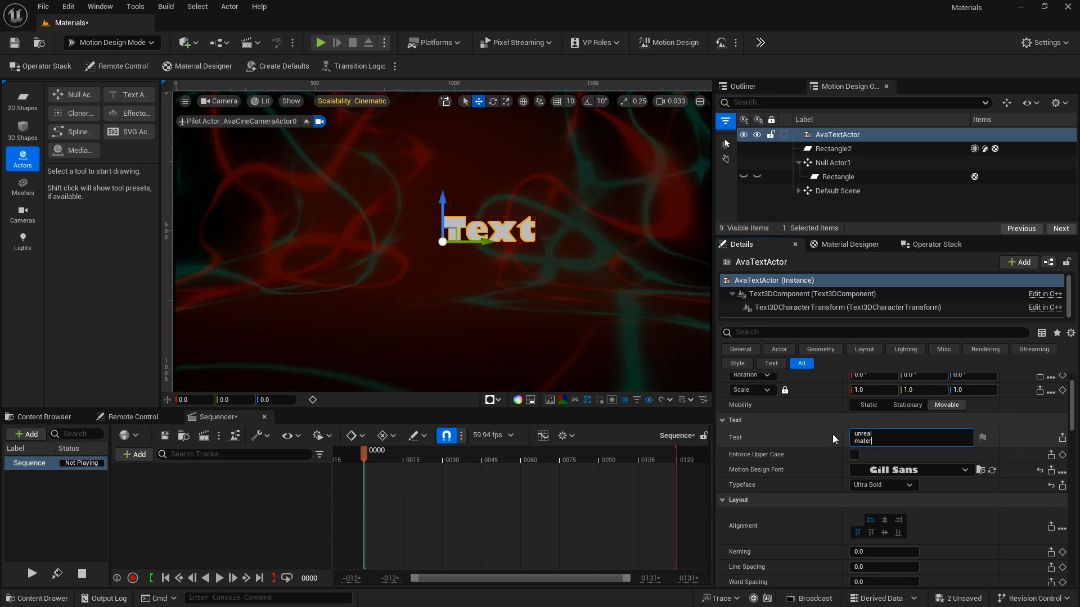
type("ials")
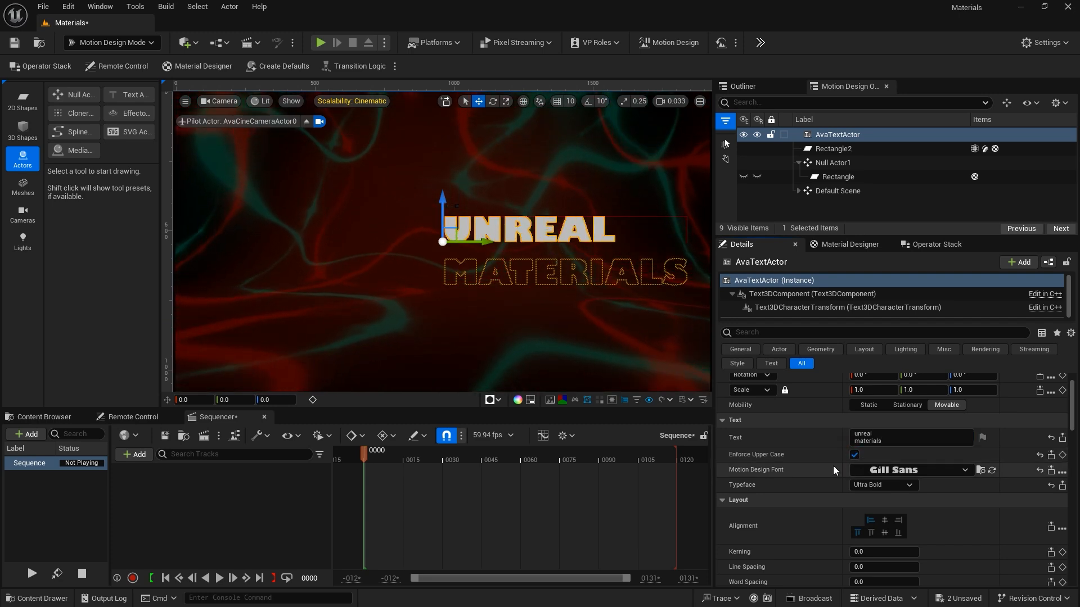
Center the text actor's alignment both horizontally and vertically
scroll(822, 474, "down", 3)
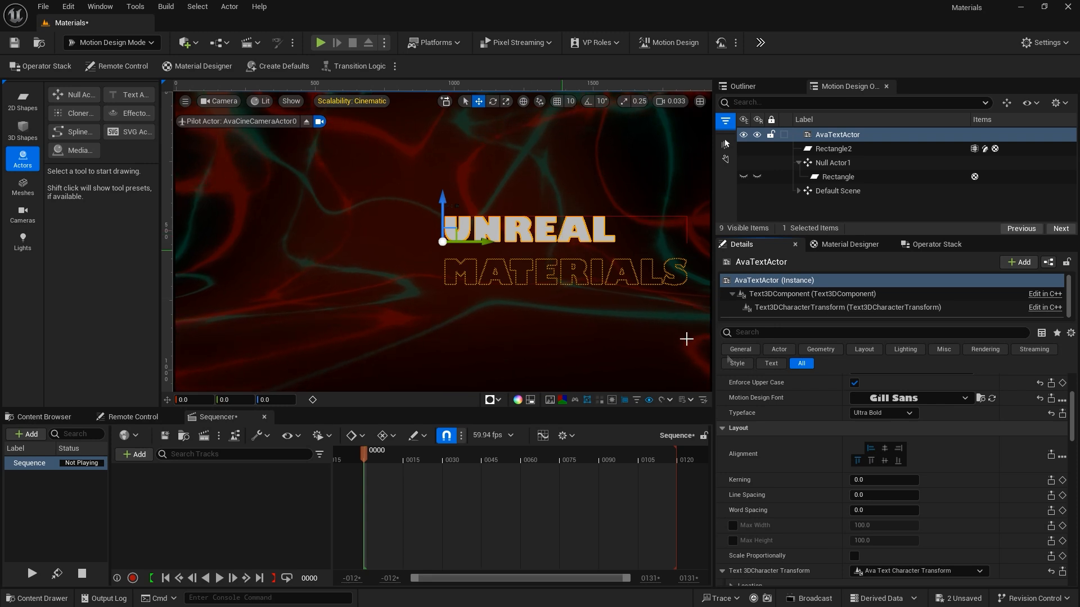
left_click(885, 448)
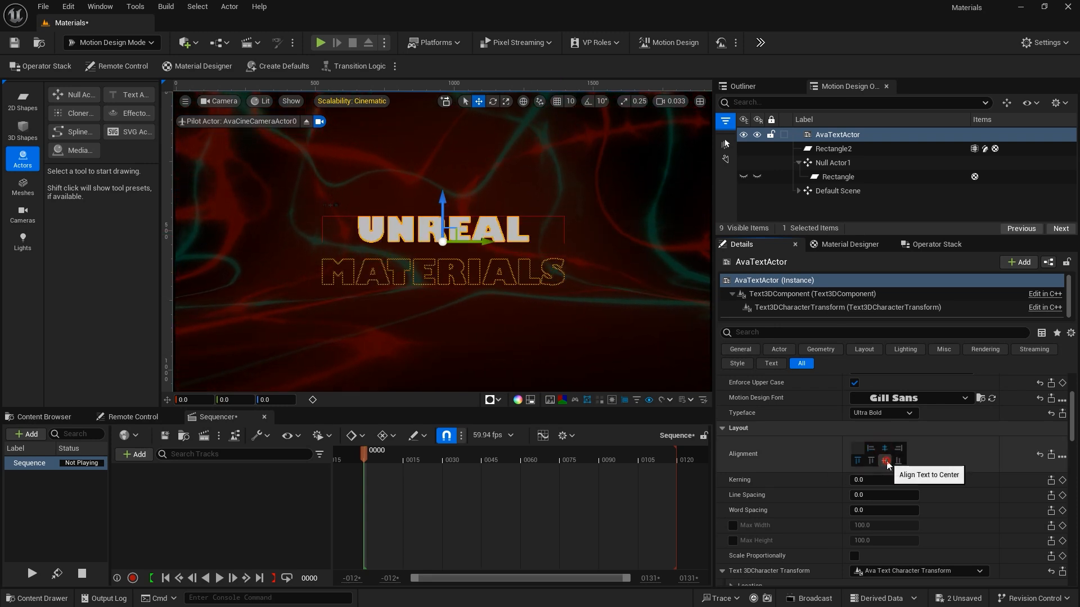
left_click(885, 461)
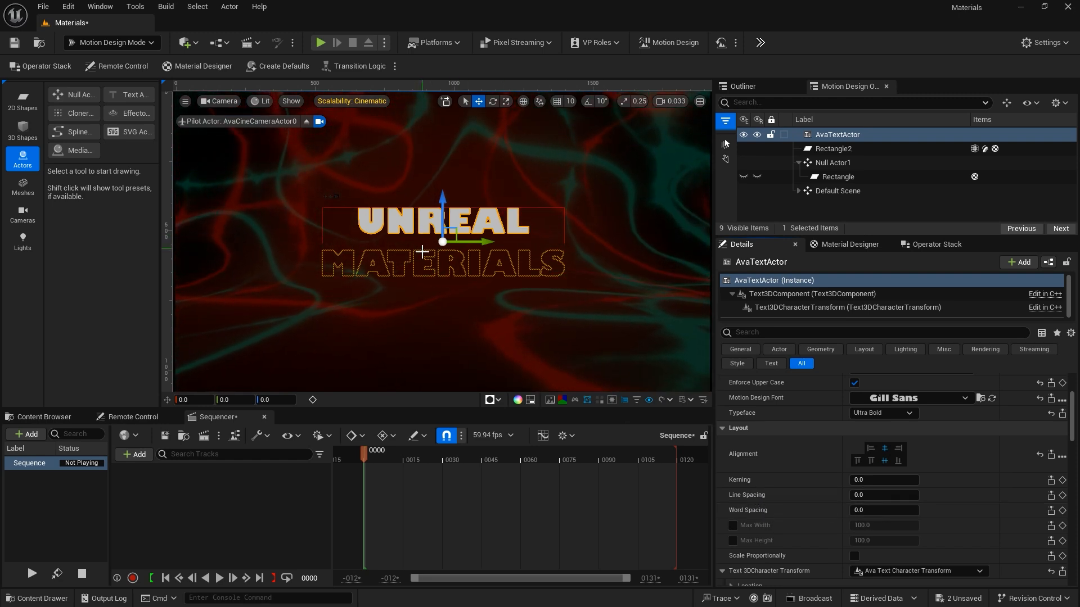
Set the text actor's line spacing to -20 and its kerning to 1
left_click(861, 496)
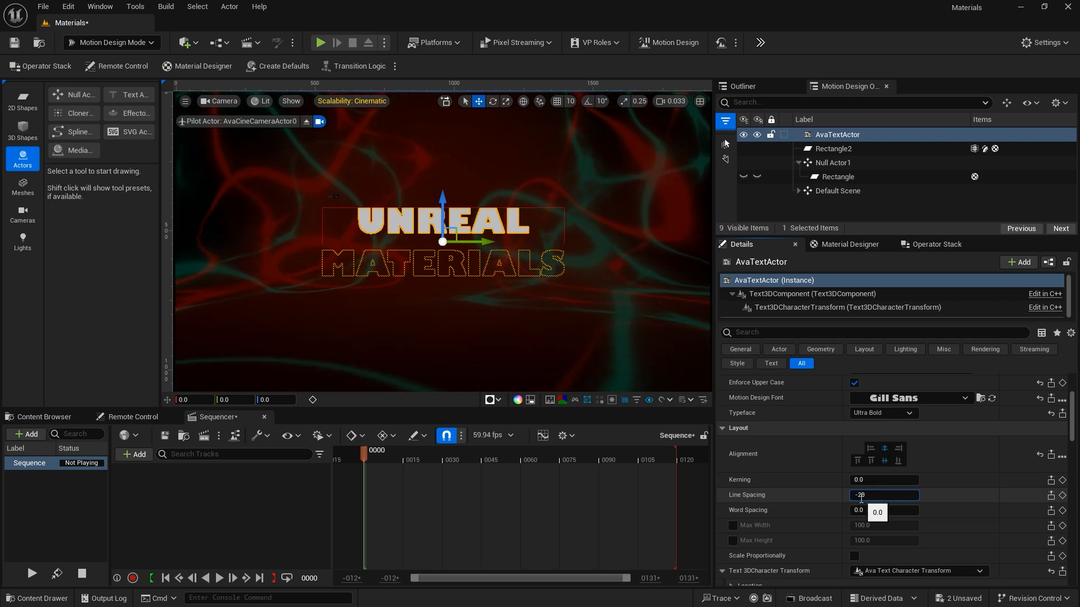
key("Return")
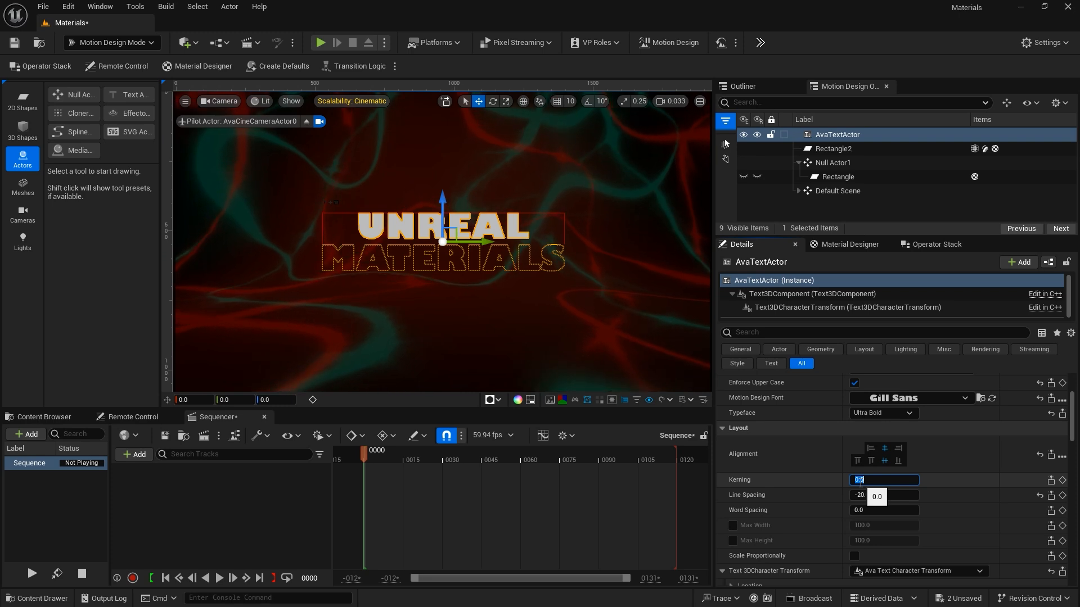
type("1")
key("Return")
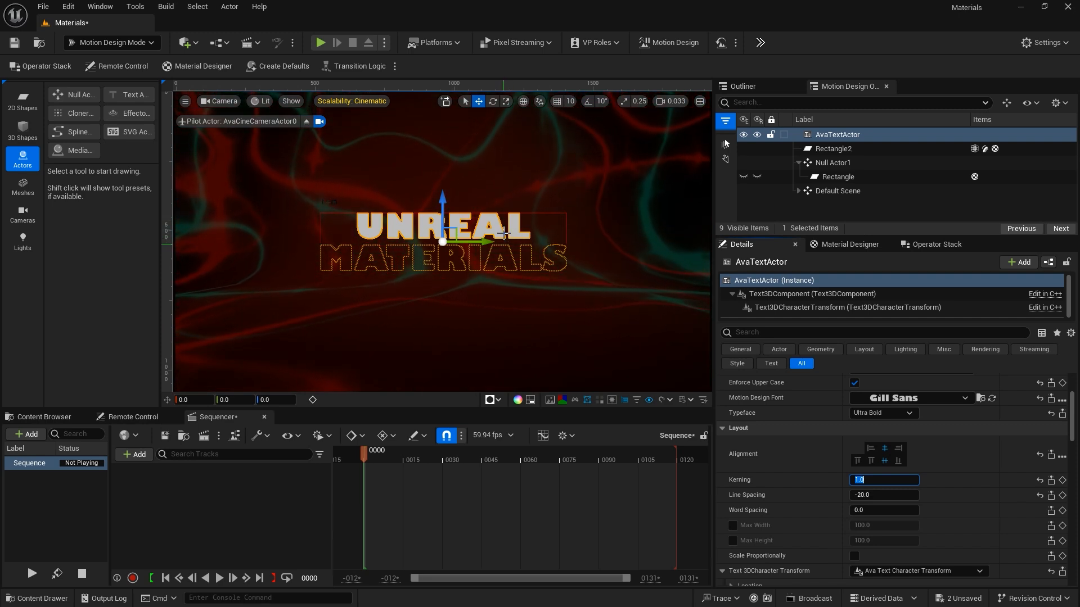
scroll(853, 401, "up", 4)
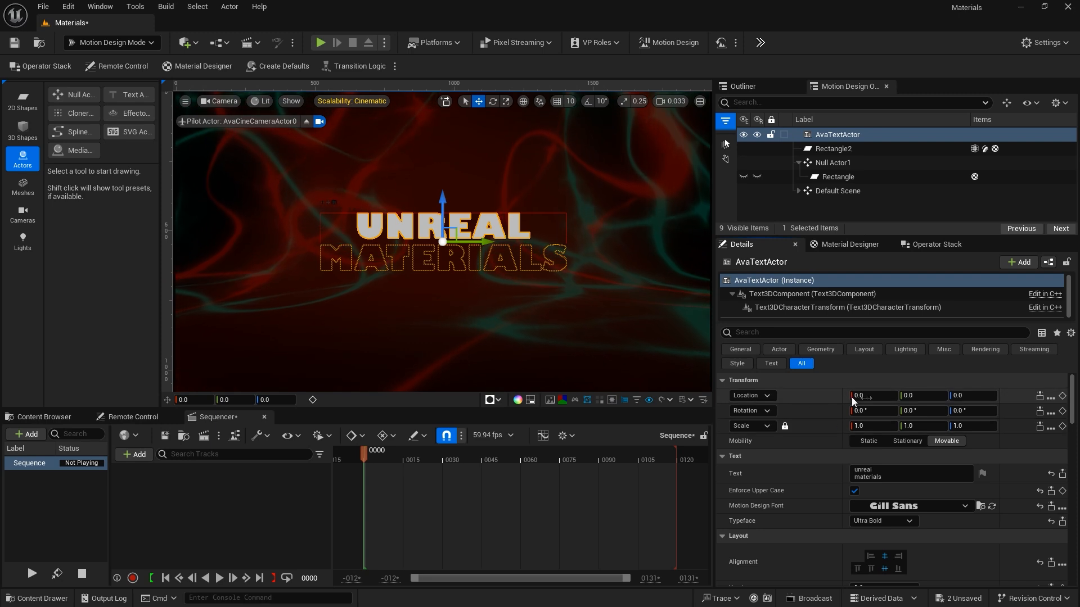
Move the text actor to X -150 and Z 20 in front of the backdrop
type("-15")
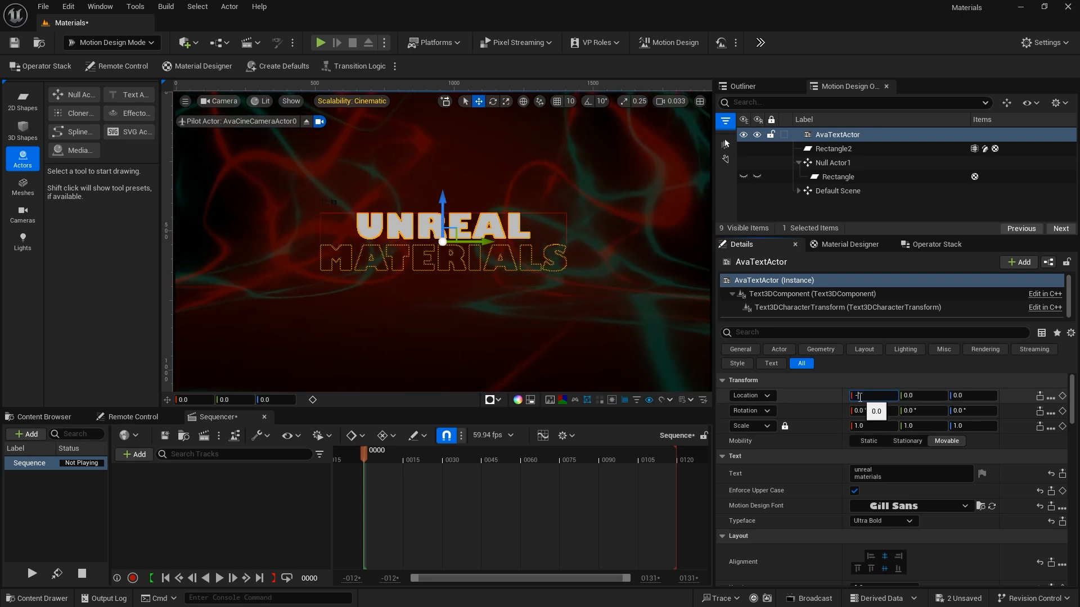
type("0")
key("Return")
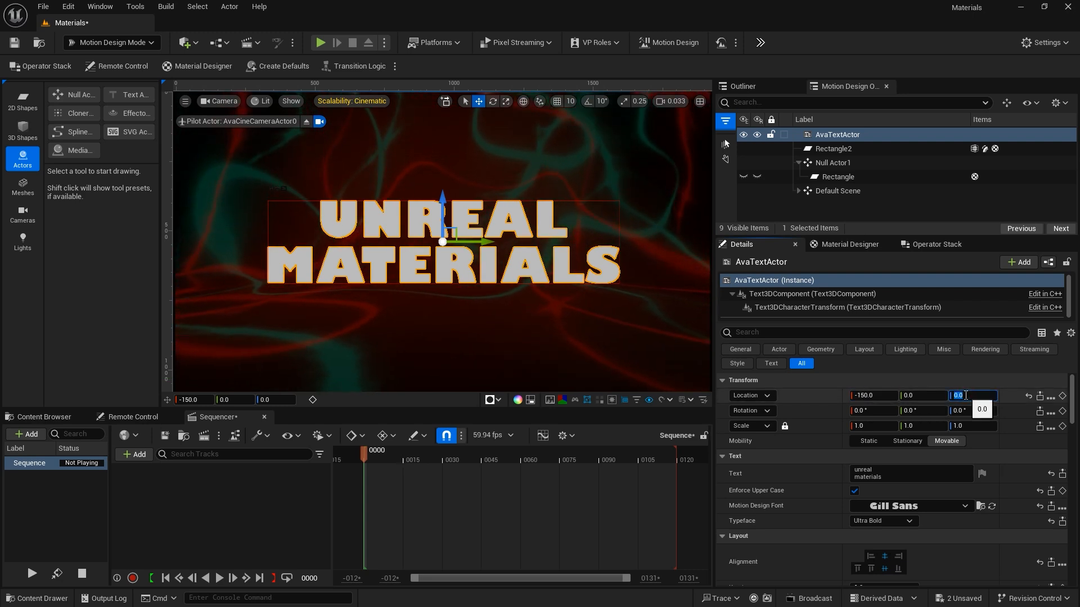
left_click(965, 395)
type("20")
key("Return")
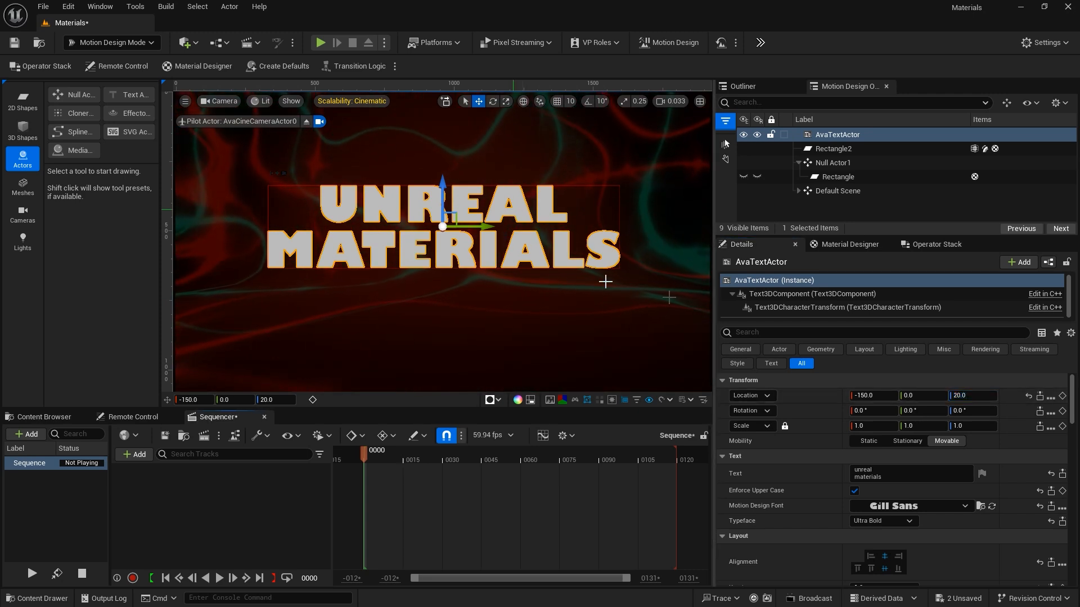
Try rotating the text actor to -15° about Z and return that rotation to 0°
mouse_move(964, 411)
left_mouse_down()
mouse_move(935, 411)
mouse_move(955, 411)
left_mouse_up()
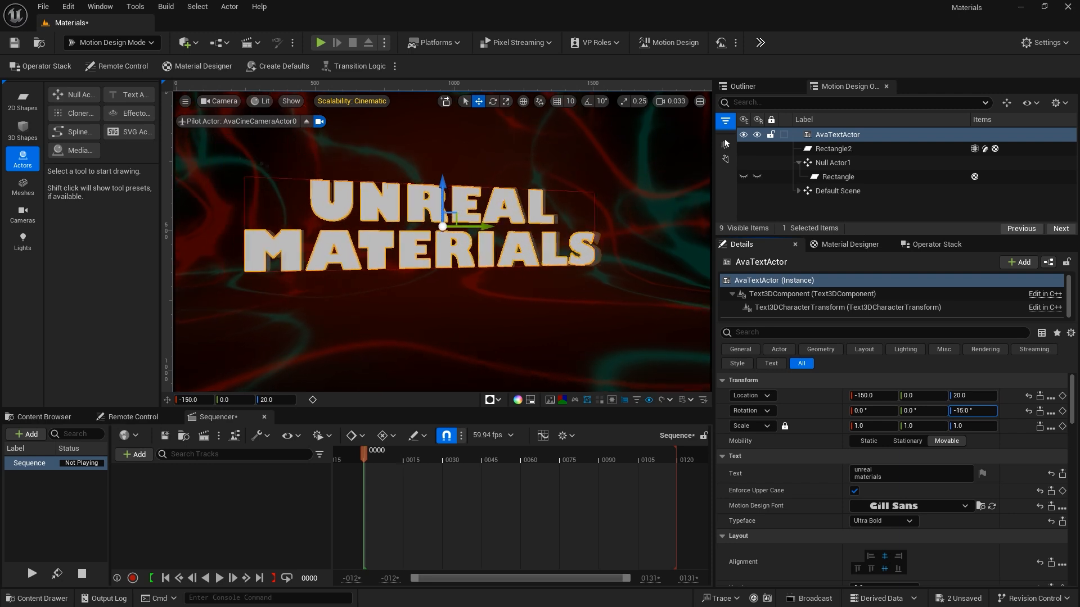
left_click(959, 411)
type("0")
key("Return")
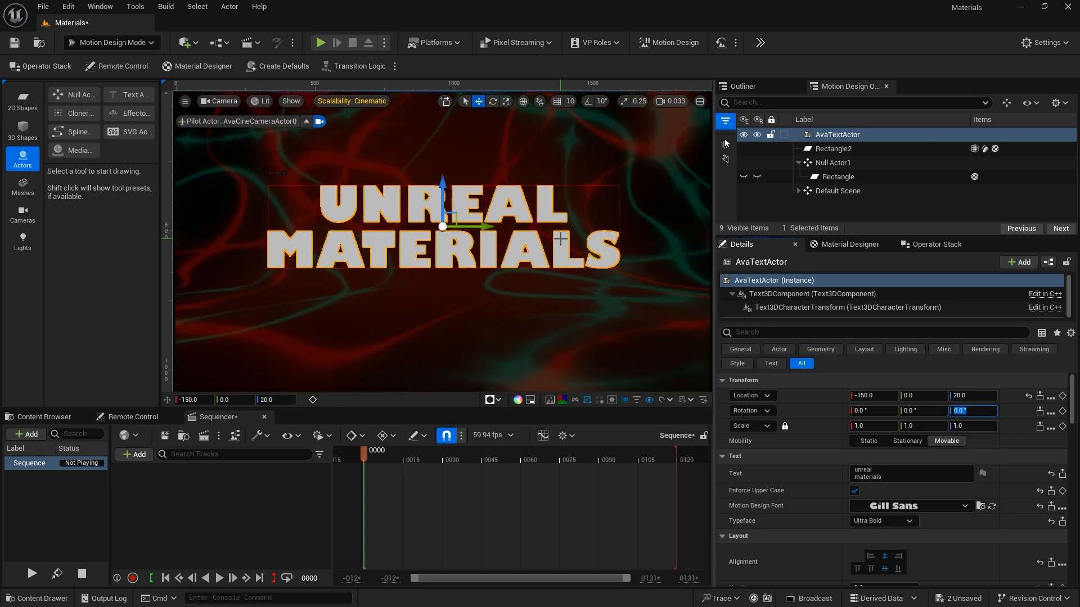
Set the text actor's extrude depth to 20
scroll(823, 464, "down", 4)
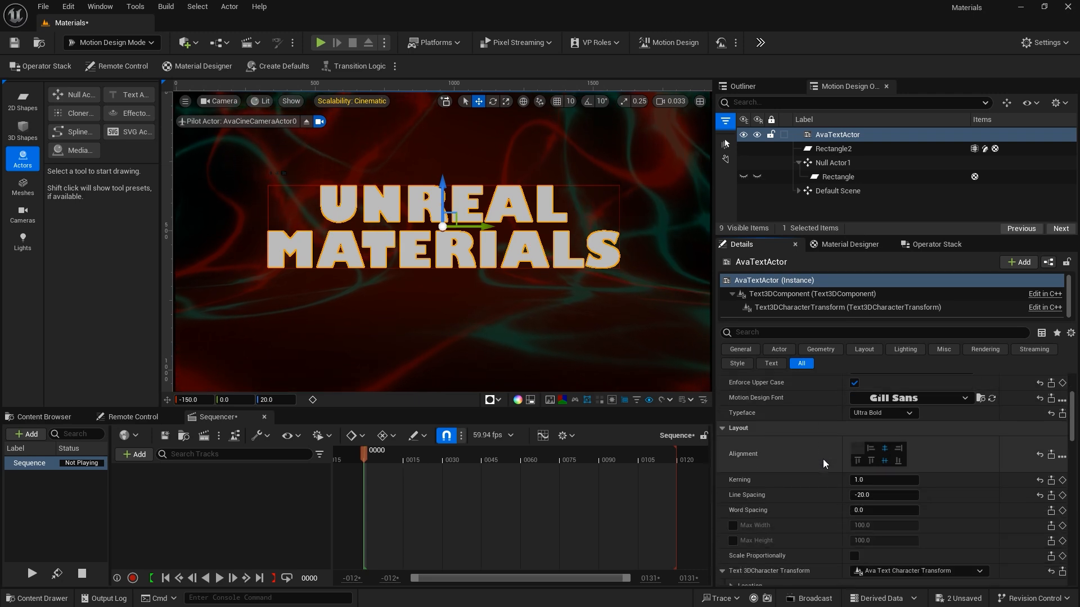
scroll(824, 463, "down", 5)
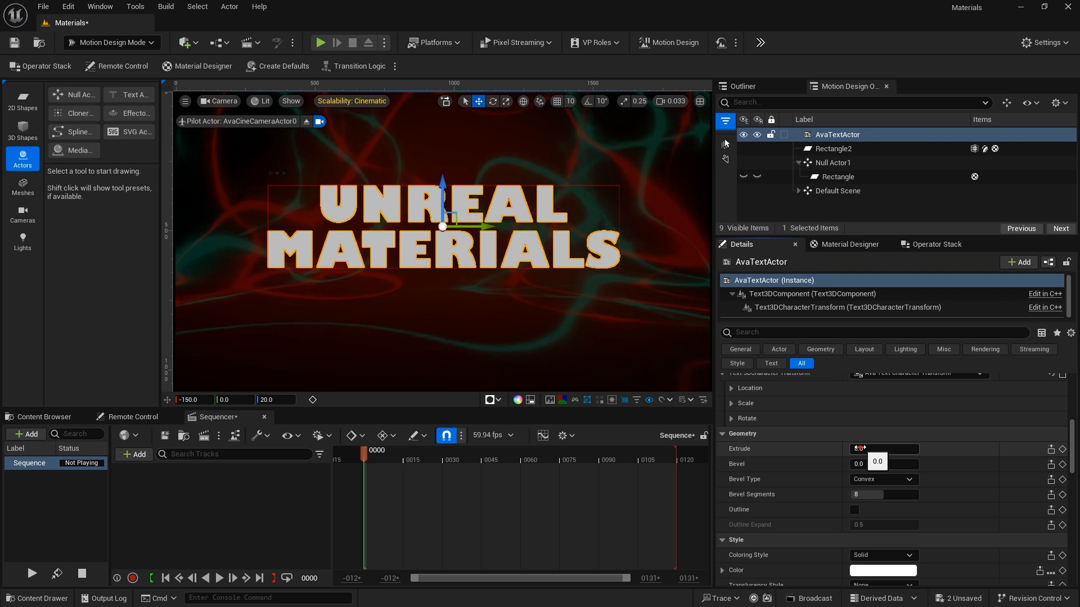
left_click(858, 449)
type("20")
key("Return")
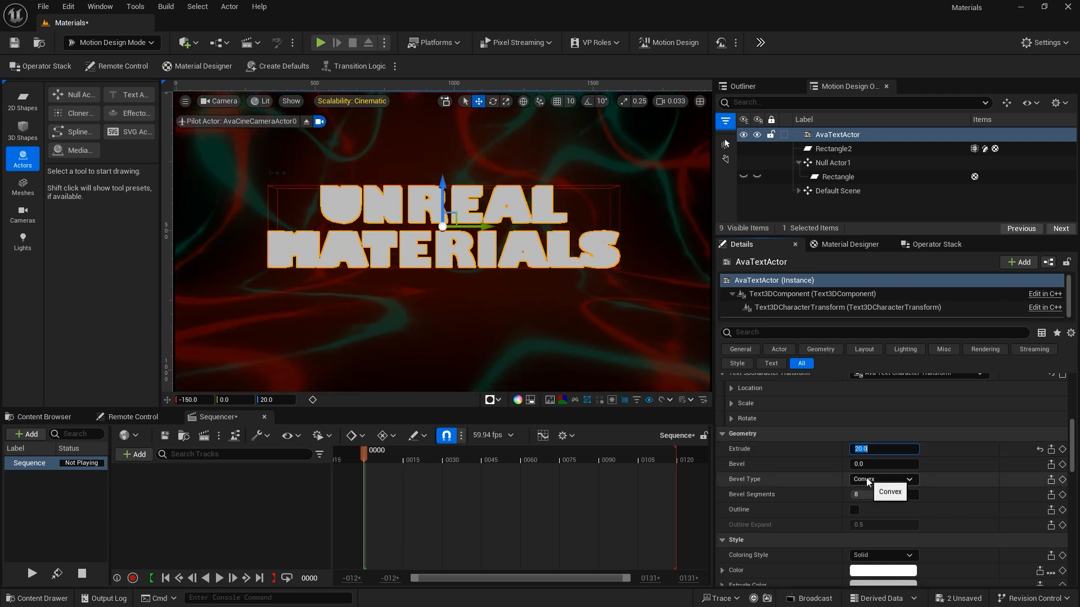
Give the text an Engraved bevel with a bevel size of 2
left_click(867, 481)
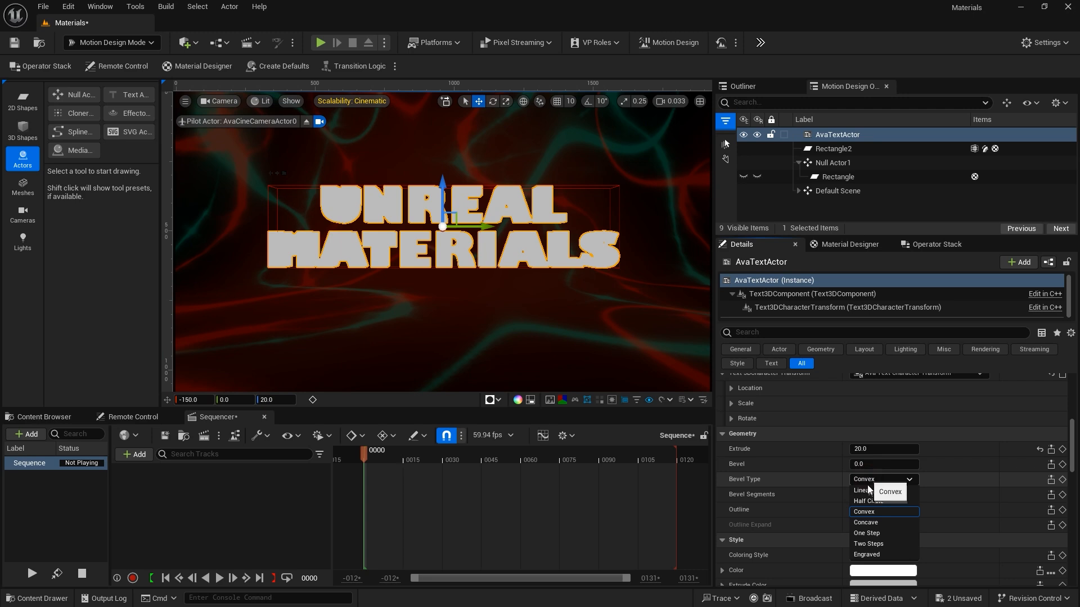
left_click(866, 555)
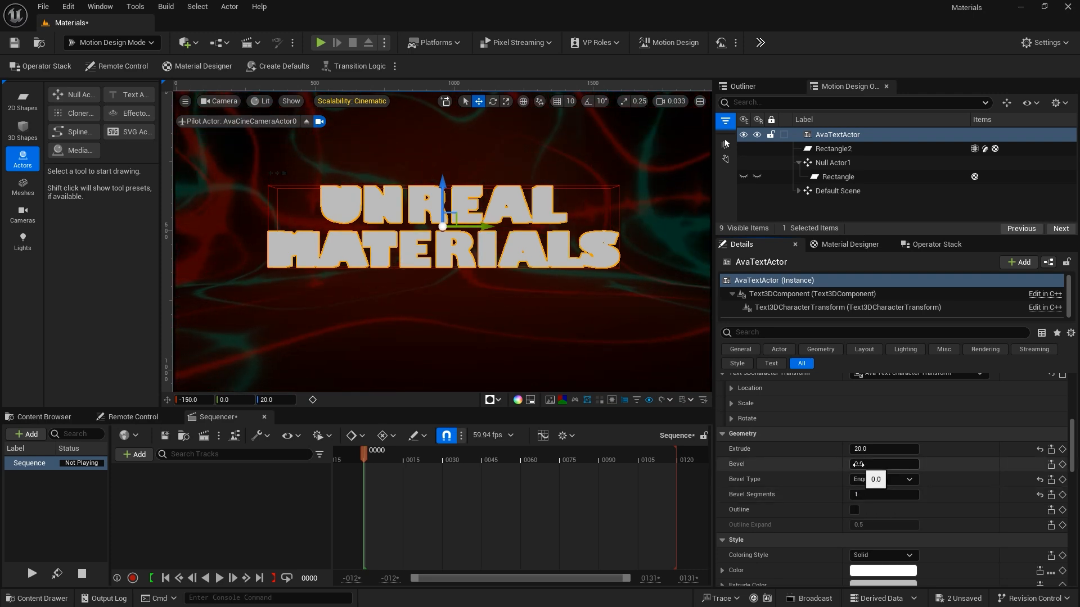
left_click_drag(857, 464, 859, 464)
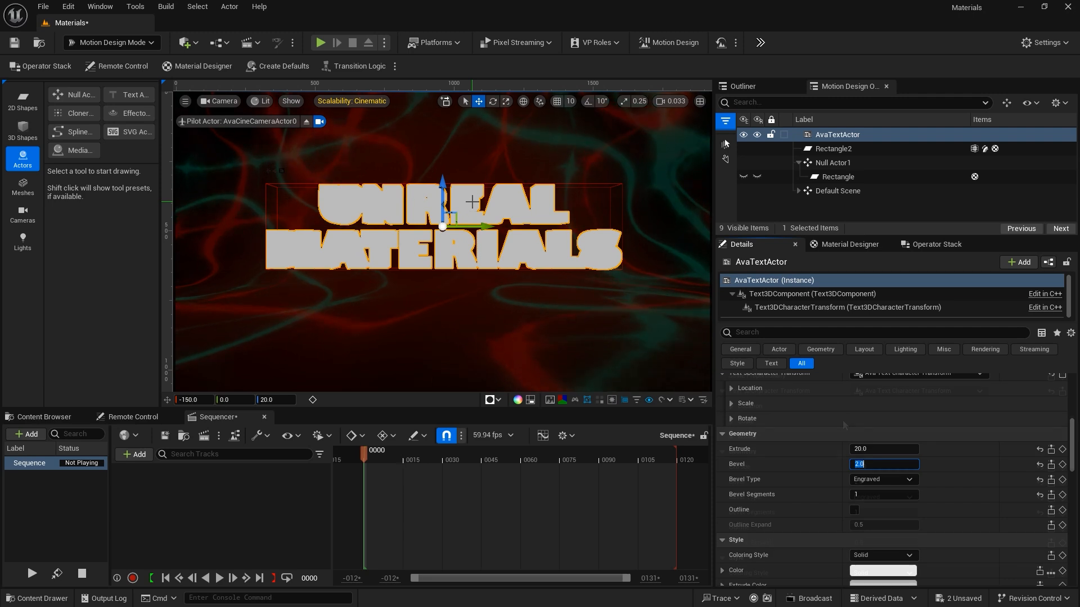
Create a Material Designer material for the text's Front Material and change its base layer from a texture to Solid Color
scroll(842, 420, "down", 3)
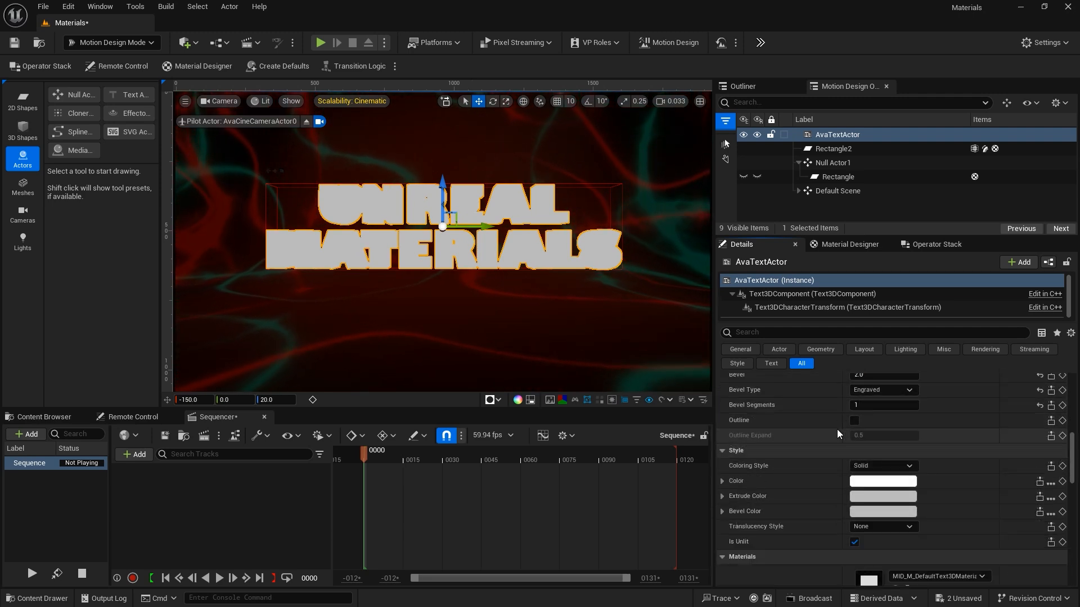
scroll(837, 430, "down", 2)
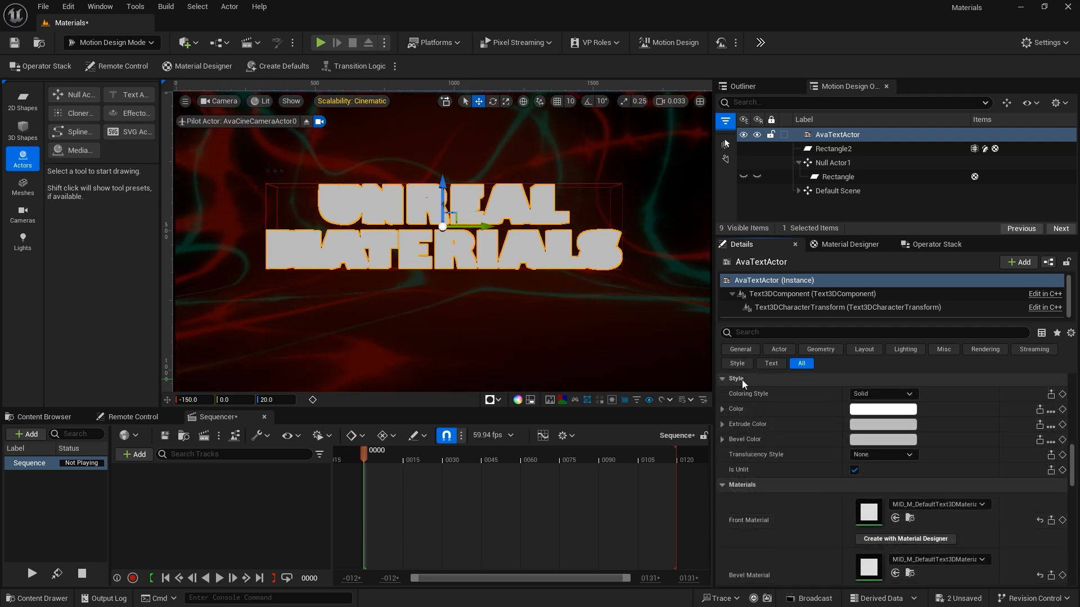
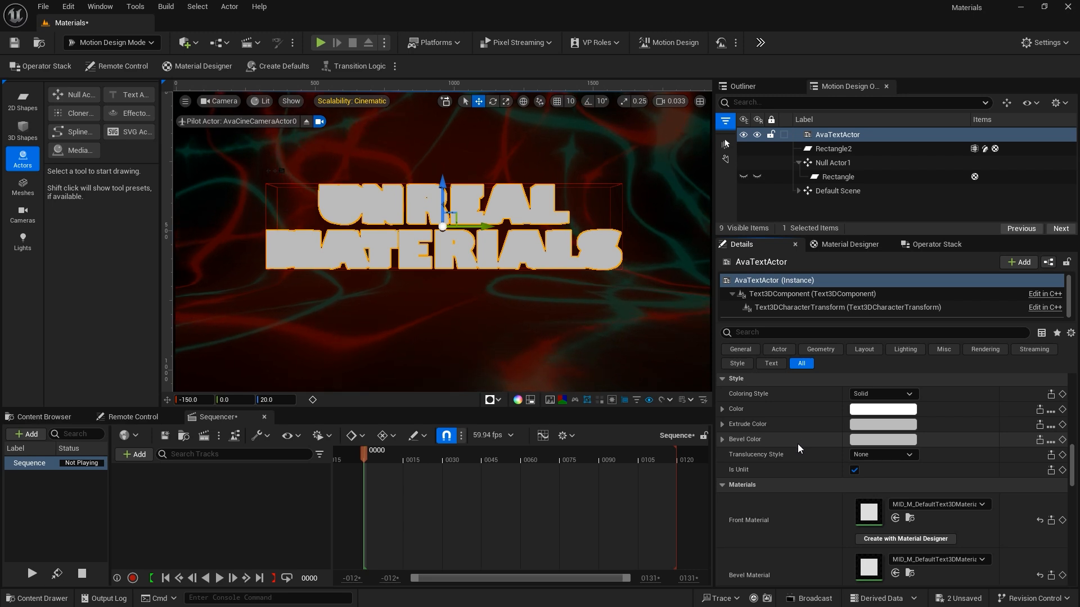
scroll(798, 454, "down", 3)
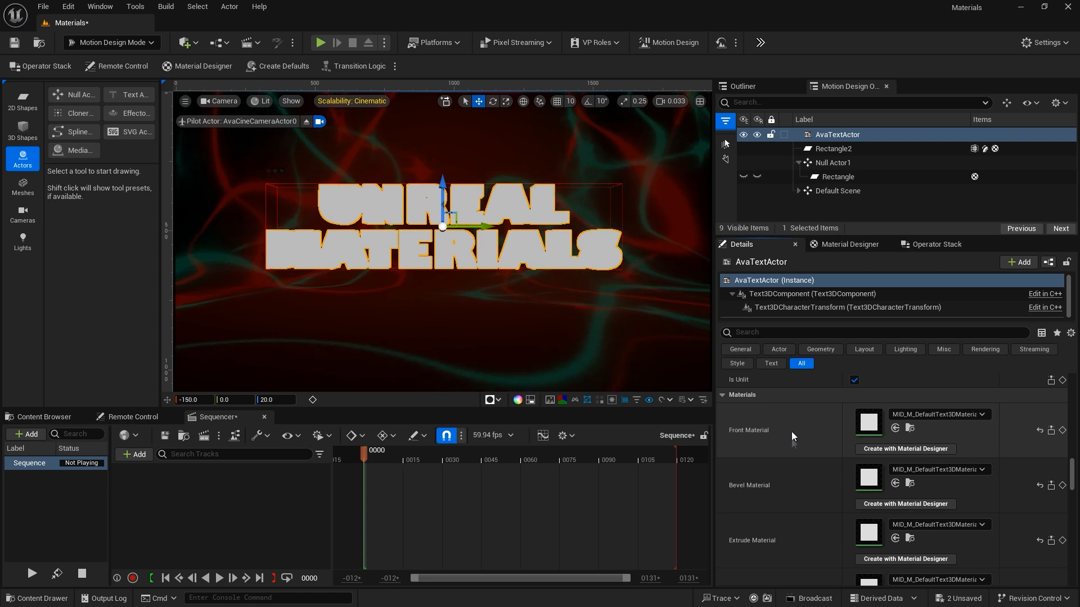
scroll(798, 540, "down", 1)
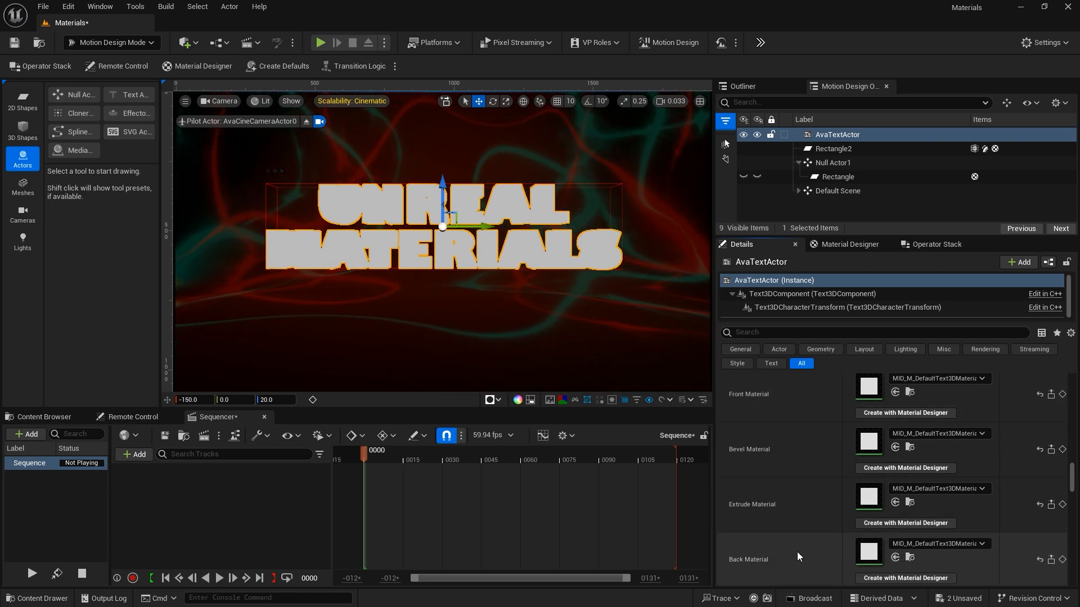
scroll(802, 508, "up", 1)
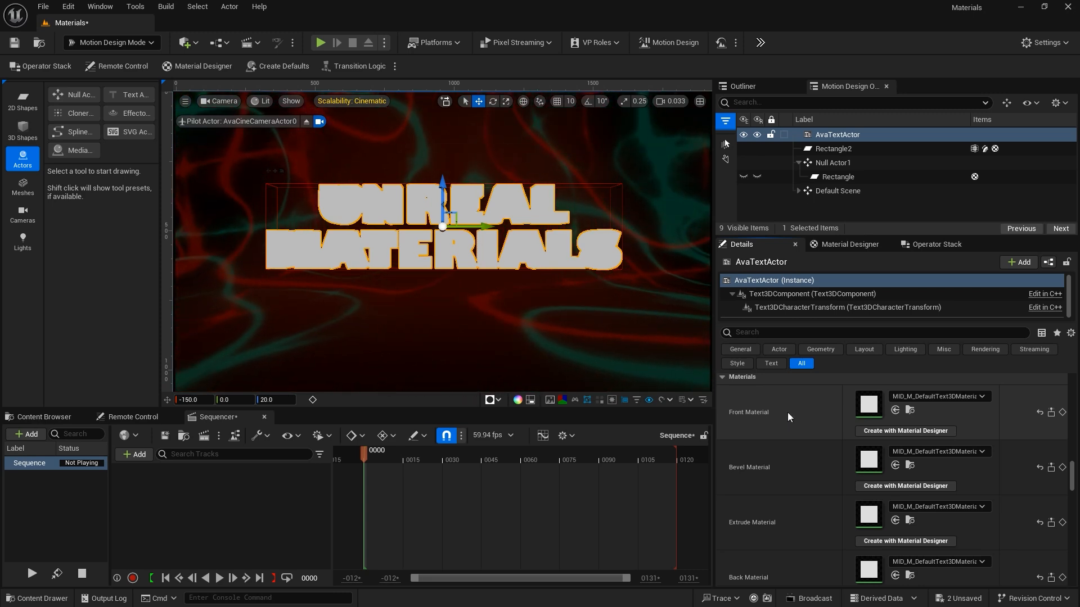
left_click(910, 431)
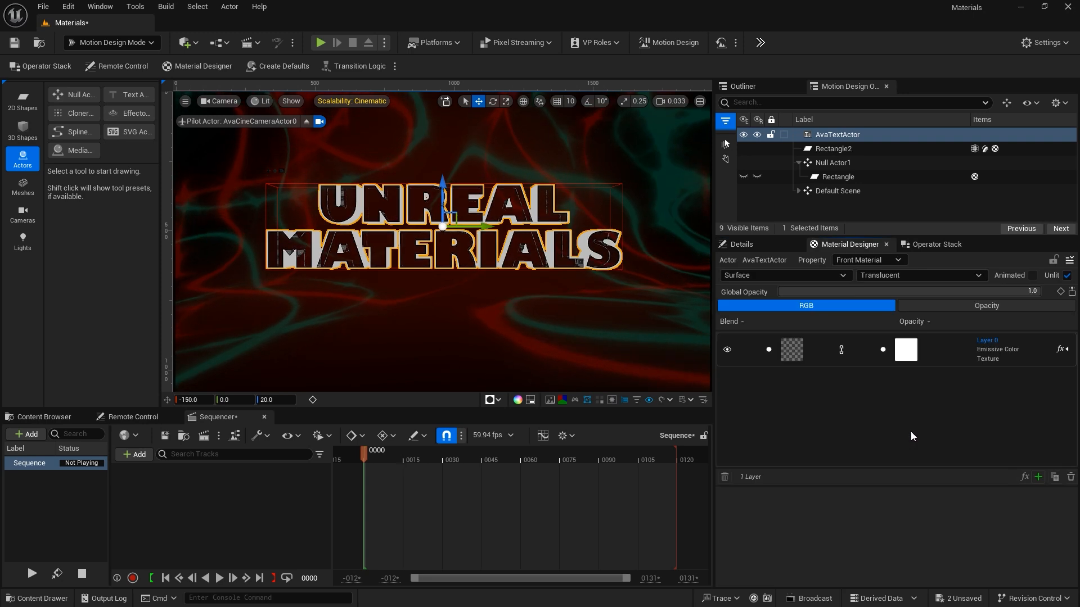
left_click(796, 352)
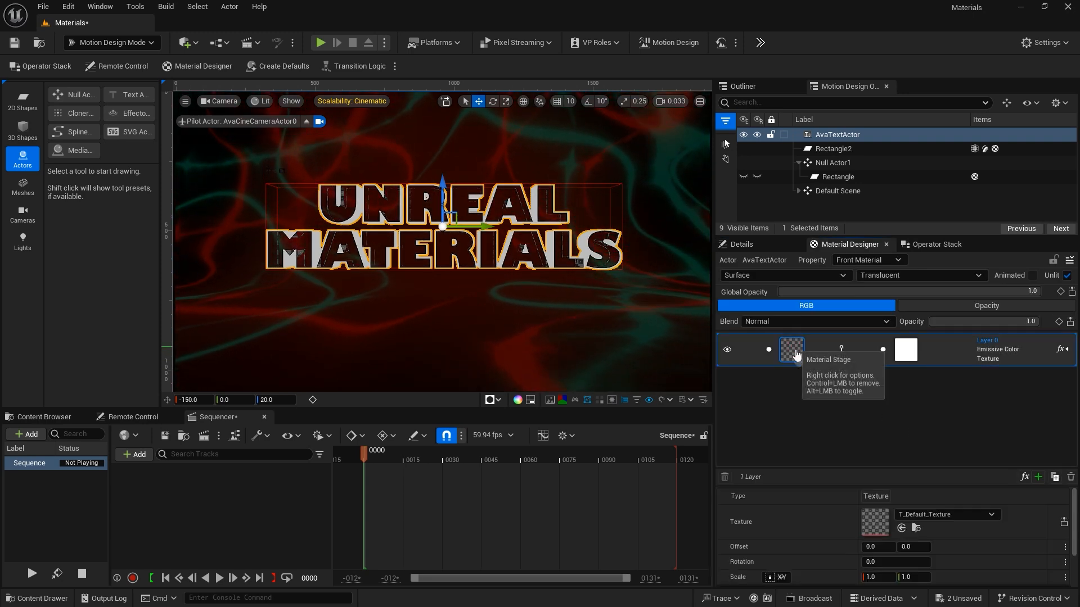
left_click(875, 497)
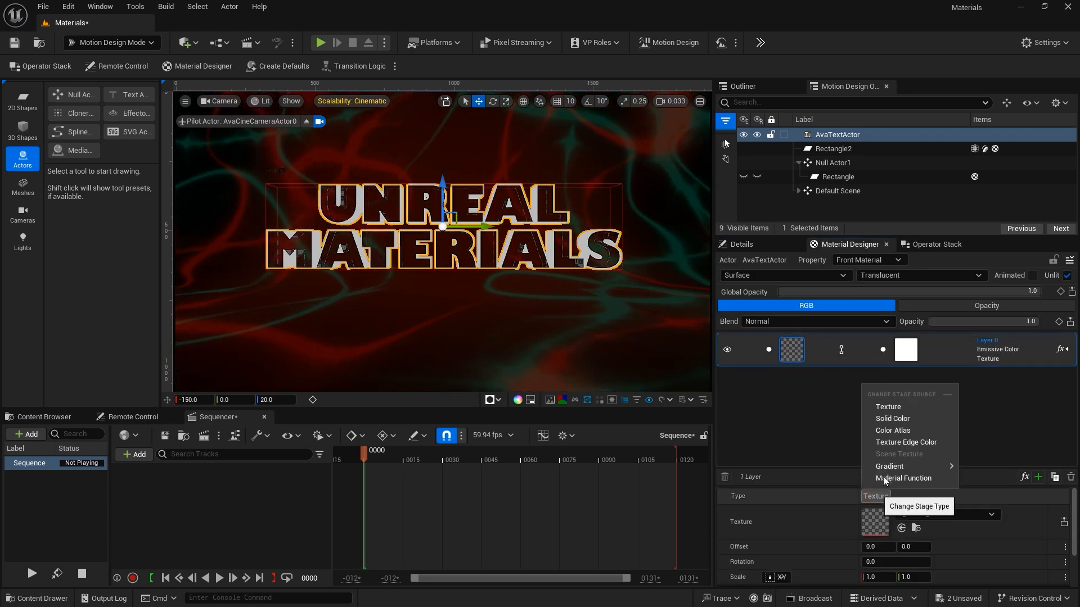
left_click(891, 419)
Set the front material's solid color to hex sRGB 03A678FF
left_click(900, 512)
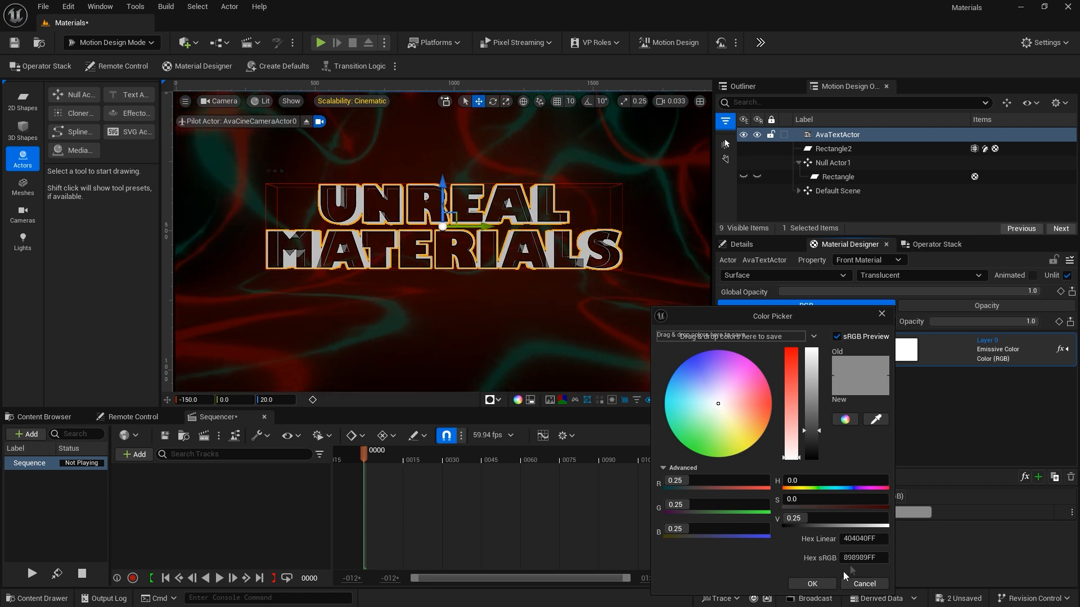
left_click(880, 558)
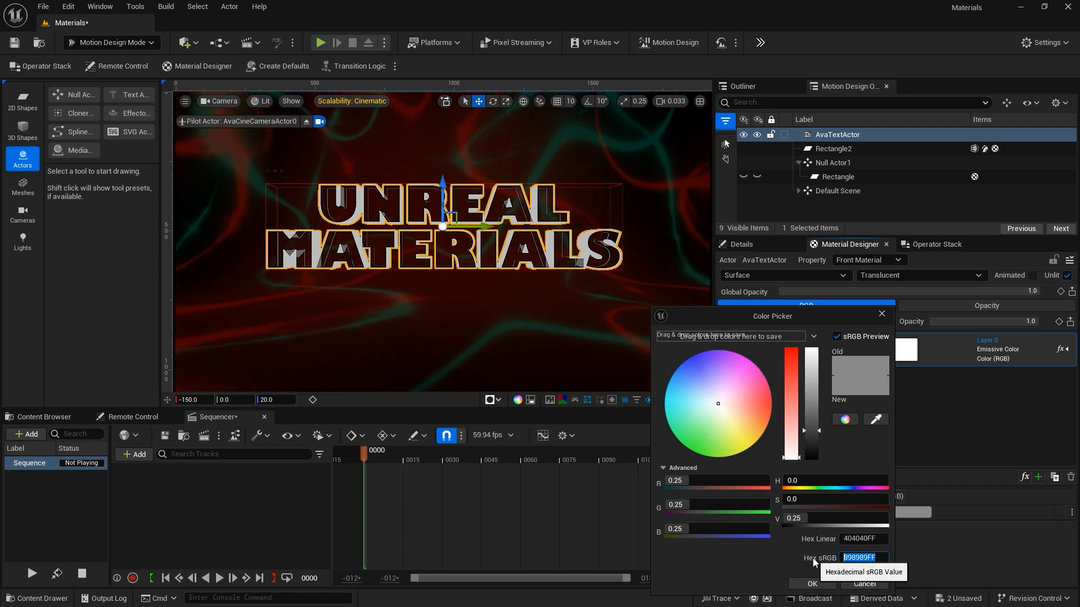
type("03A678FF")
key("Return")
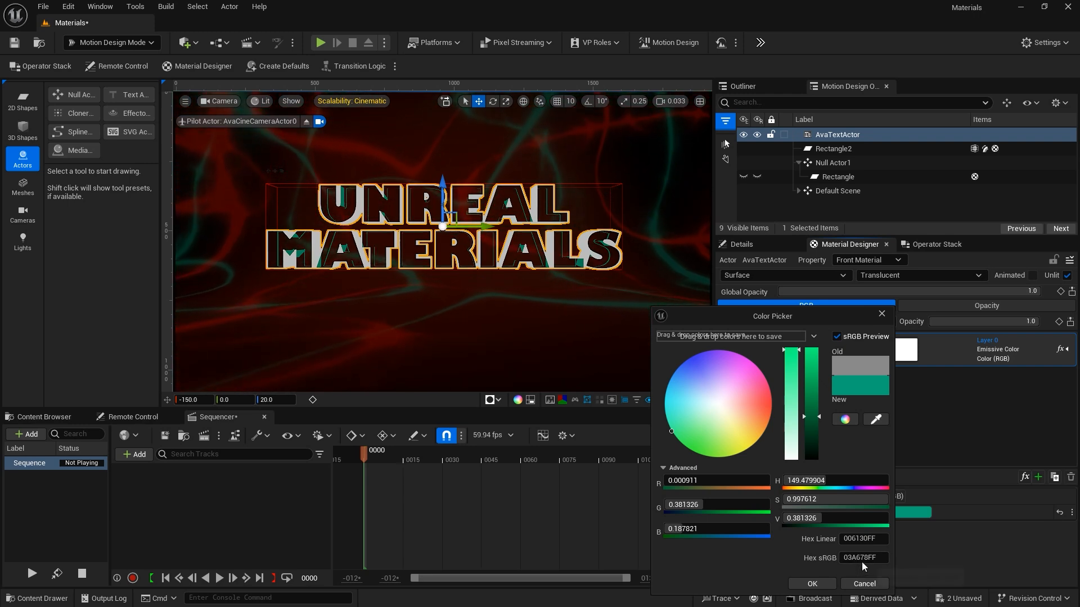
left_click(812, 584)
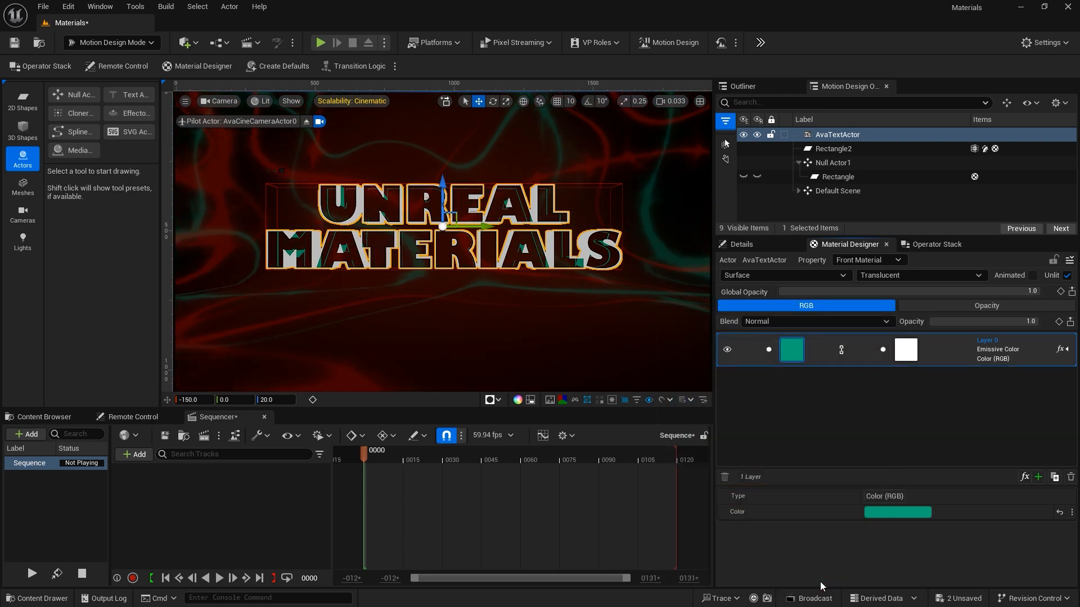
Turn off Unlit for the front material and set its blend mode to Opaque
left_click(1066, 276)
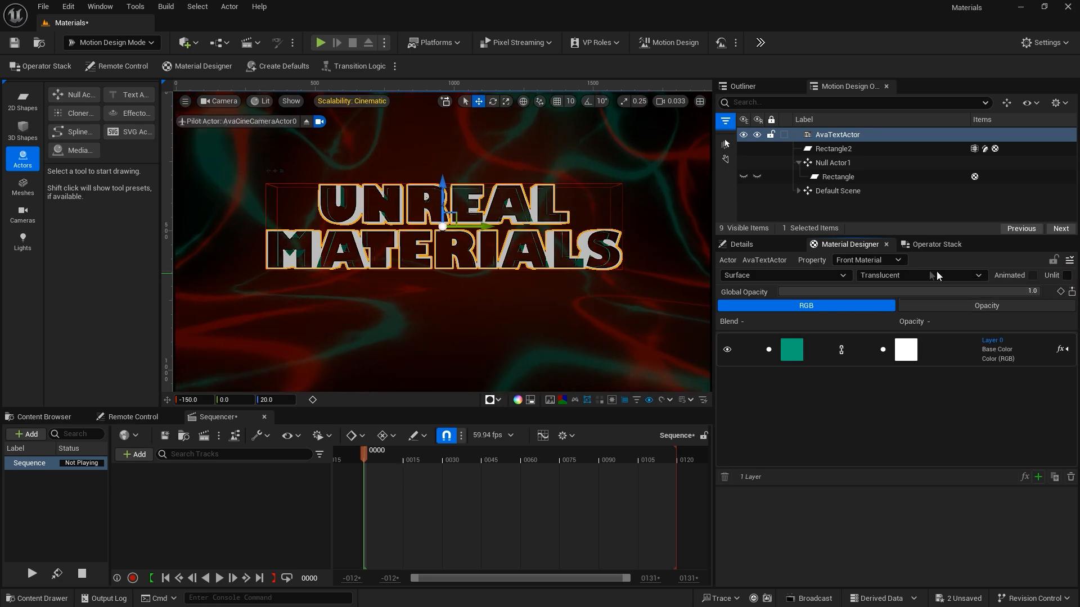
left_click(897, 276)
left_click(894, 288)
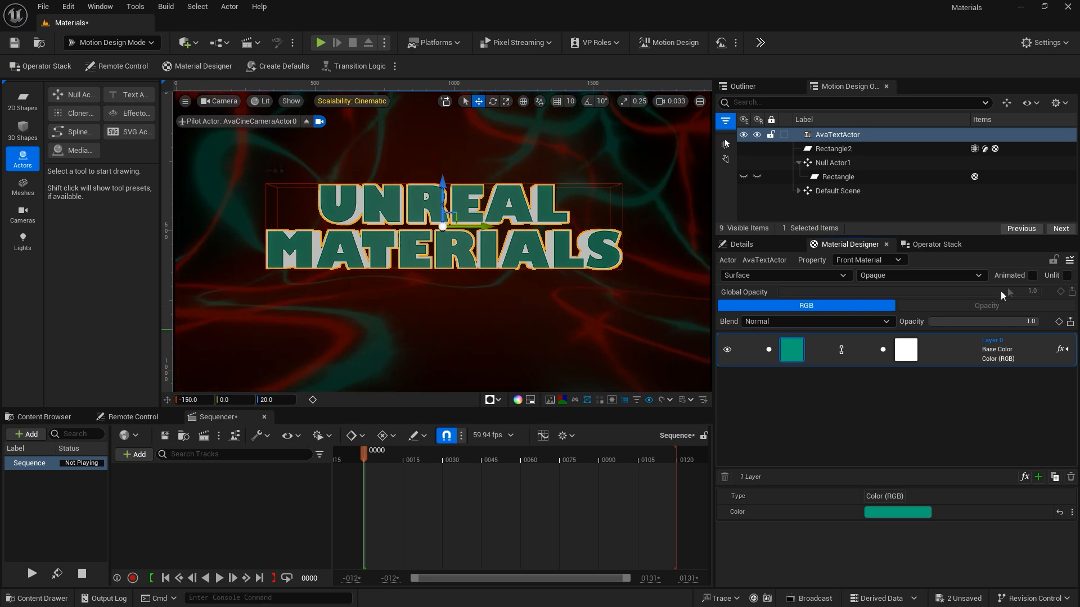
Export the front material as a generated material named Material_LightGreen2 into the MyMaterials2 folder
left_click(1069, 261)
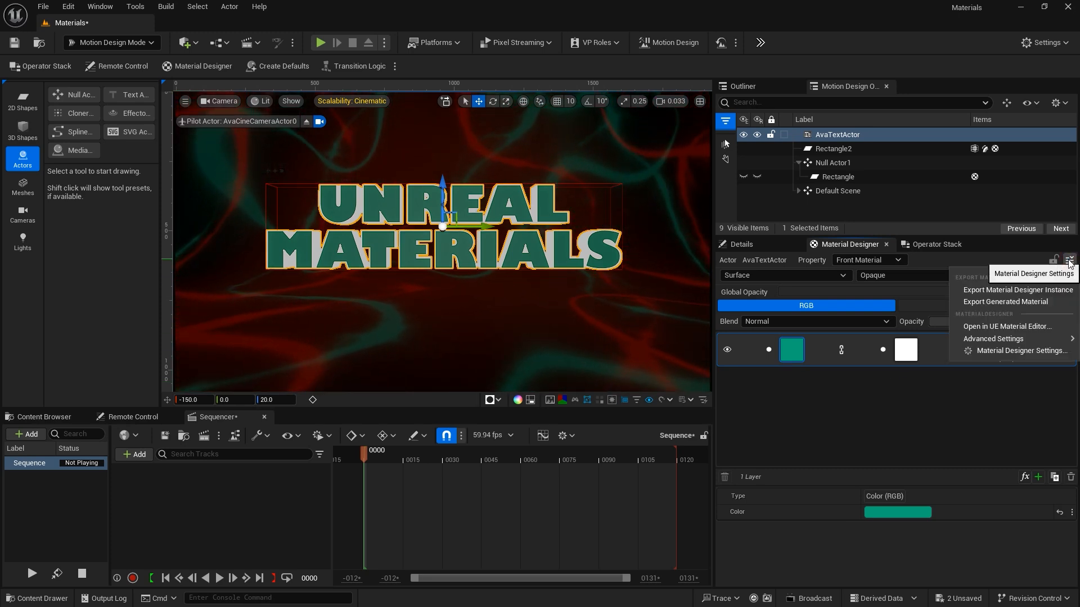
left_click(1010, 303)
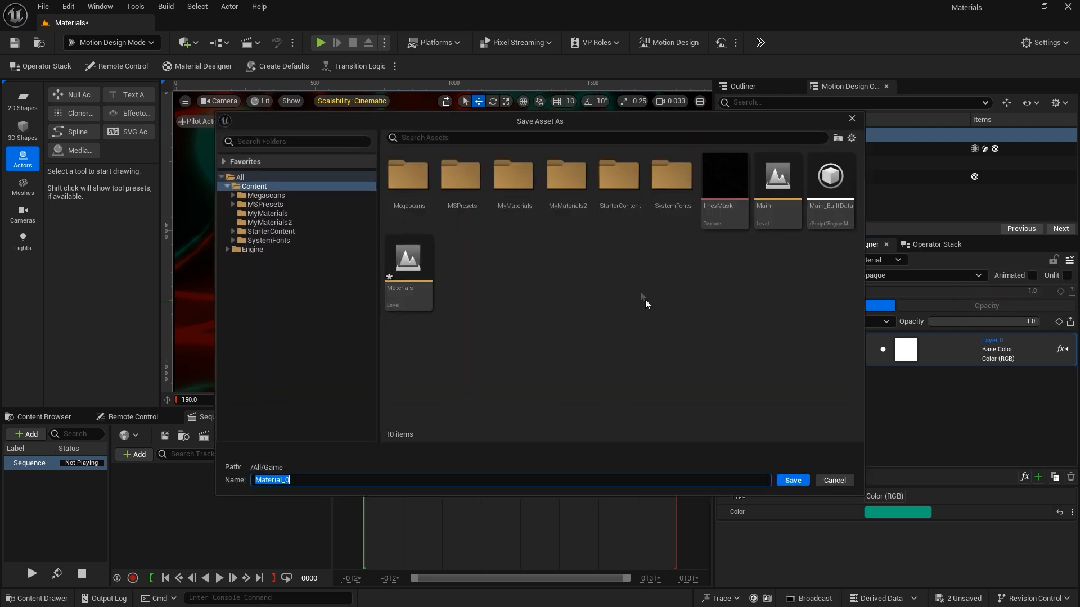
double_click(563, 179)
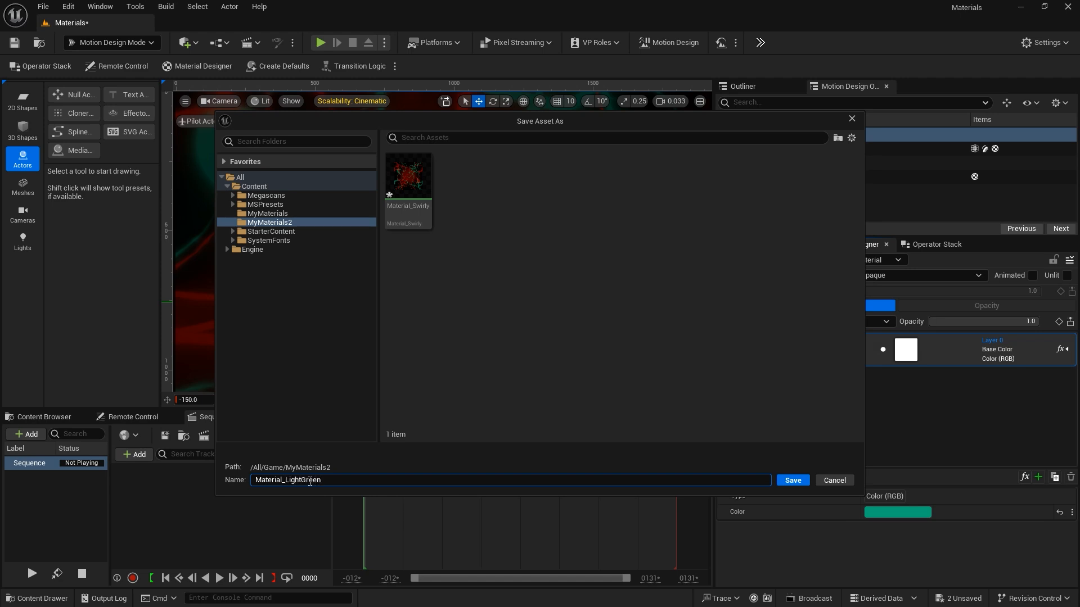
type("2")
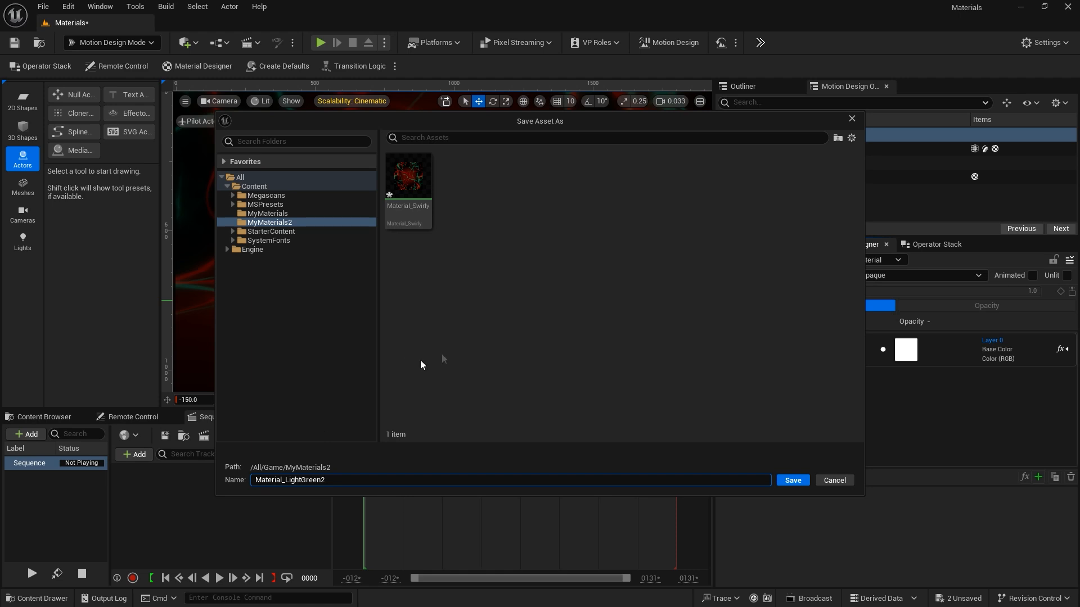
left_click(792, 482)
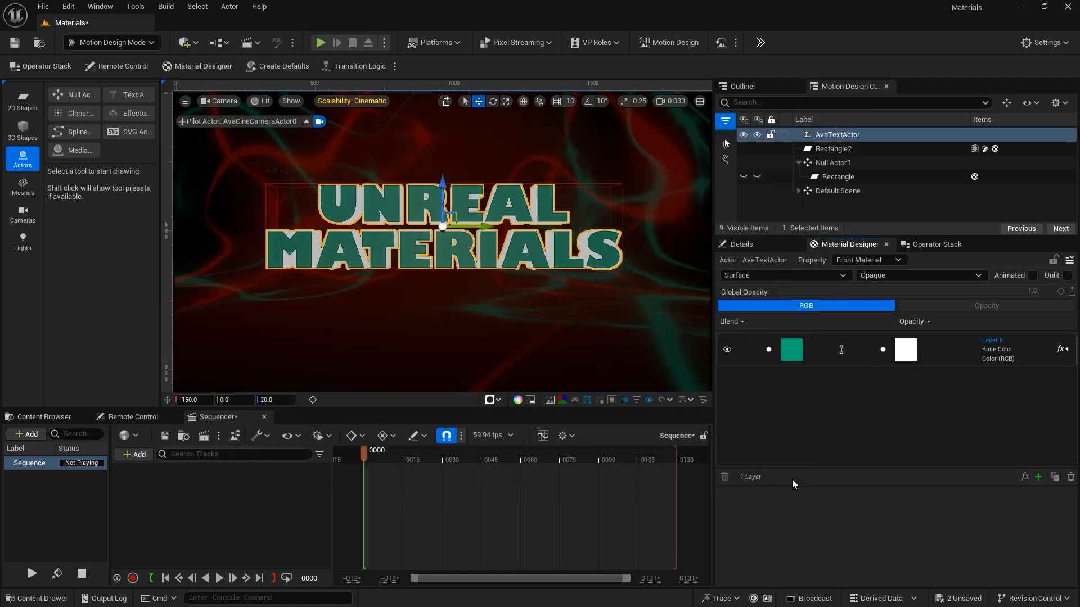
Search the assets for "lightgreen" and assign Material_LightGreen2 as the text's Front Material
left_click(762, 249)
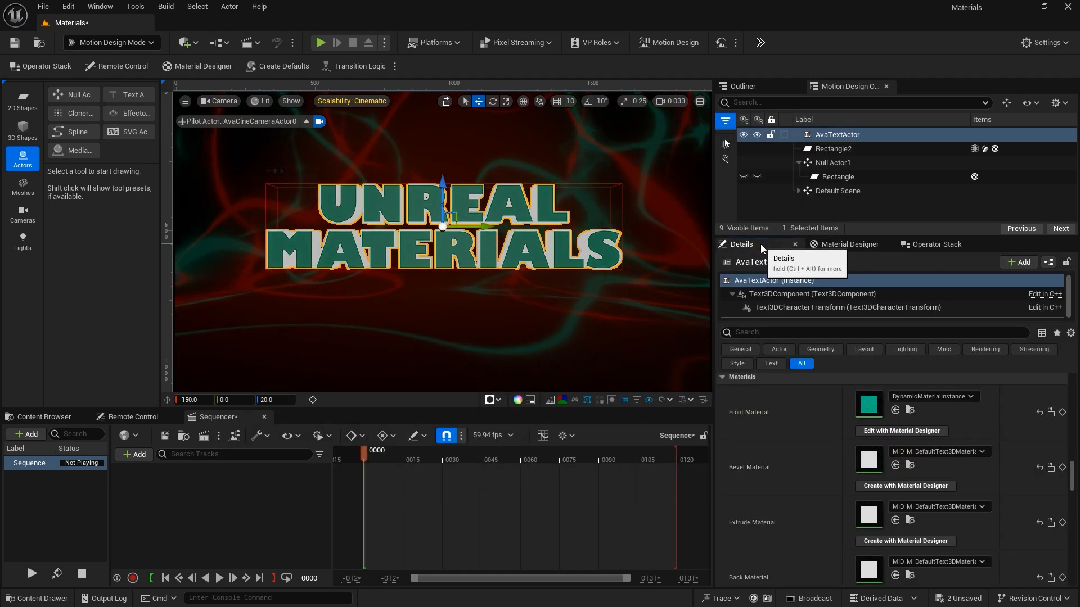
left_click(946, 397)
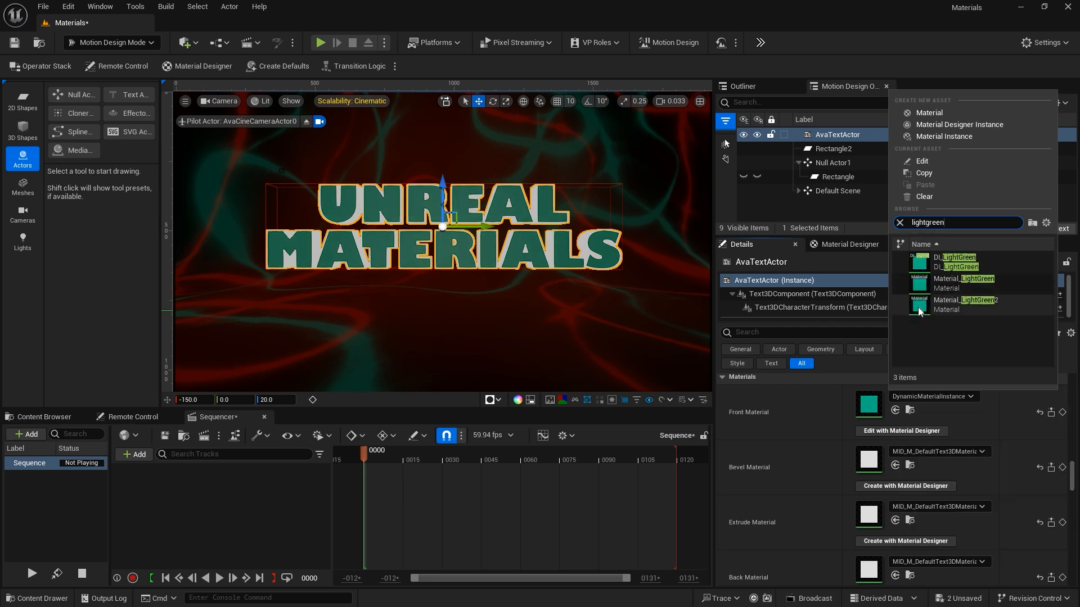
left_click(956, 305)
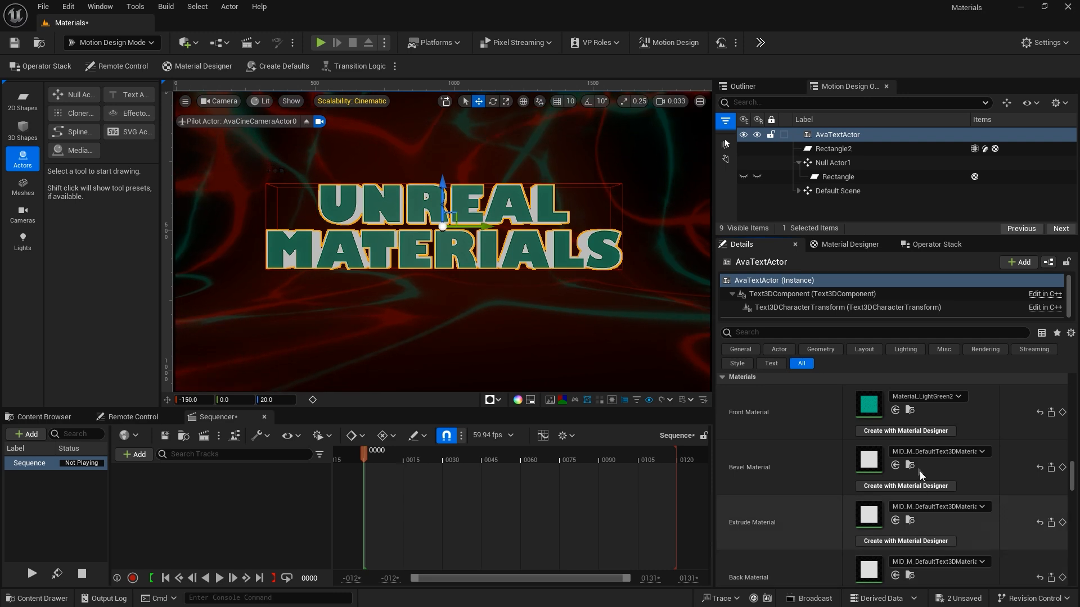
Create a Material Designer material for the text's Bevel Material and set its blend mode to Opaque
left_click(896, 487)
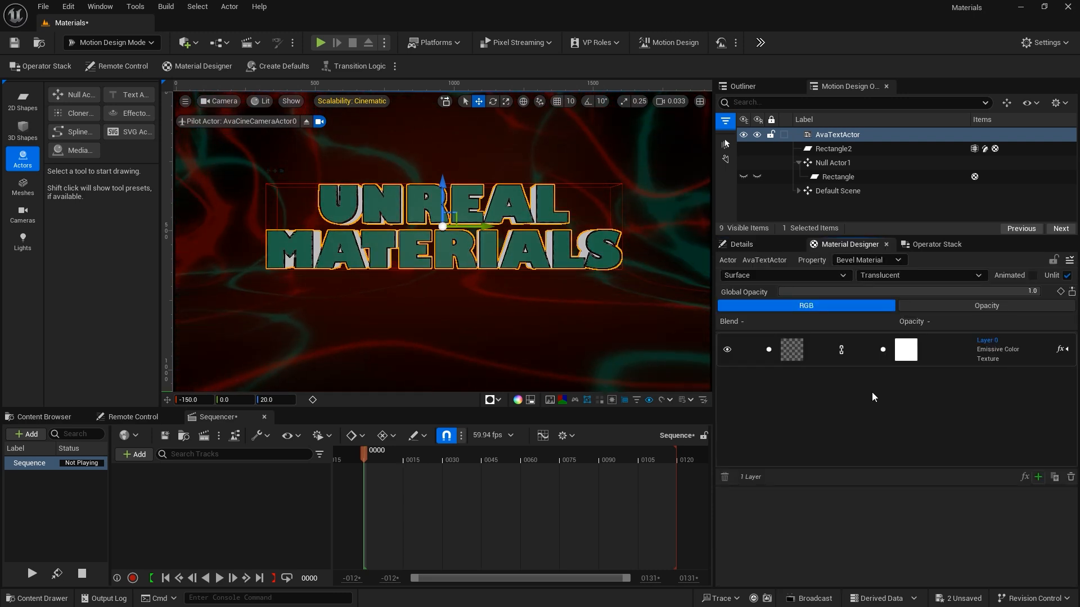
left_click(910, 275)
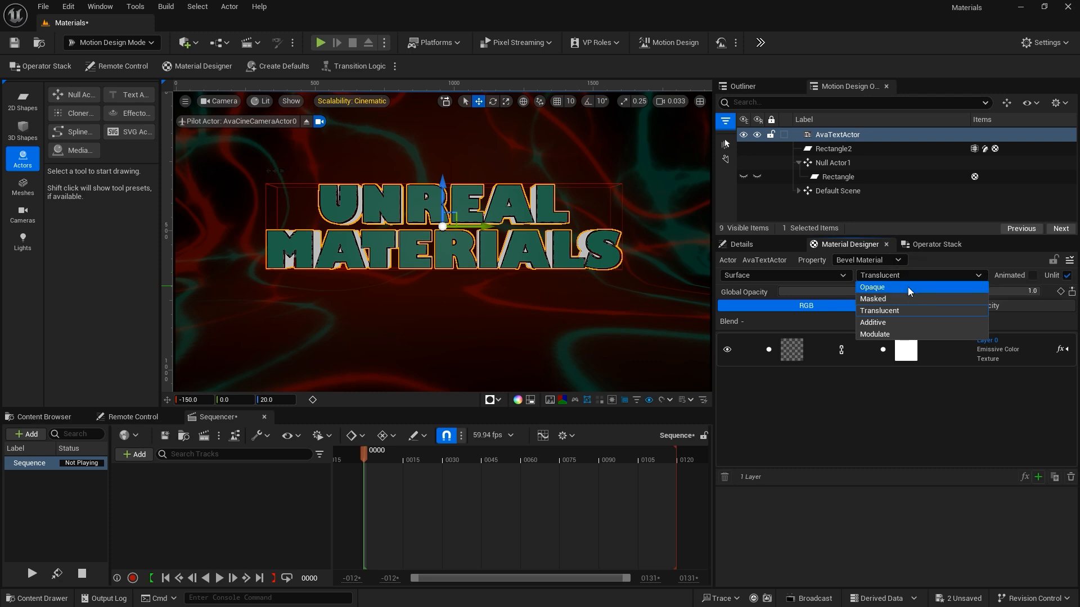
left_click(907, 285)
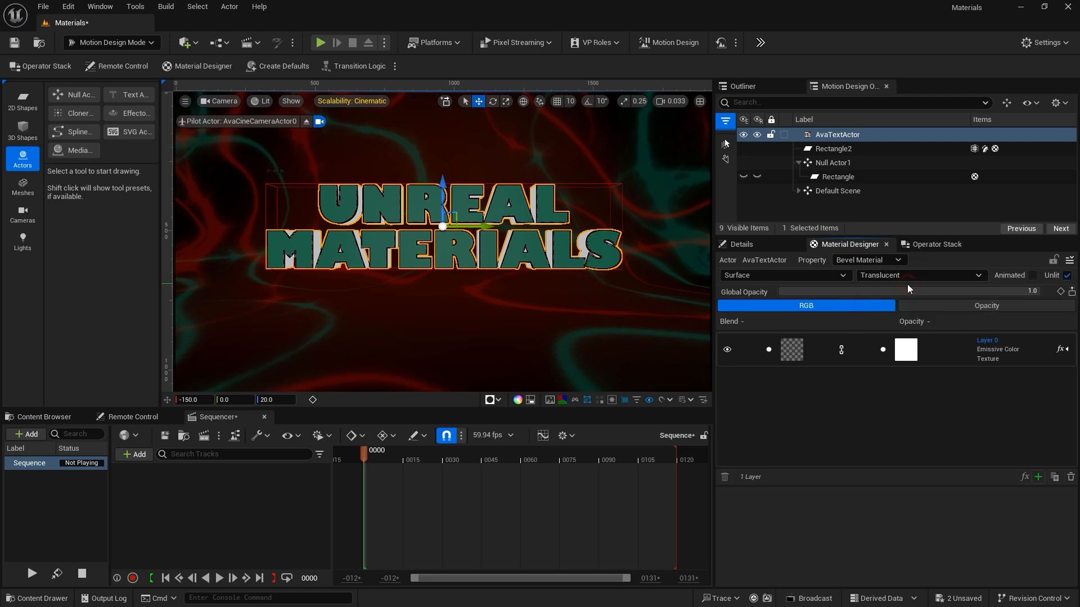
Change the bevel material's base layer from Texture to Solid Color and set it to hex sRGB F27405FF
left_click(789, 353)
left_click(876, 498)
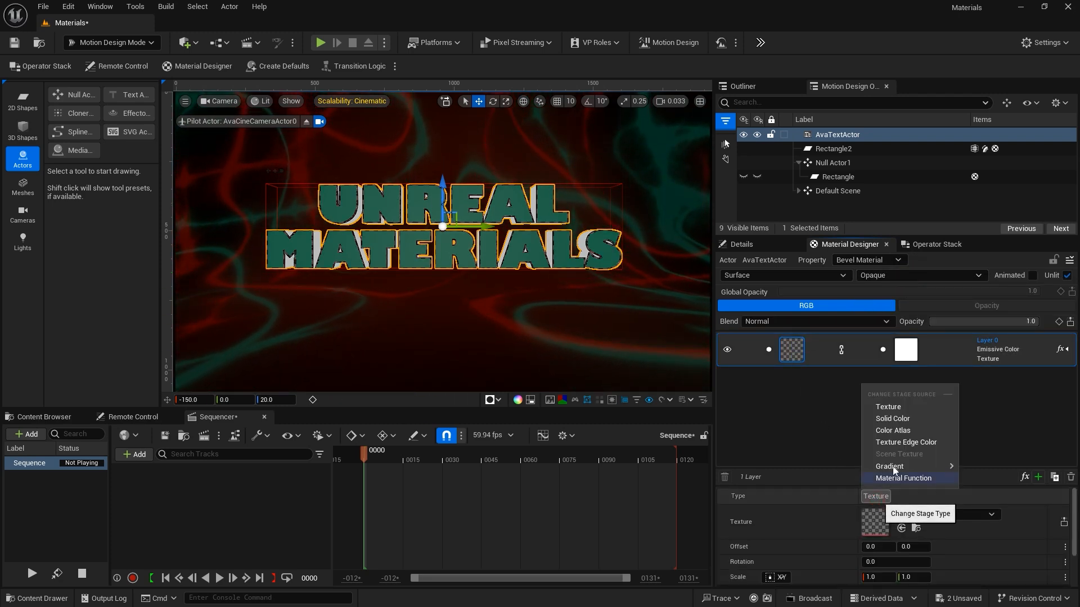
left_click(895, 423)
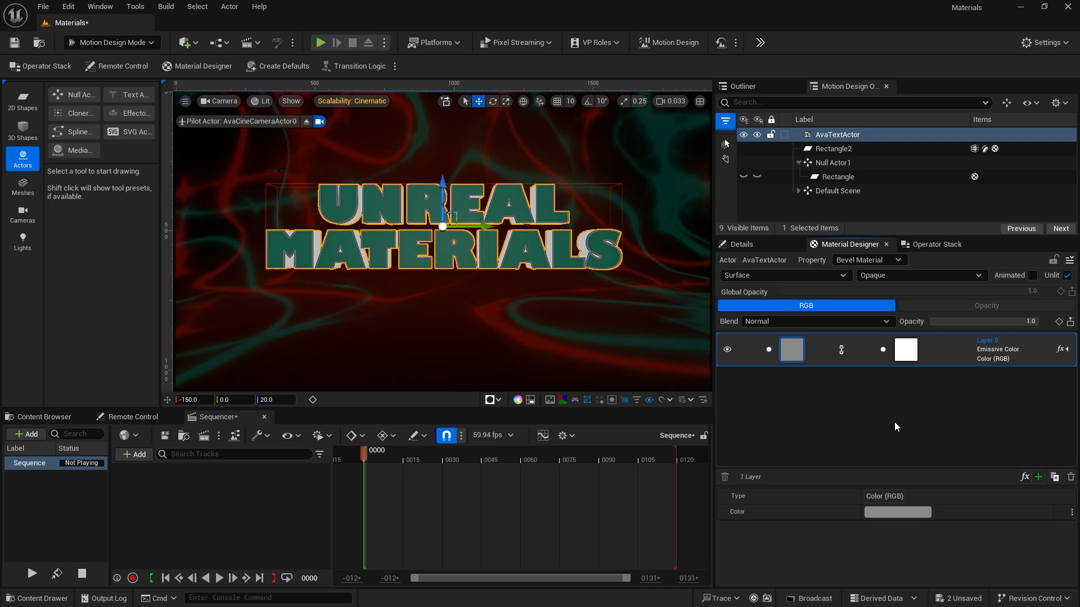
left_click(901, 513)
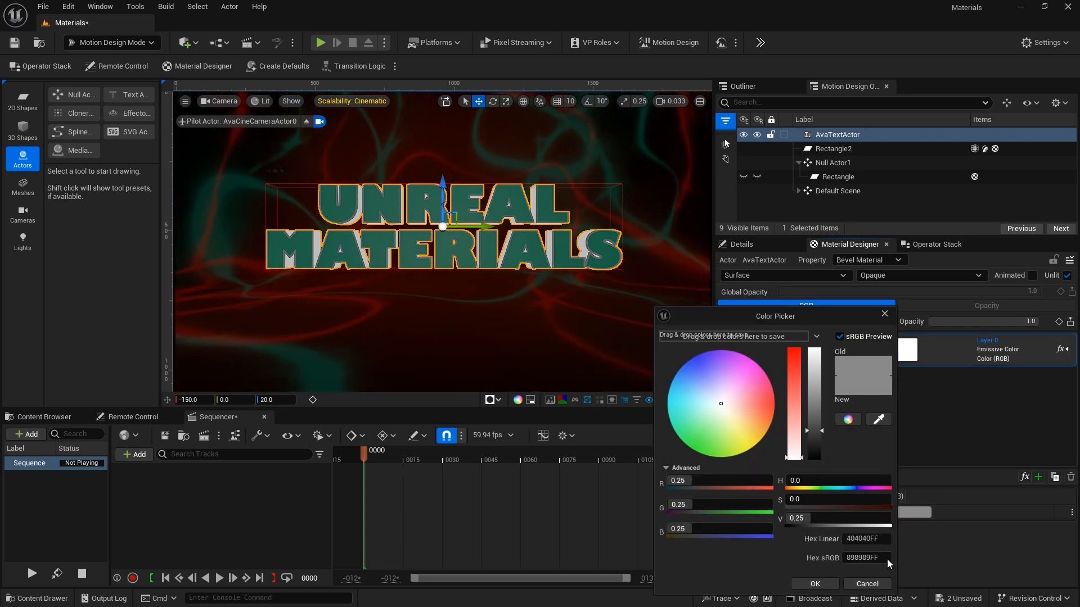
left_click_drag(885, 558, 791, 559)
type("F27405FF")
key("Return")
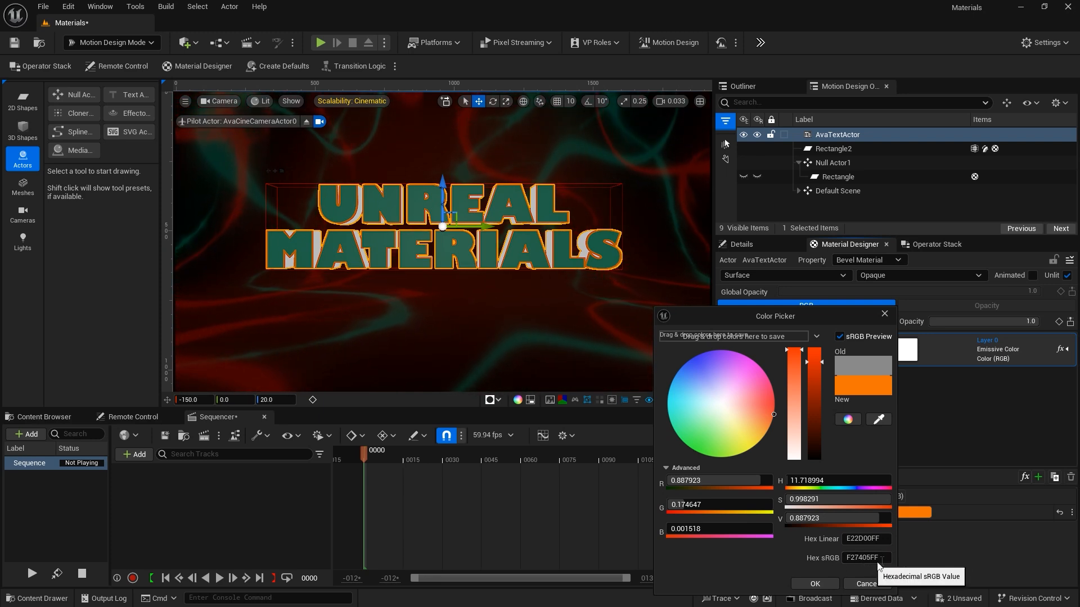
left_click(815, 584)
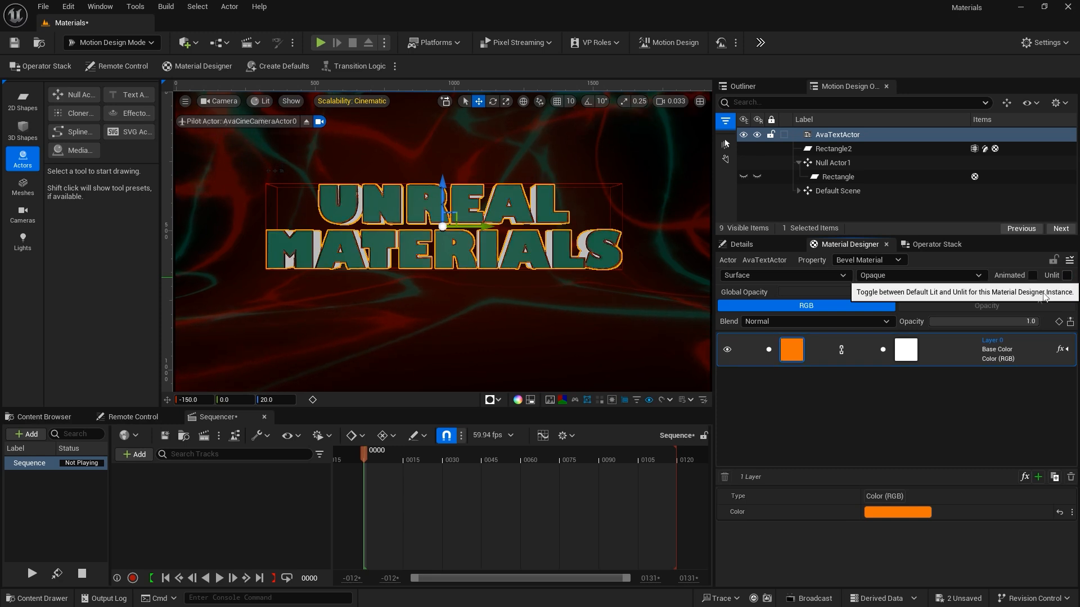
Turn off Unlit for the bevel material and export it as a generated material named Material_Gold2 in the MyMaterials2 folder
left_click(1067, 276)
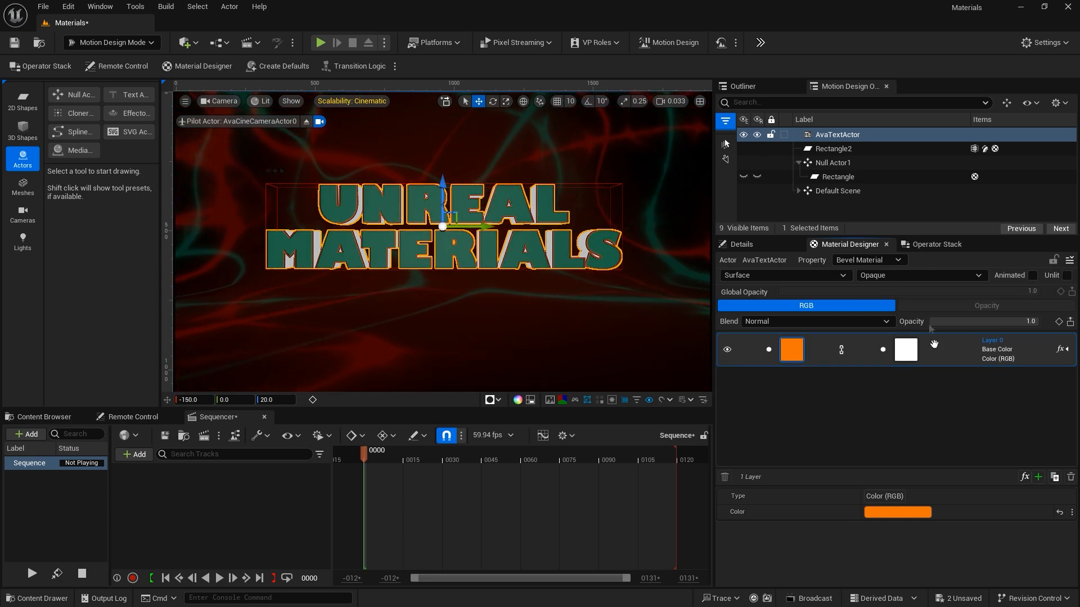
left_click(1069, 260)
left_click(1014, 303)
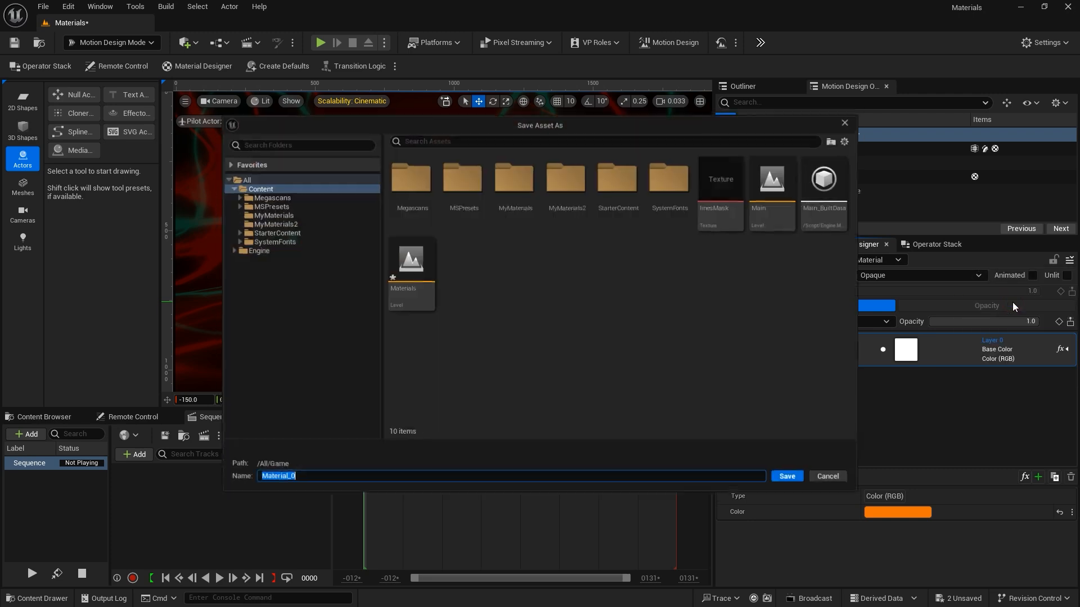
double_click(568, 194)
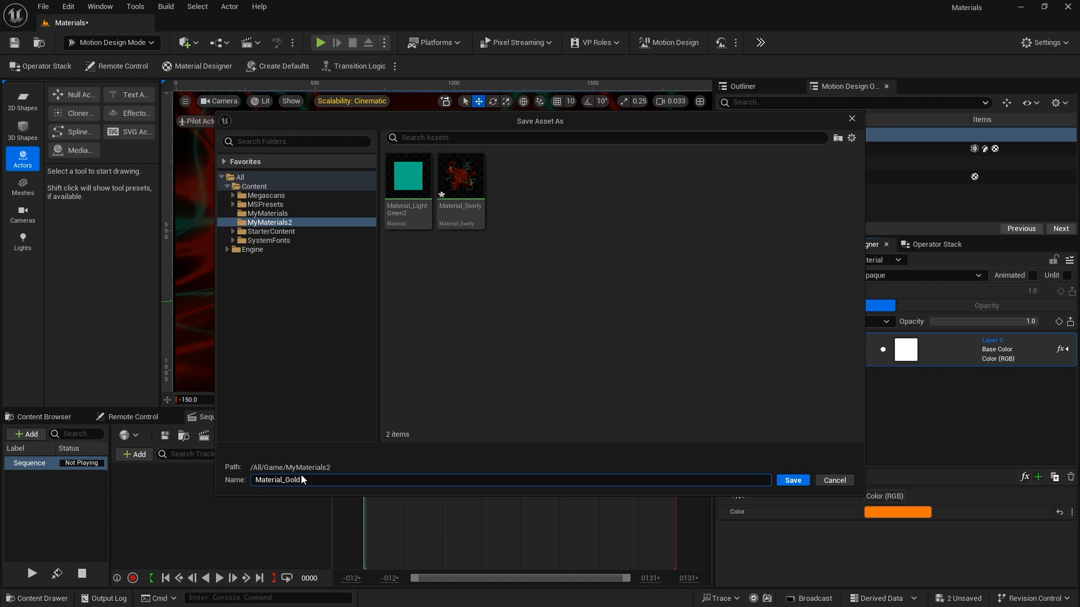
key("Return")
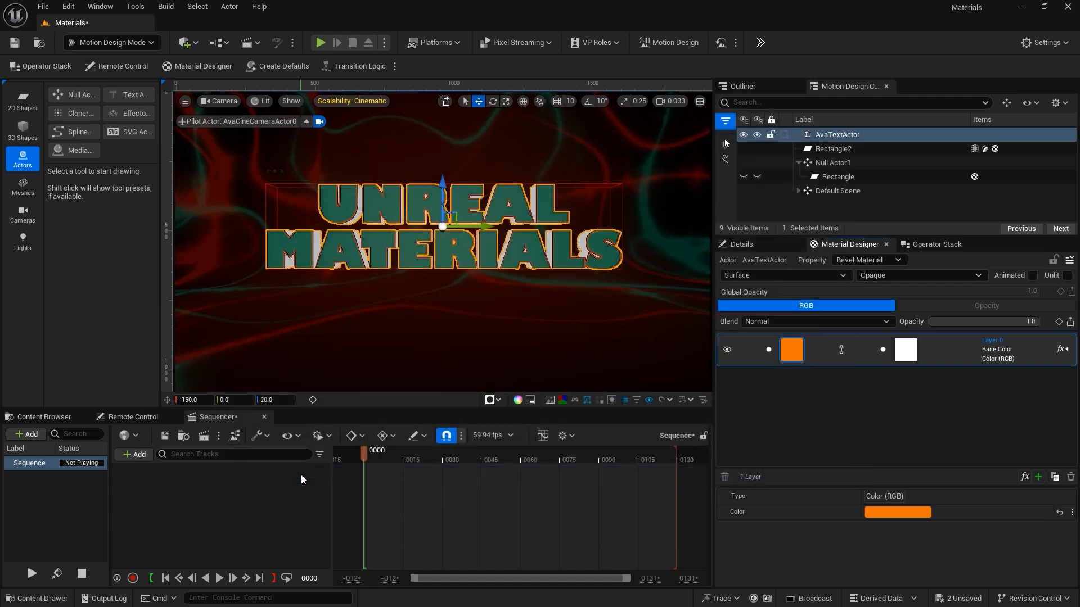
Search the assets for "gold2" and assign Material_Gold2 as the text's Bevel Material
left_click(741, 244)
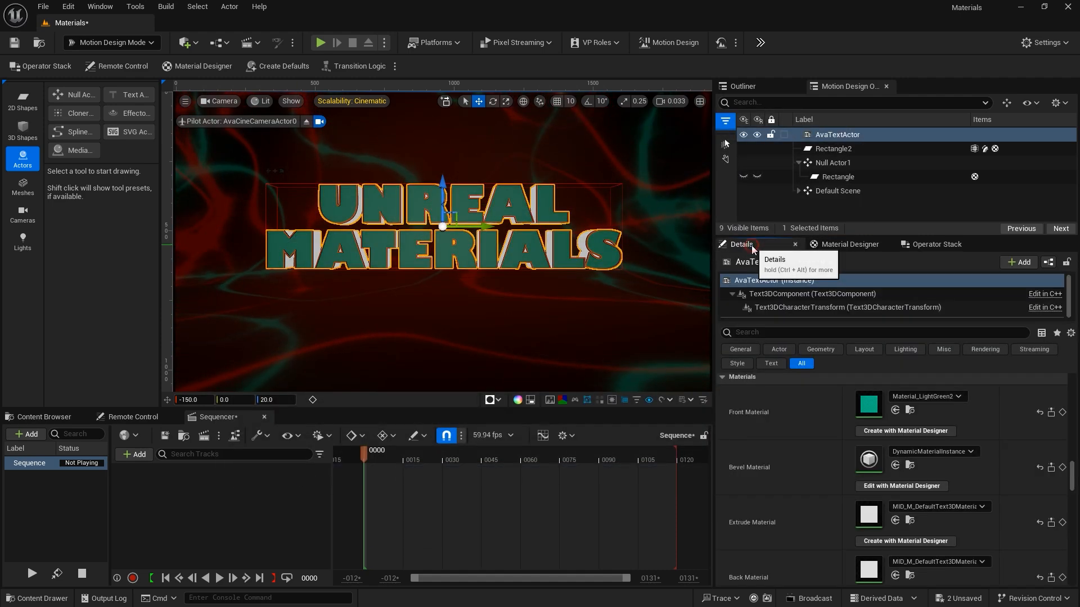
left_click(927, 453)
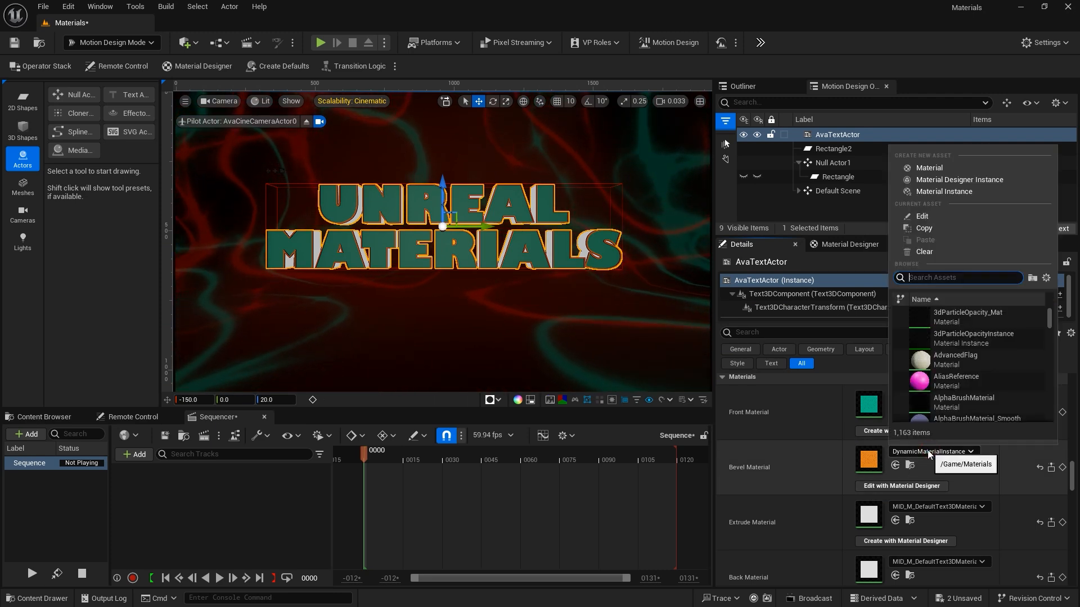
type("gold2")
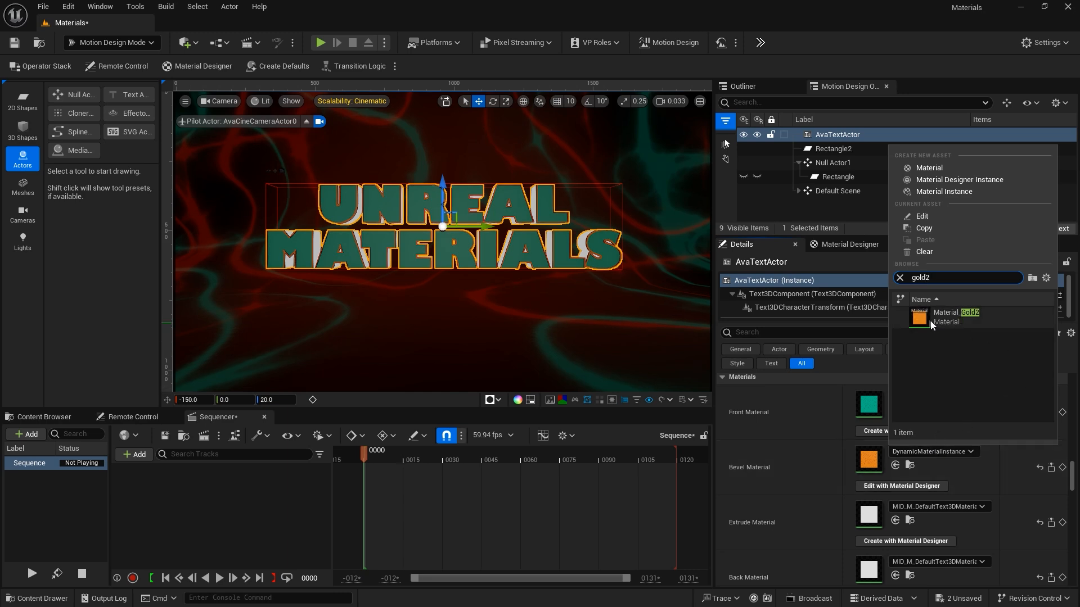
left_click(950, 317)
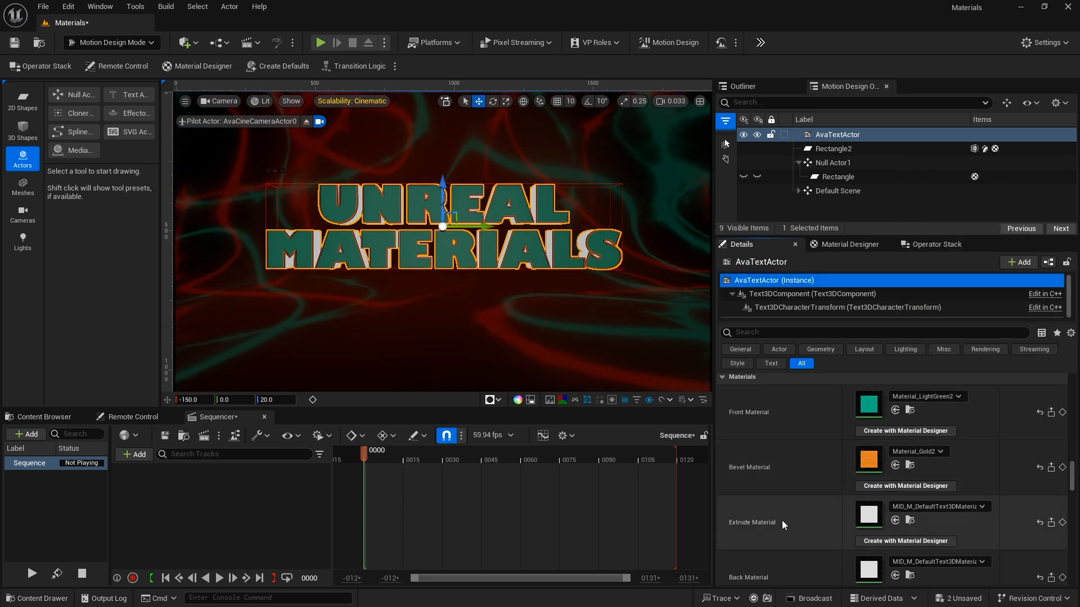
Create a Material Designer material for the text's Extrude Material, with the Opaque blend mode and Unlit turned off
left_click(923, 541)
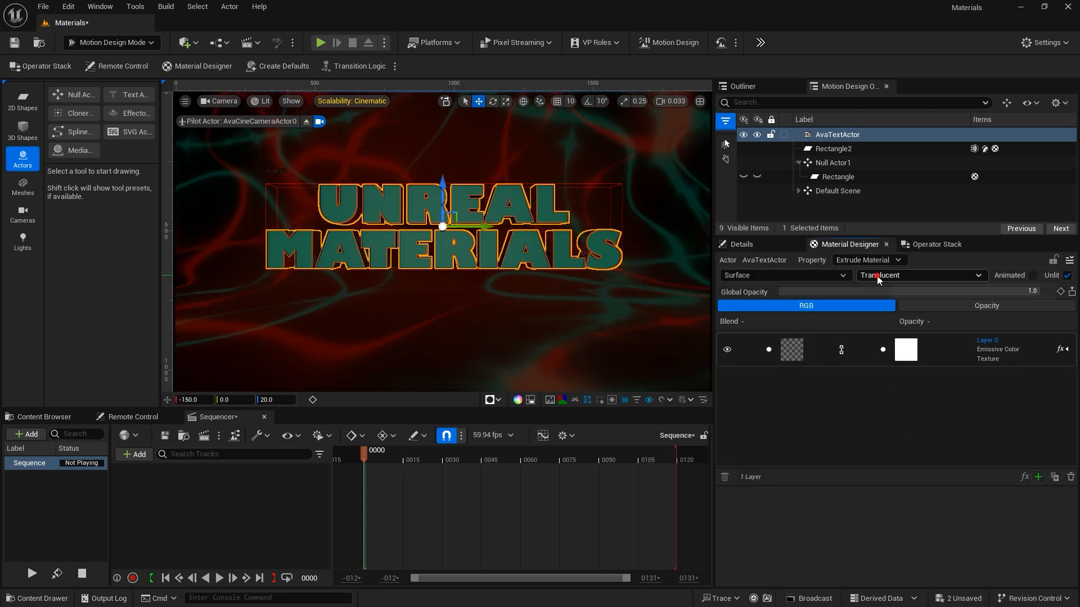
left_click(922, 275)
left_click(979, 288)
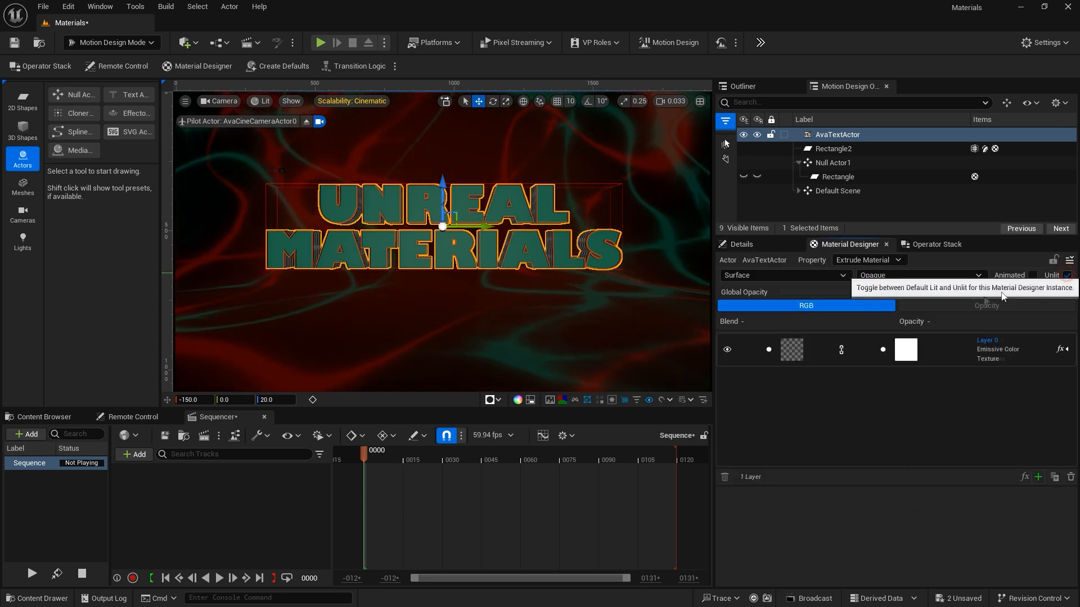
left_click(1066, 275)
Change the extrude material's base layer from Texture to Solid Color and set it to hex sRGB 014040FF
left_click(797, 355)
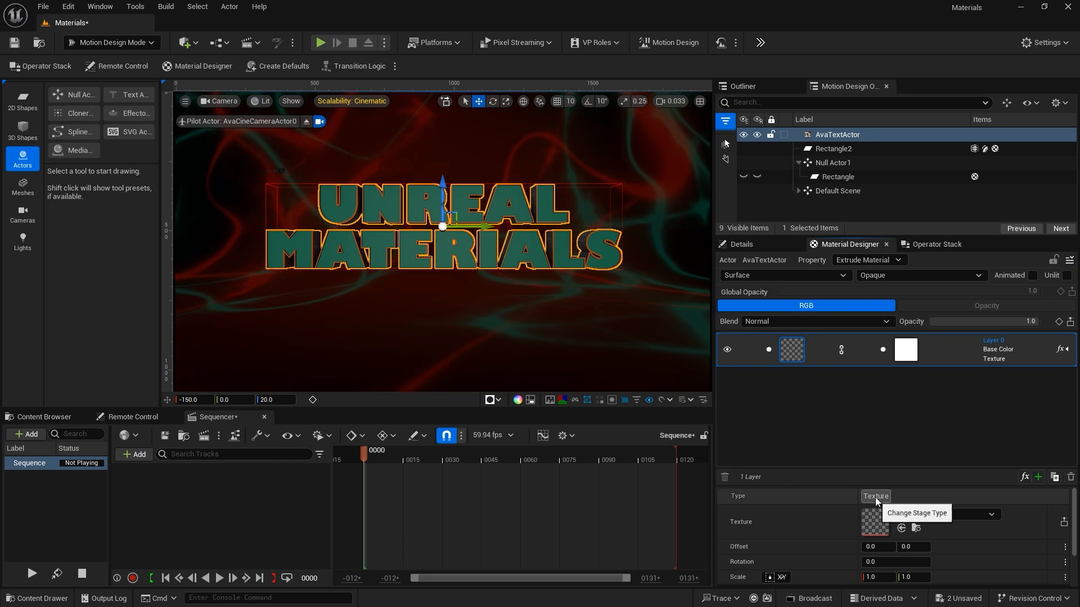
left_click(875, 497)
left_click(882, 419)
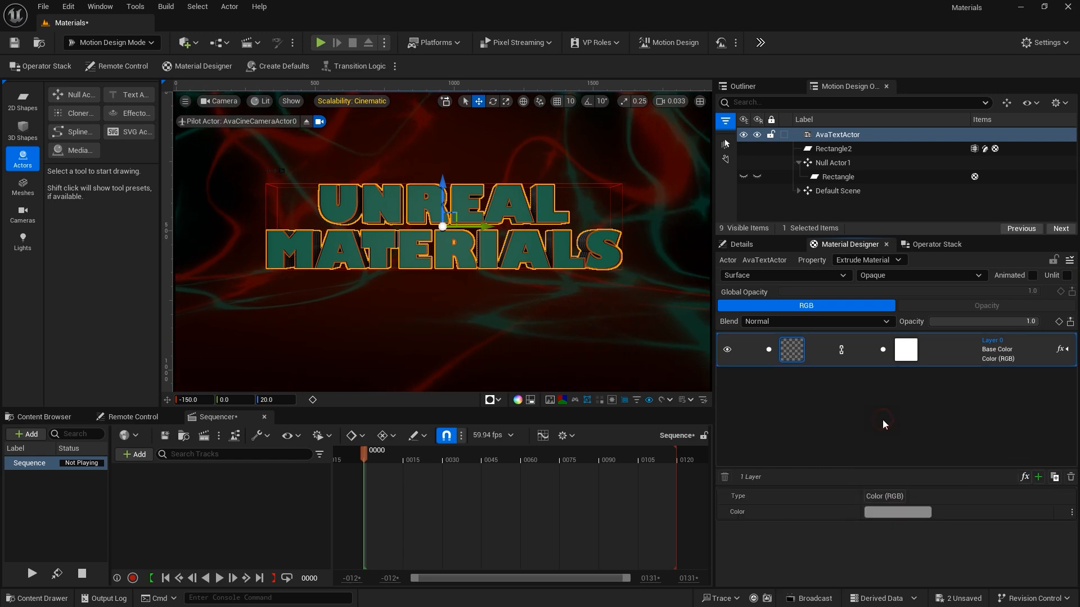
left_click(895, 512)
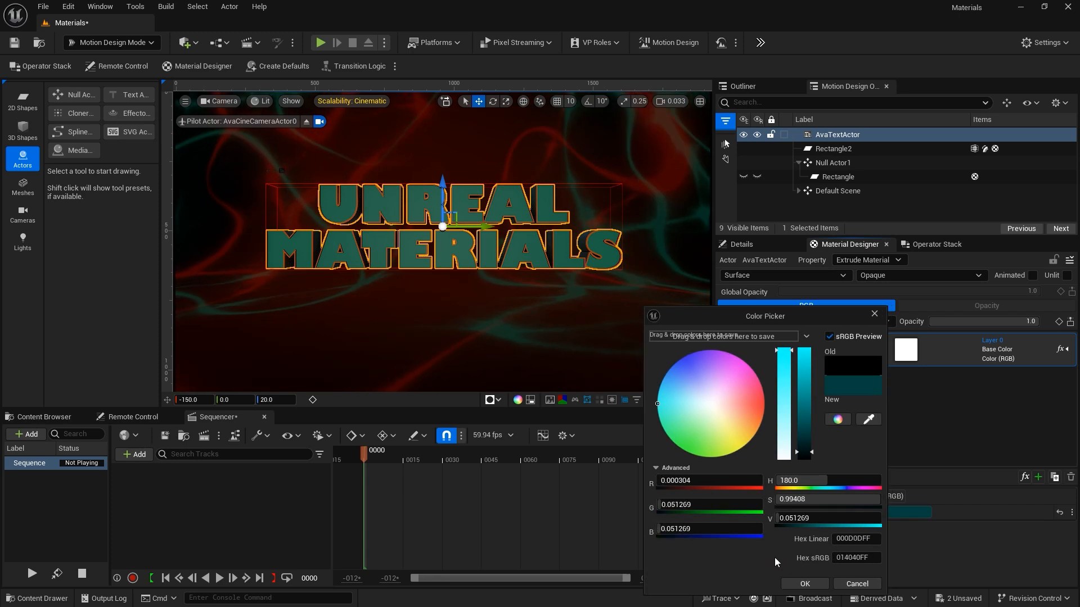
left_click(804, 584)
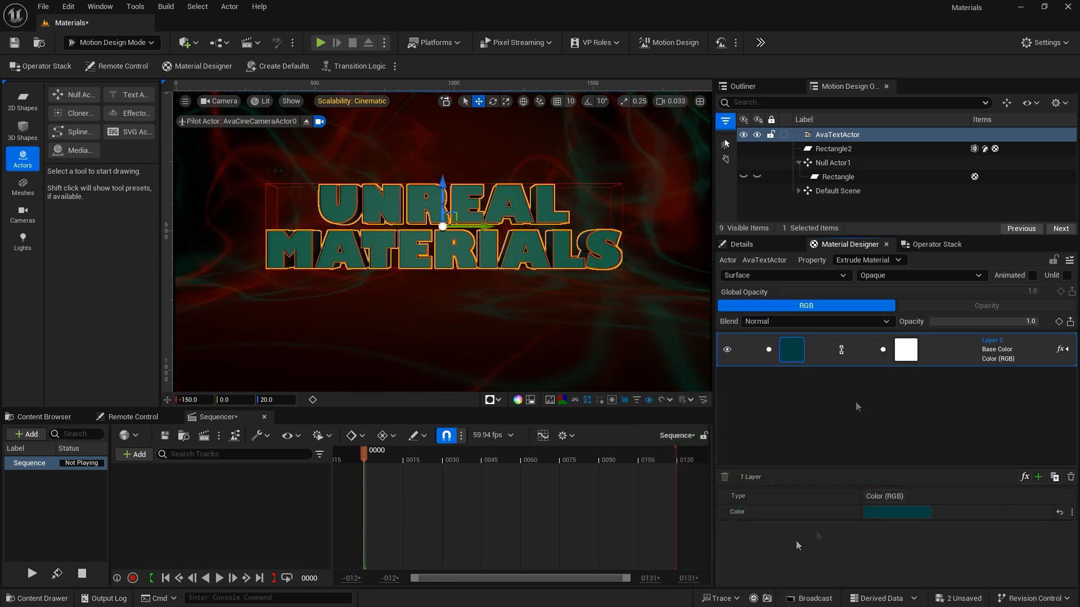
Export the extrude material as a generated material named Material_DarkGreen into the MyMaterials2 folder
left_click(1069, 260)
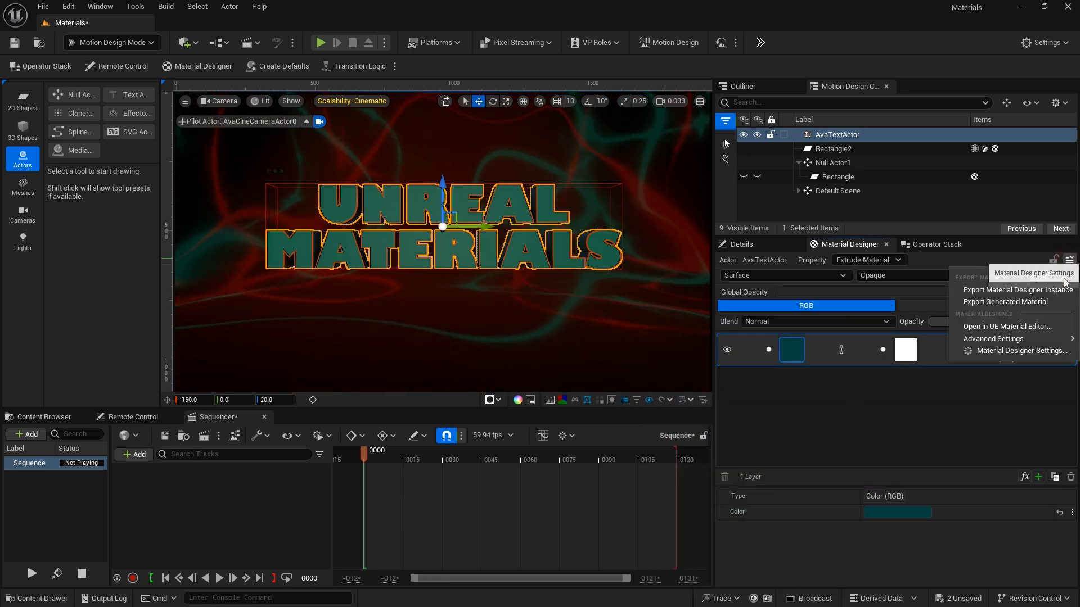
left_click(979, 285)
double_click(564, 179)
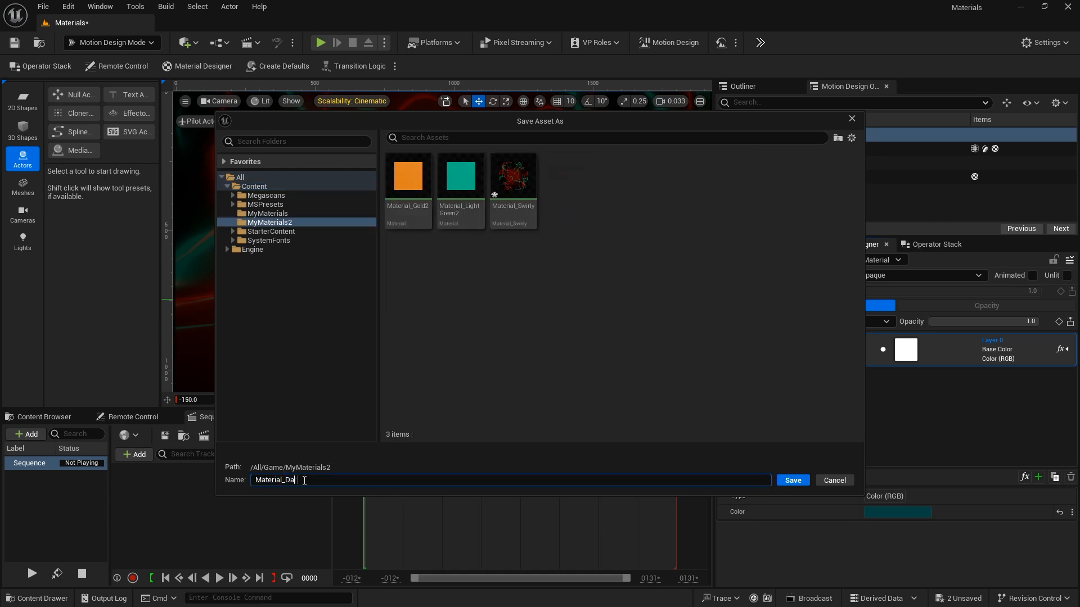
key("Return")
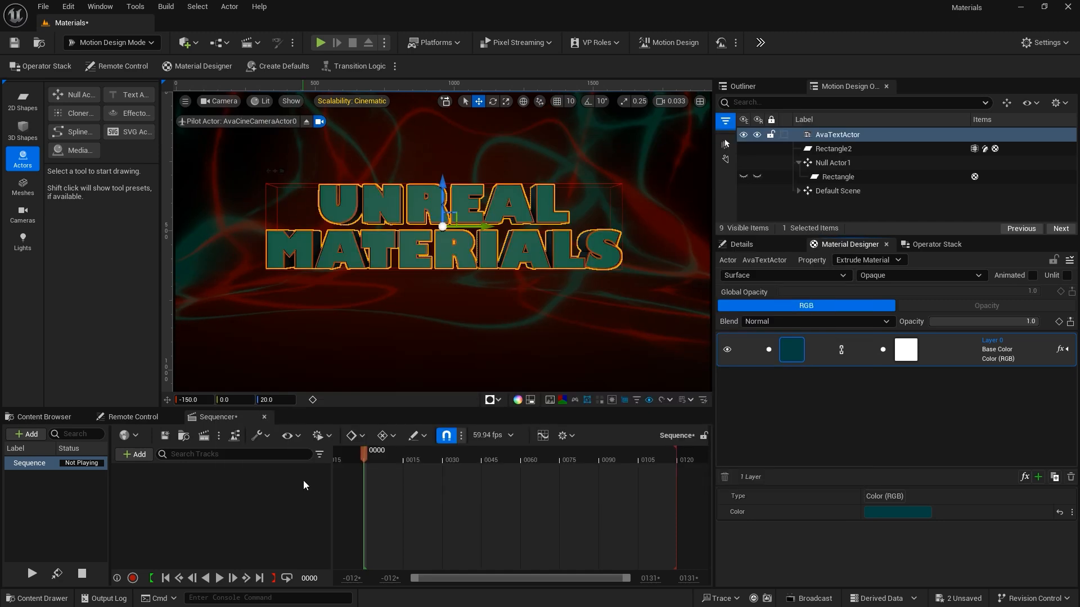
Search the assets for "darkgreen" and assign Material_DarkGreen as the text's Extrude Material
left_click(756, 248)
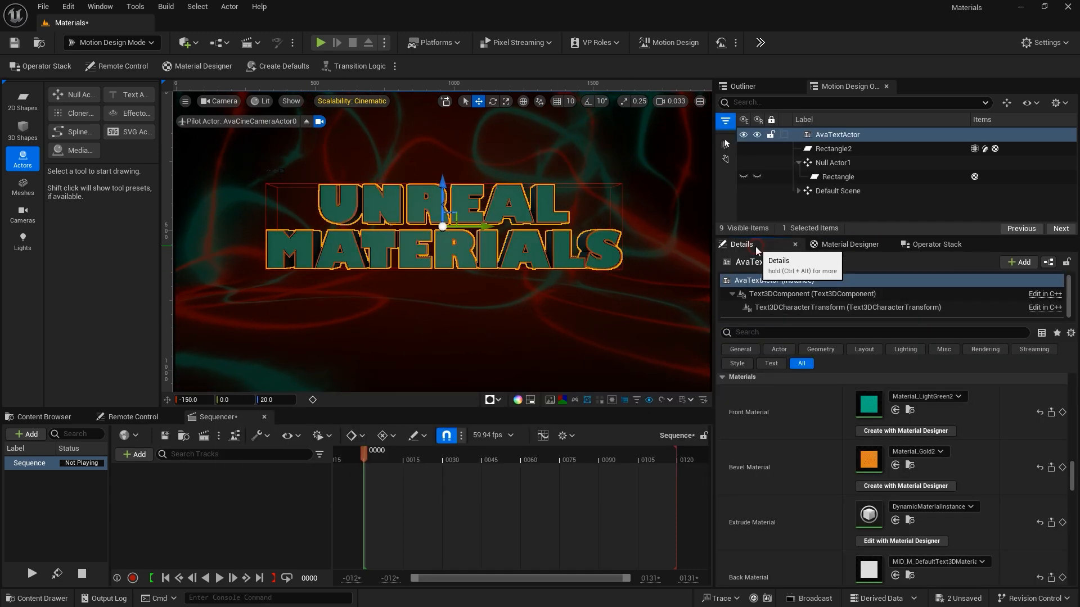
left_click(903, 508)
type("darkgreen")
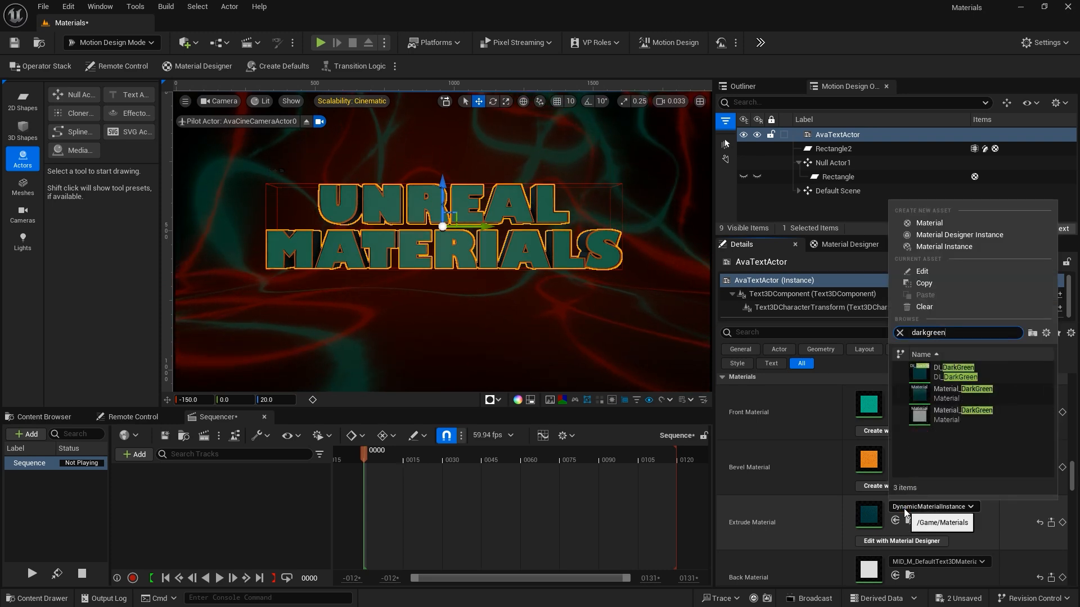
left_click(923, 374)
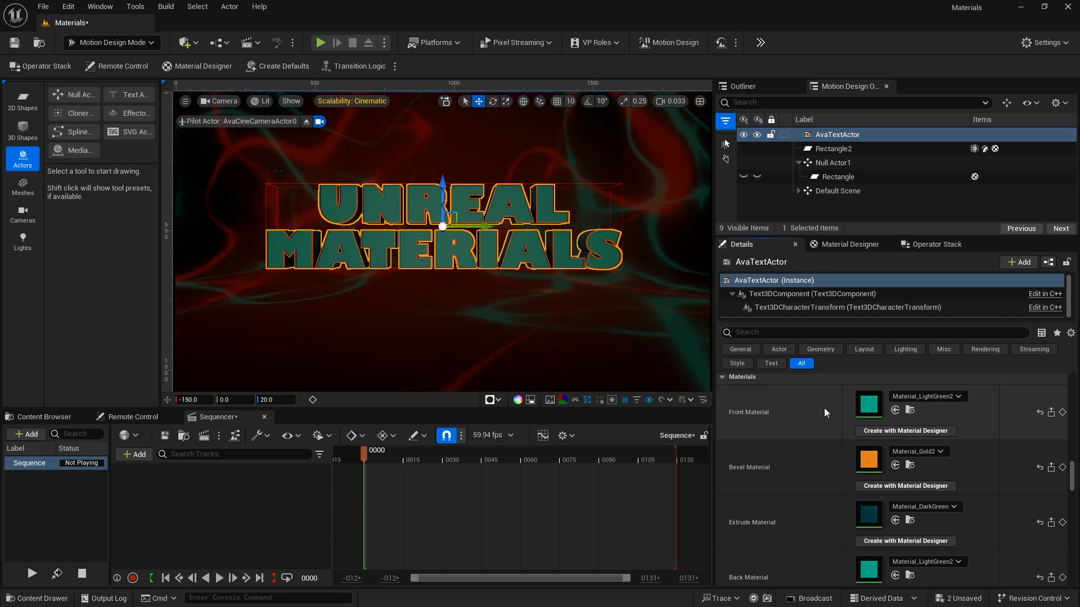
Locate the front material's asset, Material_LightGreen2, in the project content and open it in the material editor
left_click(824, 408)
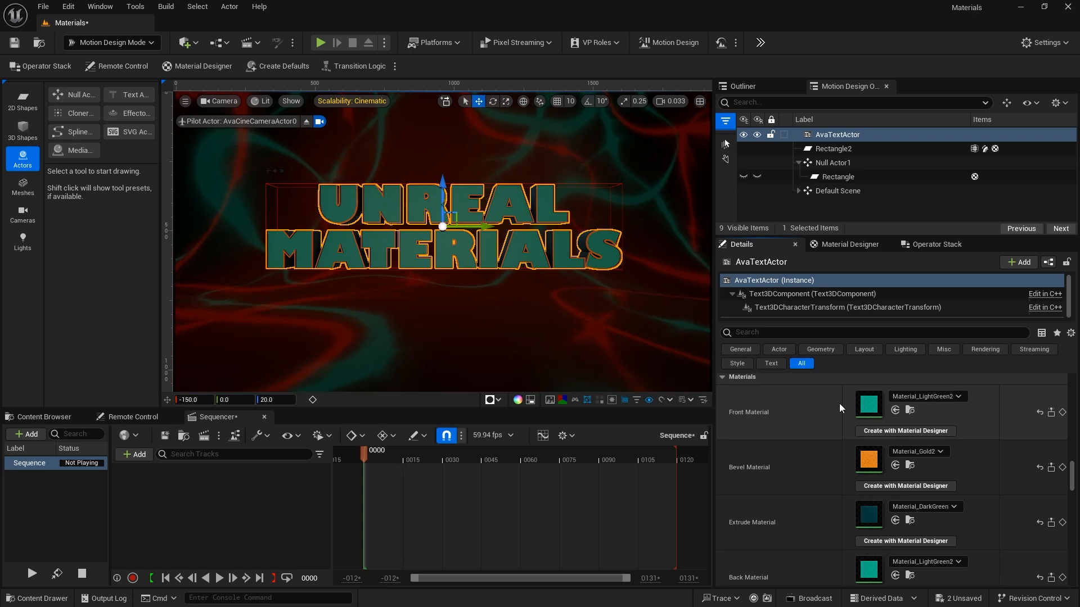
left_click(909, 411)
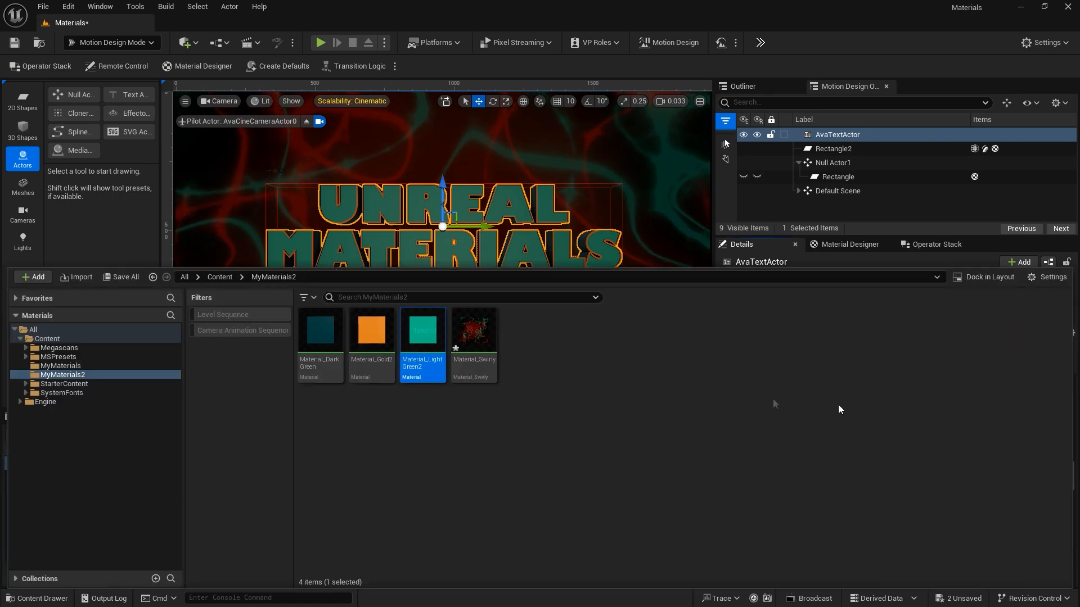
double_click(426, 336)
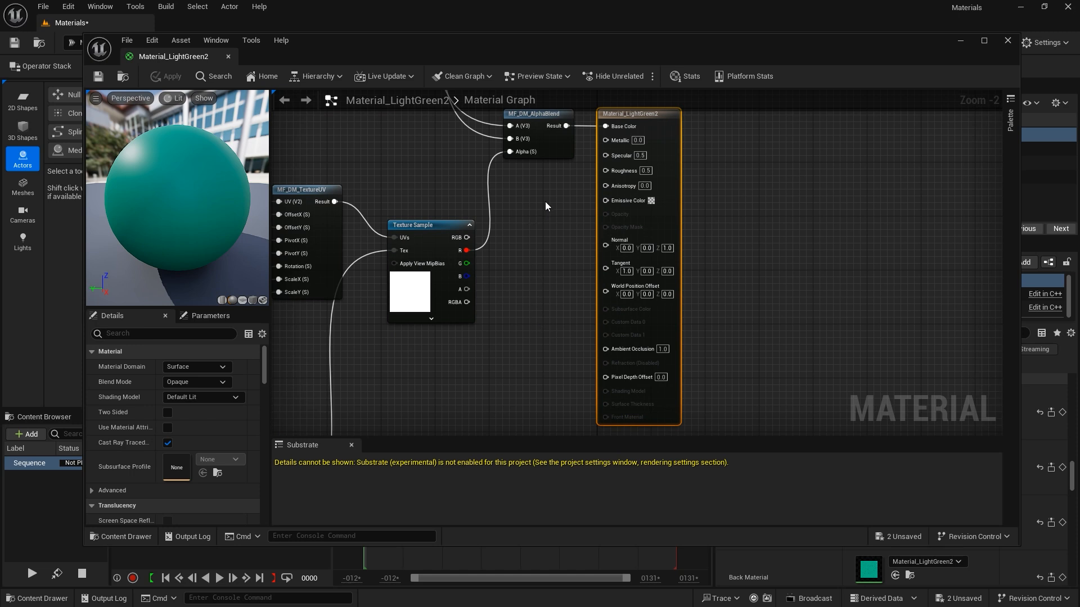
Set Material_LightGreen2's Specular to 1.0 and Roughness to 0.0, then apply, save and close the material
scroll(520, 222, "down", 5)
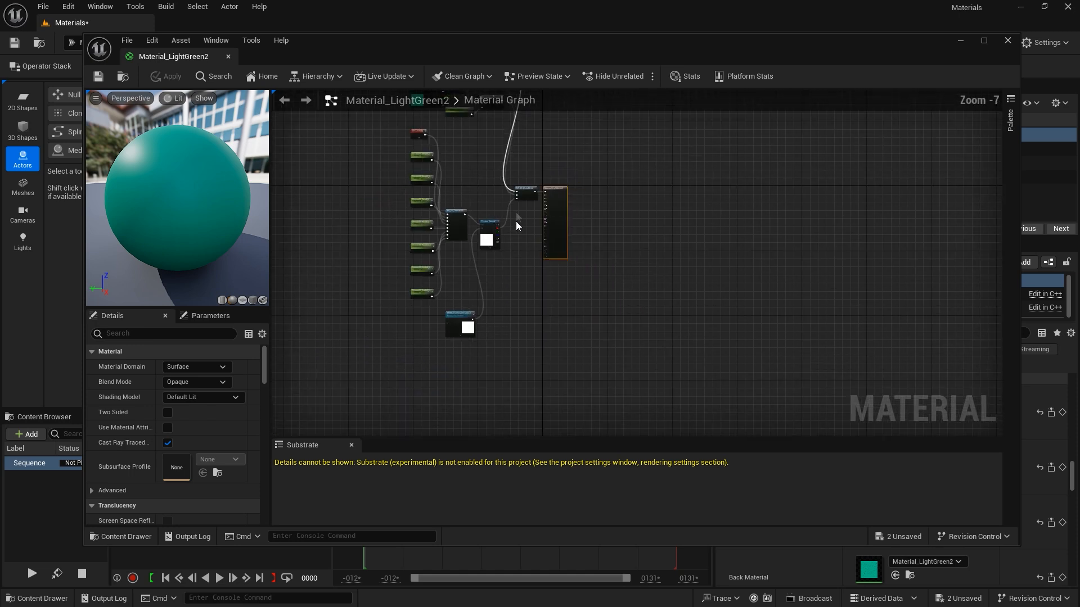
right_click_drag(477, 144, 499, 232)
scroll(497, 224, "up", 6)
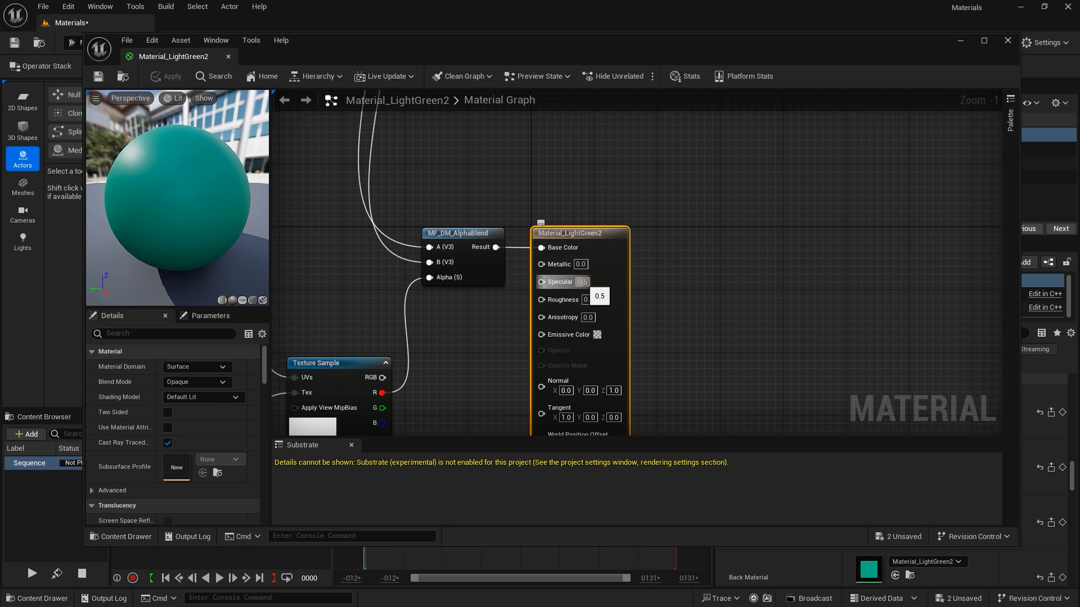
type("1")
key("Return")
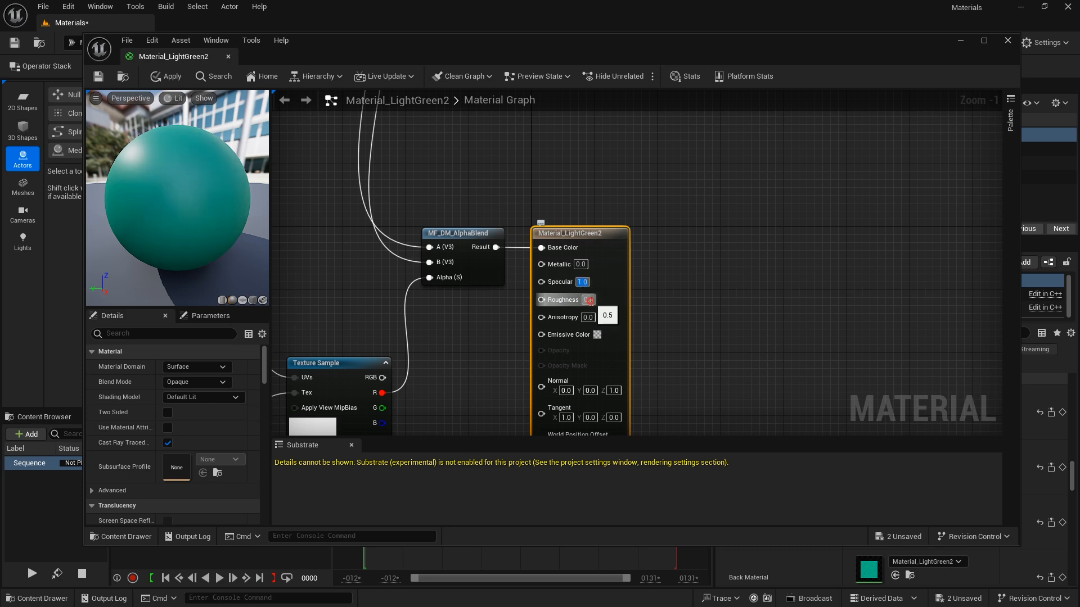
type("0")
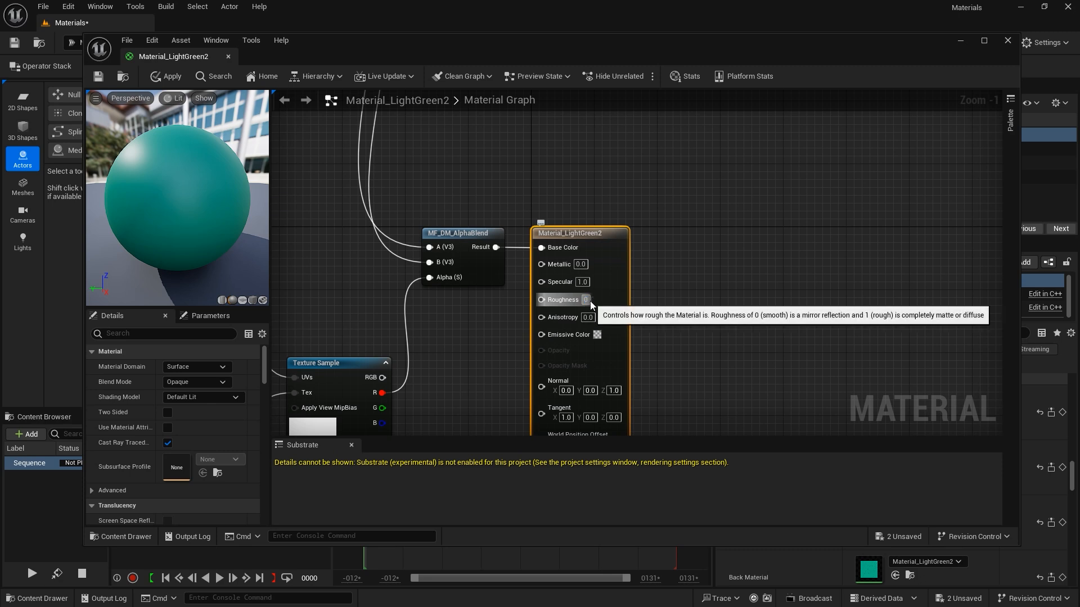
key("Return")
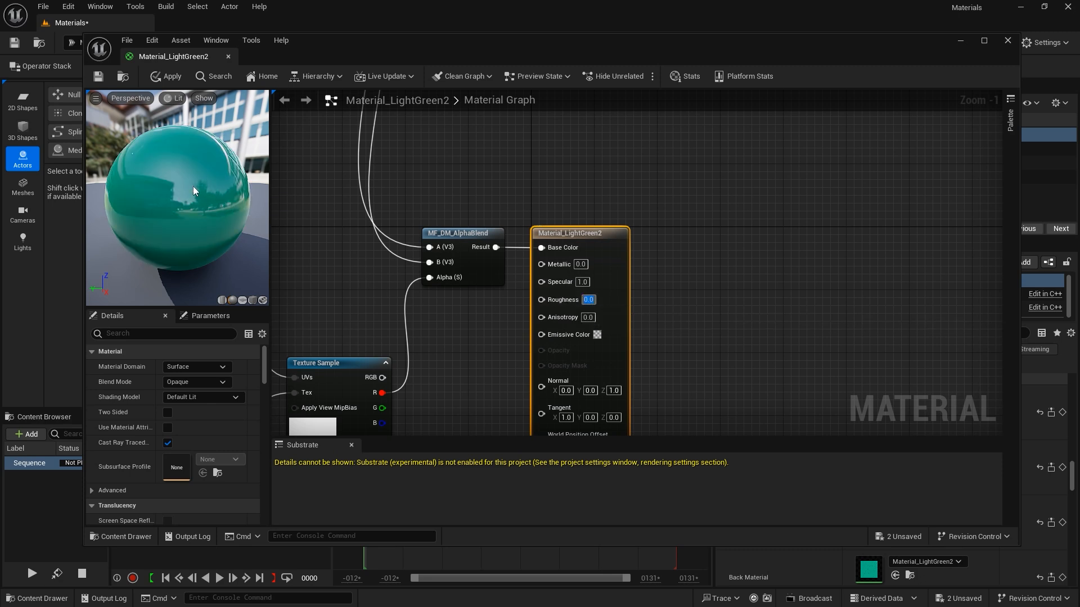
left_click(168, 79)
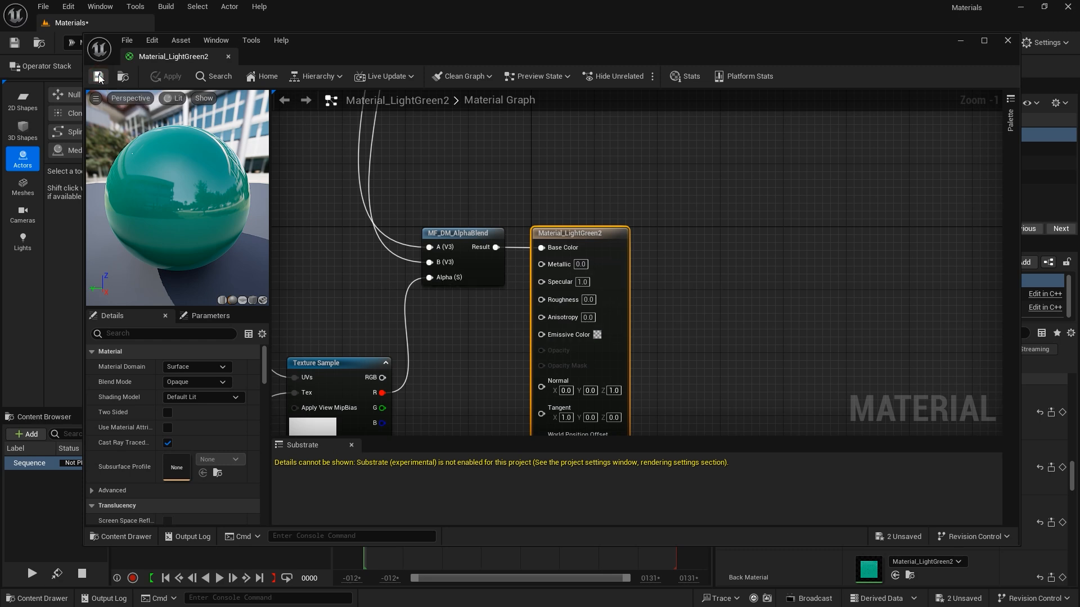
left_click(1008, 41)
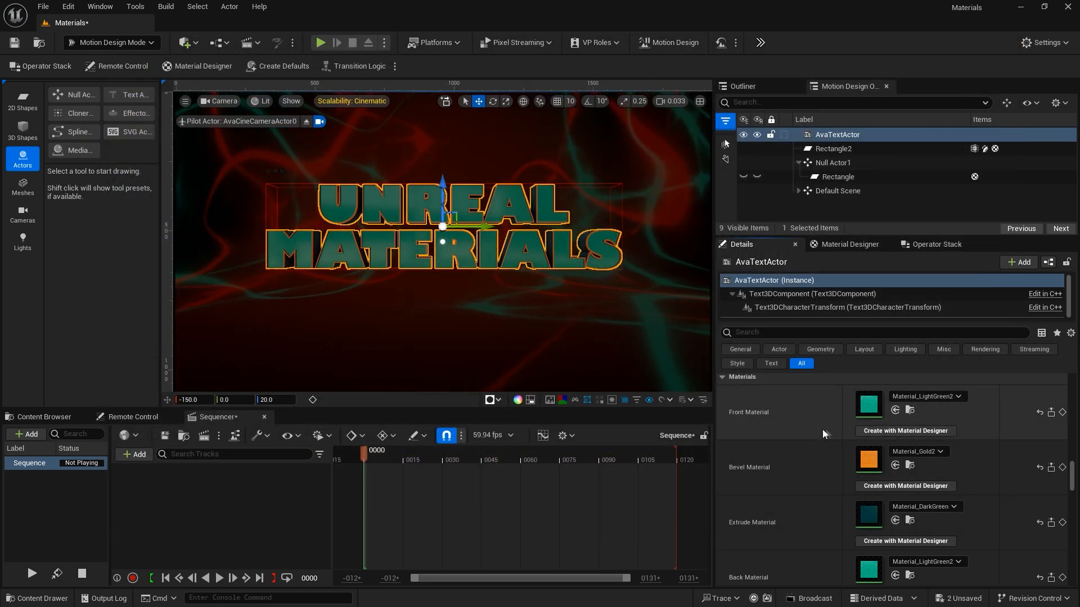
Open the bevel material Material_Gold2, set its Specular to 1.0 and Roughness to 0.0, and apply the changes before closing it
double_click(869, 456)
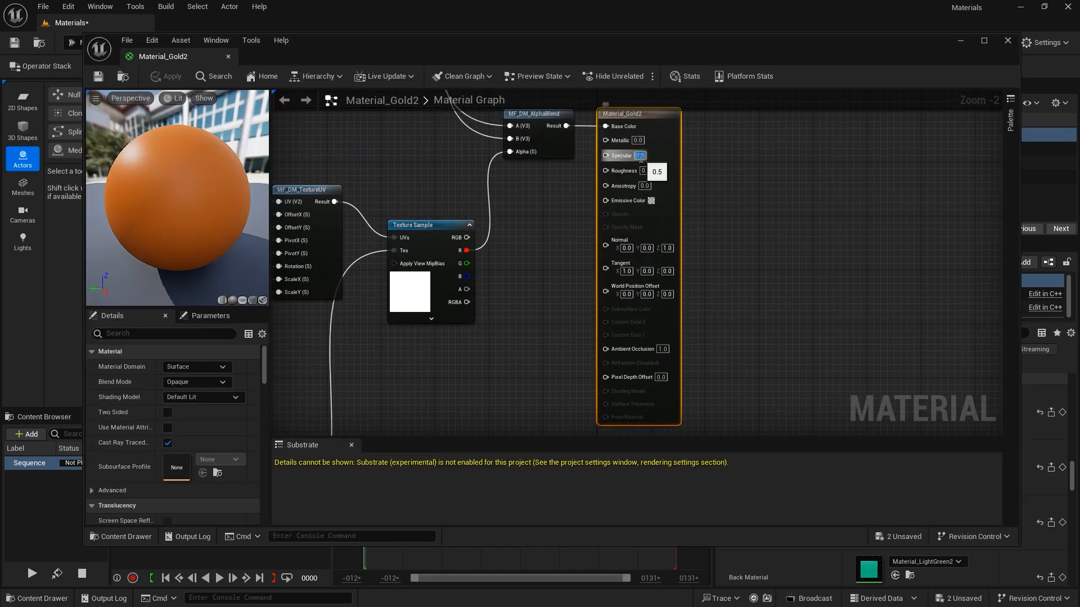
type("1")
key("Return")
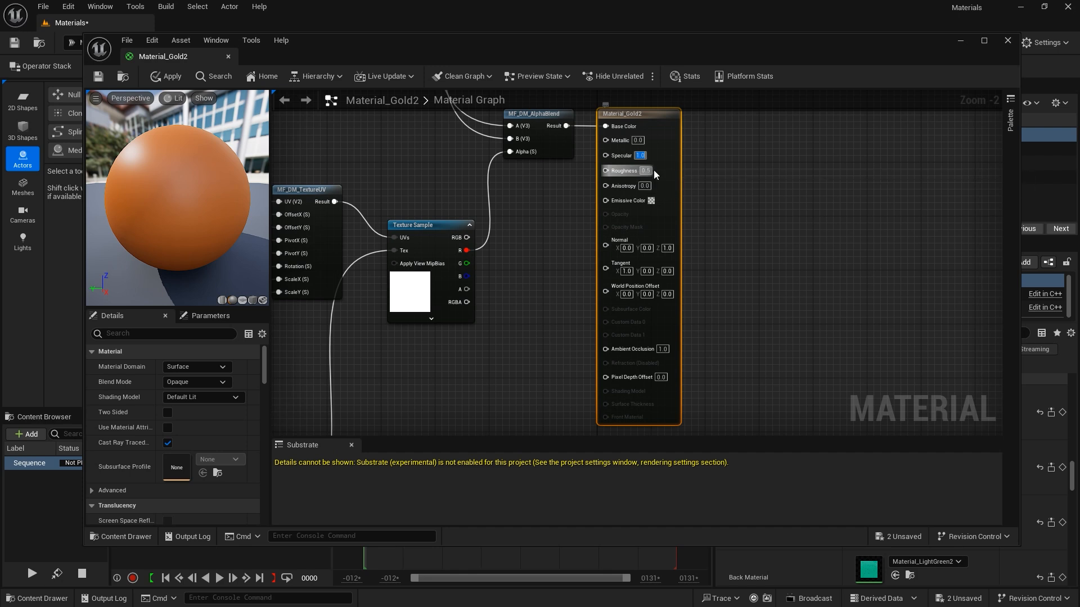
left_click(647, 171)
key("Return")
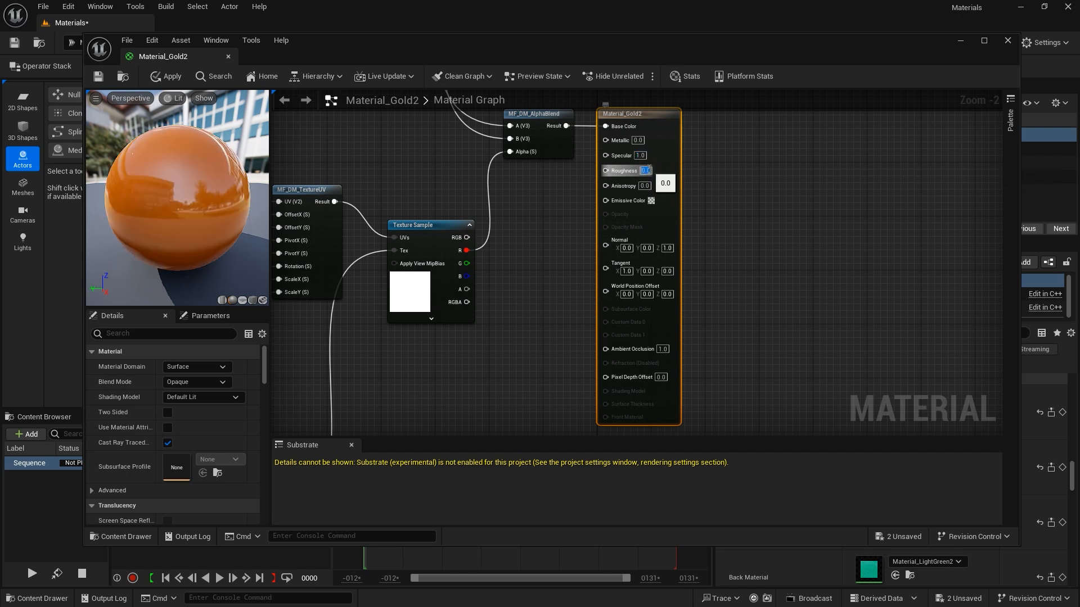
left_click(170, 77)
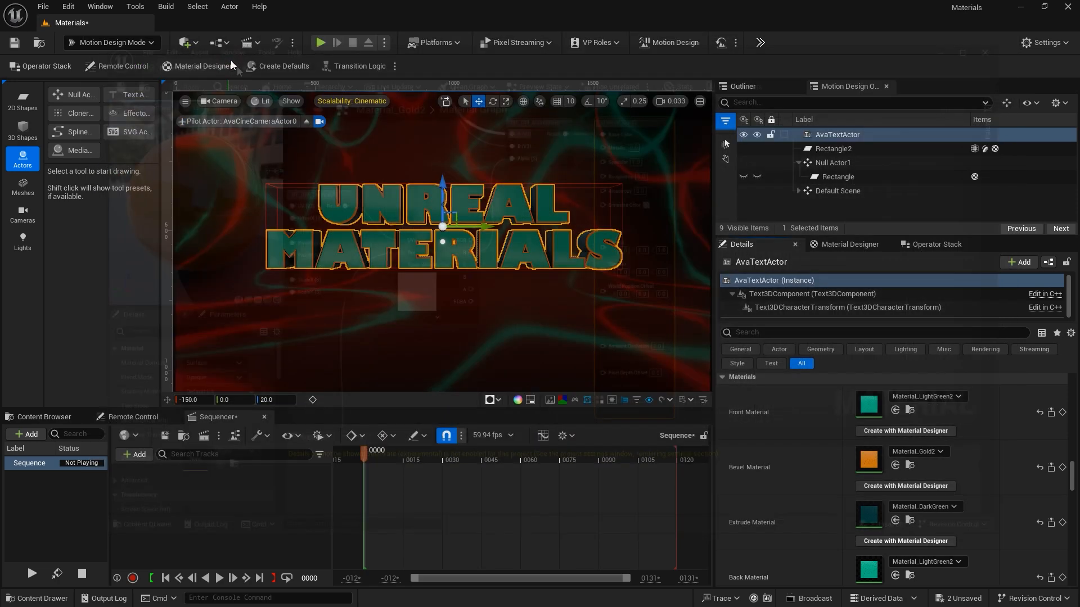
left_click(228, 56)
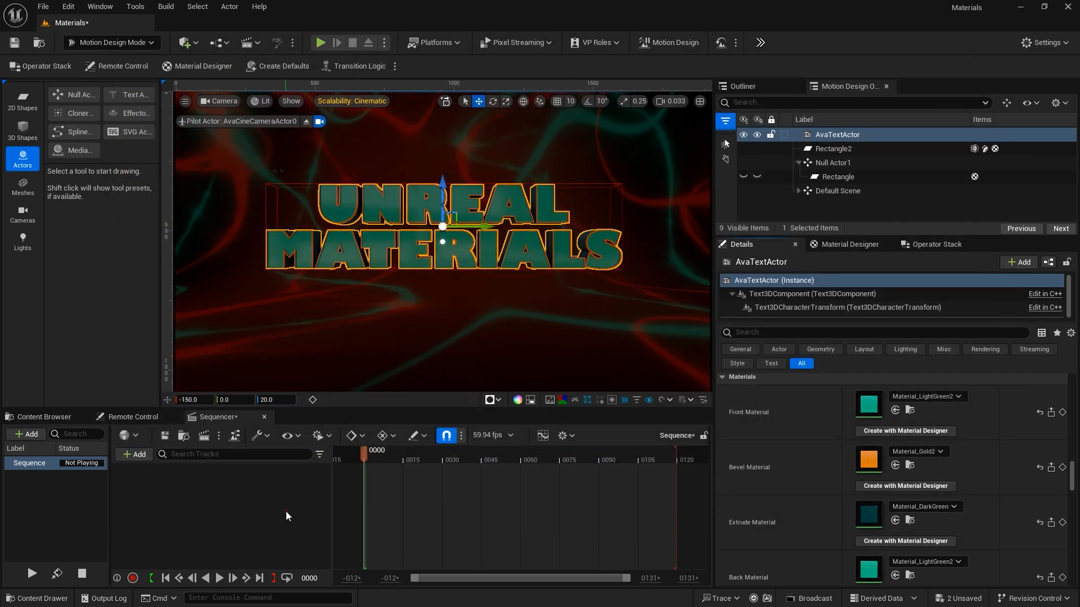
Open the extrude material Material_DarkGreen, set Specular to 1.0 and Roughness to 0.0, apply and save it, and deselect the text
double_click(870, 515)
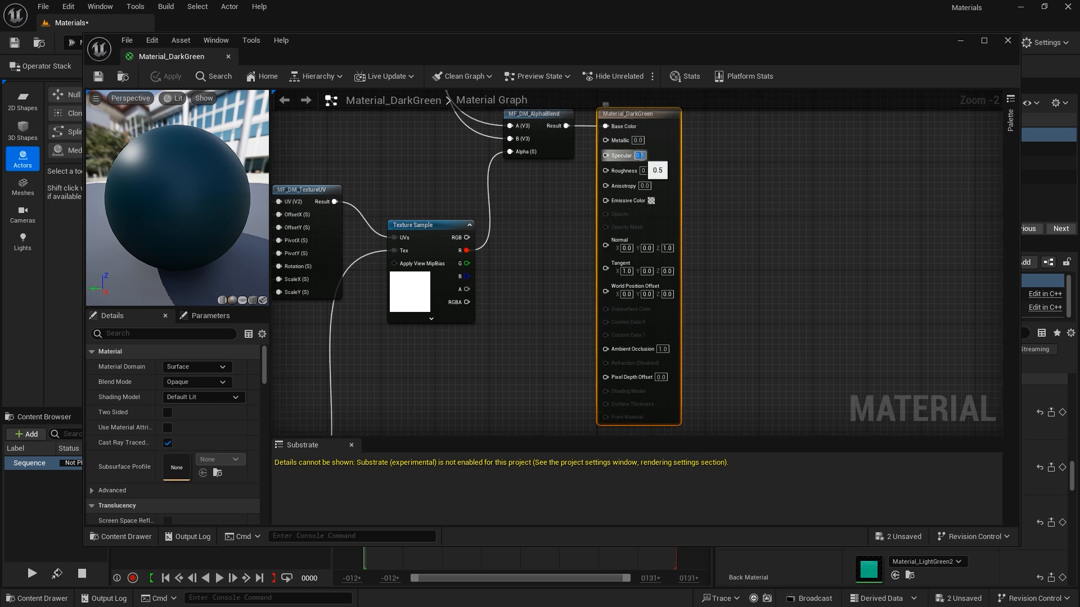
left_click(639, 156)
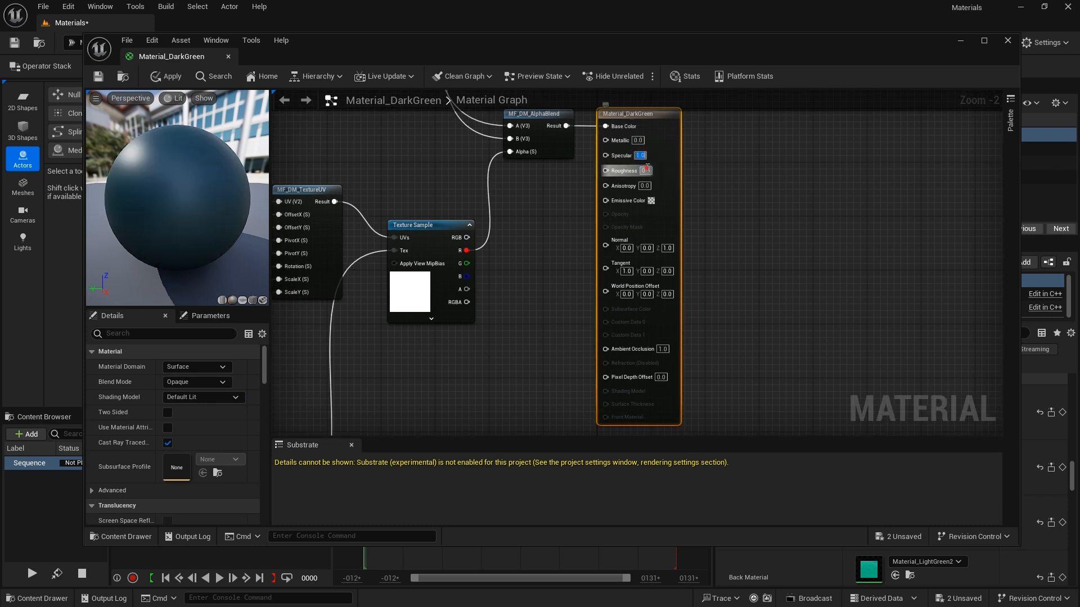
left_click(645, 171)
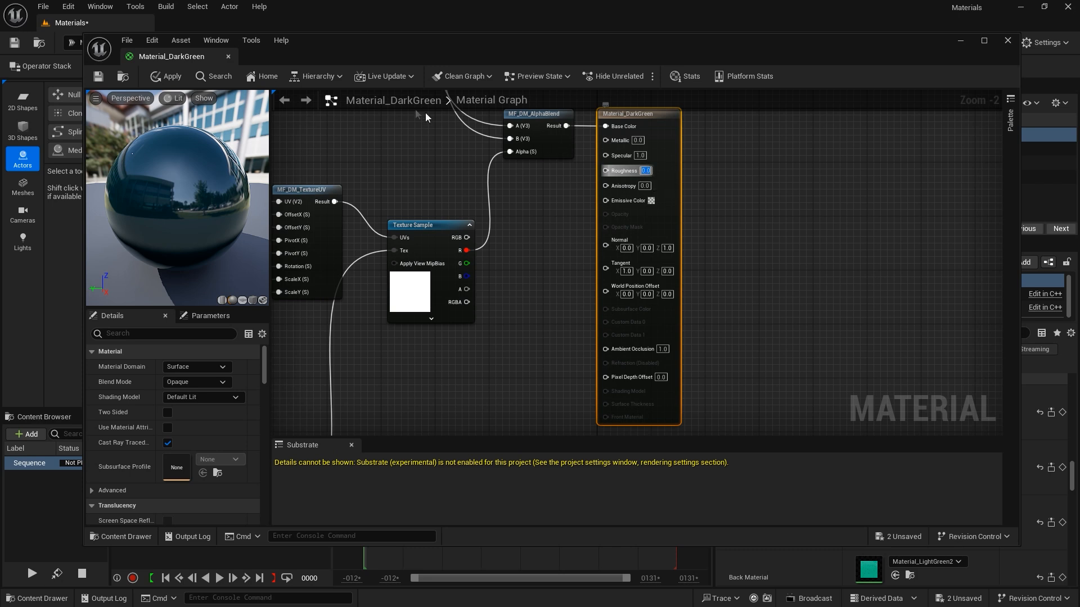
left_click(167, 76)
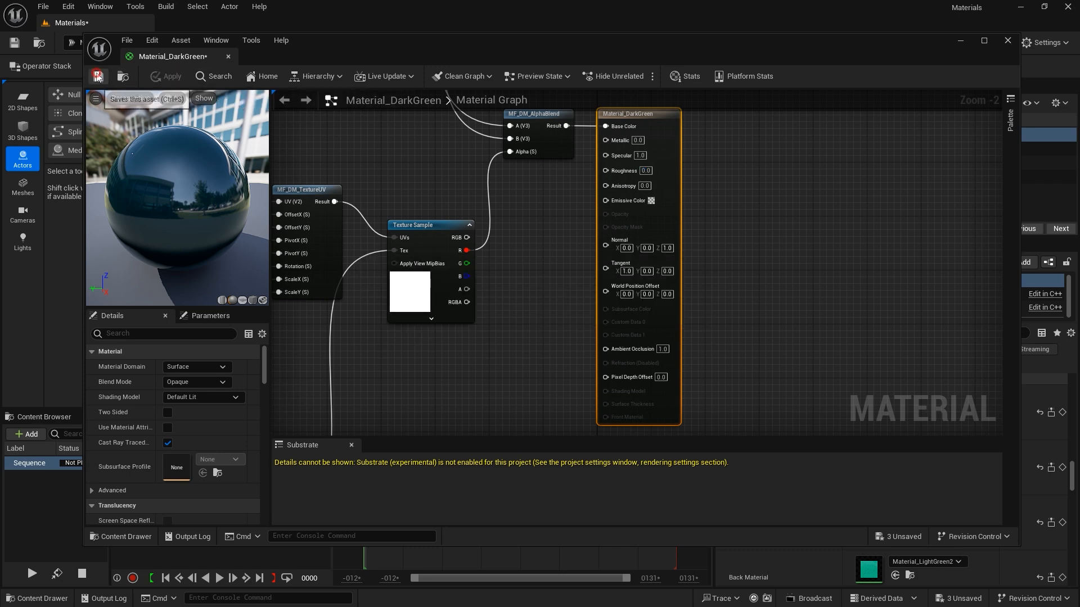
left_click(228, 57)
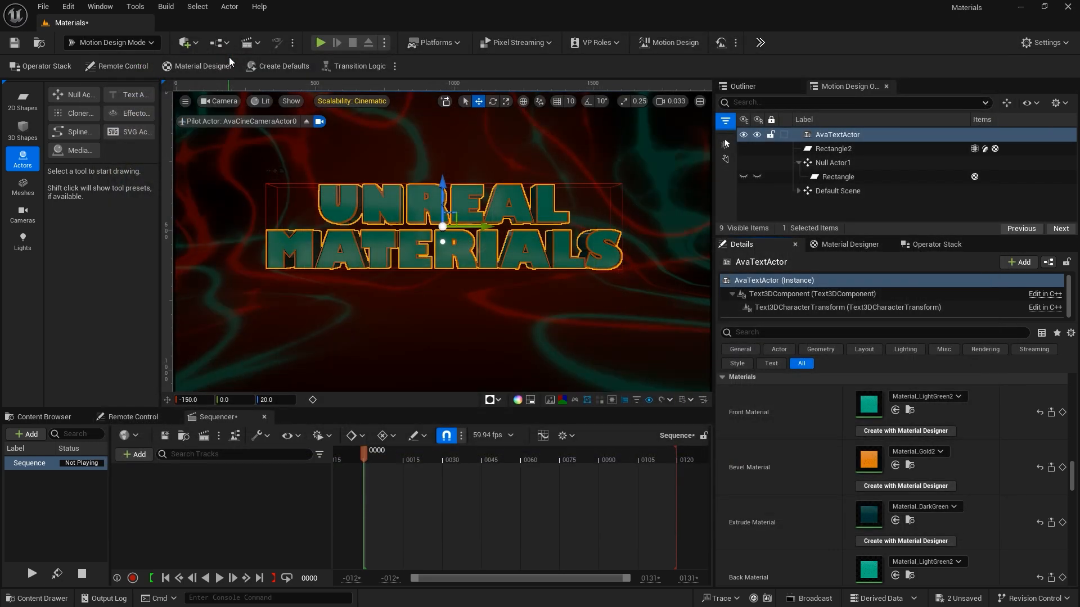
left_click(286, 508)
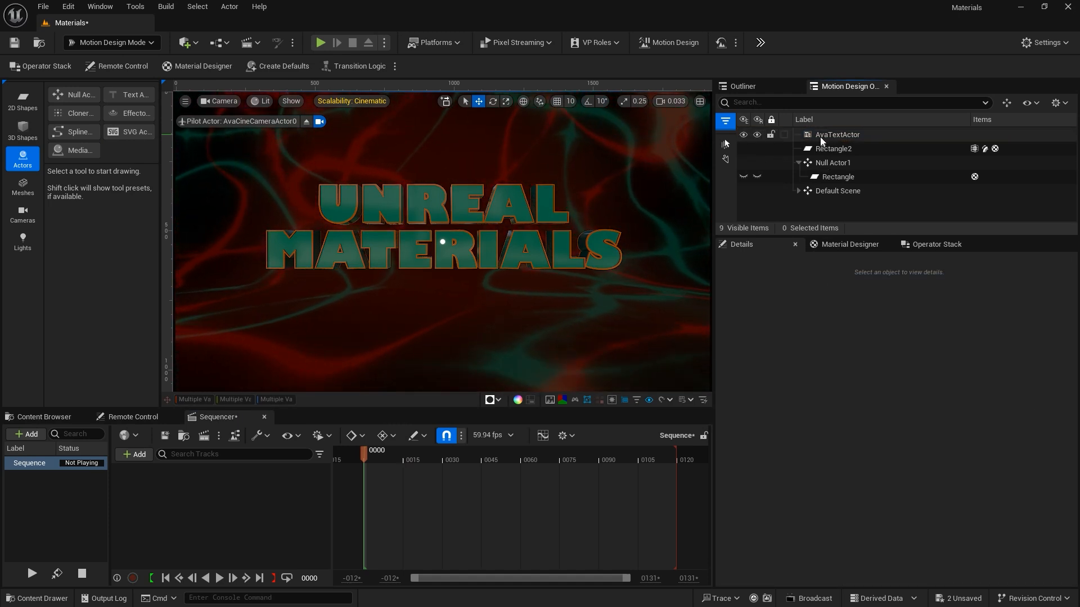
Expand Default Scene and switch DirectionalLight0 and SkyLight0 off and back on to check how each one lights the scene
left_click(799, 191)
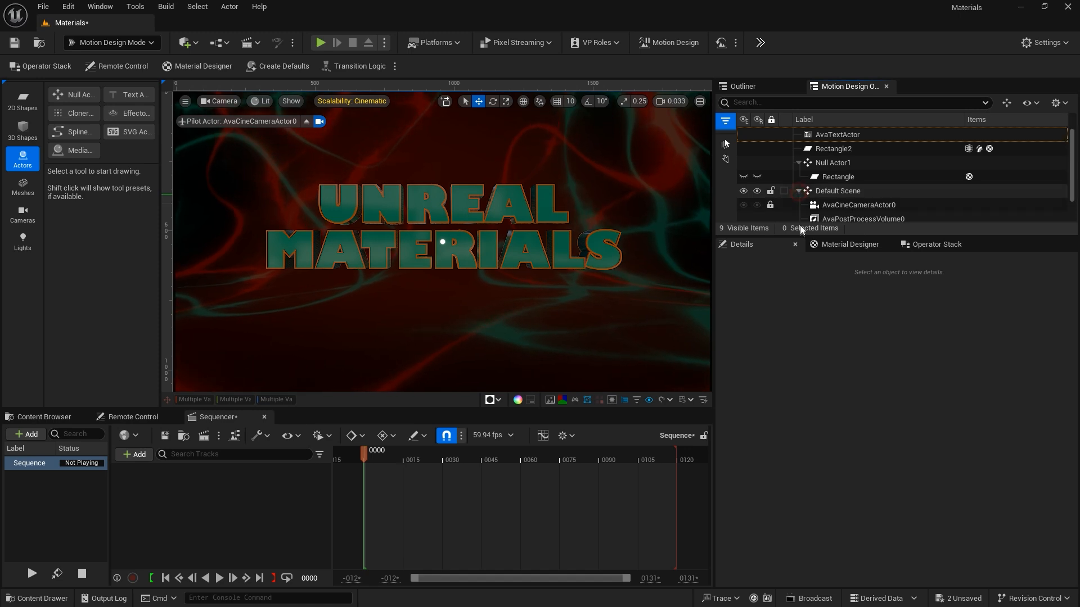
left_click_drag(796, 237, 801, 295)
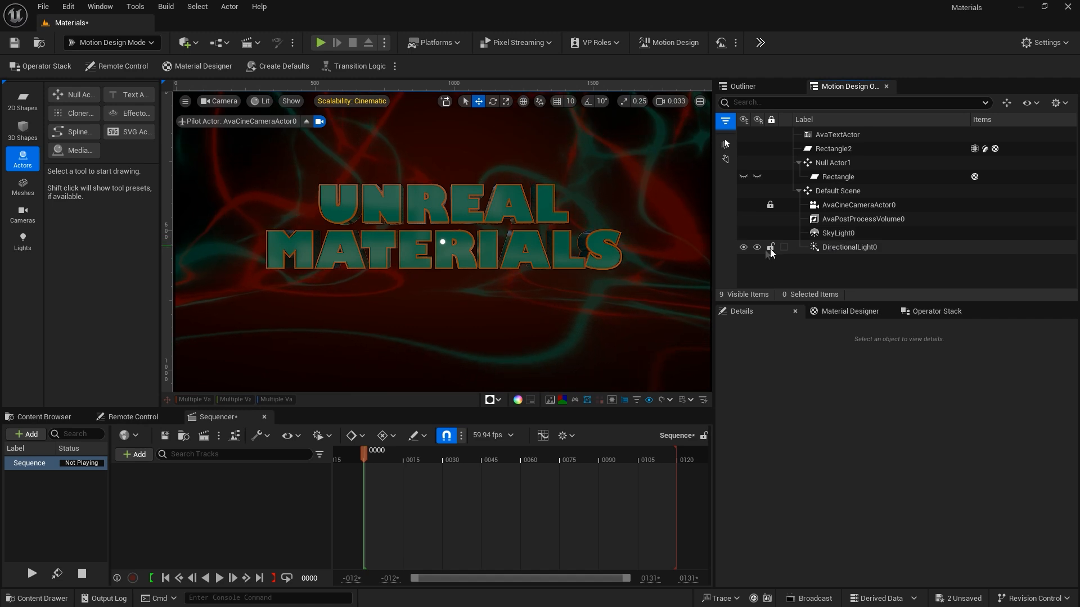
left_click(743, 247)
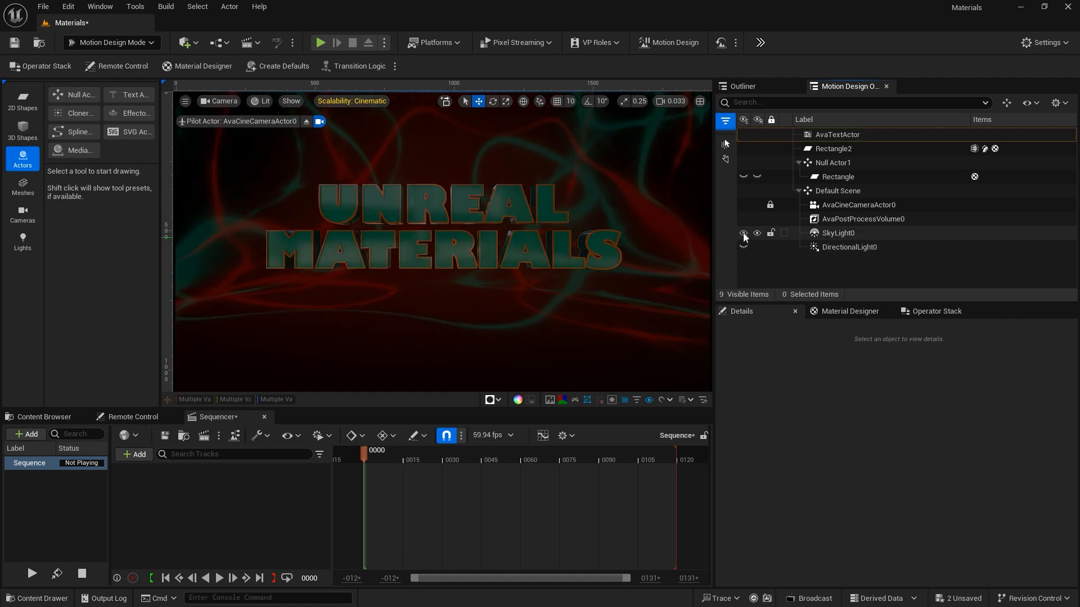
left_click(743, 233)
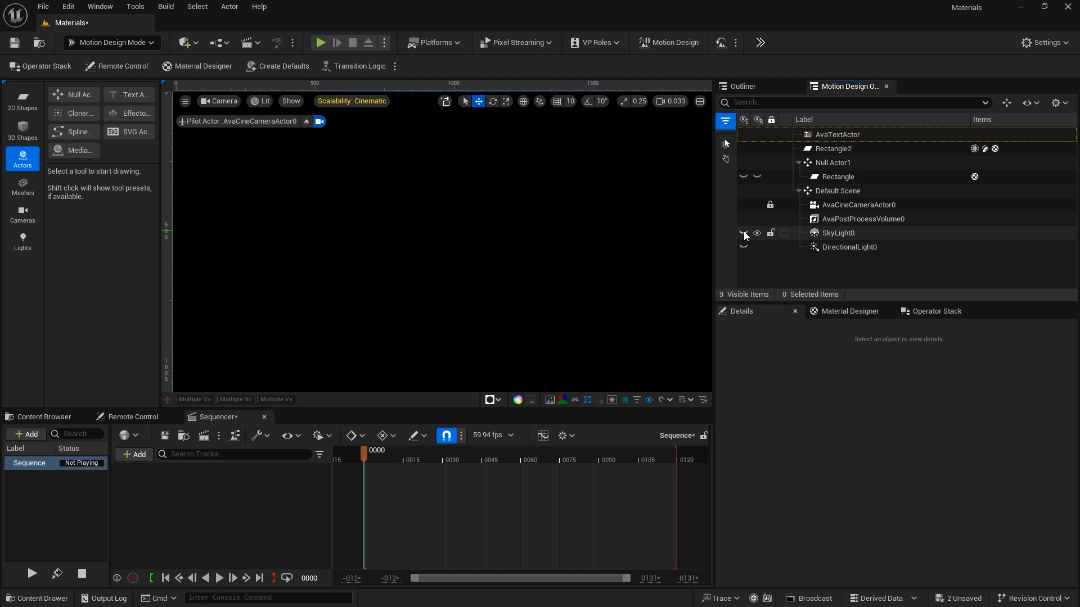
left_click(744, 233)
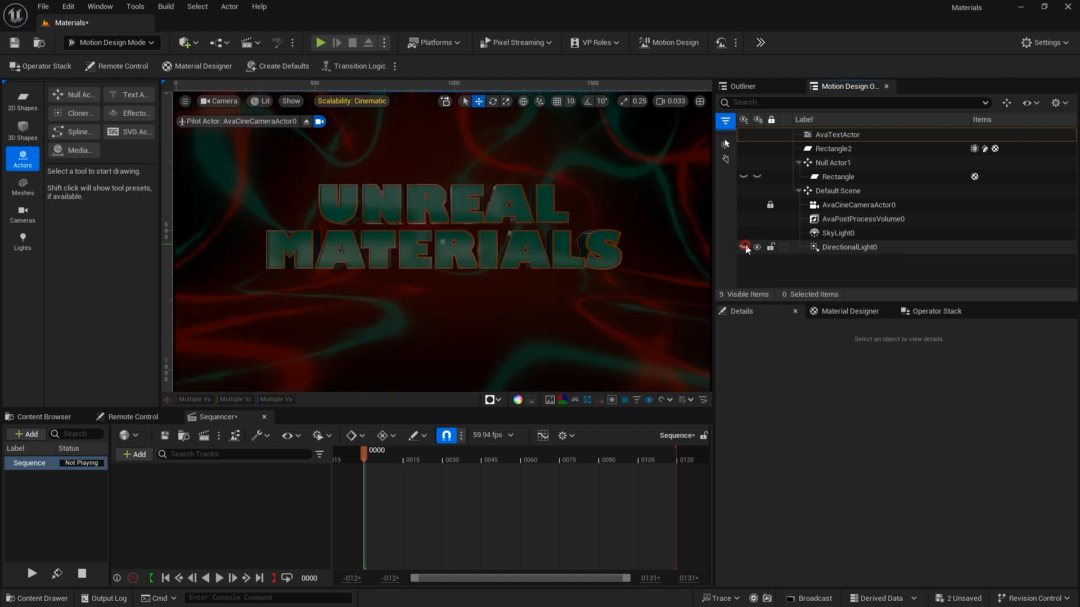
left_click(743, 247)
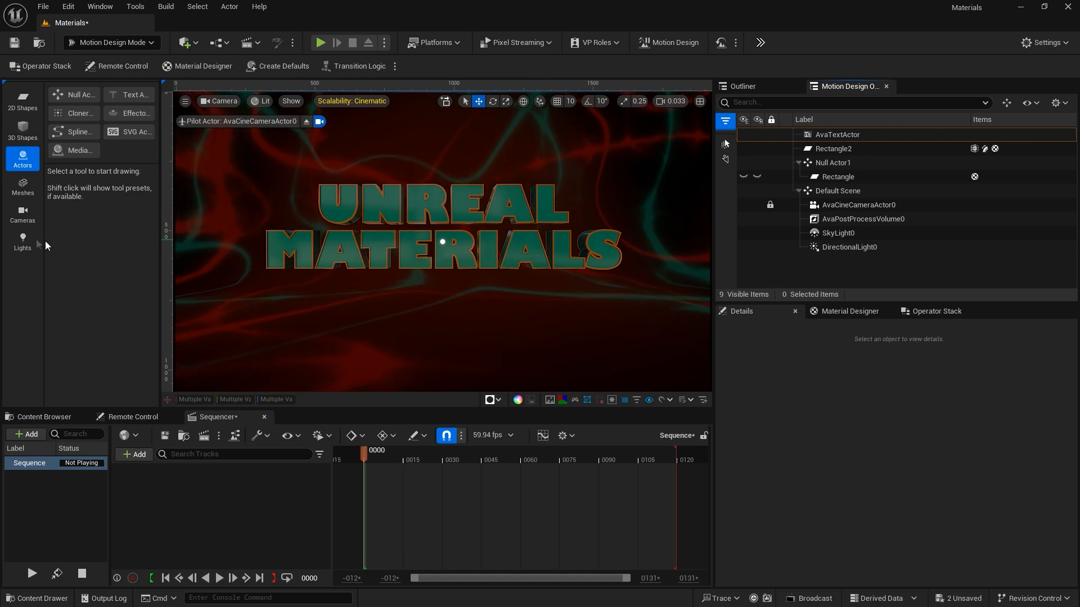
Add a point light to the scene and select it for editing
left_click(24, 245)
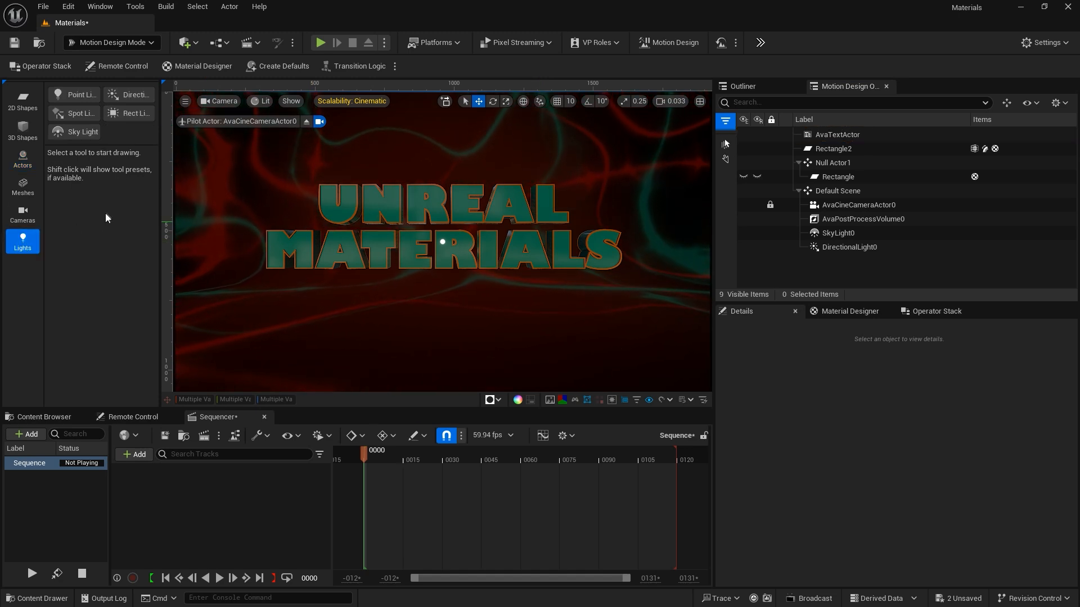
left_click(77, 94)
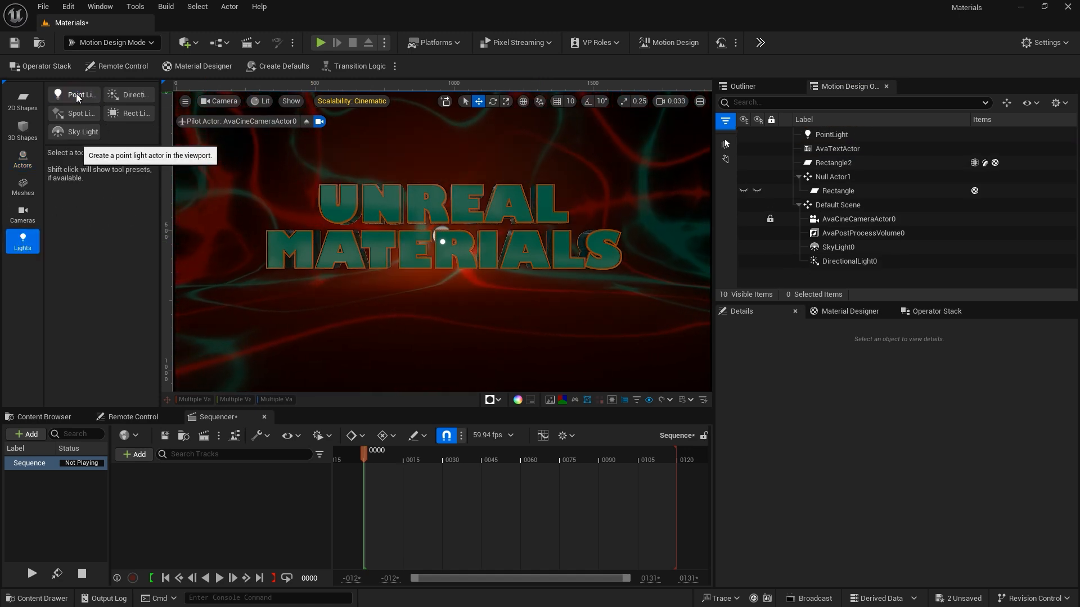
left_click(821, 135)
scroll(899, 478, "up", 10)
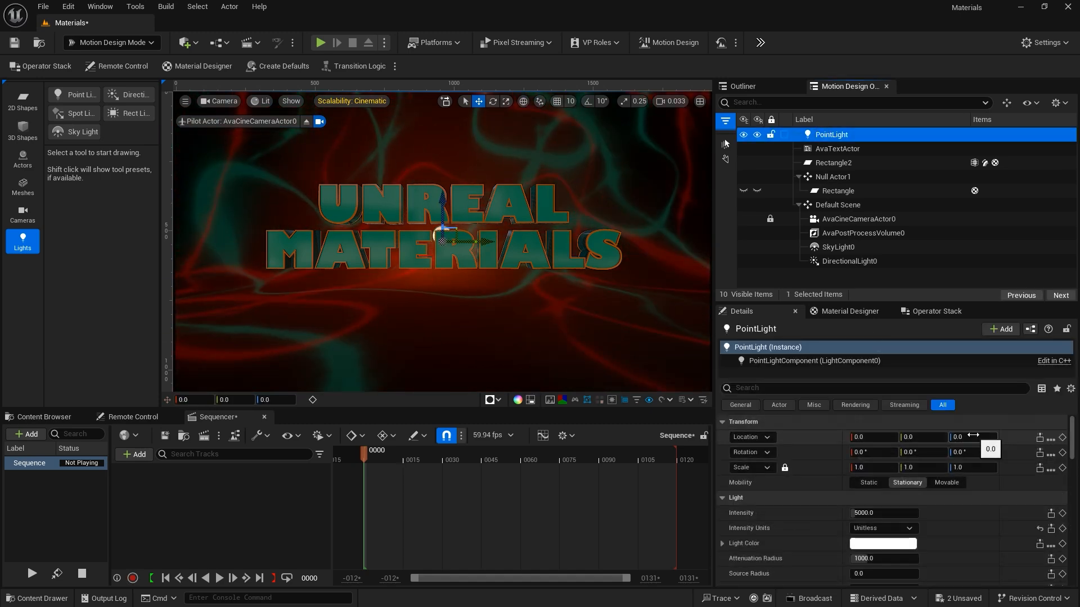
Position the point light above the text by setting its location to X 75 and Z 350
left_click_drag(959, 437, 1012, 437)
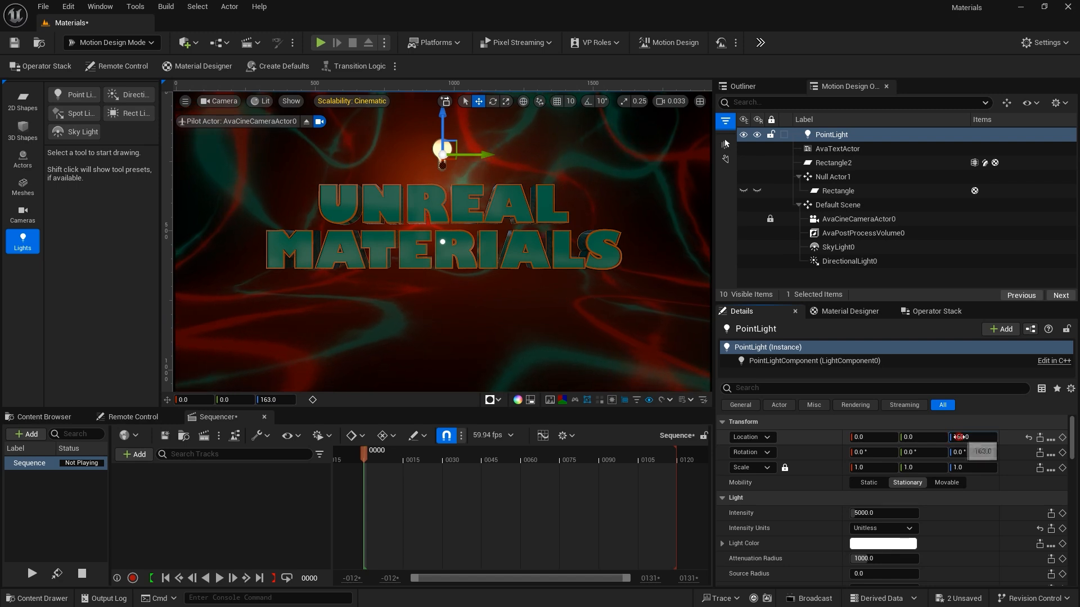
left_click(960, 436)
type("350")
key("Return")
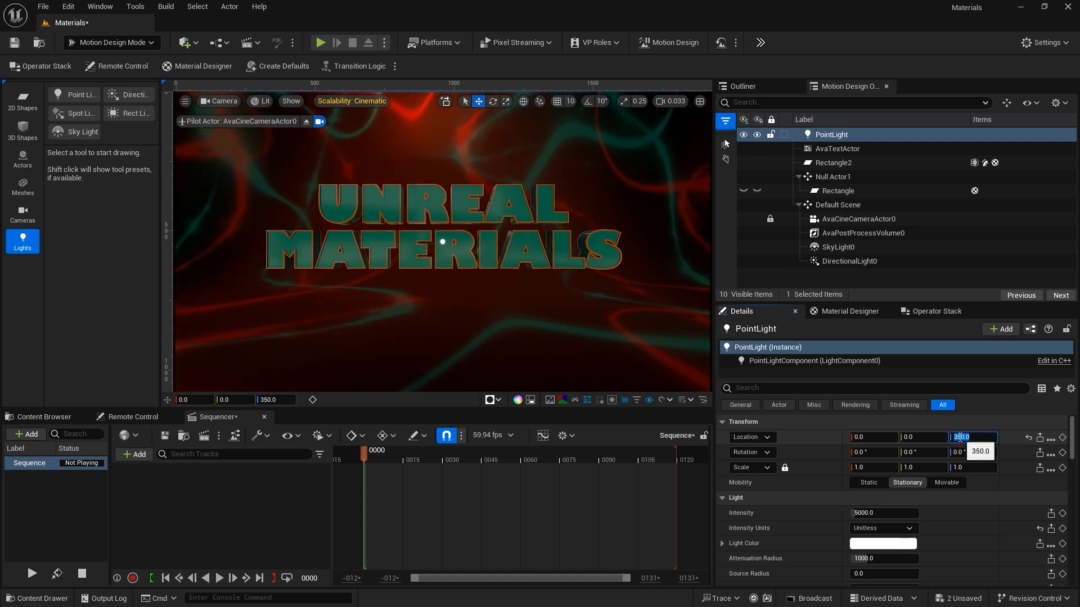
left_click(861, 436)
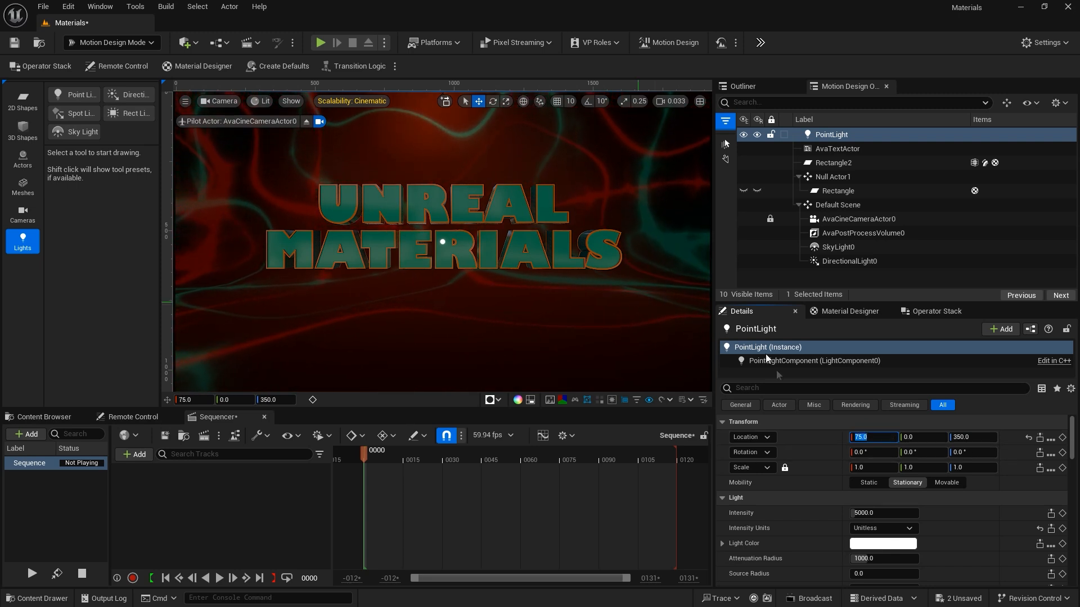
Change the point light's intensity units to Lumens and set its intensity to 1500 lm
scroll(821, 487, "down", 1)
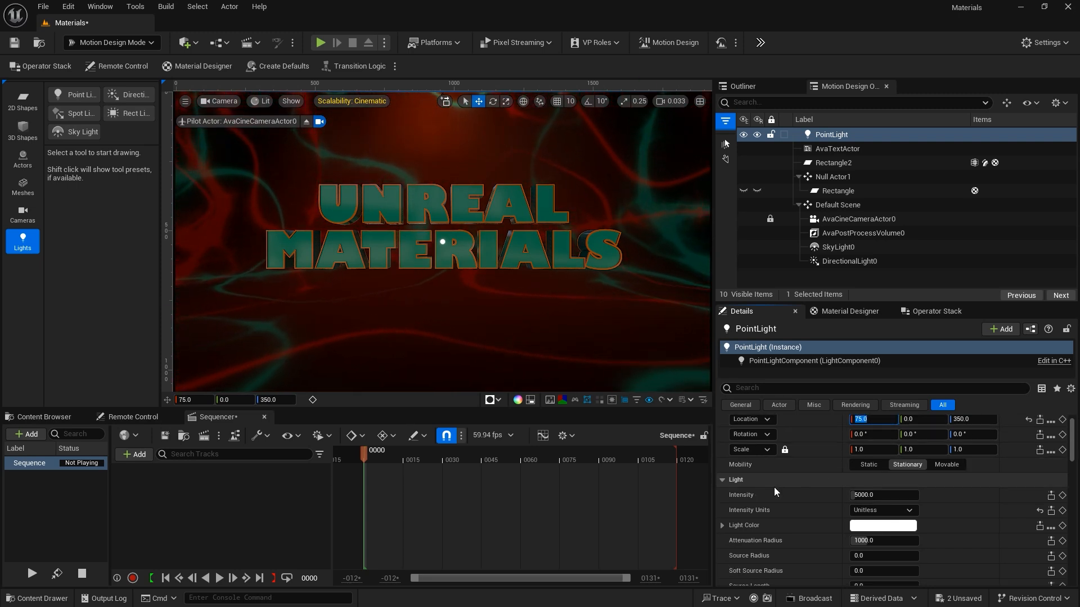
scroll(821, 481, "down", 1)
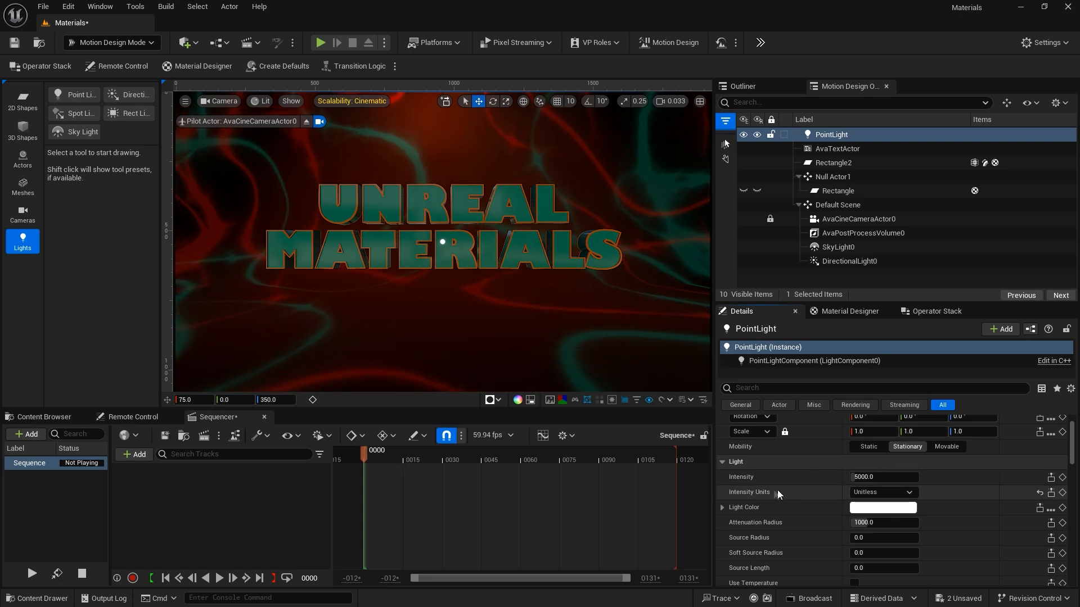
left_click(871, 493)
left_click(873, 524)
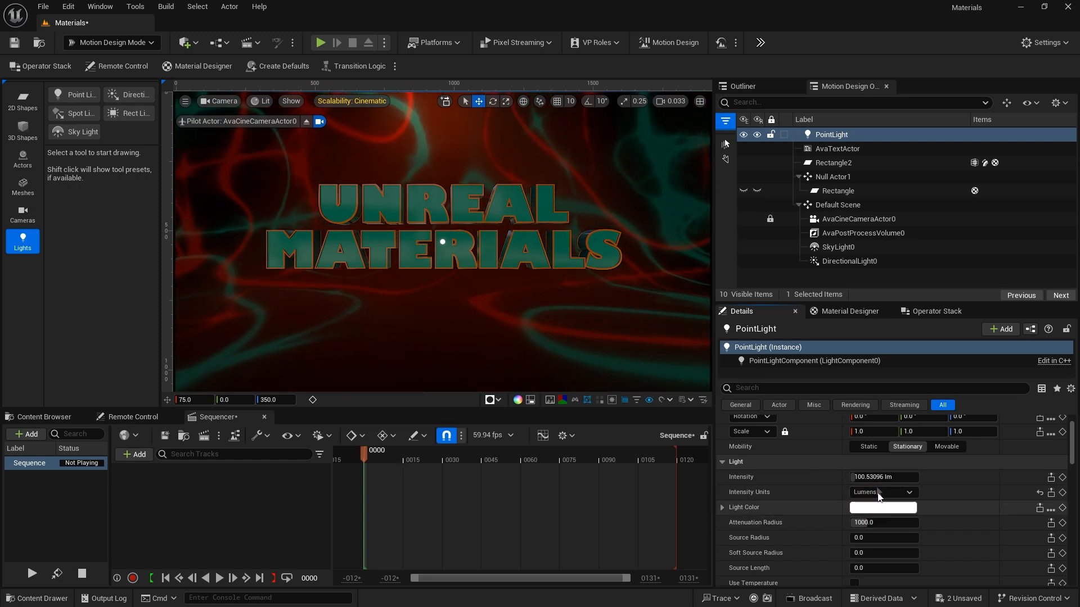
left_click(872, 477)
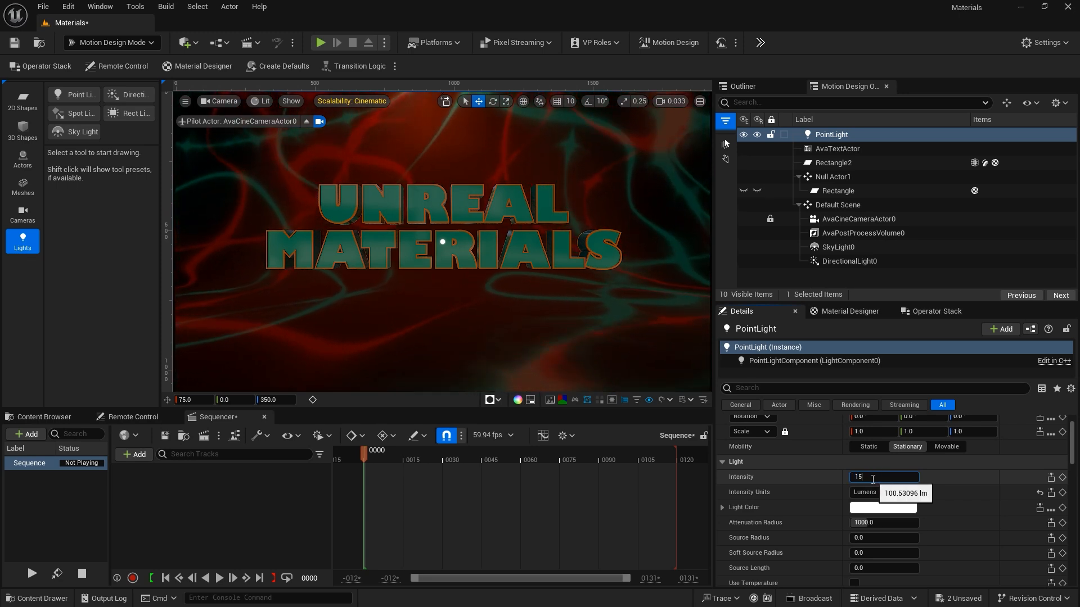
key("Return")
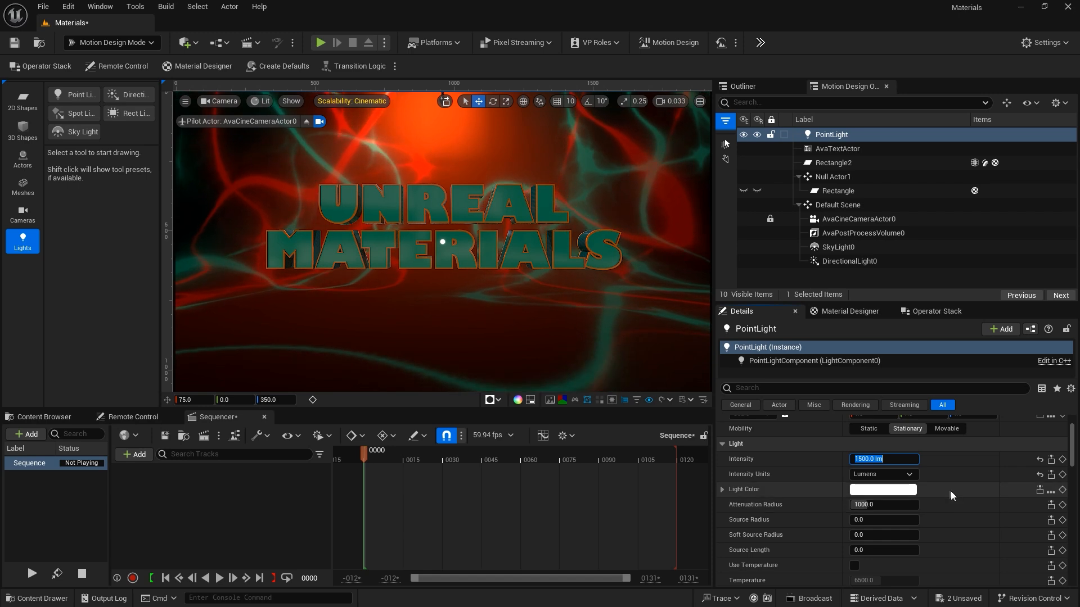
Set the point light's attenuation radius to 500 and its source radius to 400
left_click(858, 504)
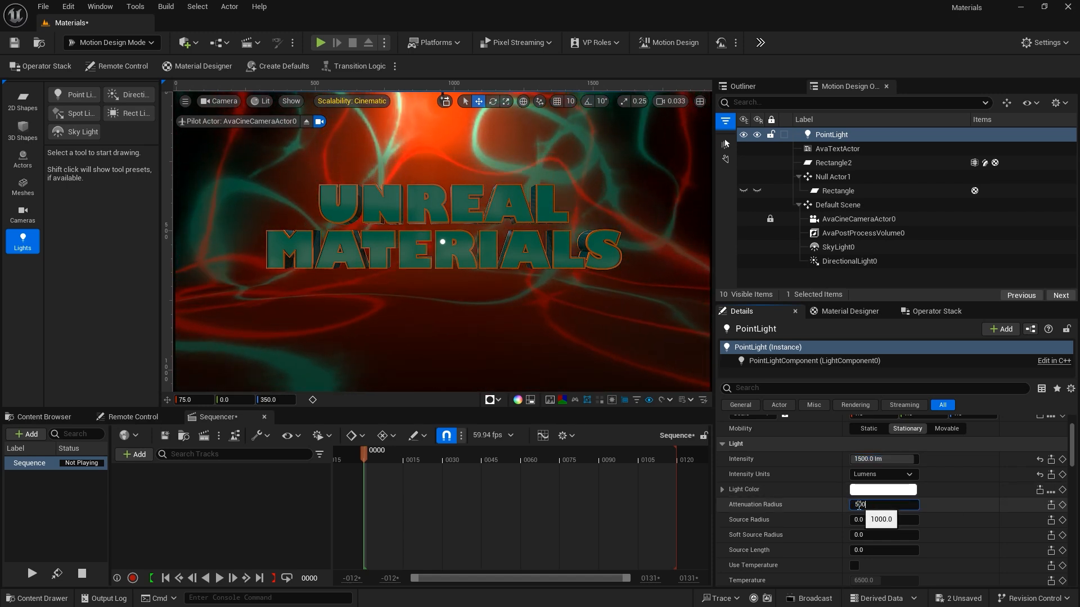
key("Return")
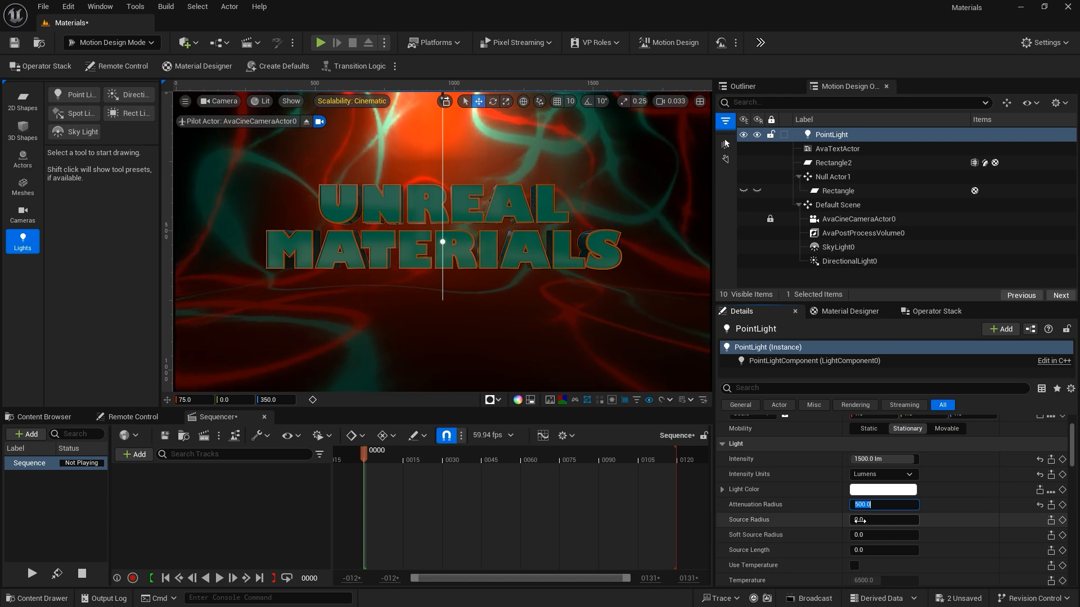
left_click(861, 521)
type("4")
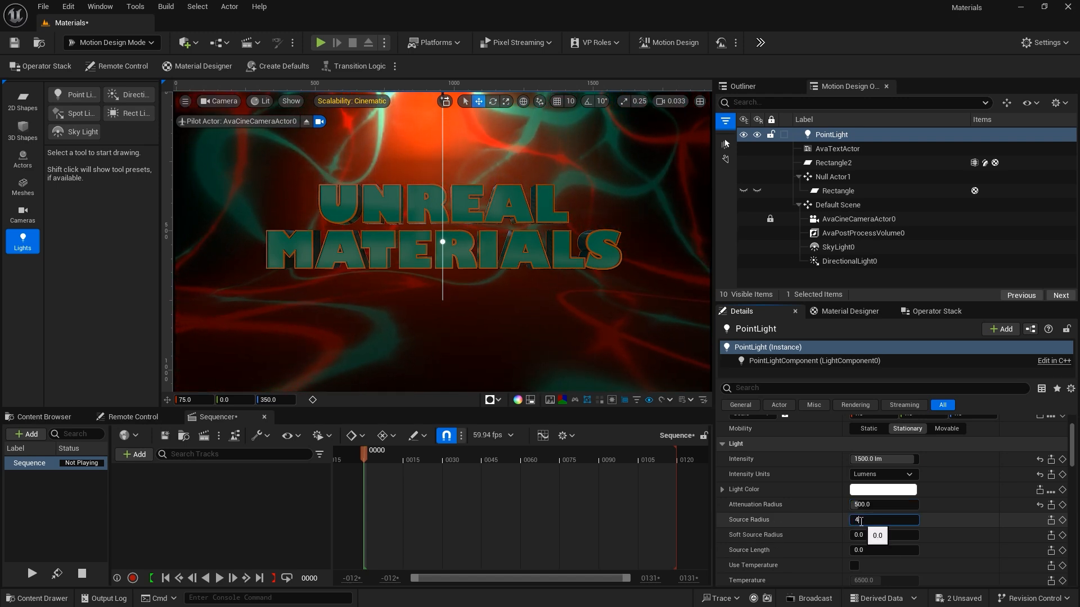
type("00")
key("Return")
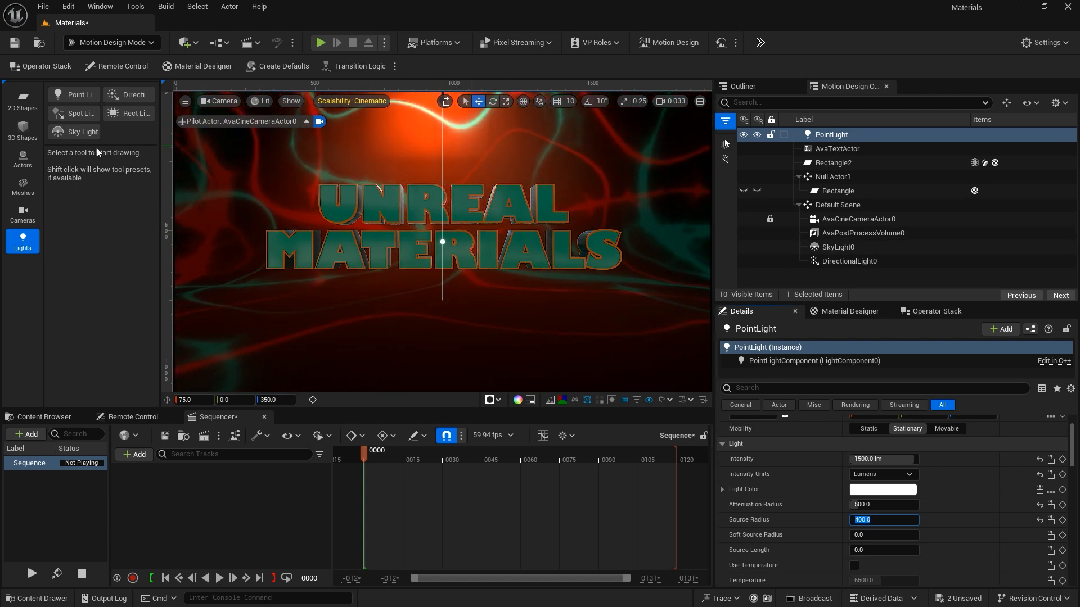
Add a spot light to the scene and select it for editing
left_click(70, 114)
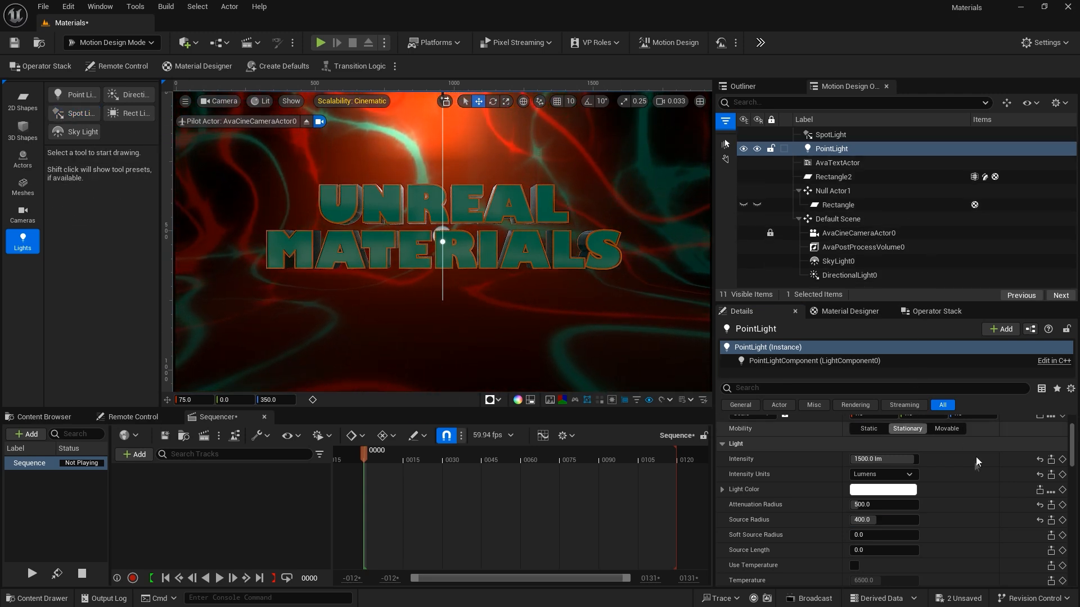
scroll(970, 484, "up", 2)
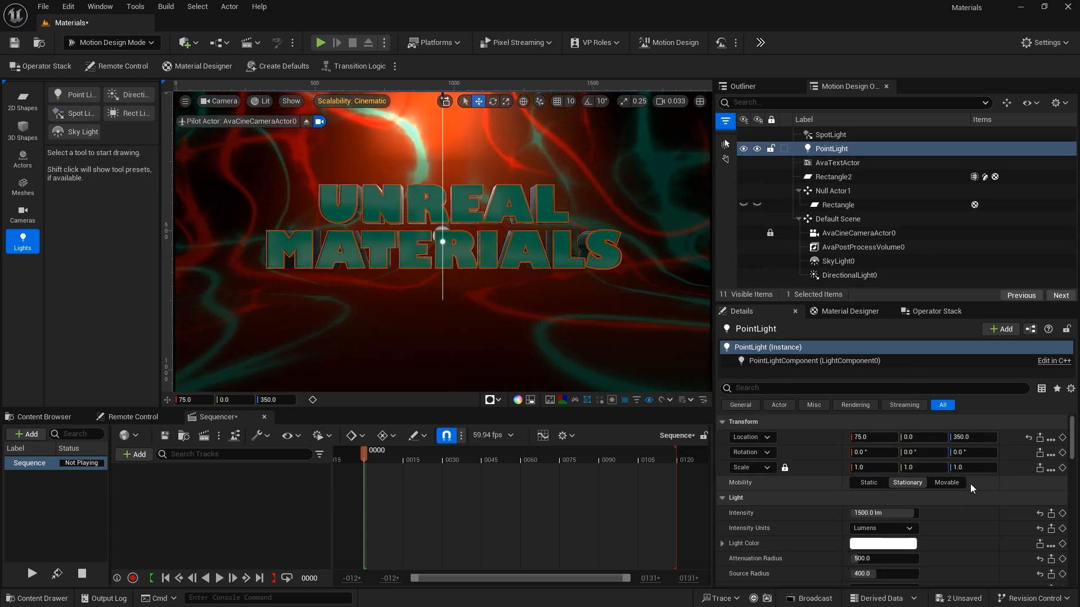
left_click(838, 135)
Place the spot light at X -400 and Z 130 and tilt it down with a Y rotation of -35°
left_click(877, 438)
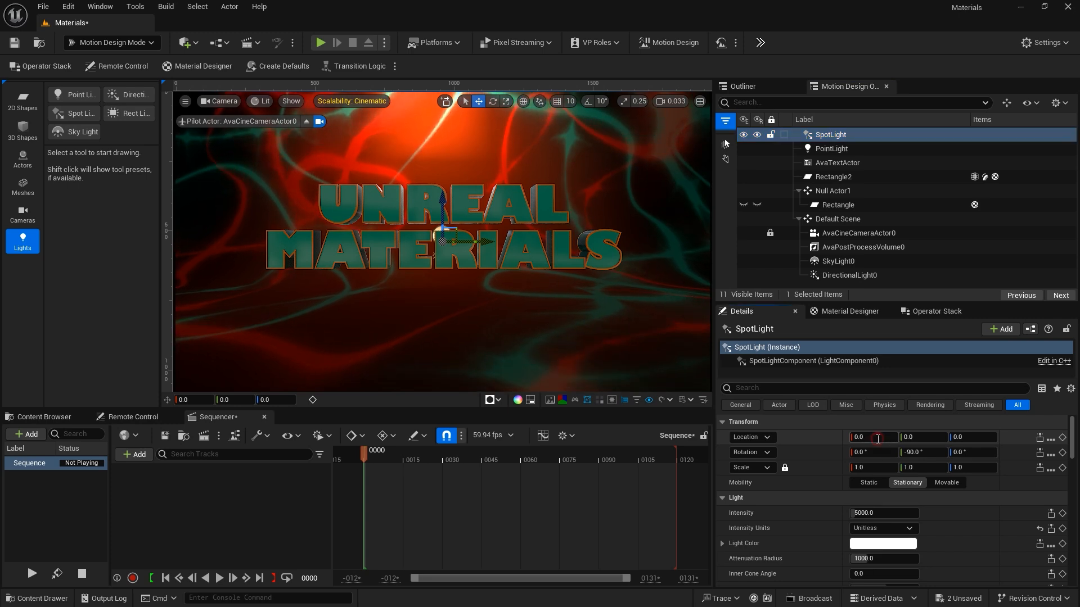
type("-400")
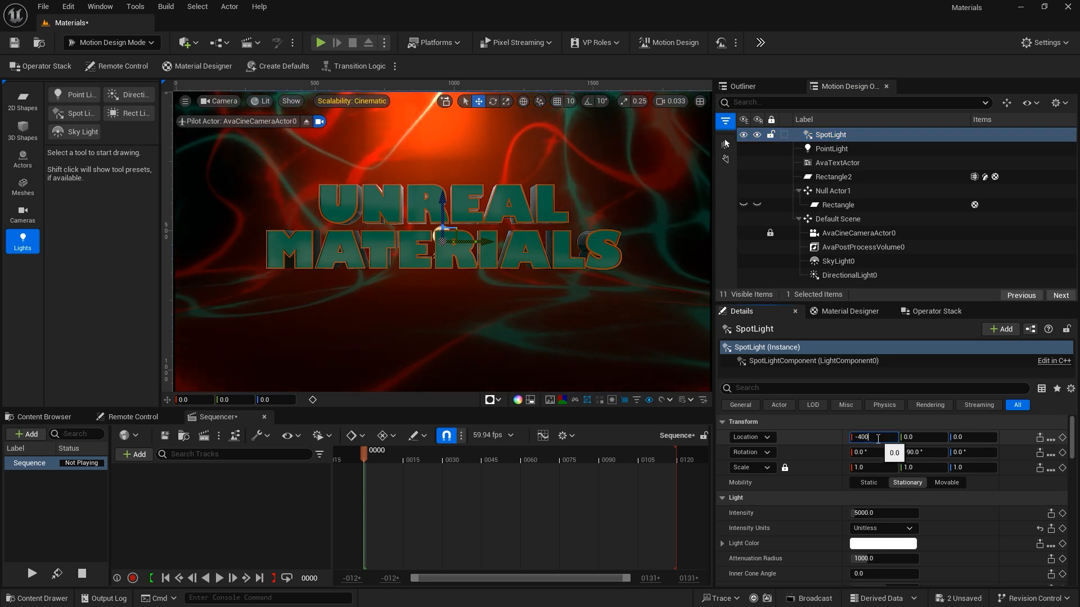
key("Return")
left_click_drag(958, 438, 961, 439)
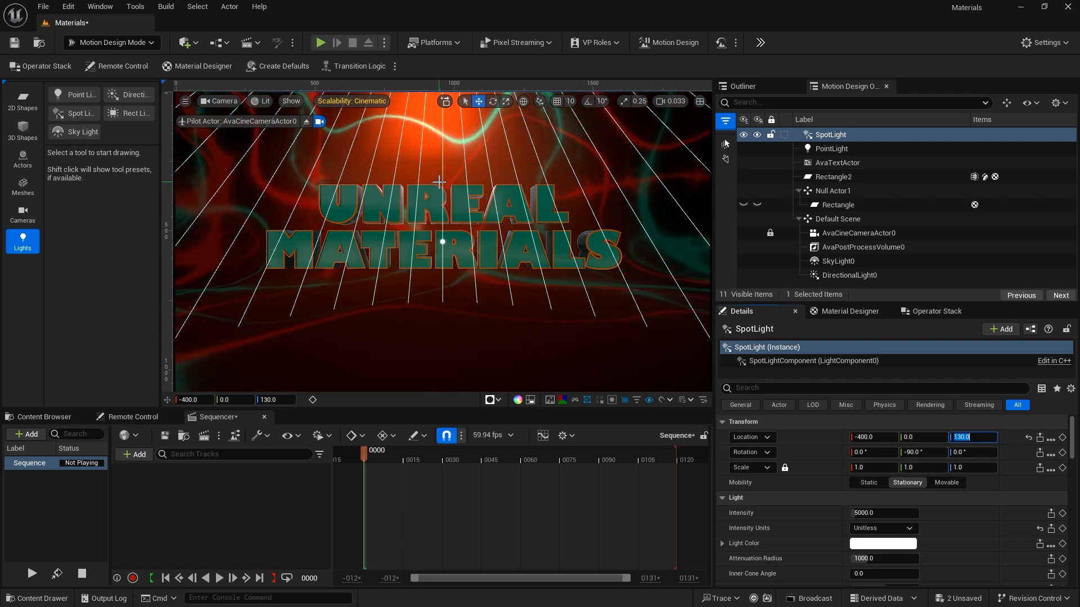
left_click(914, 452)
type("-")
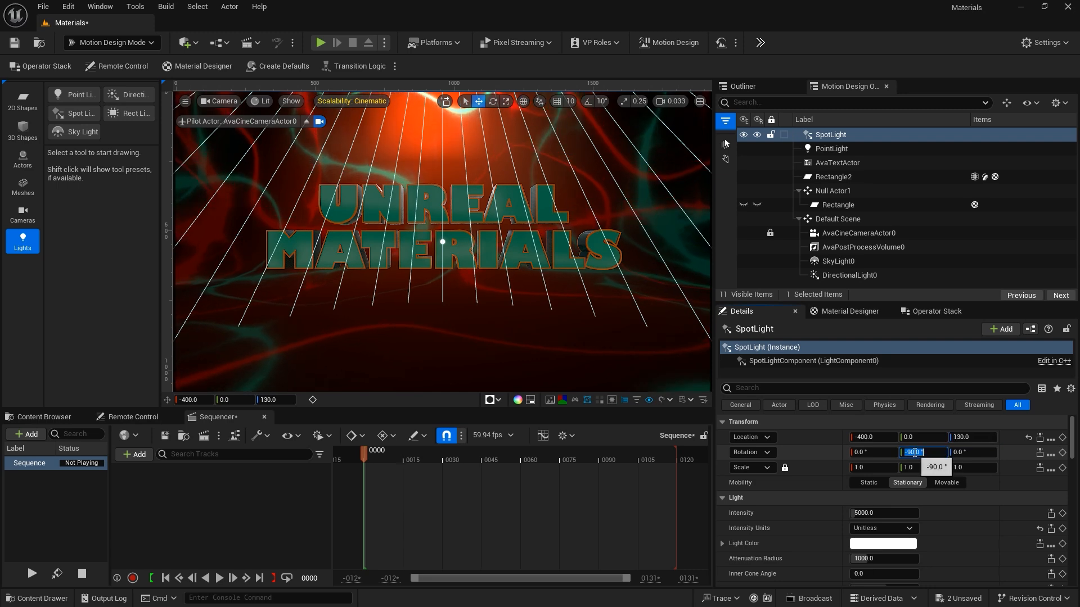
type("35")
key("Return")
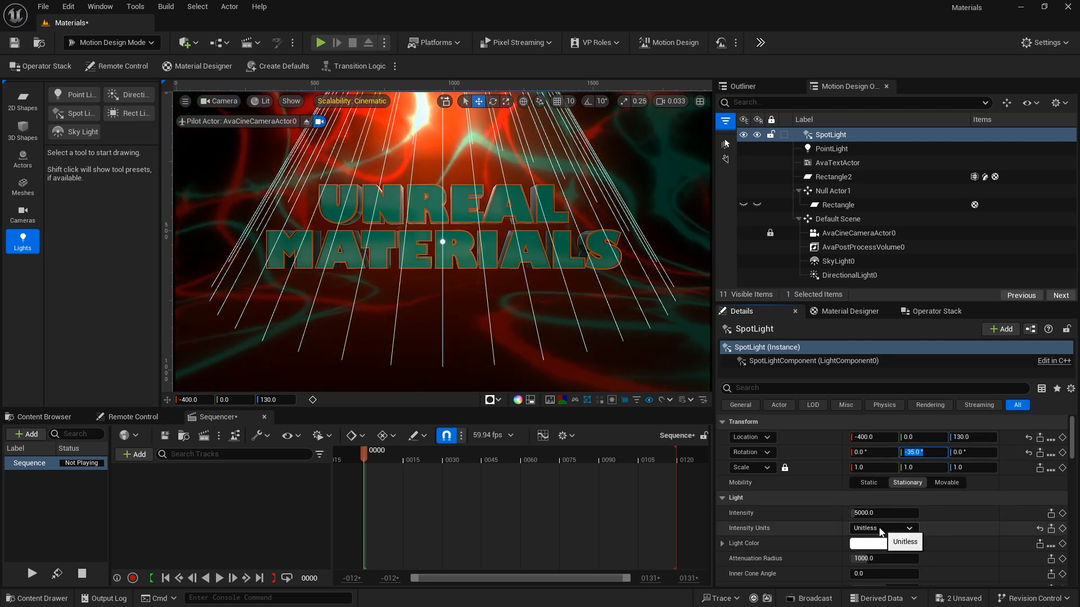
Change the spot light's intensity units to Lumens and set its intensity to 125 lm
left_click(875, 529)
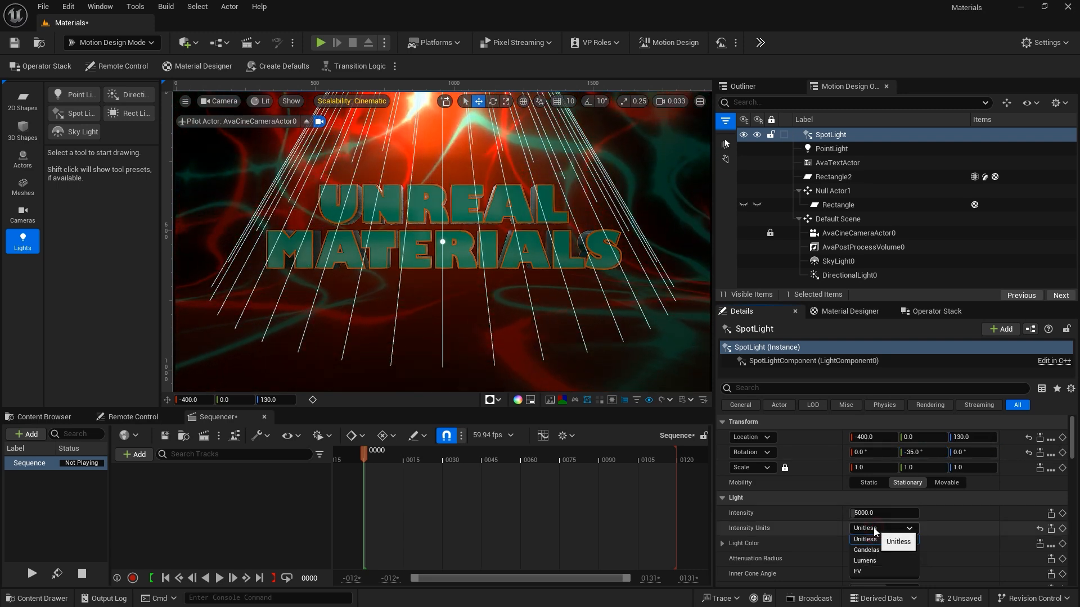
left_click(876, 561)
left_click(867, 514)
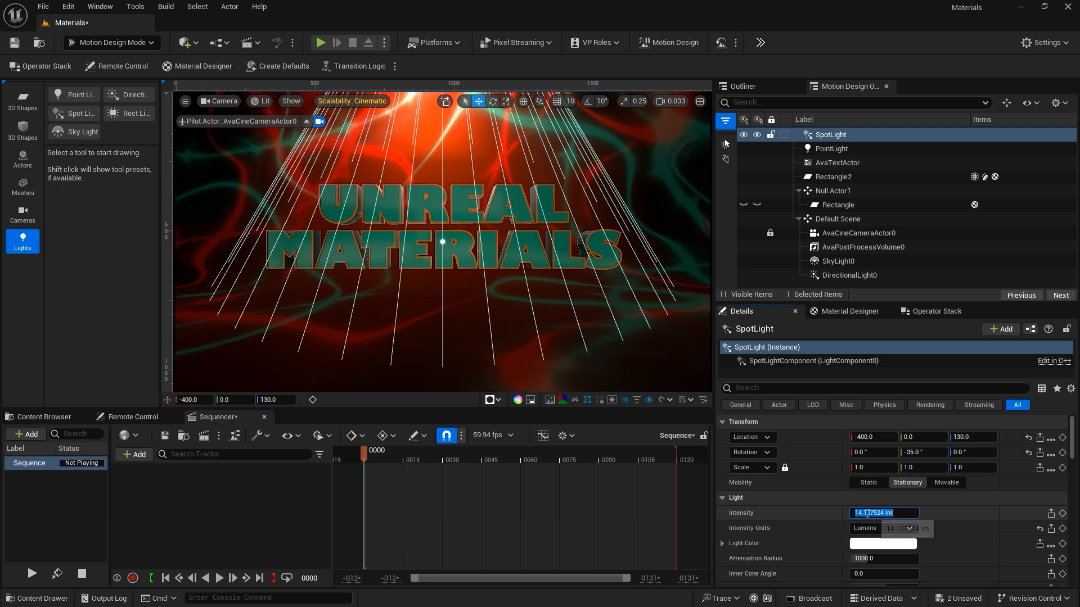
type("125")
key("Return")
Set the spot light's attenuation radius to 600, inner and outer cone angles to 45 and 50, soft source radius to 50 and source length to 450
scroll(964, 512, "down", 2)
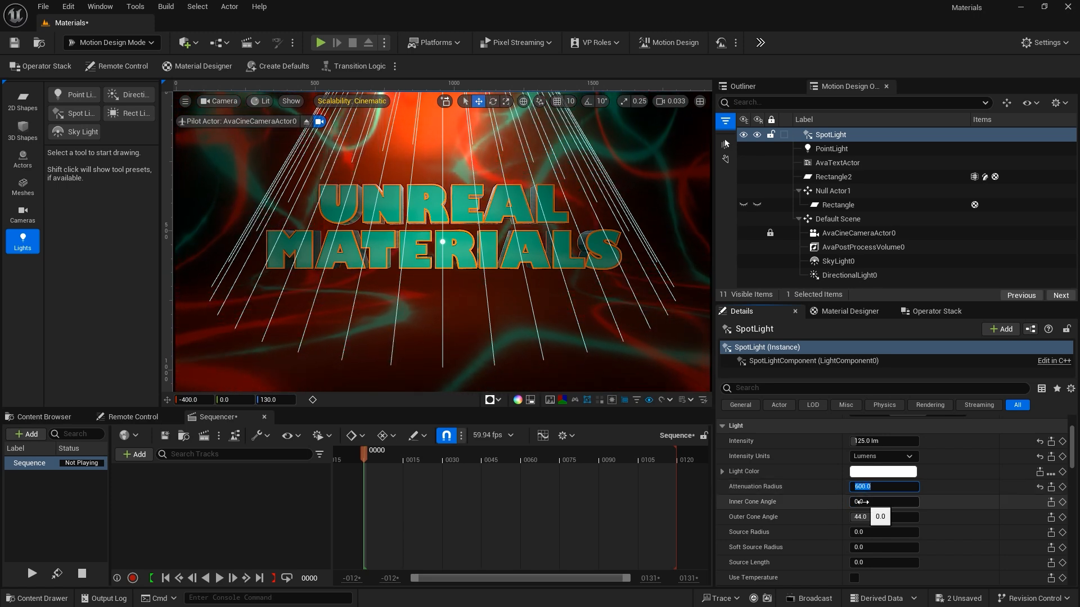
key("Return")
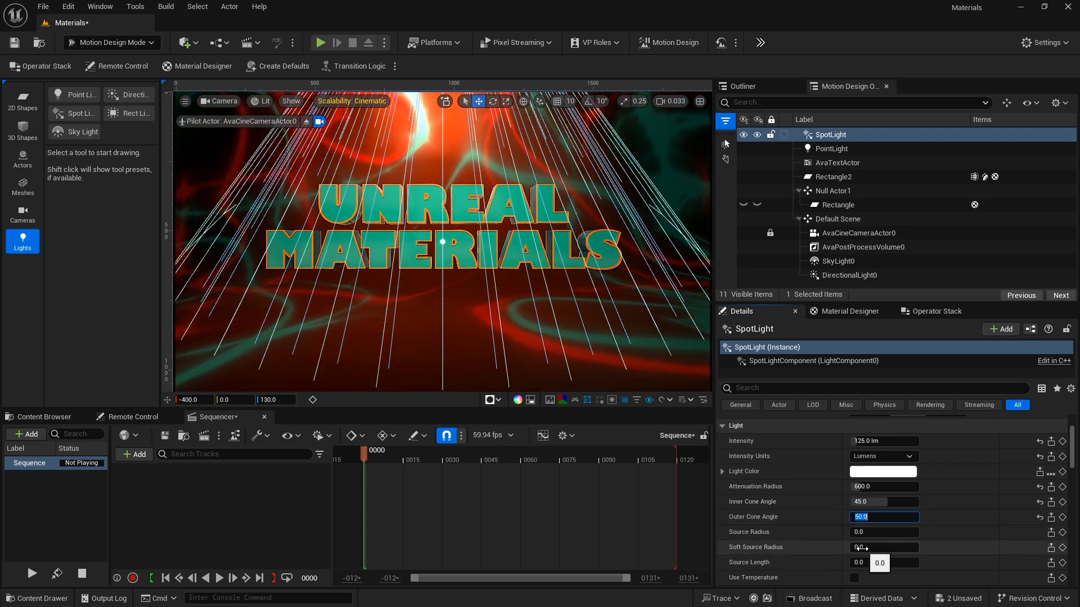
left_click(864, 548)
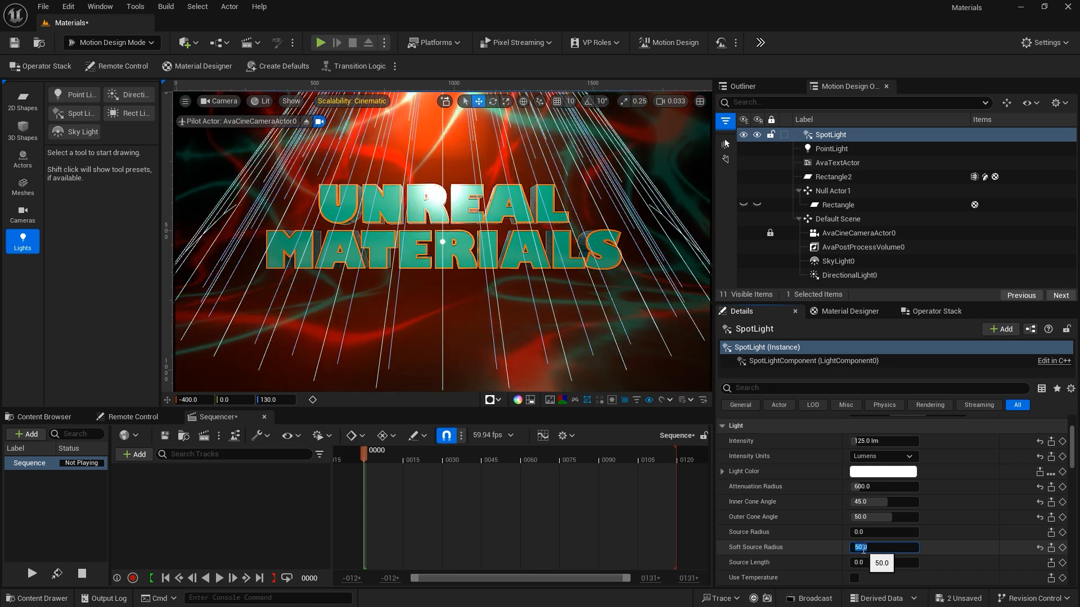
left_click(863, 563)
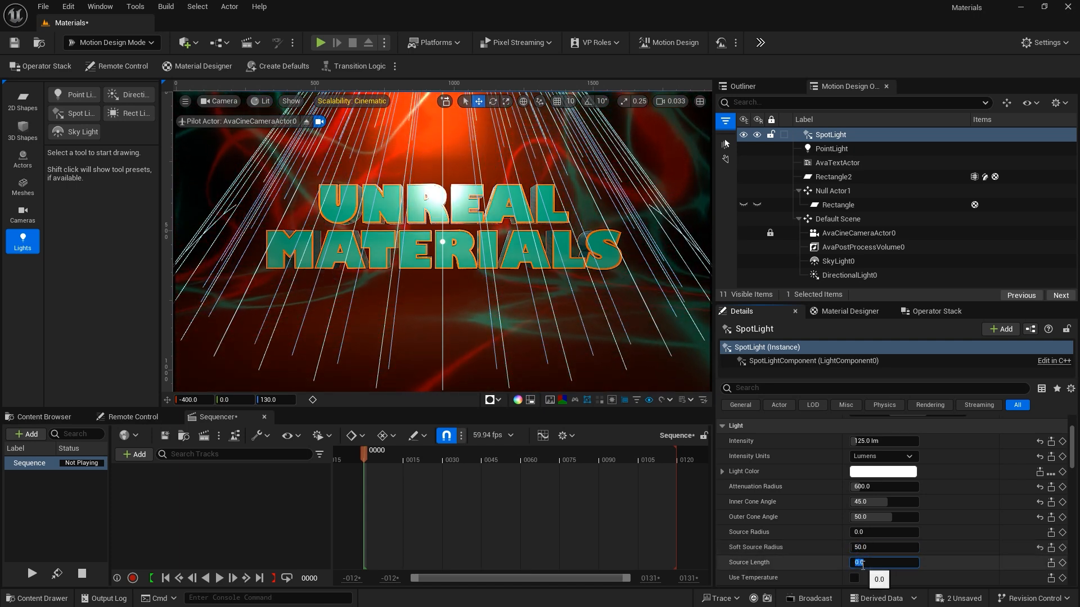
left_click(275, 484)
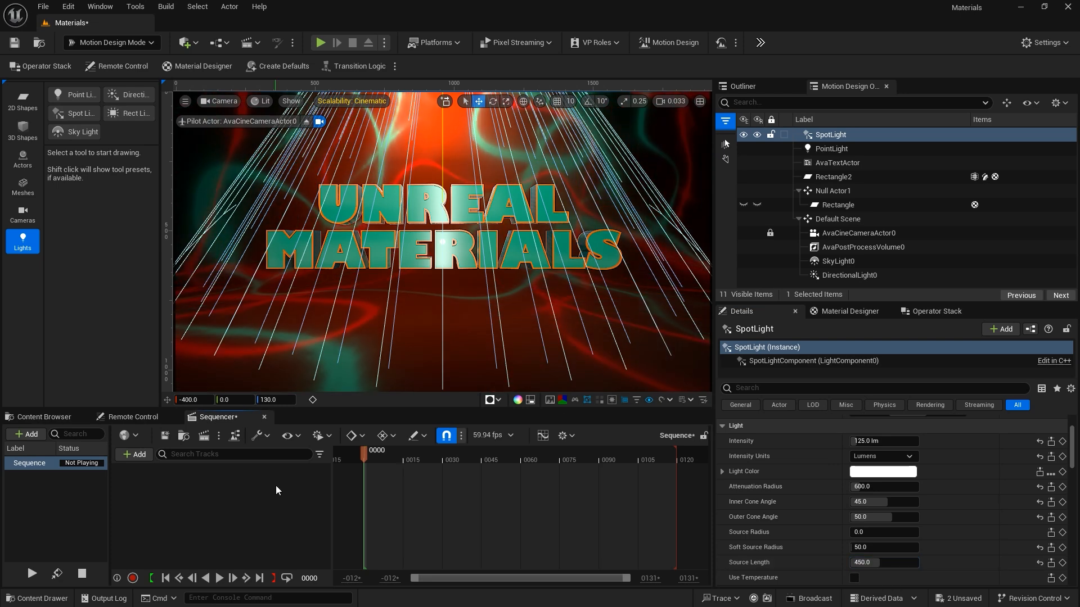
Hide DirectionalLight0 and SkyLight0 in the editor and clear the selection
left_click(743, 276)
left_click(744, 262)
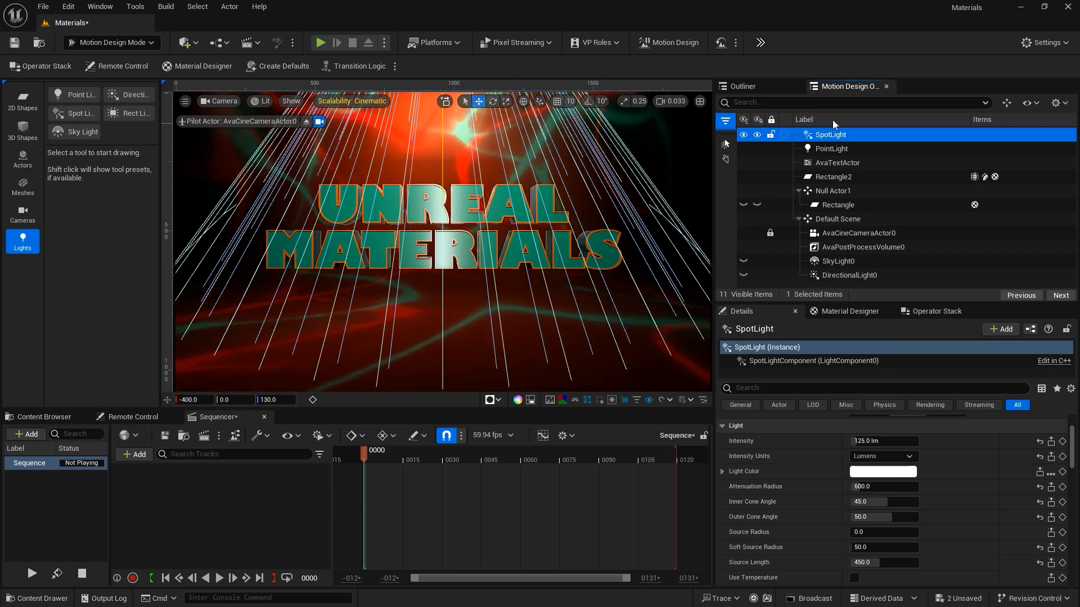
key("Escape")
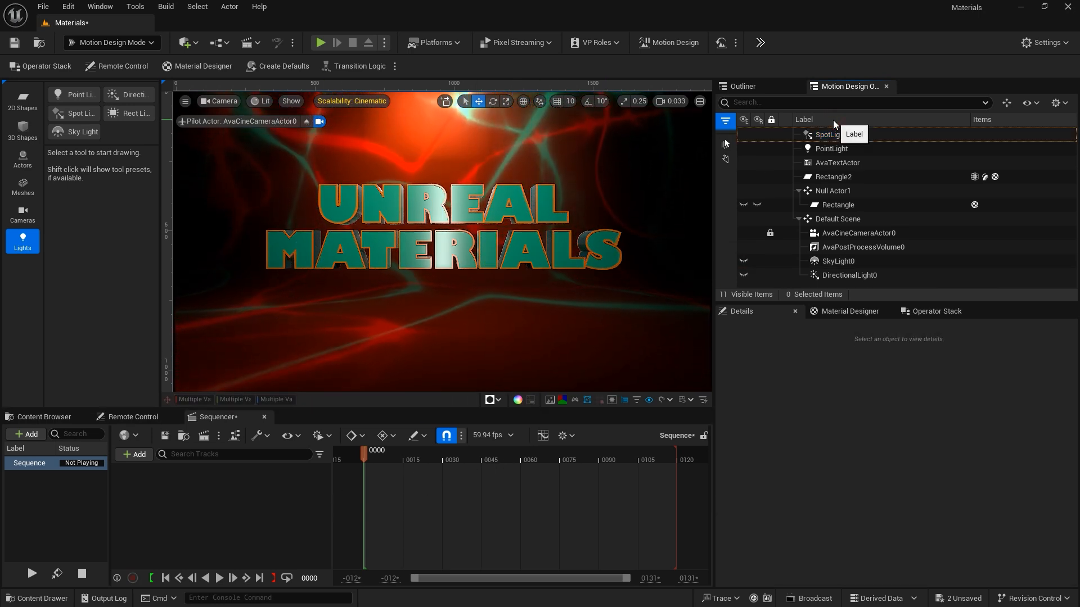
Keyframe AvaTextActor's front, bevel, extrude and back materials at frame 0, and collapse the Text3DComponent tracks in the sequence
left_click(828, 163)
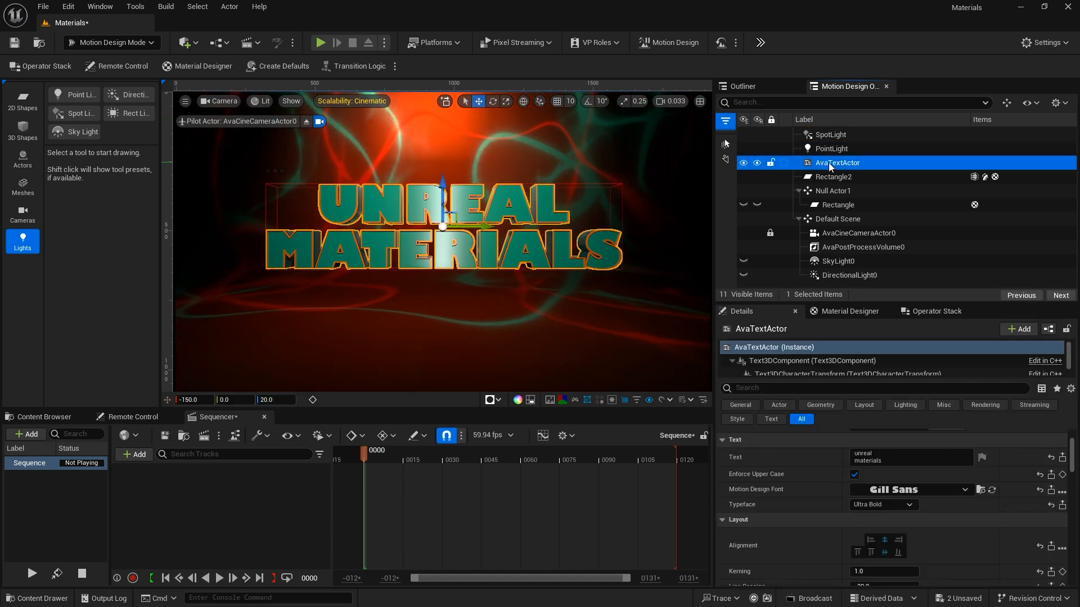
scroll(835, 505, "down", 10)
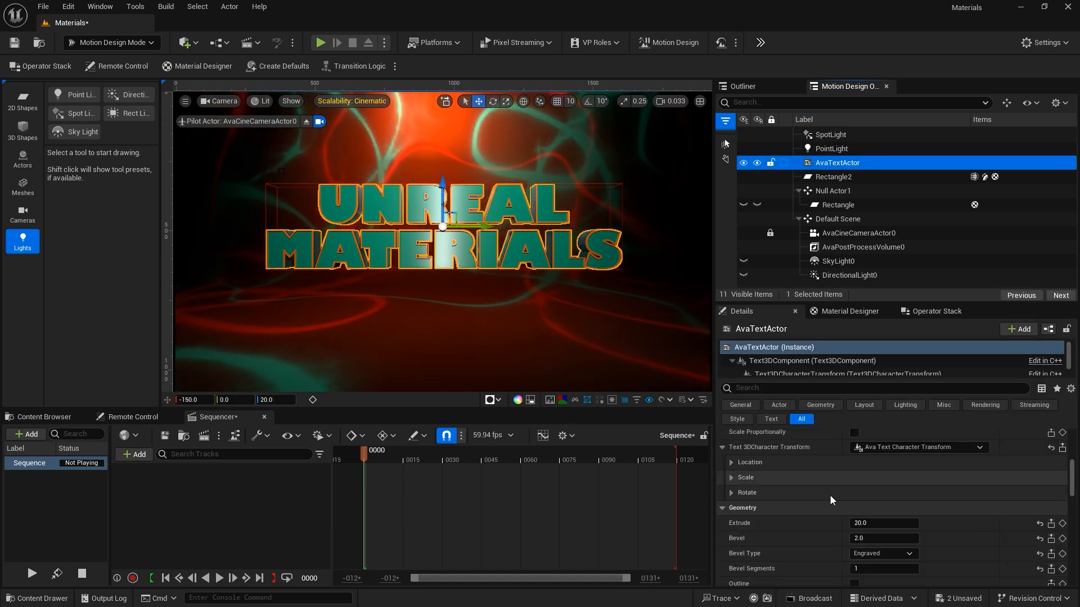
scroll(829, 493, "down", 3)
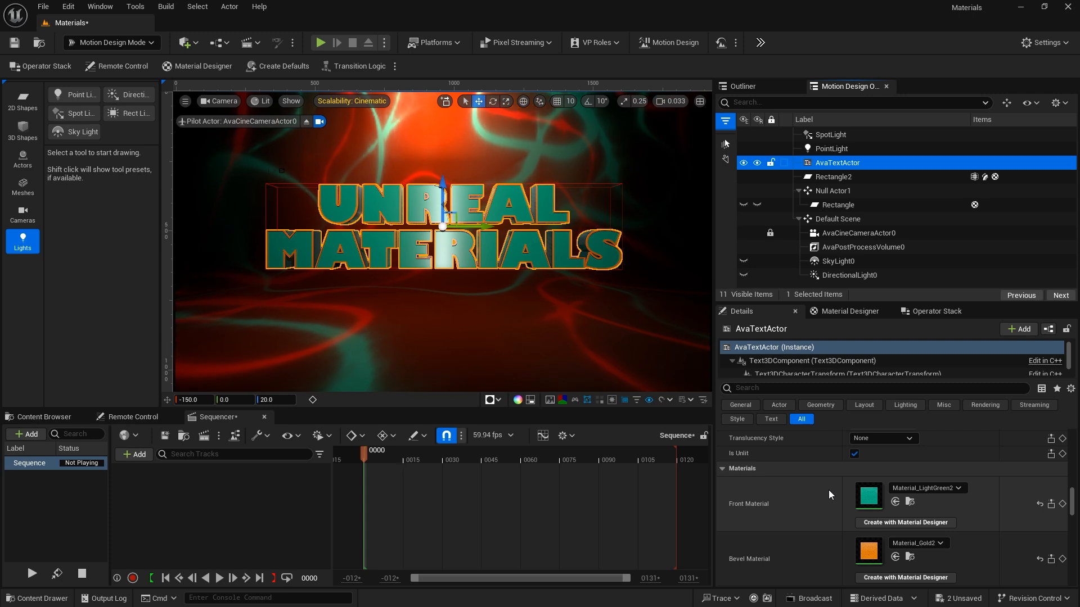
scroll(827, 488, "down", 1)
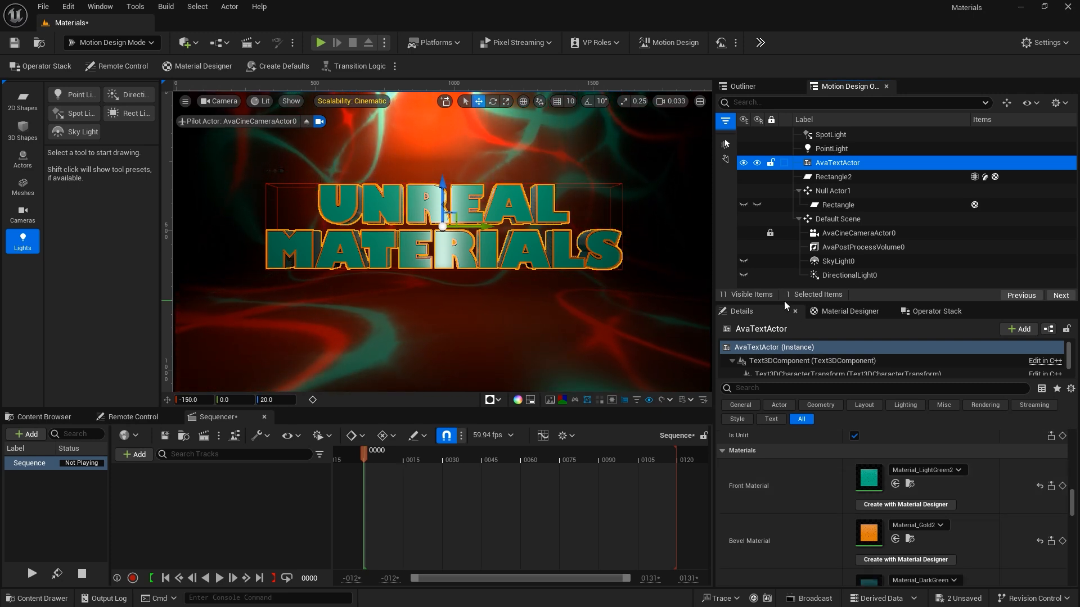
left_click_drag(783, 303, 779, 199)
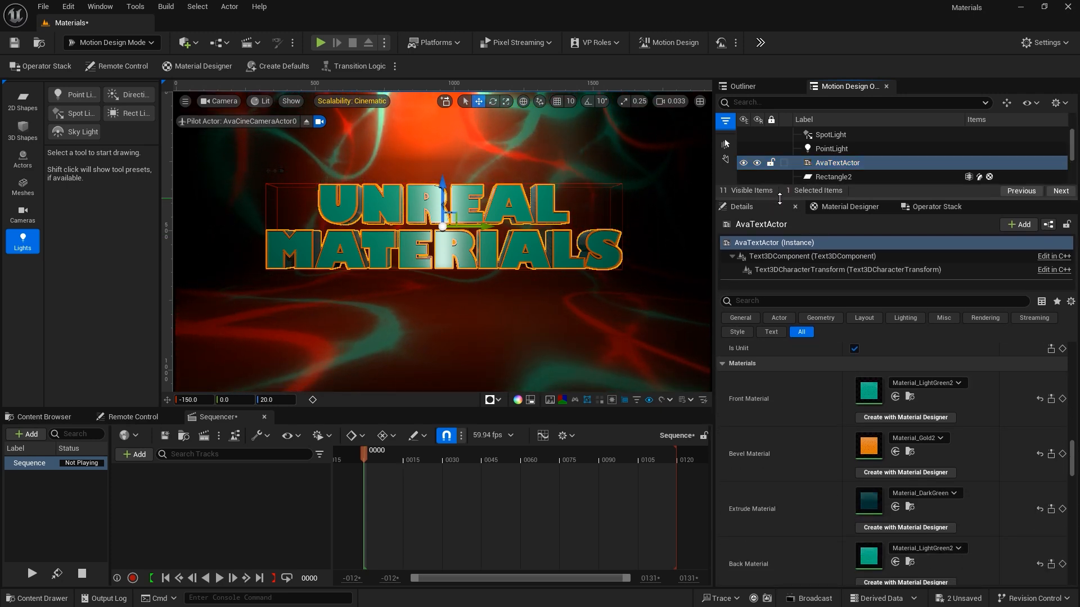
scroll(800, 399, "down", 1)
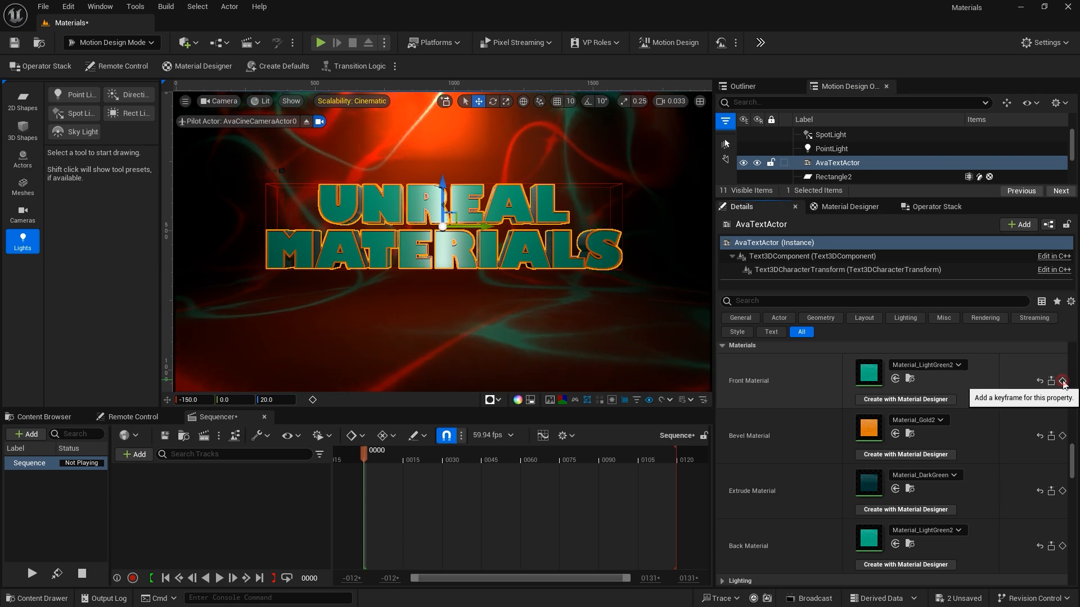
left_click(1062, 380)
left_click(1062, 437)
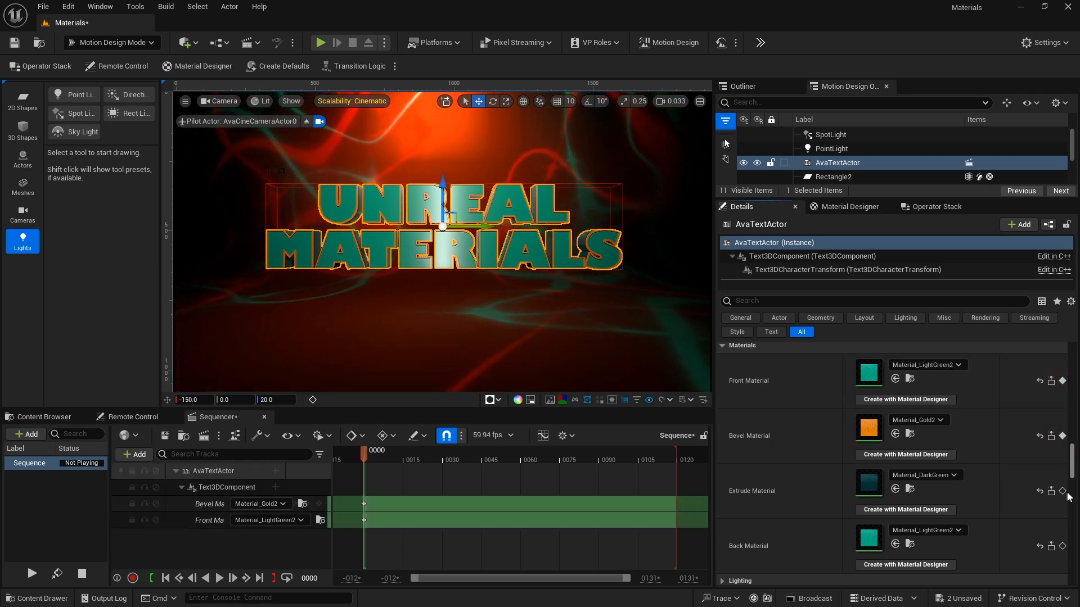
left_click(1062, 491)
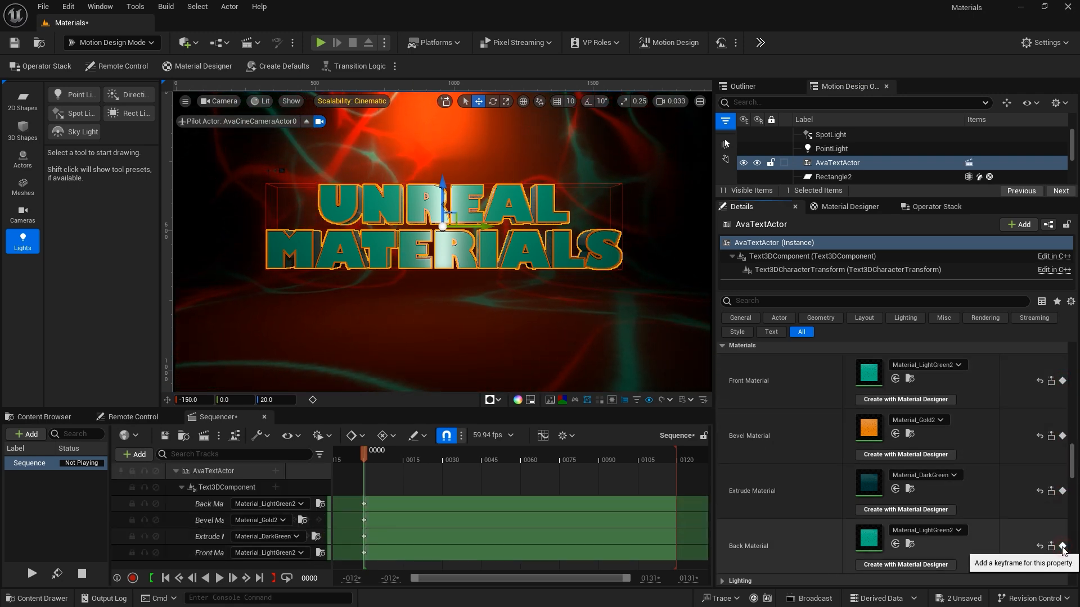
left_click(1062, 546)
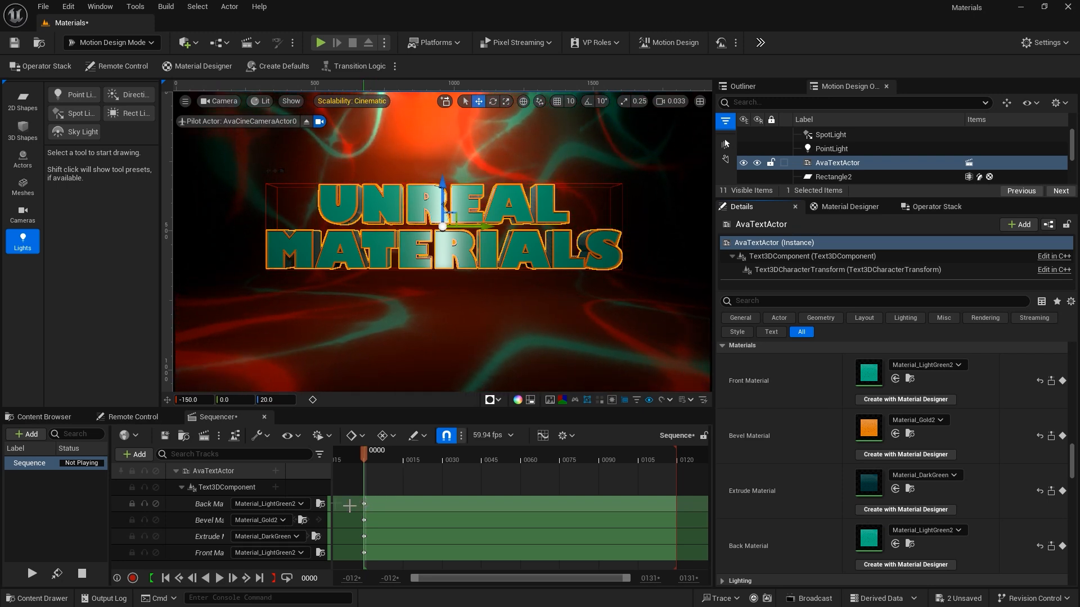
left_click(181, 487)
left_click(211, 517)
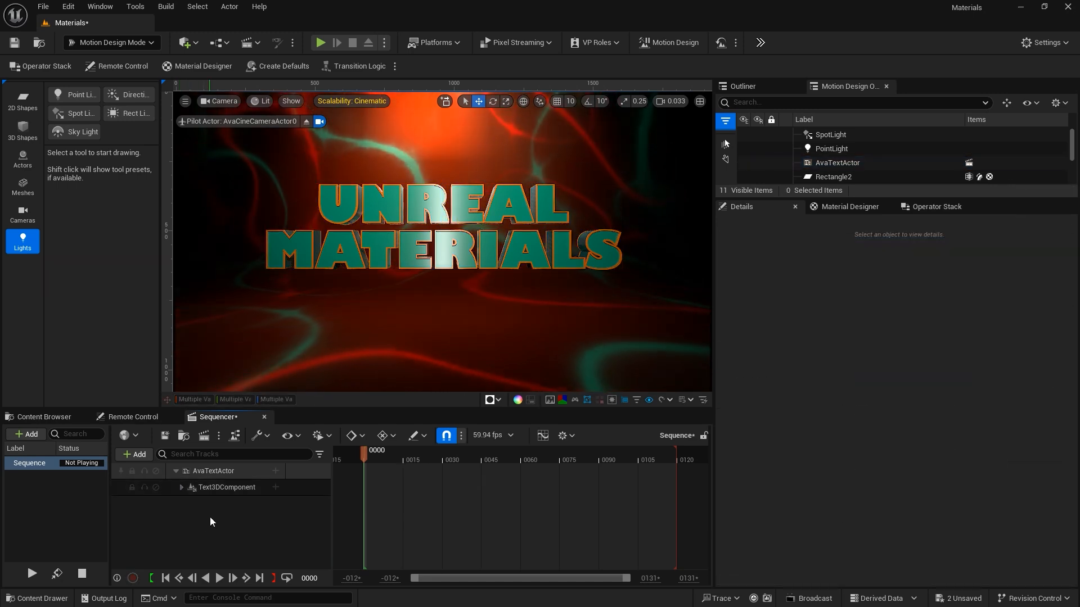